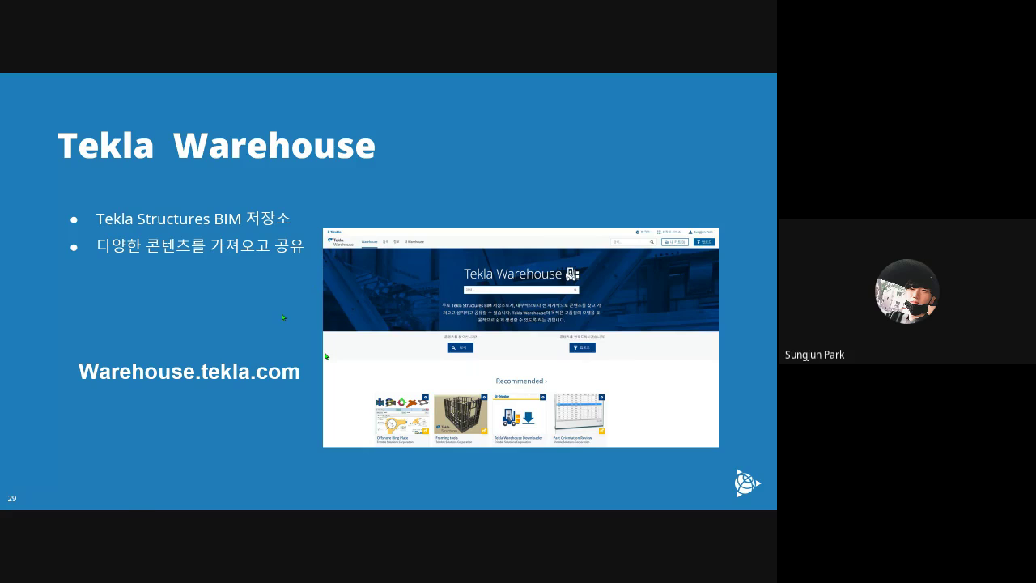
Advance to the extension programs slide, mark up the beam direction example with ink arrows and a box, and erase the ink
click(432, 198)
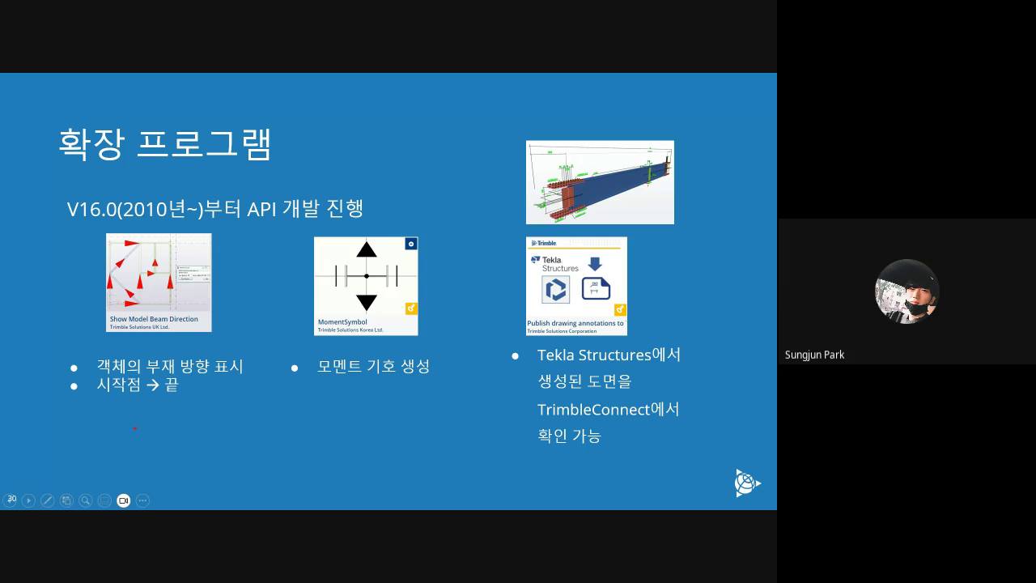
drag(133, 429, 287, 429)
drag(130, 425, 130, 333)
drag(194, 440, 215, 438)
mouse_move(101, 236)
ctrl+mouse_down()
mouse_move(187, 312)
mouse_move(162, 275)
mouse_move(178, 296)
ctrl+mouse_up()
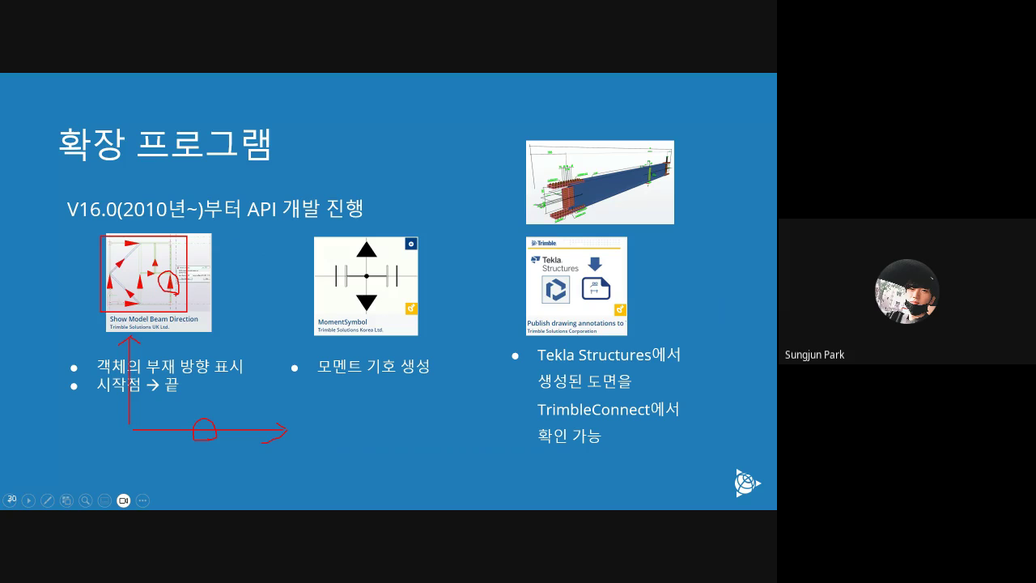
key(e)
Switch to Tekla Structures and area-select the beams in the building's end bay between grids X18 and X19
key(alt+Tab)
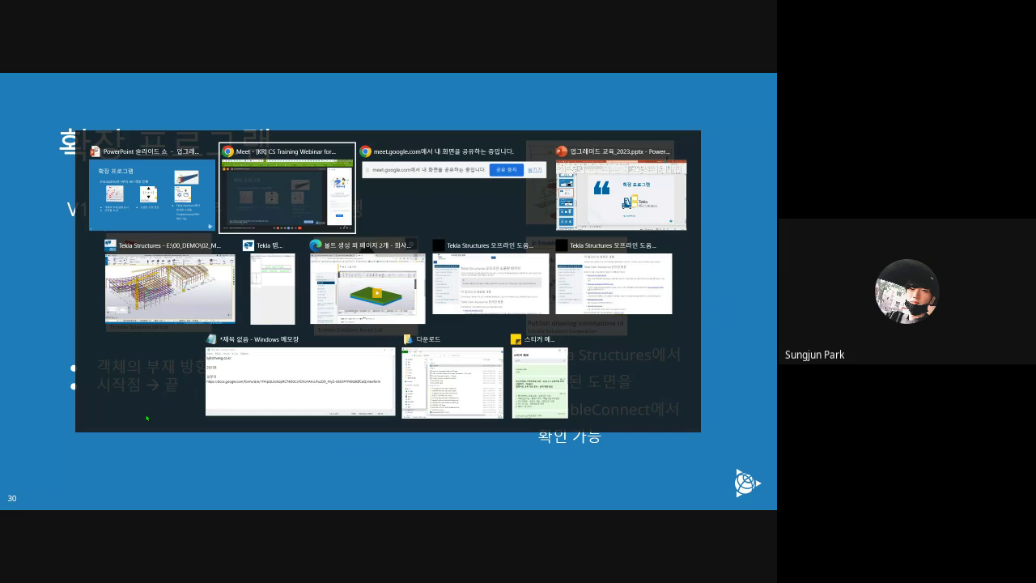
key(alt+Tab)
key(alt+Tab)
key(alt+Tab)
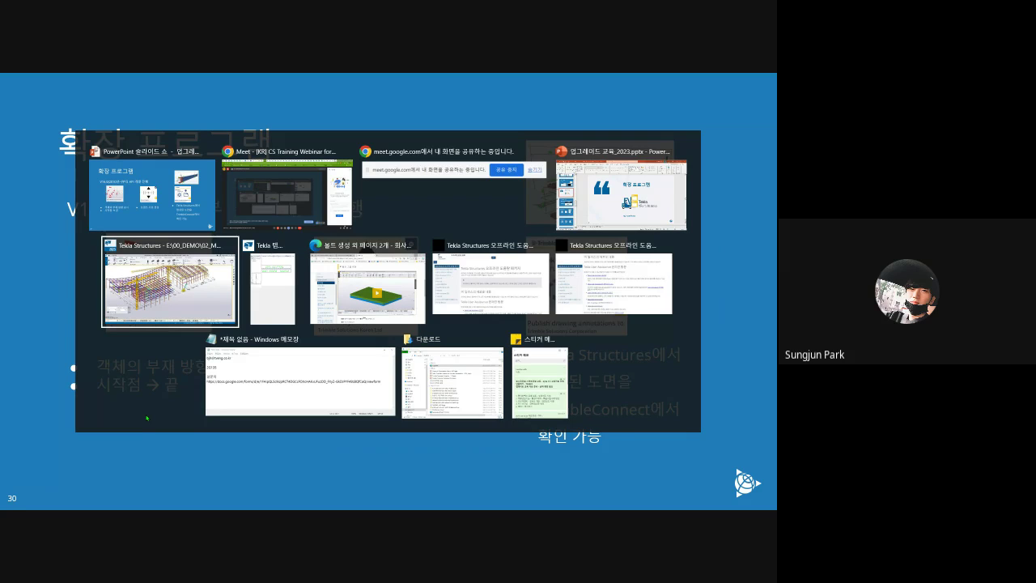
scroll(358, 225, up, 4)
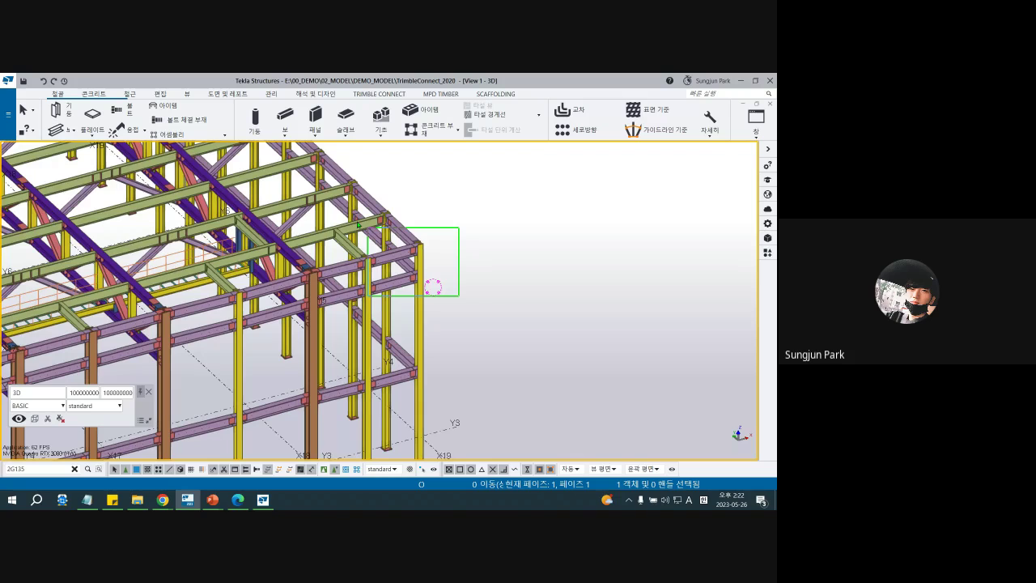
scroll(371, 264, down, 3)
ctrl+middle_drag(371, 263, 334, 227)
drag(400, 177, 391, 306)
ctrl+middle_drag(391, 297, 737, 292)
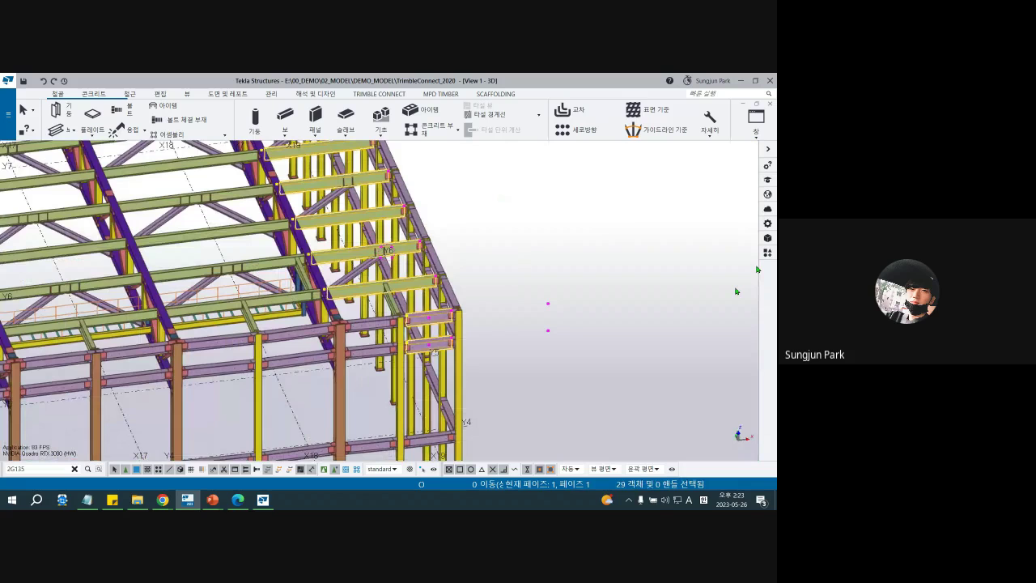
Search the applications and components catalog for "direc", launch ModelShowBeamDirection, and move its dialog clear of the model
click(767, 253)
click(637, 176)
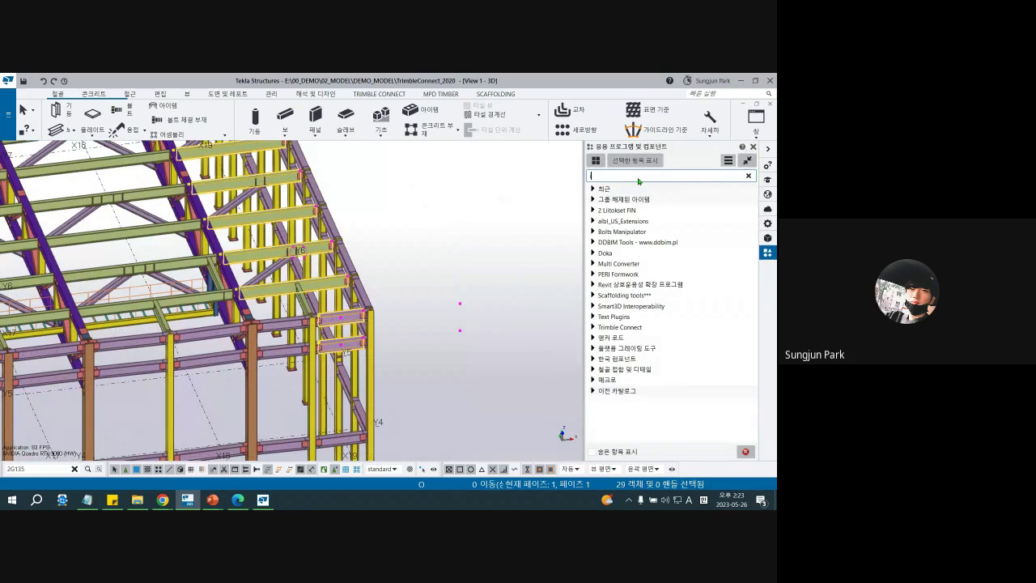
text(direc)
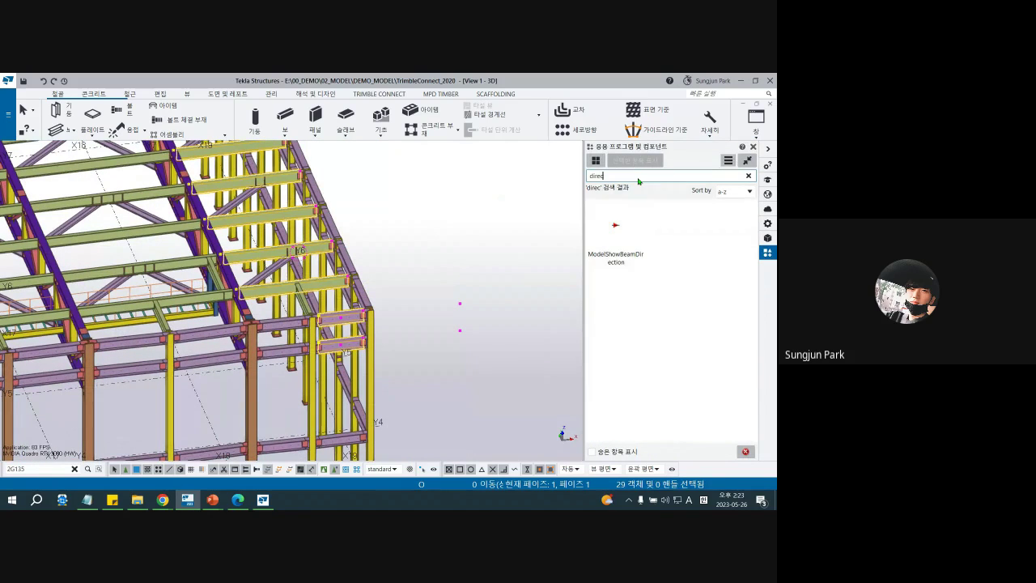
double_click(622, 233)
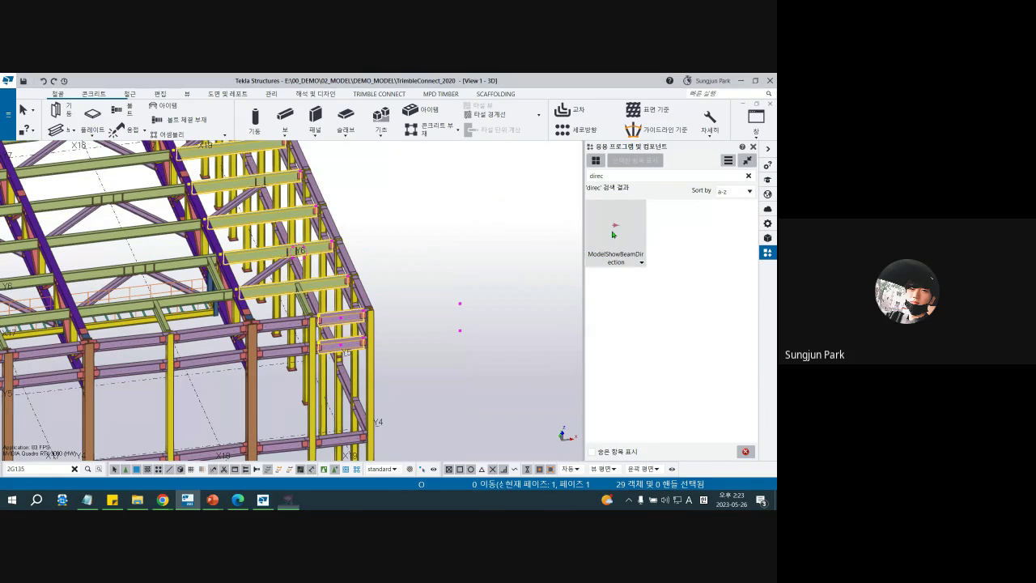
drag(147, 136, 467, 173)
In plan view, add GIRDER to the member names BEAM,BRACE and show direction arrows on the selected members
middle_drag(391, 270, 337, 279)
key(ctrl+p)
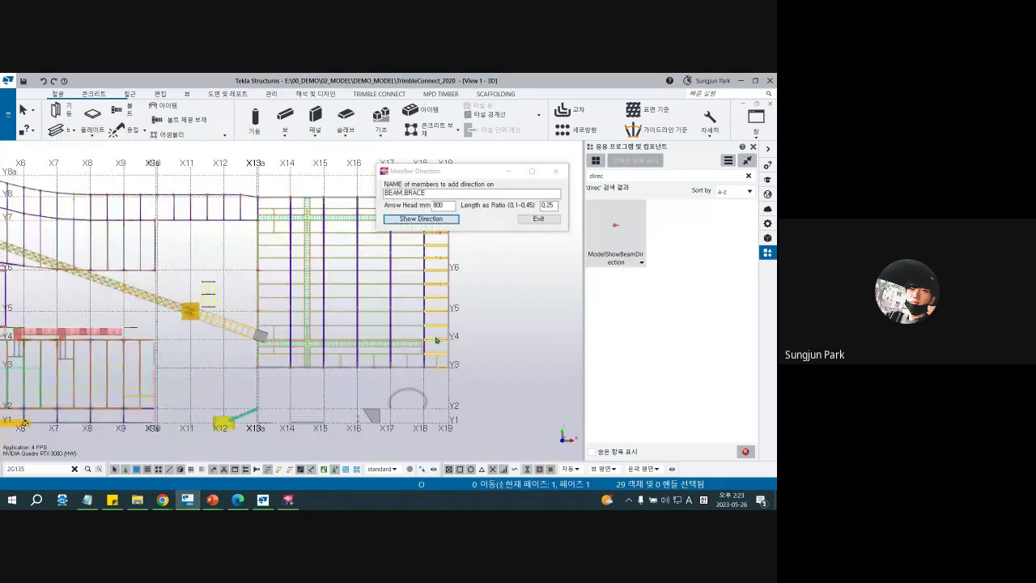
scroll(437, 340, up, 6)
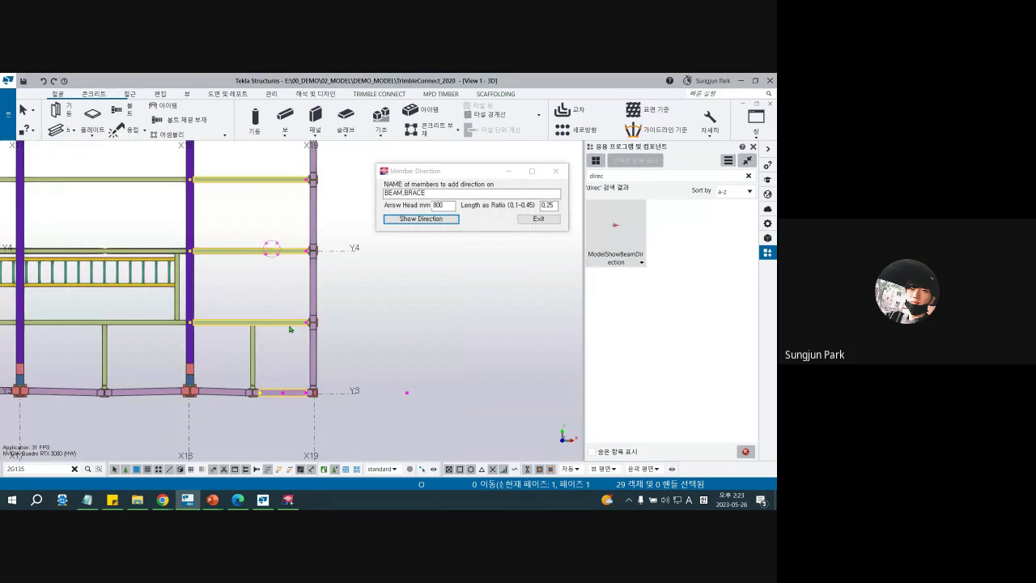
scroll(308, 328, up, 5)
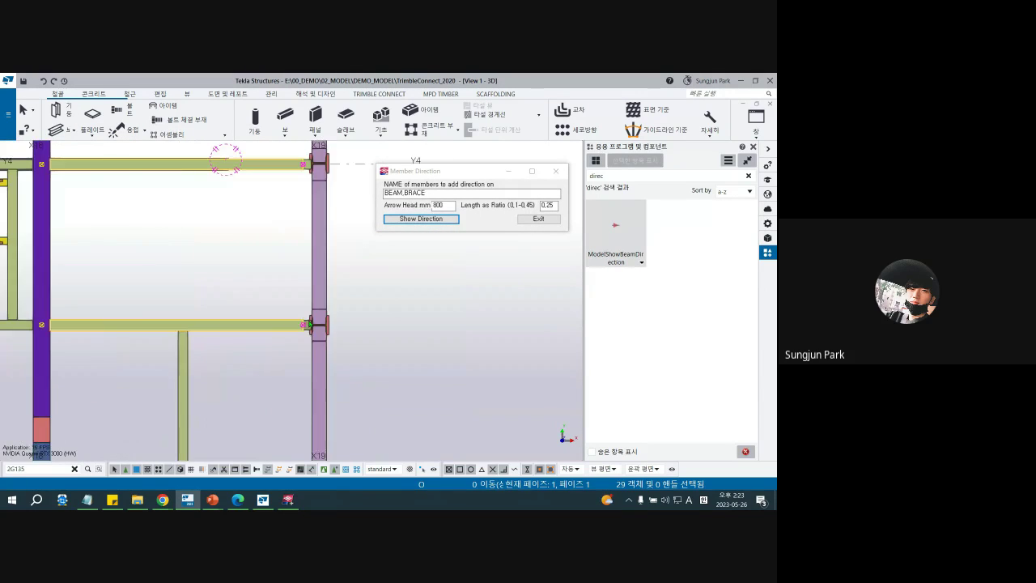
scroll(310, 346, down, 5)
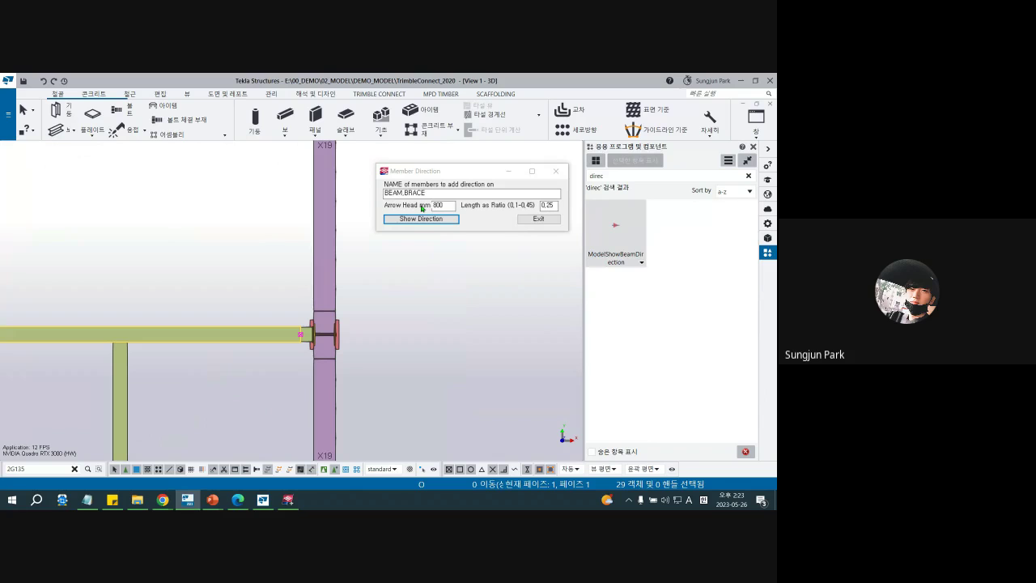
click(433, 195)
text(,G)
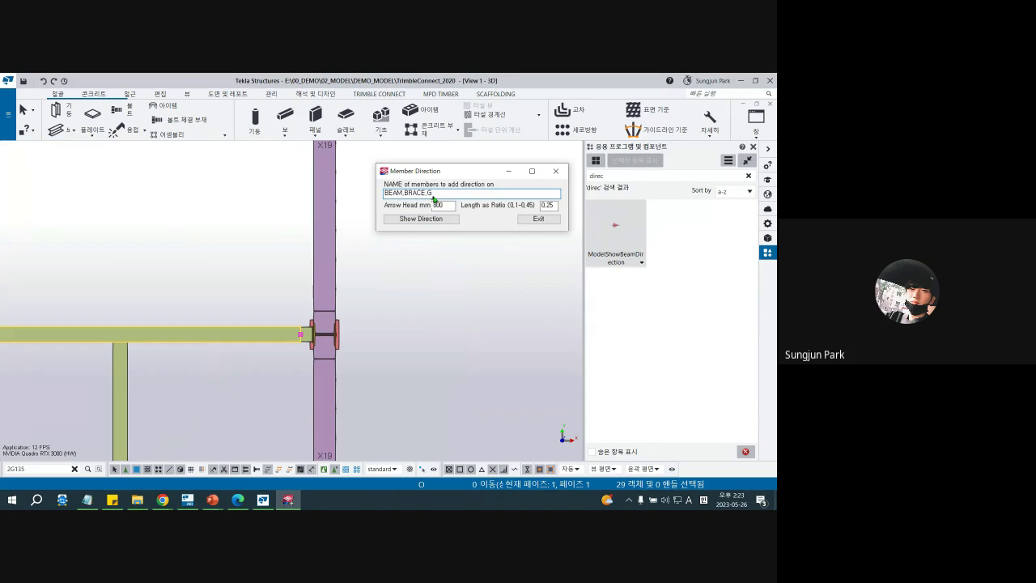
text(IRDER)
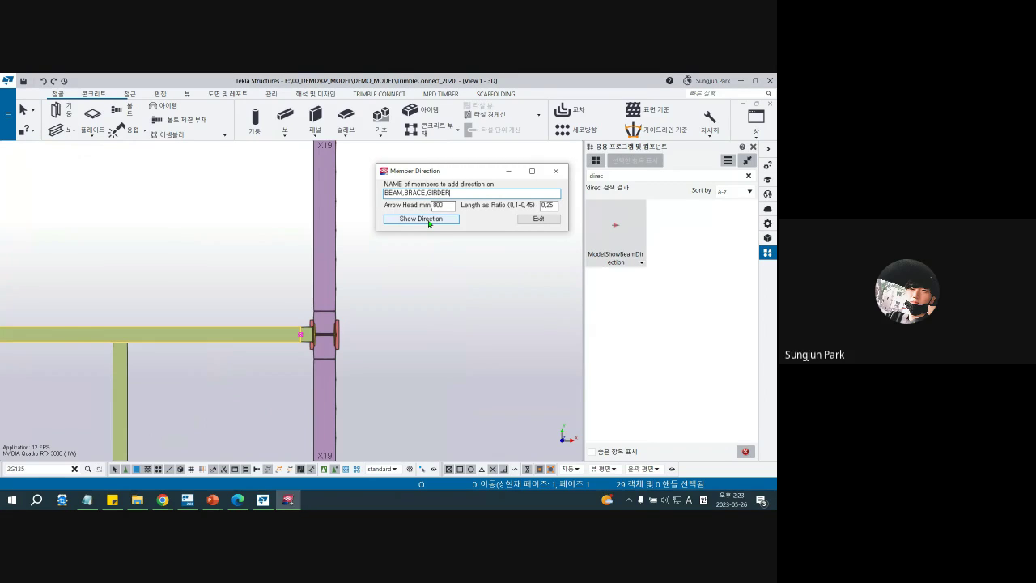
click(421, 219)
Examine the direction arrows on the beams between grids X18 and X19 from Y3 to Y8
scroll(347, 332, down, 5)
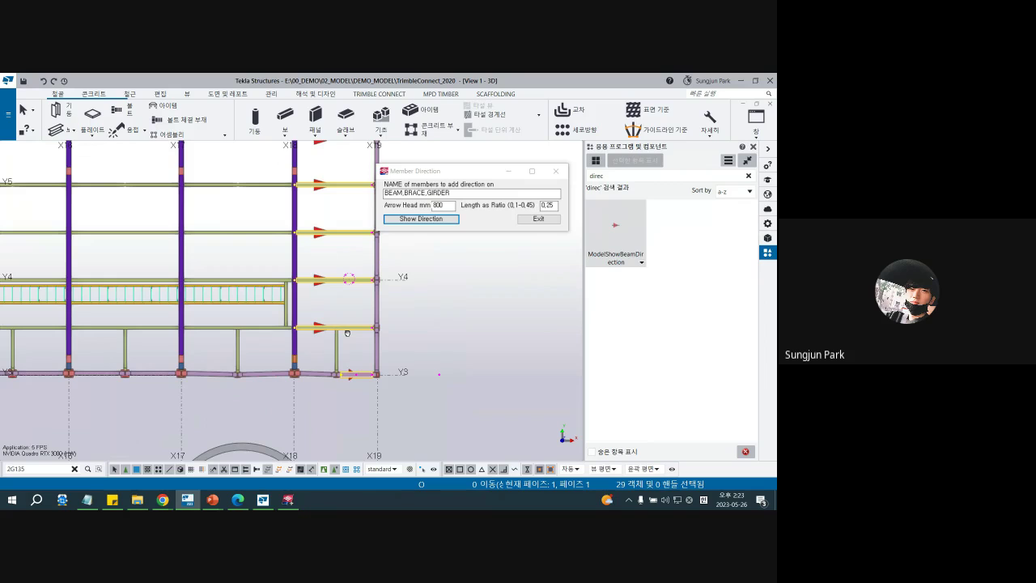
middle_drag(347, 332, 331, 382)
middle_drag(319, 179, 314, 312)
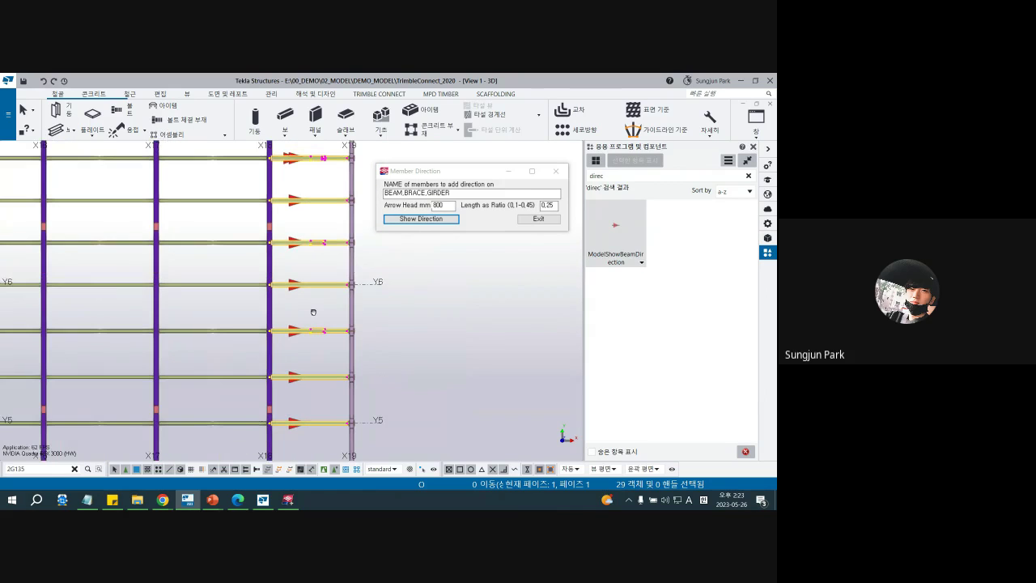
middle_drag(317, 179, 317, 315)
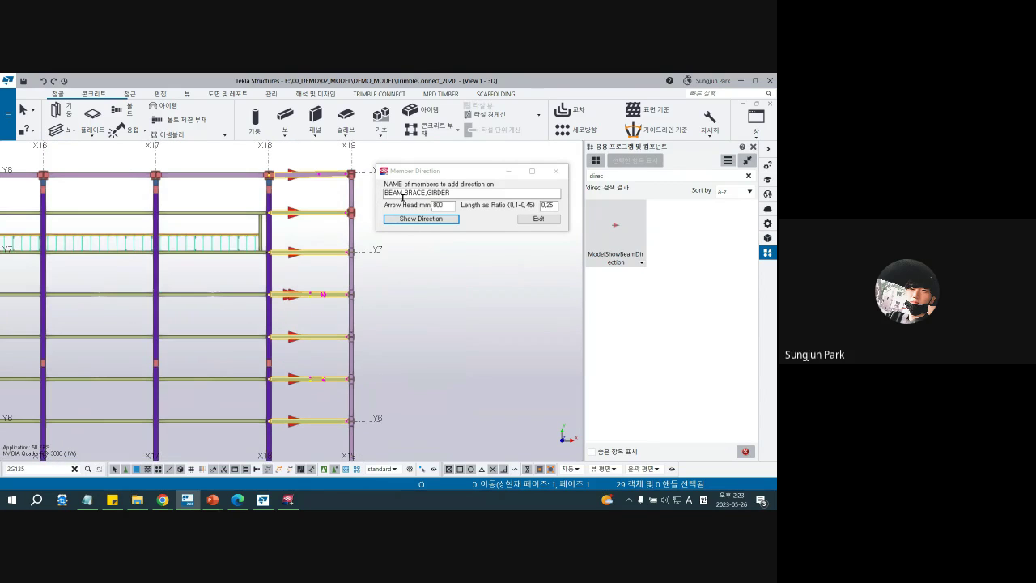
double_click(400, 194)
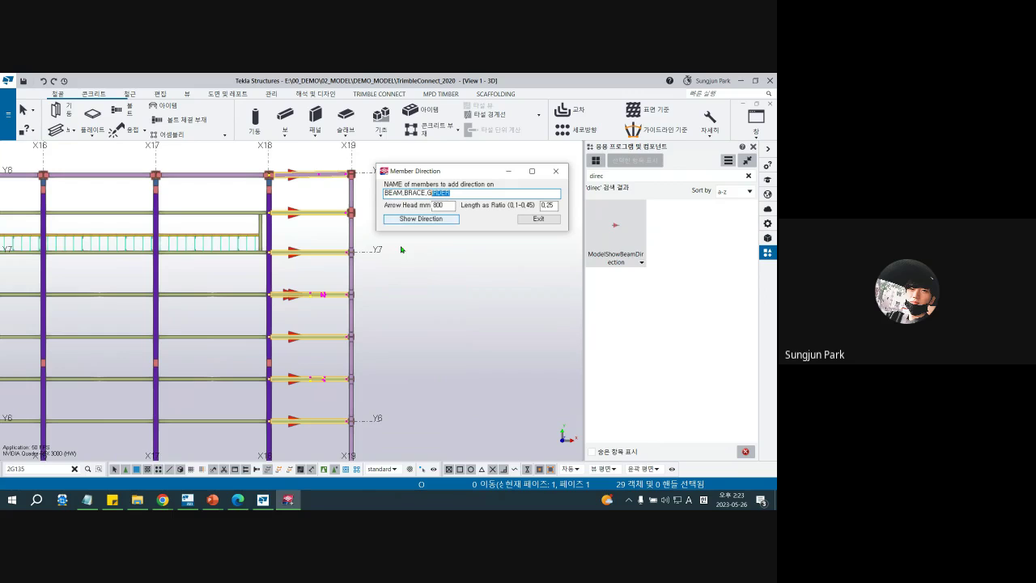
scroll(356, 267, down, 3)
middle_drag(367, 324, 359, 238)
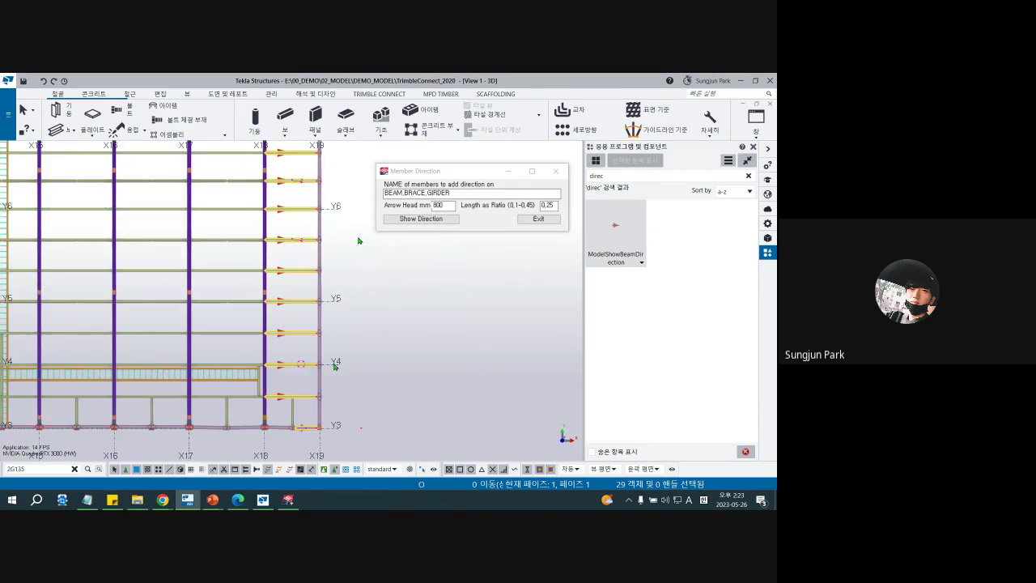
Show direction arrows on the two edge girders along grid X19 between Y3 and Y4, and check them in 3D
middle_drag(318, 388, 351, 334)
click(352, 334)
scroll(352, 335, up, 5)
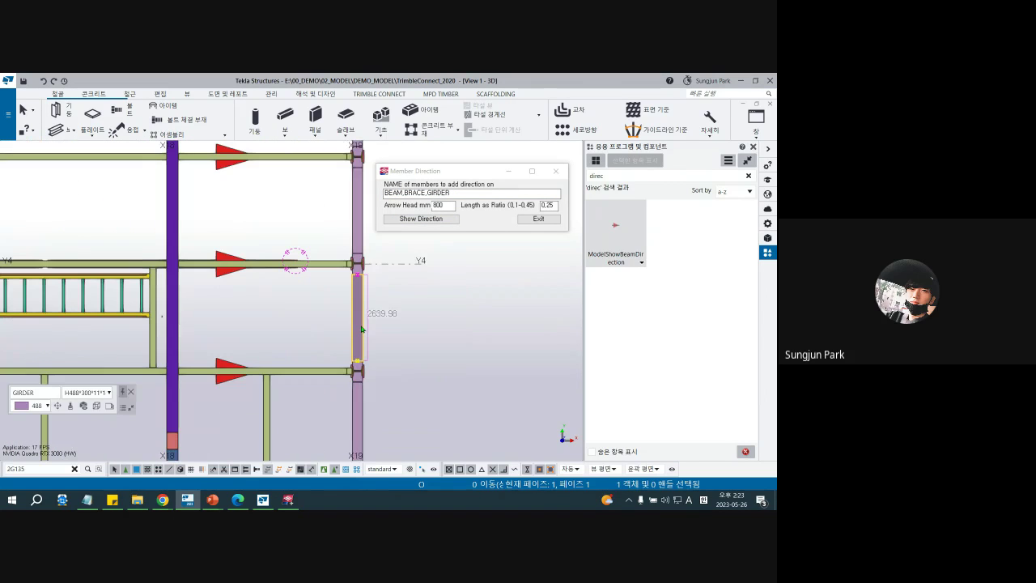
click(431, 224)
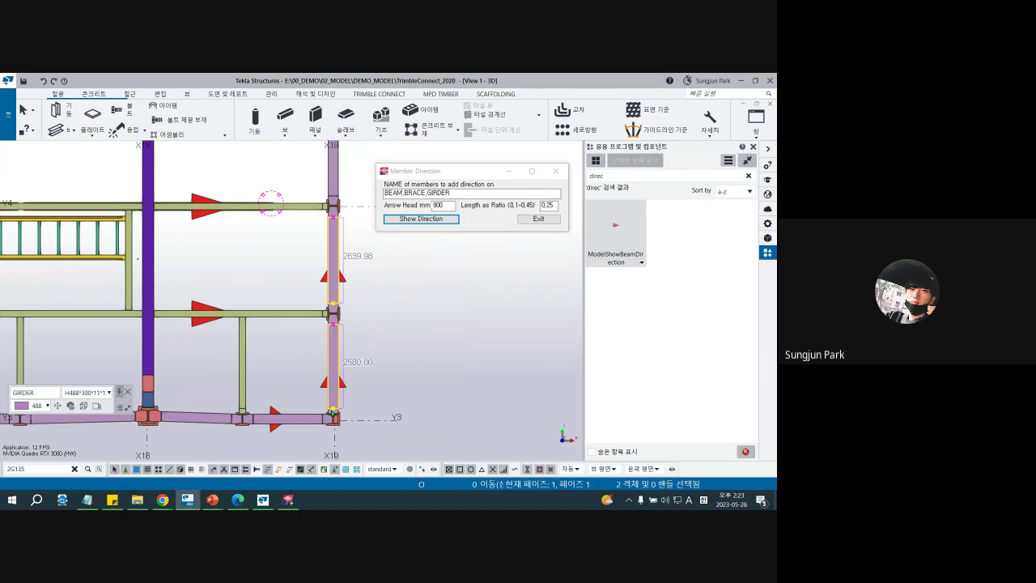
ctrl+middle_drag(332, 414, 313, 282)
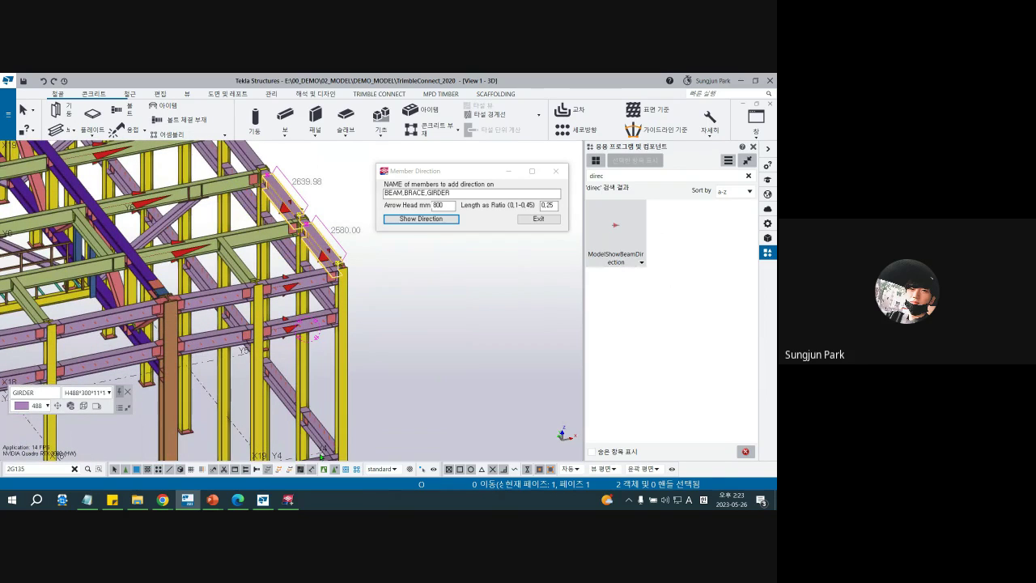
Return to the PowerPoint slideshow and close the Member Direction dialog
mouse_move(214, 502)
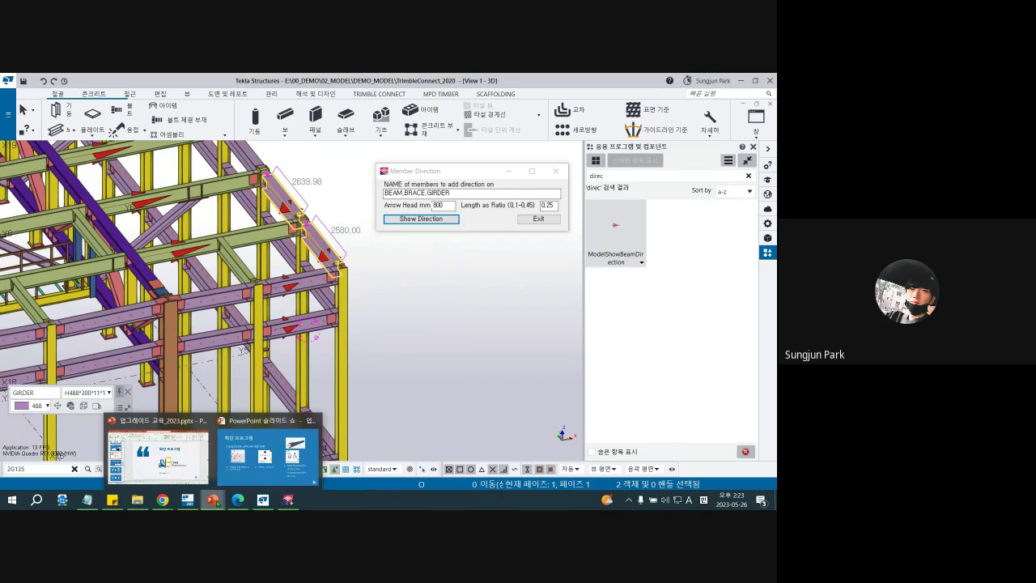
click(255, 468)
click(555, 171)
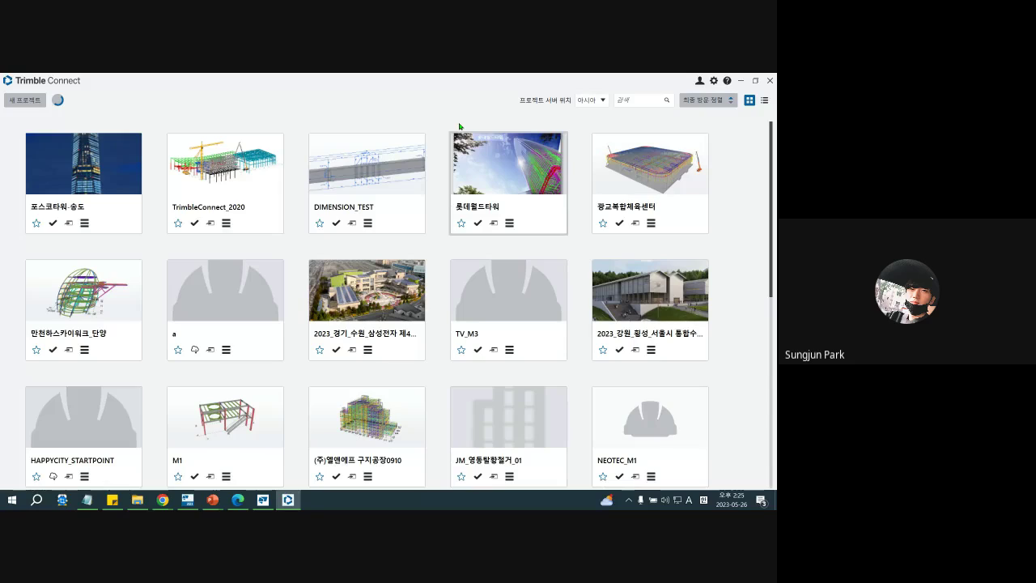
In Trimble Connect, open the TrimbleConnect_2020 project and display its saved overall view 전체뷰
click(262, 172)
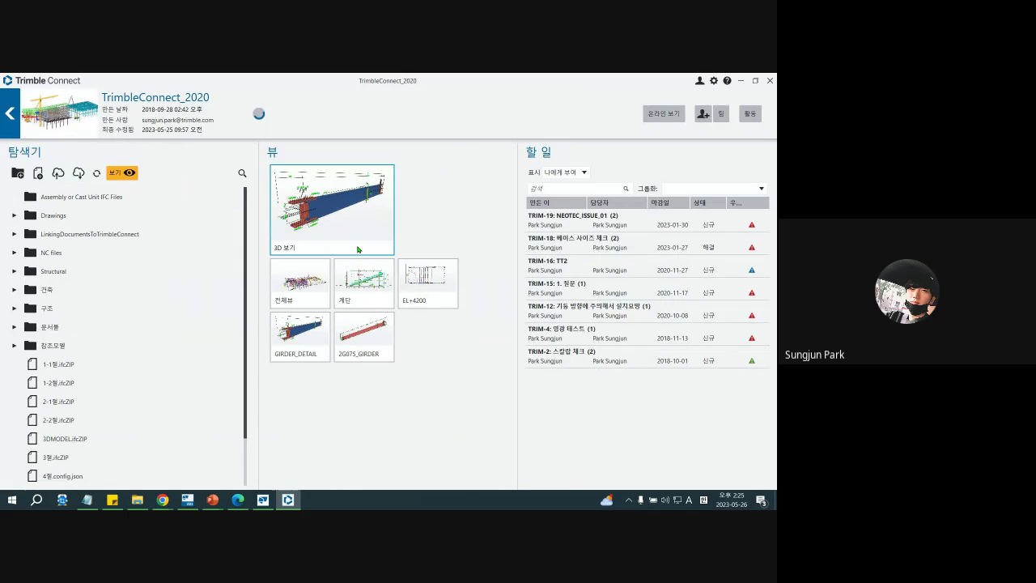
click(319, 283)
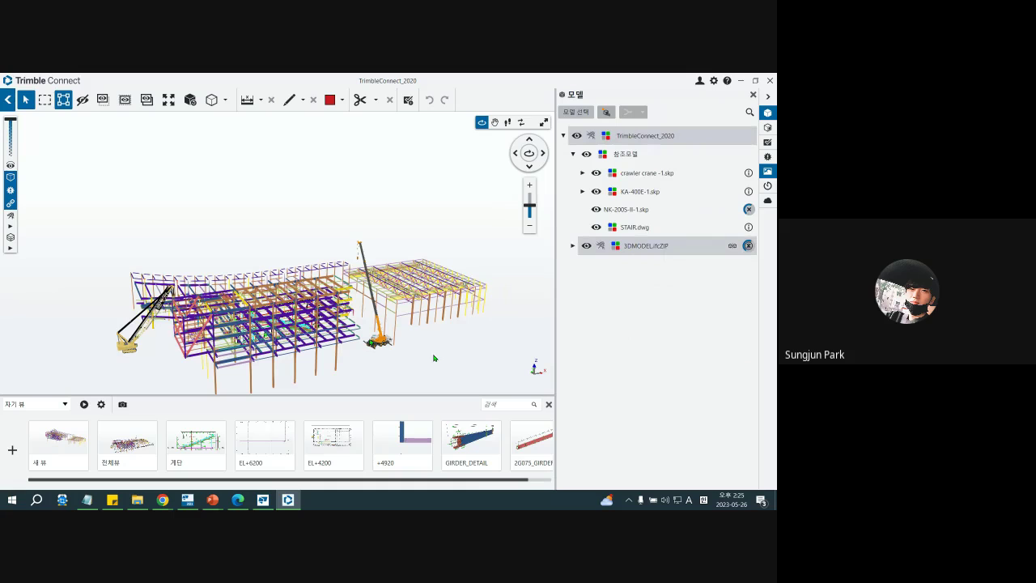
drag(458, 330, 405, 317)
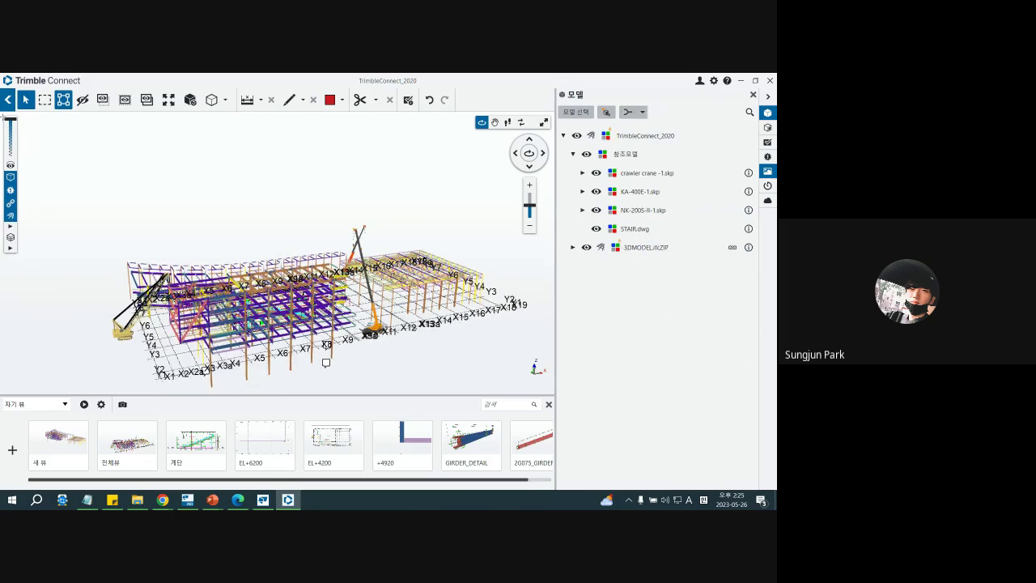
Go back to the project overview, open the saved view GIRDER_DETAIL, and close the model list
click(8, 101)
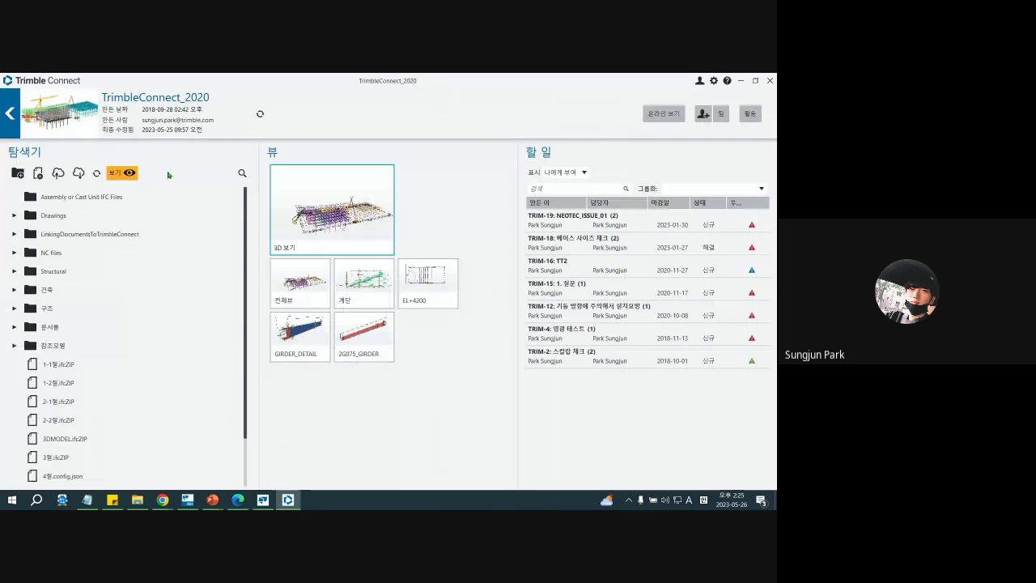
click(298, 336)
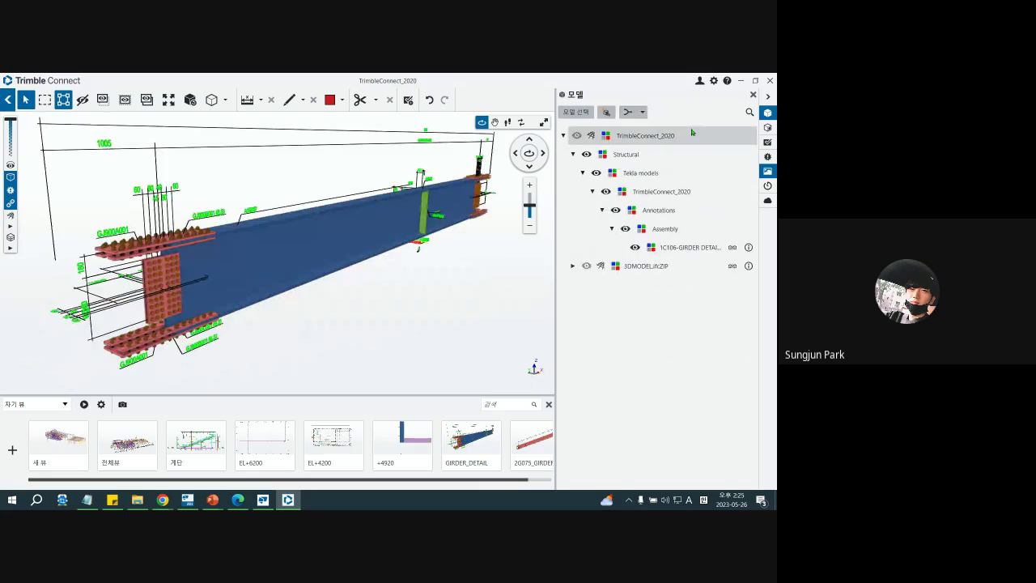
click(753, 95)
Select the girder and examine its published drawing dimensions and marks from several angles and in top view
drag(548, 308, 351, 278)
click(353, 278)
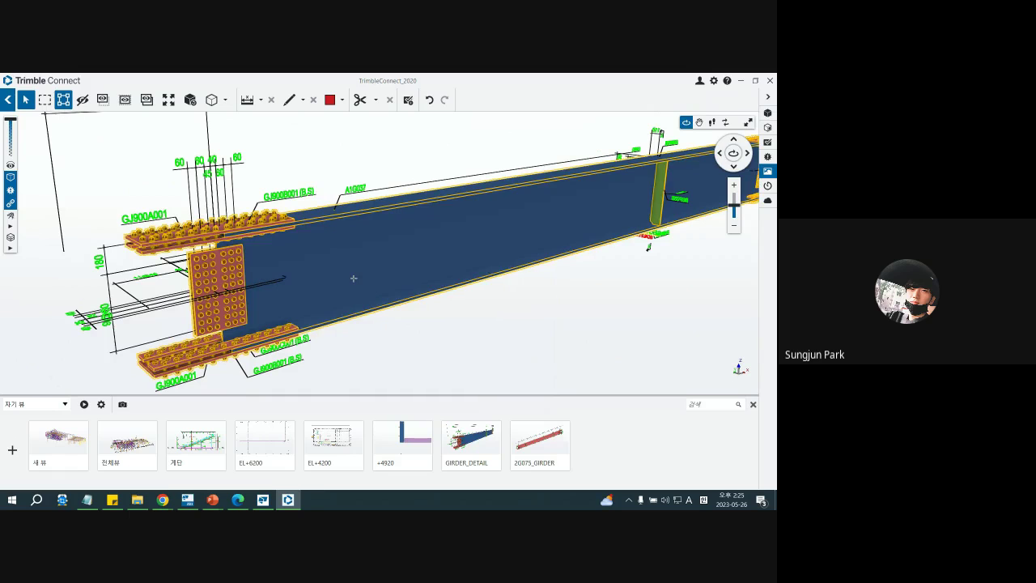
middle_drag(353, 278, 116, 338)
scroll(427, 253, up, 4)
drag(426, 253, 512, 264)
scroll(356, 269, down, 4)
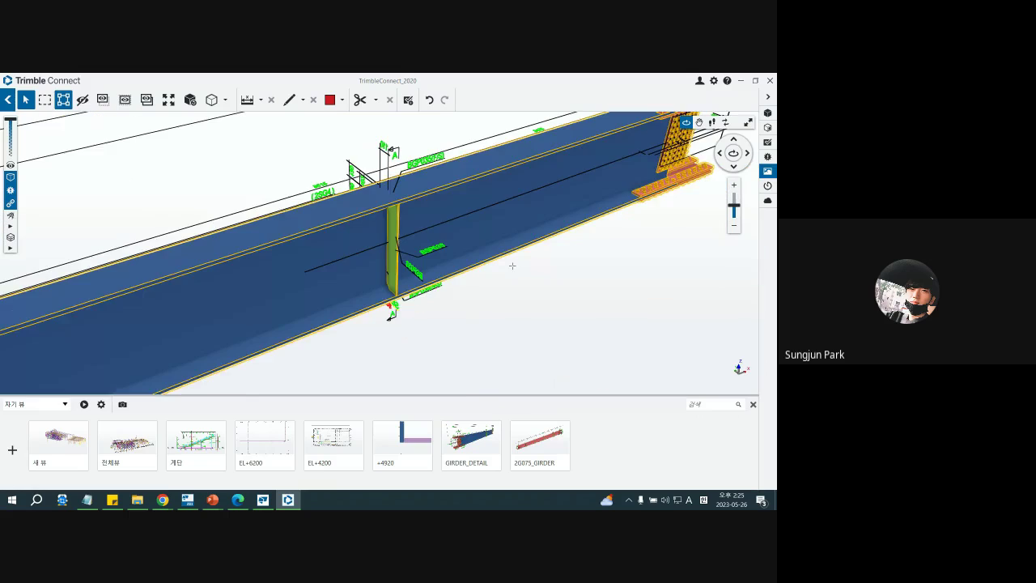
scroll(512, 265, down, 5)
drag(404, 301, 326, 287)
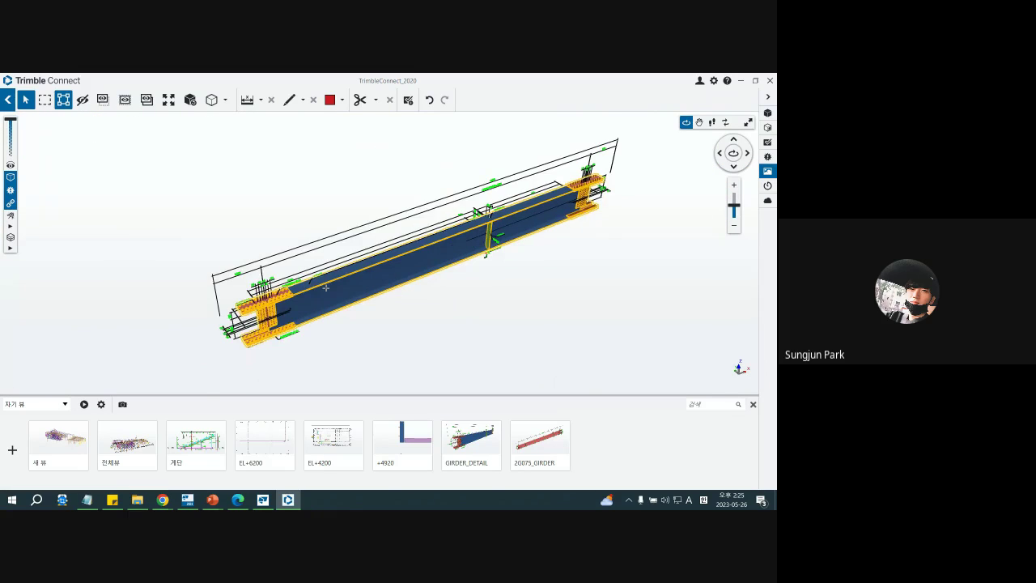
scroll(326, 287, up, 3)
double_click(322, 272)
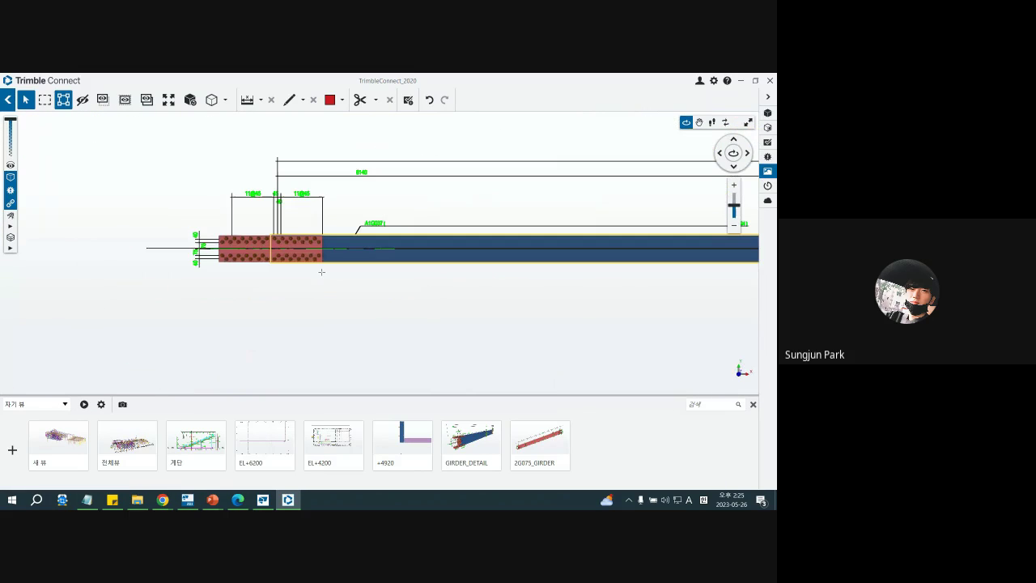
scroll(255, 233, up, 2)
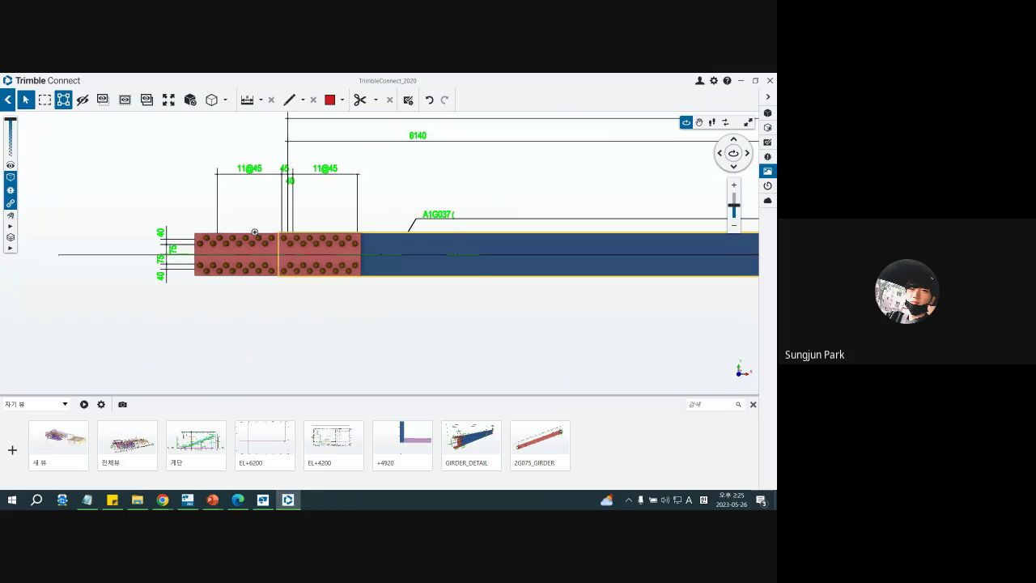
Examine the blue girder's dimensions and marks along its length to the far end and around the bolted splice
scroll(255, 232, up, 1)
scroll(255, 260, down, 1)
middle_drag(633, 267, 289, 264)
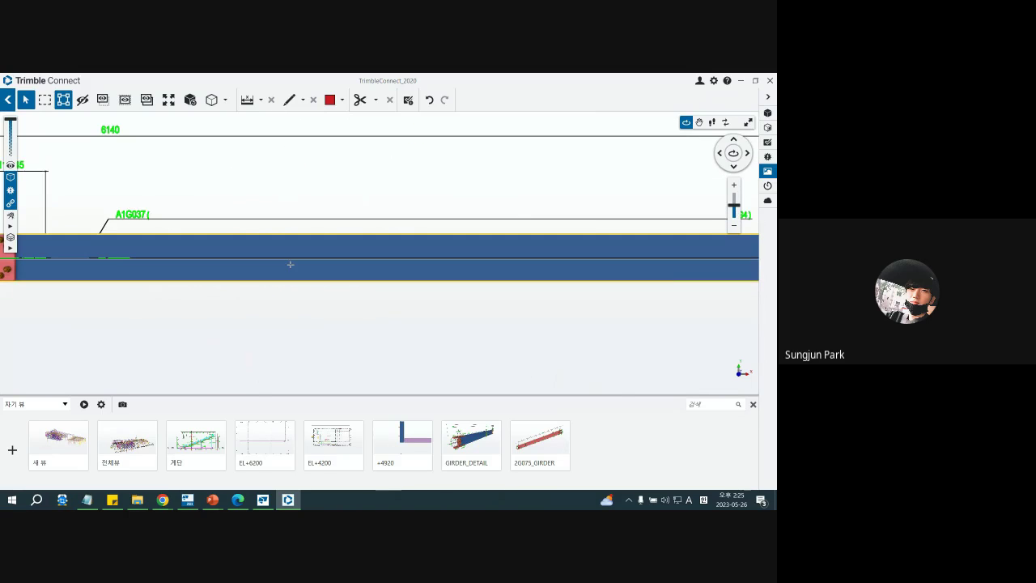
scroll(289, 264, down, 4)
middle_drag(449, 268, 263, 263)
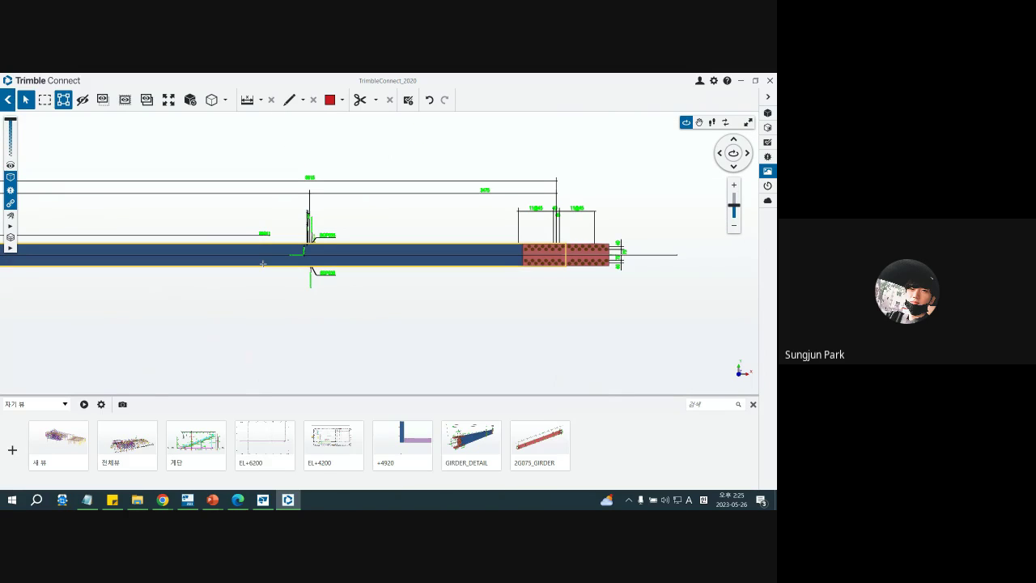
drag(440, 263, 331, 240)
middle_drag(331, 241, 390, 213)
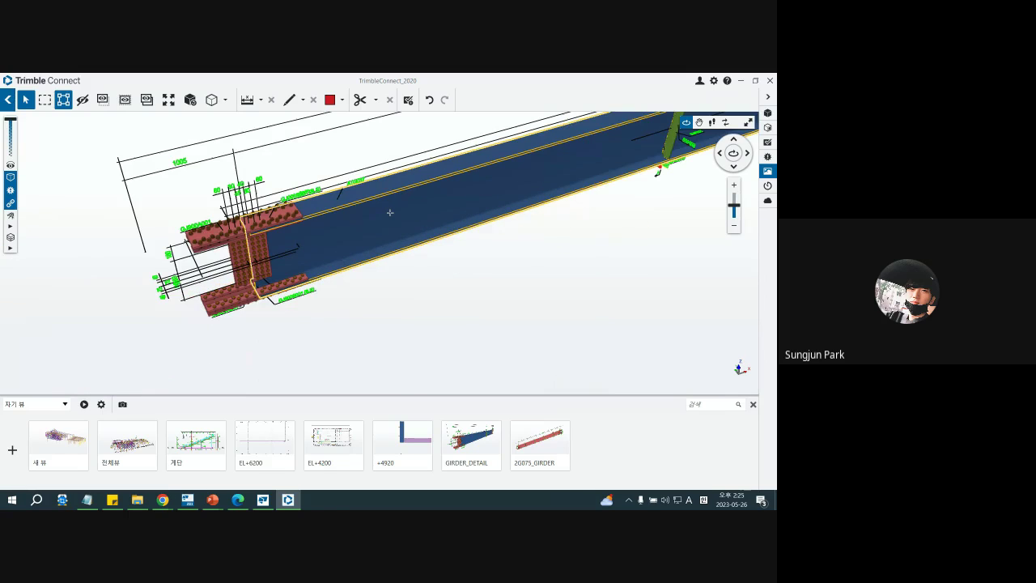
drag(389, 213, 267, 261)
scroll(259, 258, up, 2)
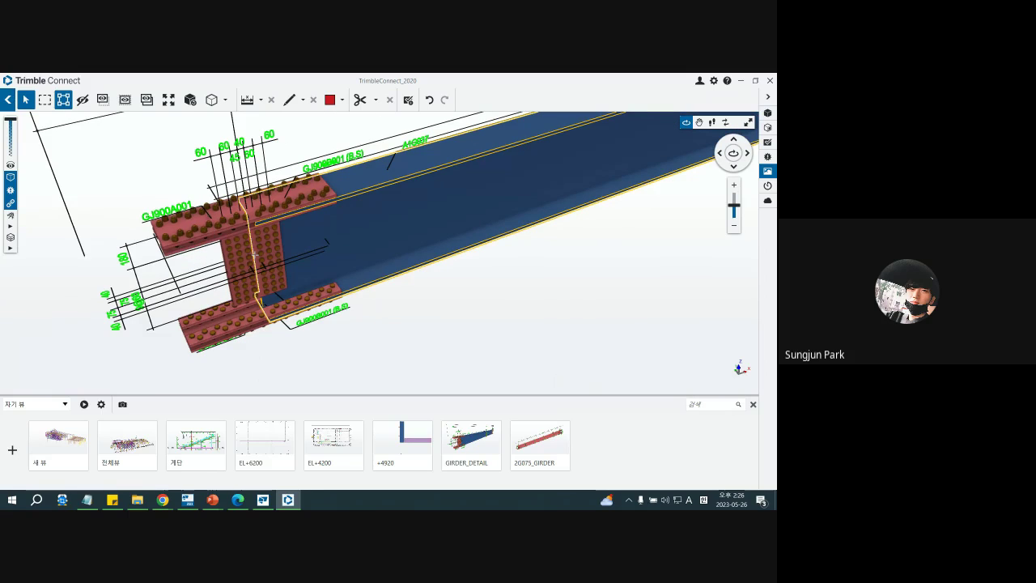
Go back to the project overview, open the saved view 전체뷰, and minimise Trimble Connect
click(5, 103)
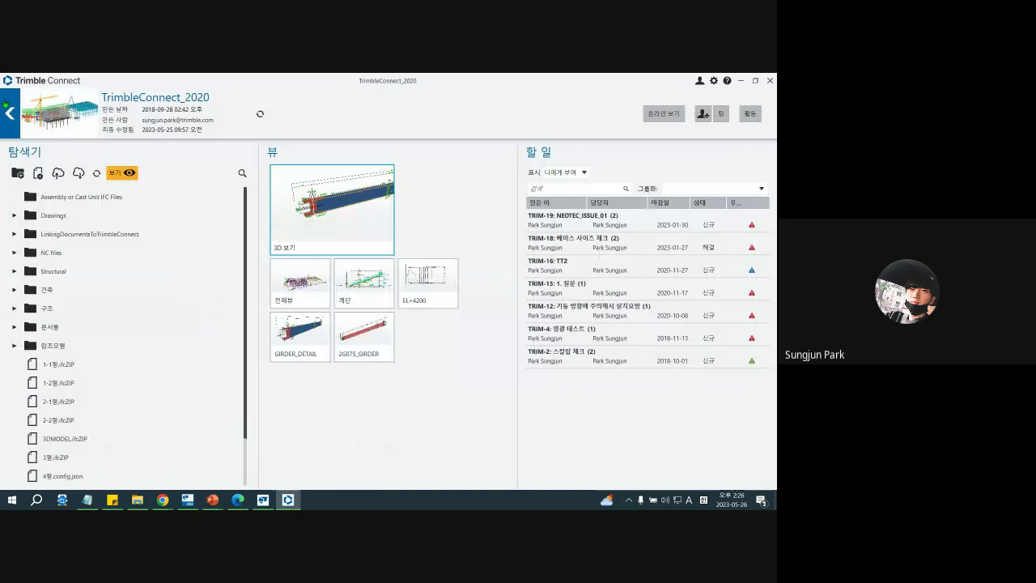
click(311, 274)
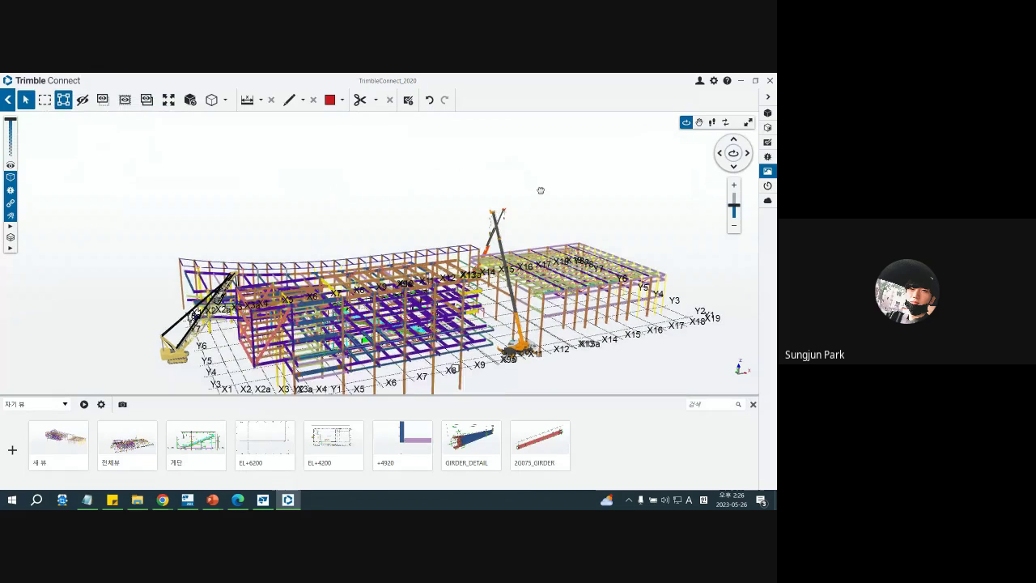
click(742, 81)
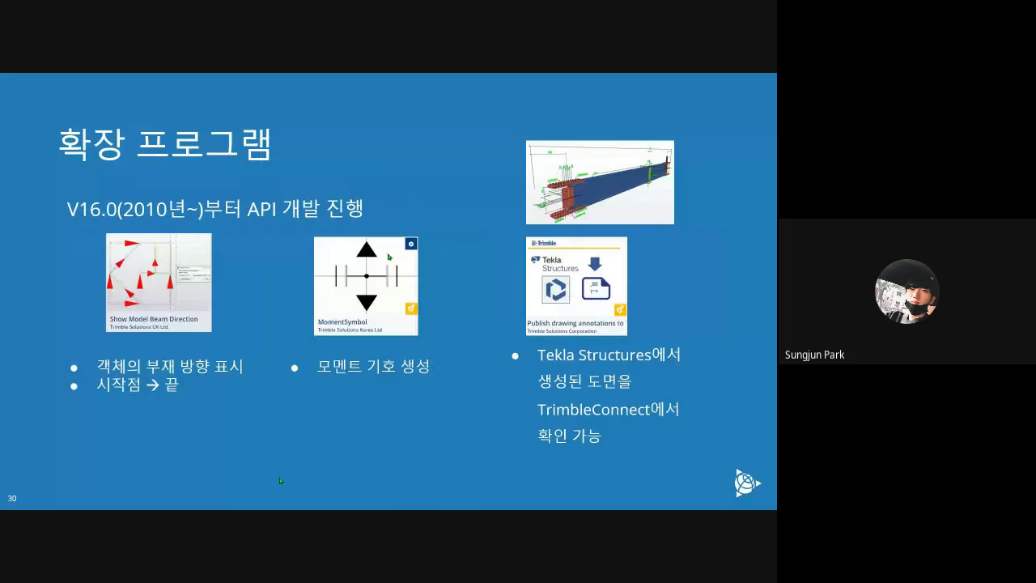
Switch to the Tekla Structures model and select the purple GIRDER spliced to the light-blue column
key(alt+Tab)
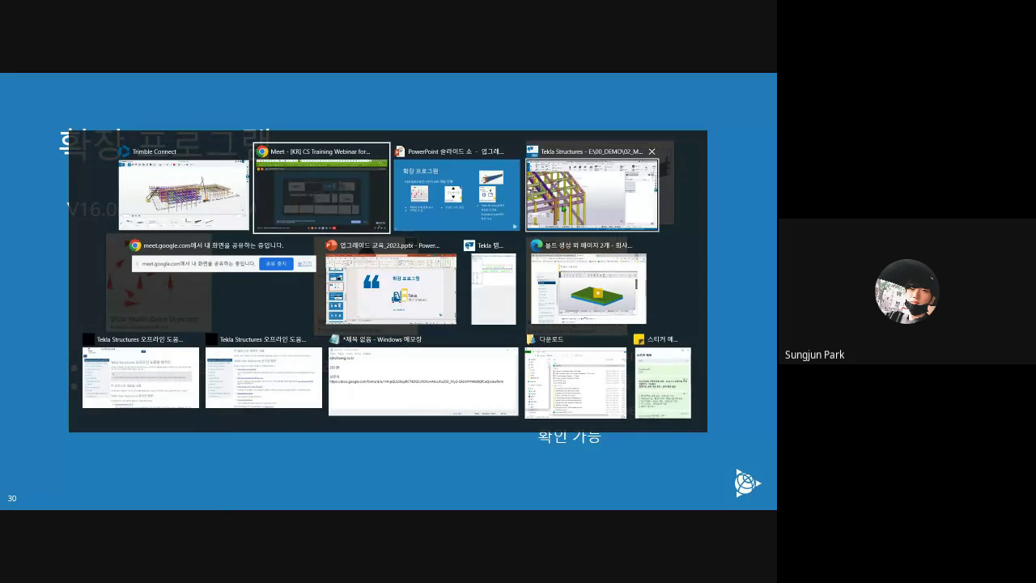
click(563, 208)
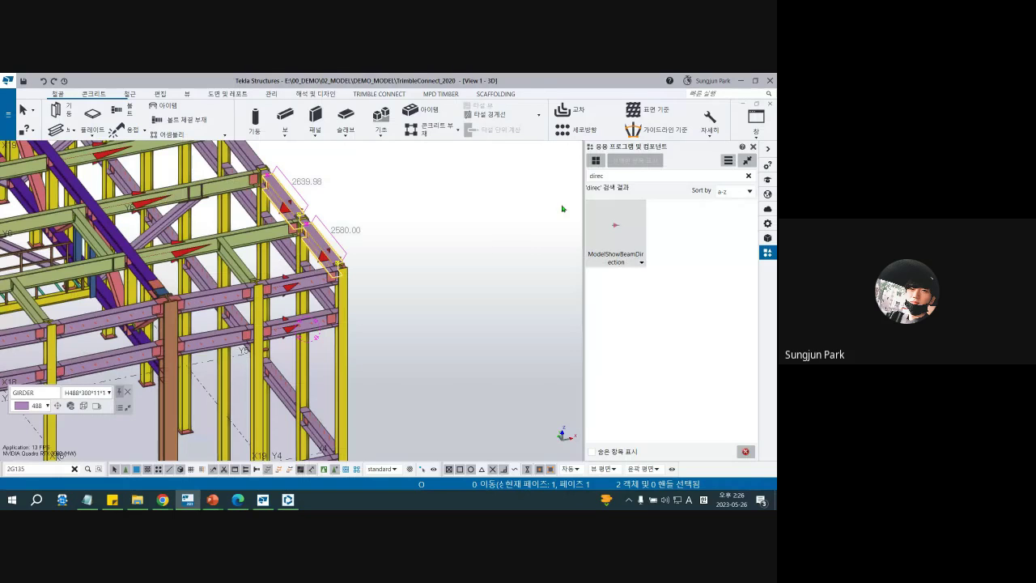
scroll(563, 209, down, 8)
scroll(313, 341, up, 8)
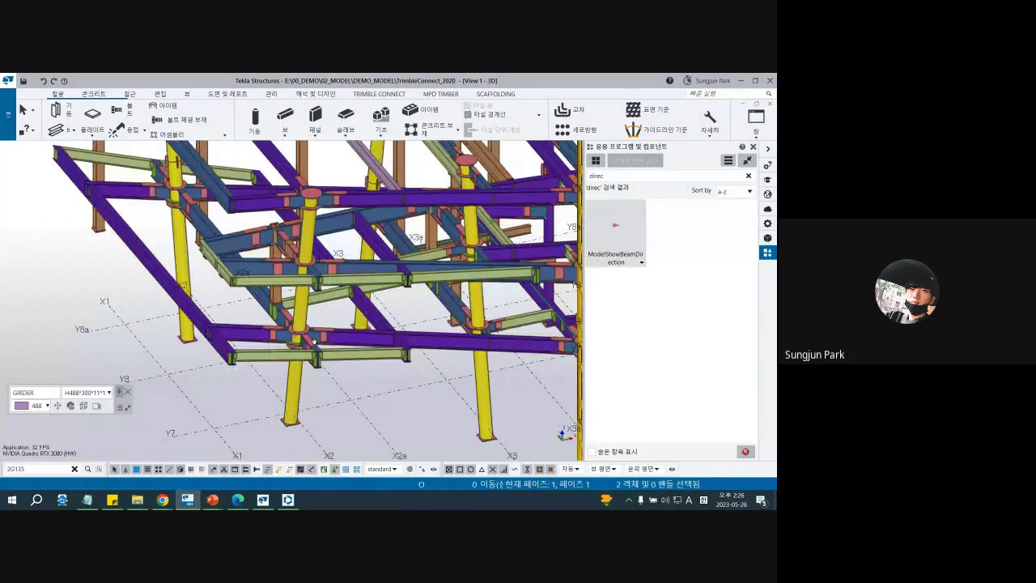
scroll(314, 341, up, 3)
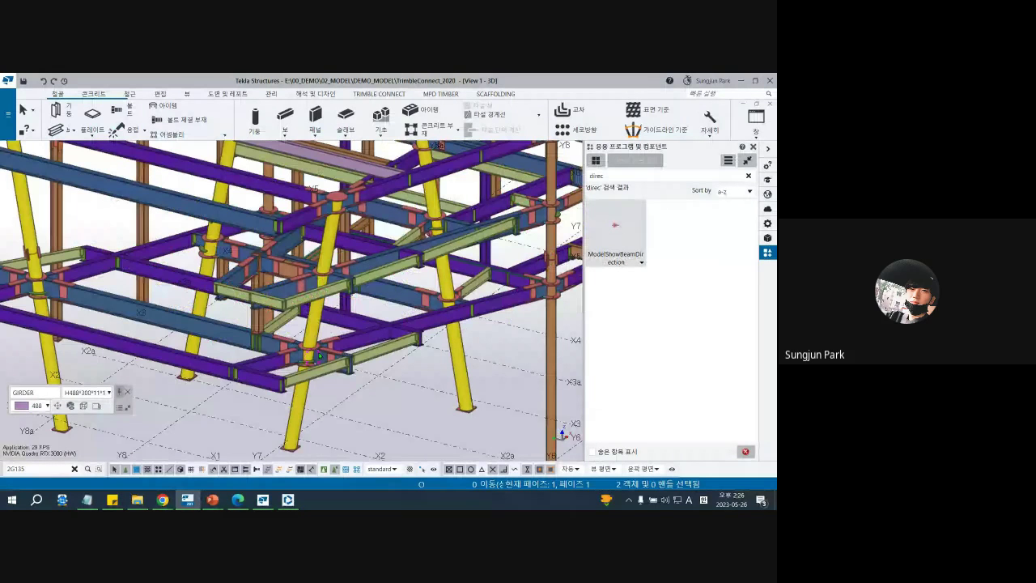
scroll(319, 355, up, 5)
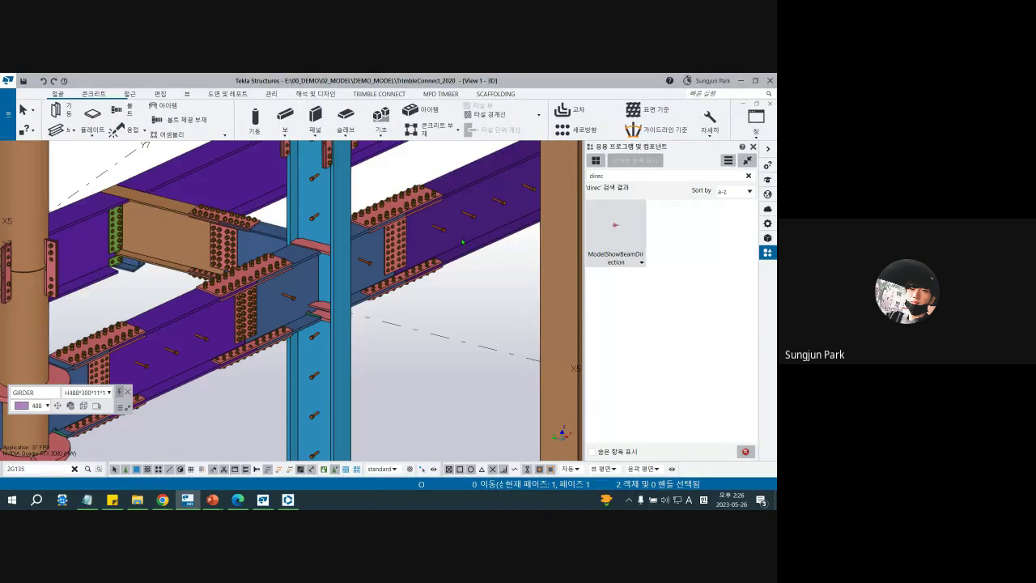
click(463, 241)
middle_drag(463, 241, 190, 313)
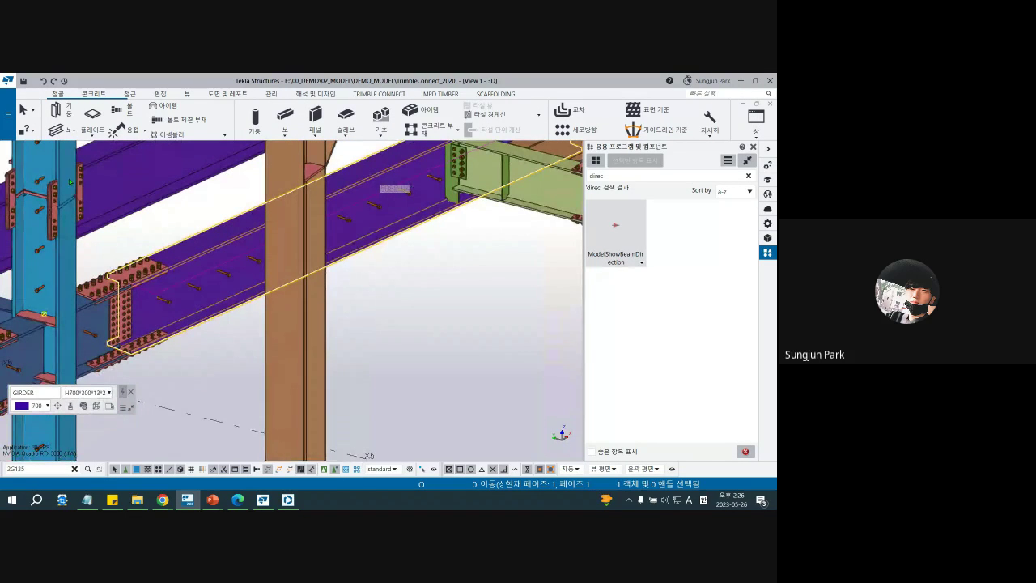
Open the Document manager with the girder's assembly drawing 1G029 and move its window further up the screen
click(224, 93)
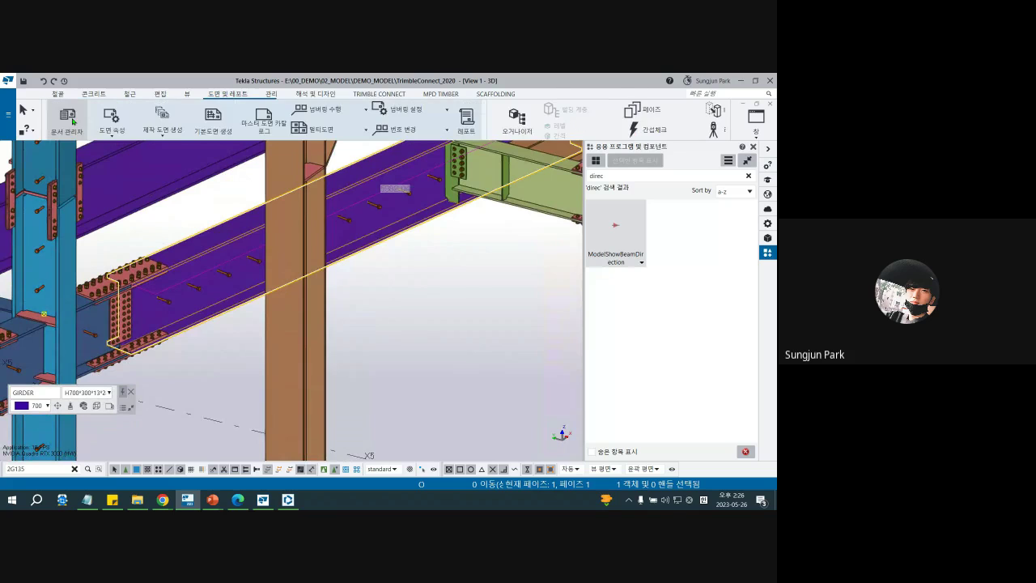
click(68, 119)
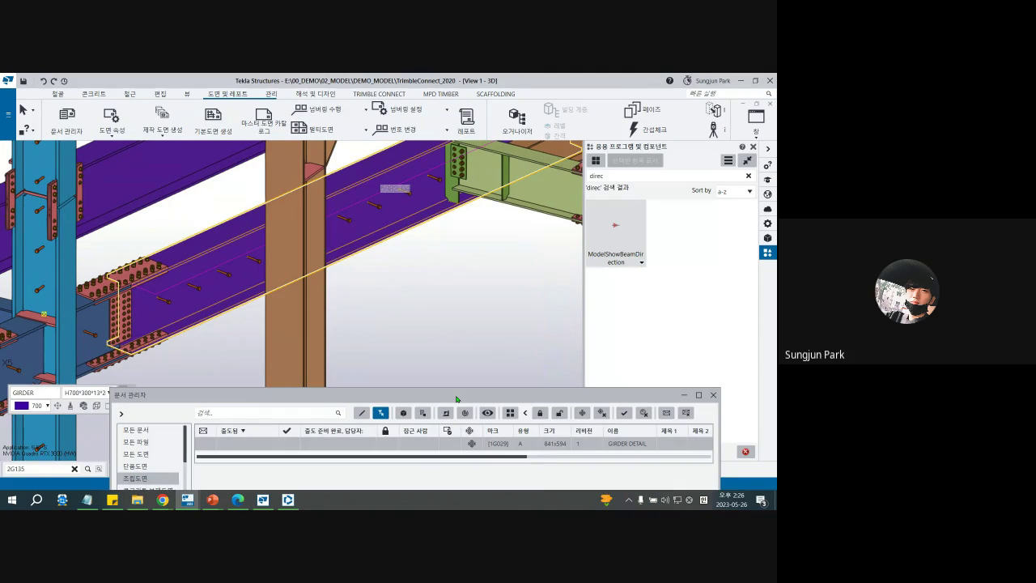
drag(455, 399, 462, 346)
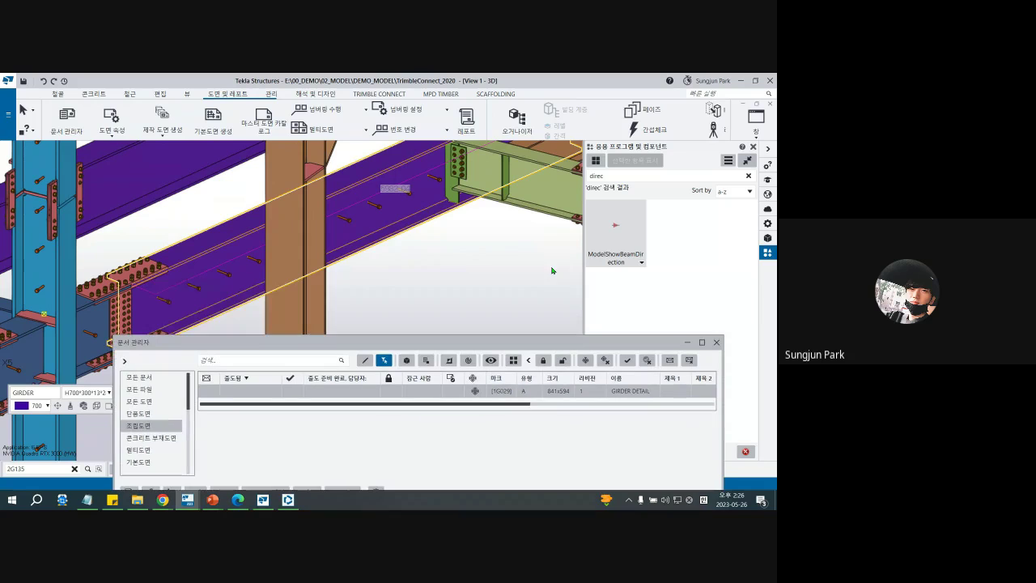
Search the applications and components for "trim" and launch the extension Trimble Connect에 도면 주석 게시
click(749, 175)
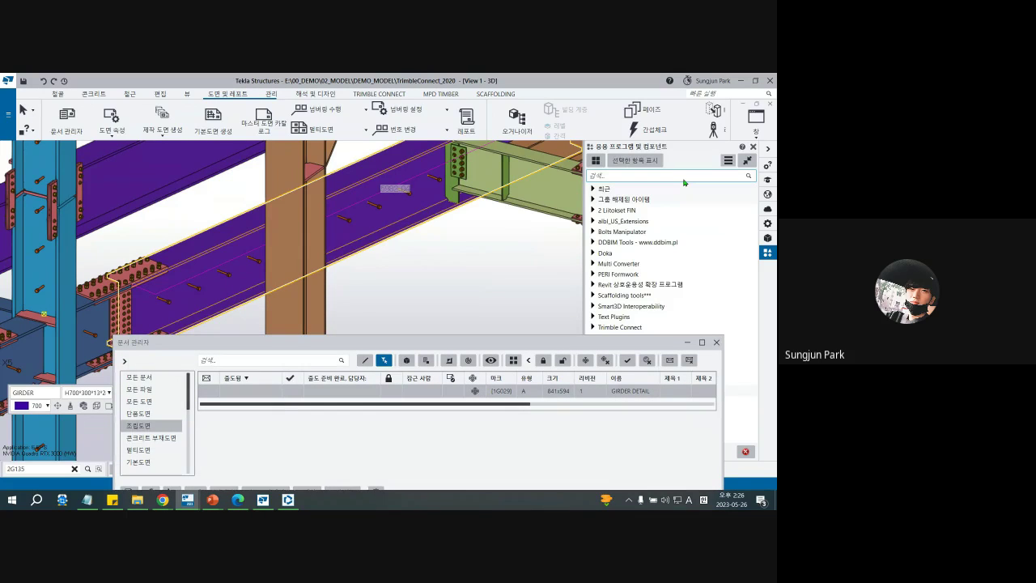
click(677, 177)
text(trim)
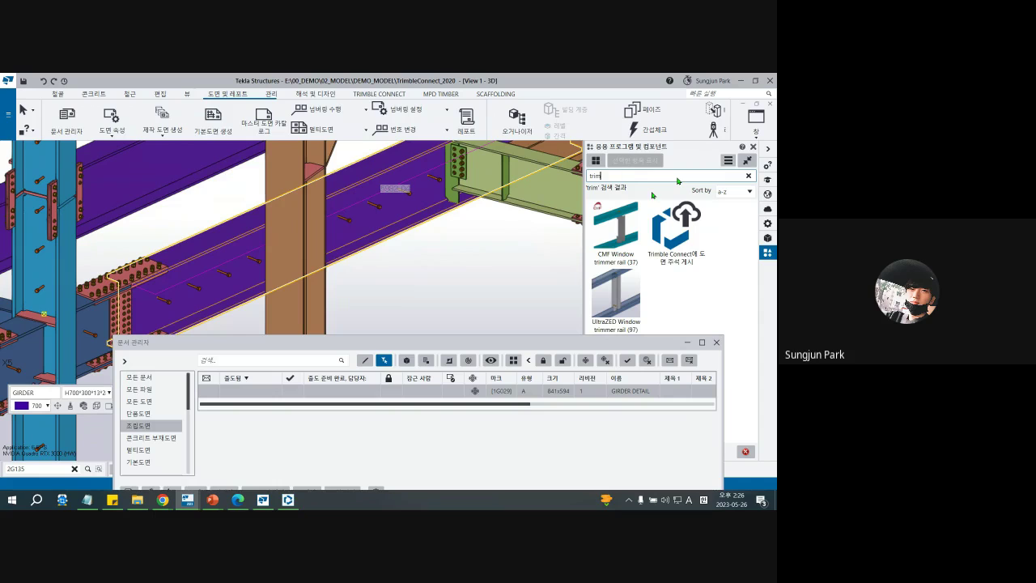
double_click(682, 236)
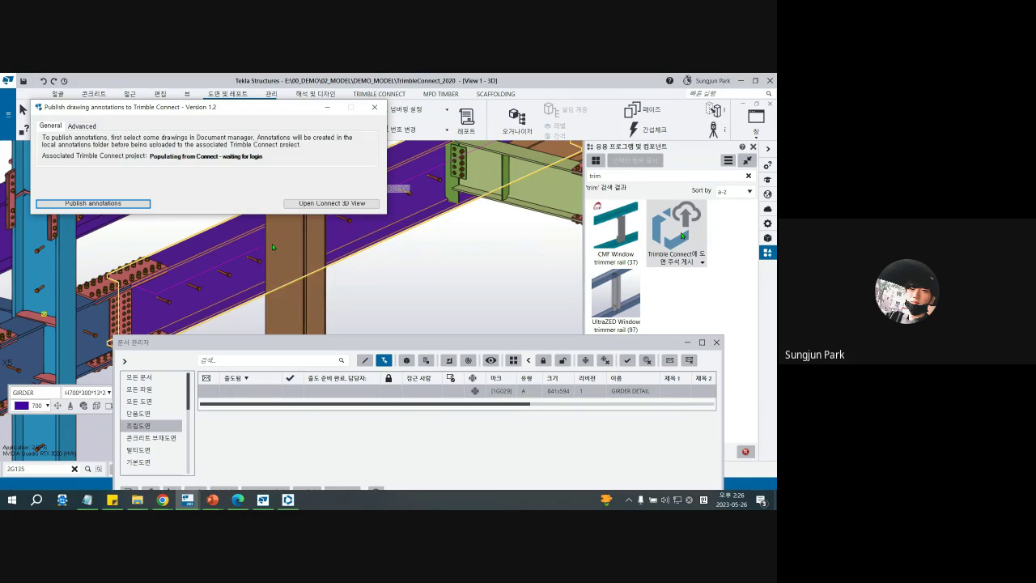
Publish the 1G029 GIRDER DETAIL drawing's annotations to the TrimbleConnect_2020 project and close the publishing dialog
click(125, 206)
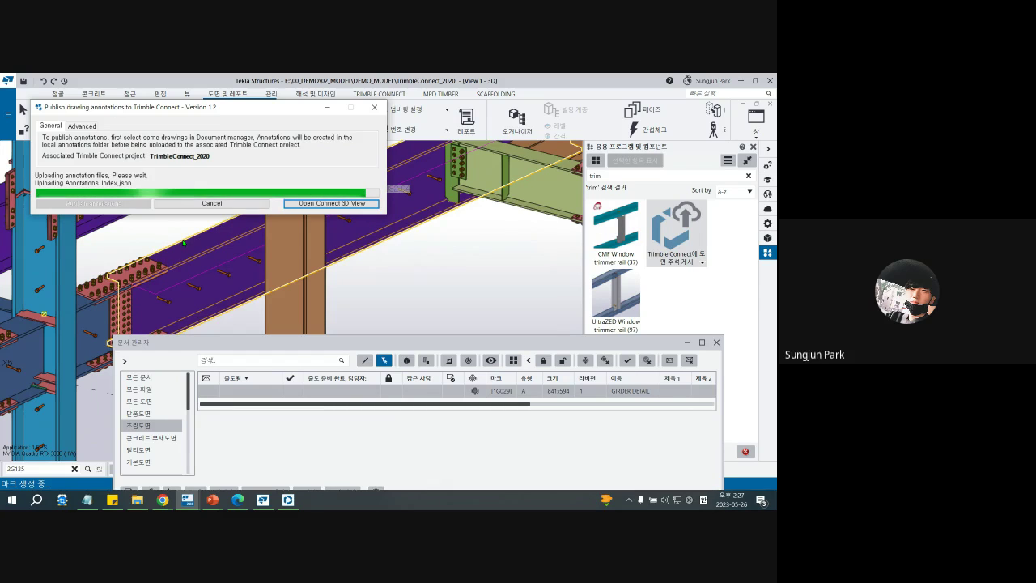
click(447, 325)
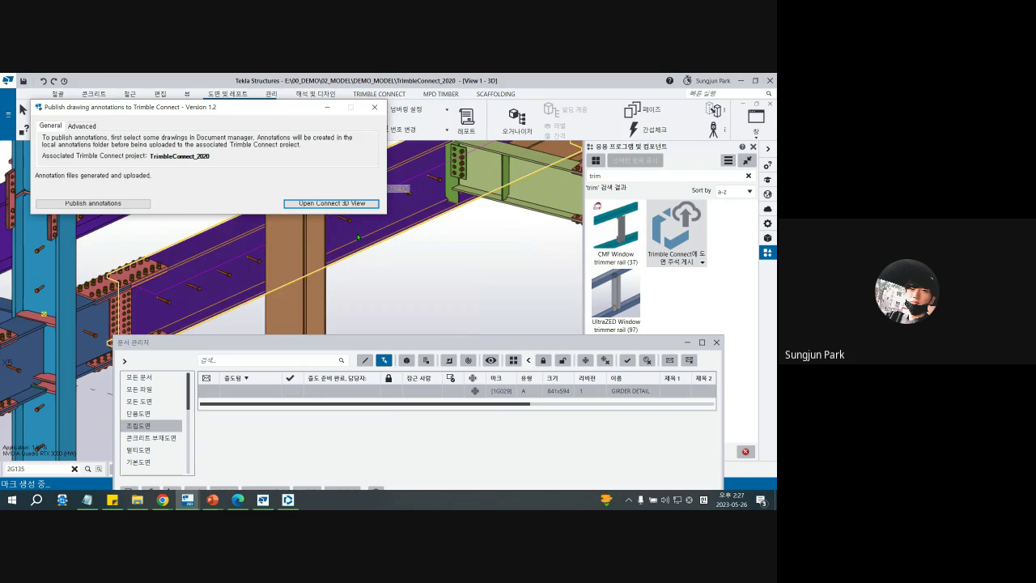
click(374, 107)
Switch to Trimble Connect, add the published annotation file 1G029-GIRDER DETAIL - Rev 0.trb to the models, and make it visible
click(289, 499)
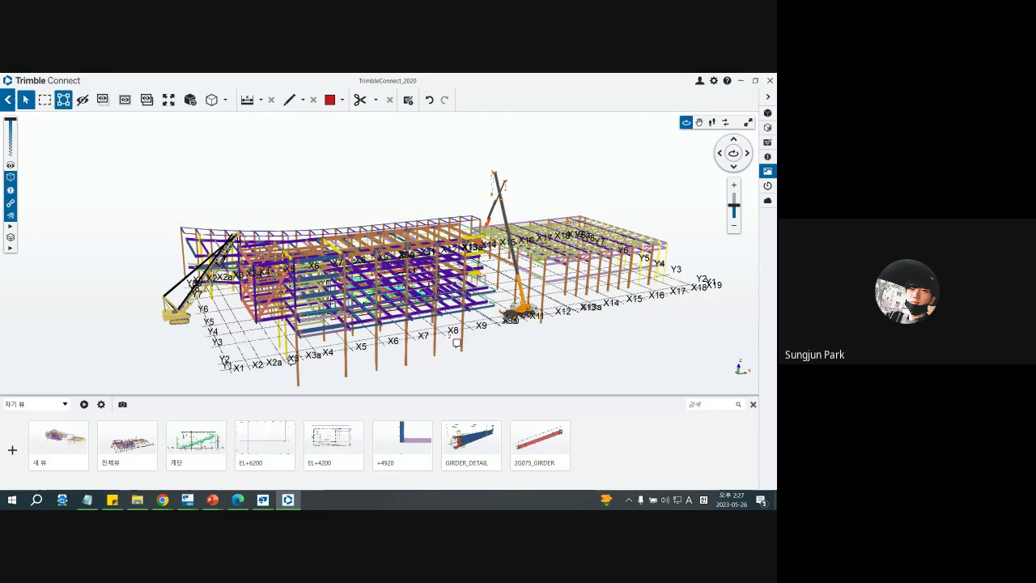
click(8, 100)
drag(298, 249, 344, 233)
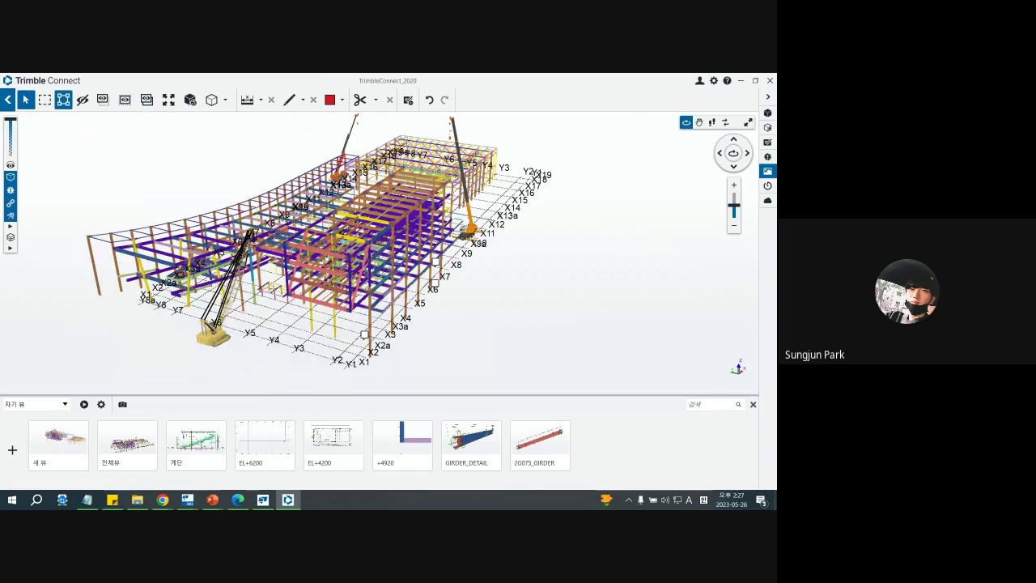
scroll(257, 277, up, 5)
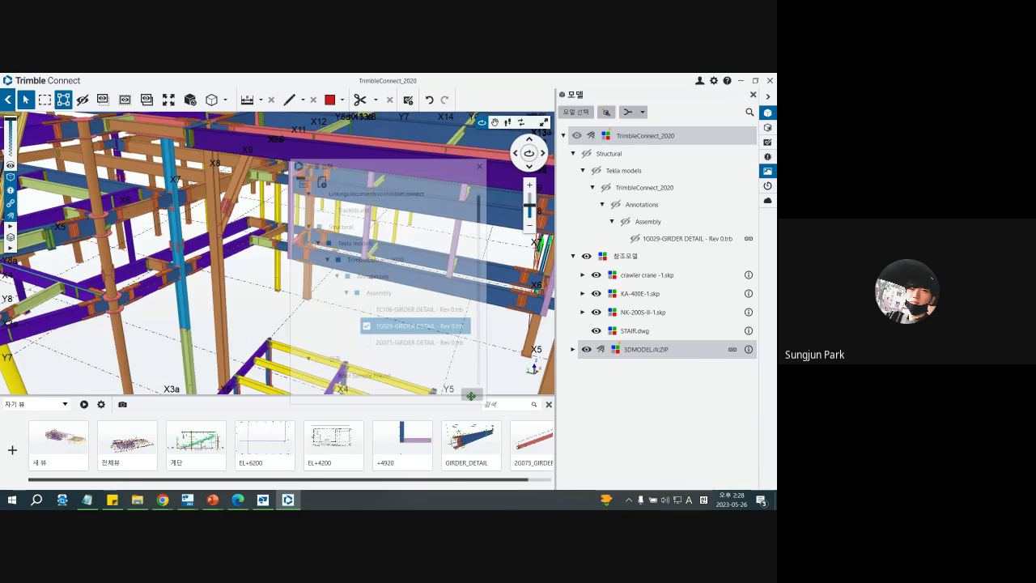
click(637, 239)
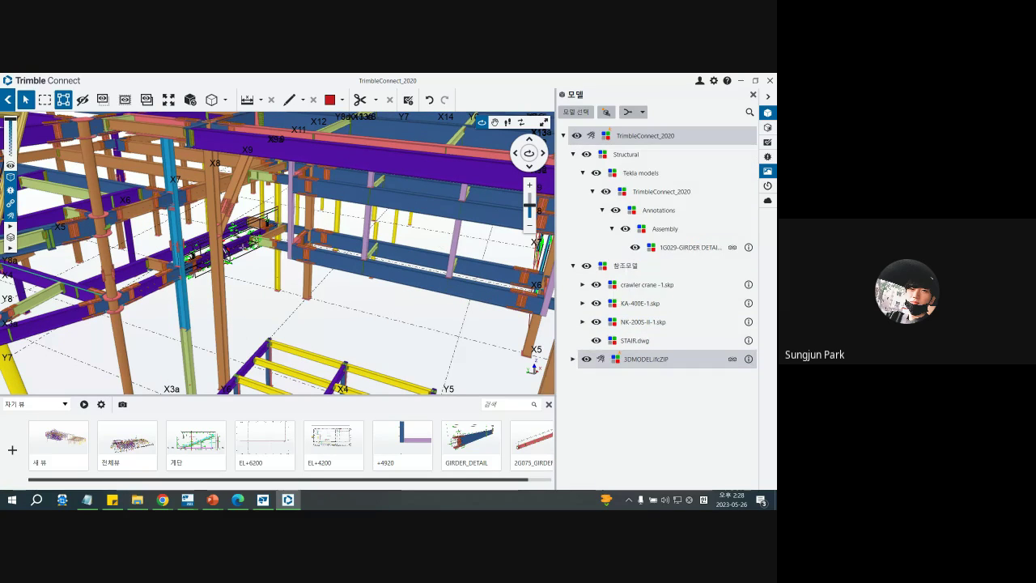
Select the purple girder together with its 1G029 annotation model and show only these objects
scroll(236, 245, up, 5)
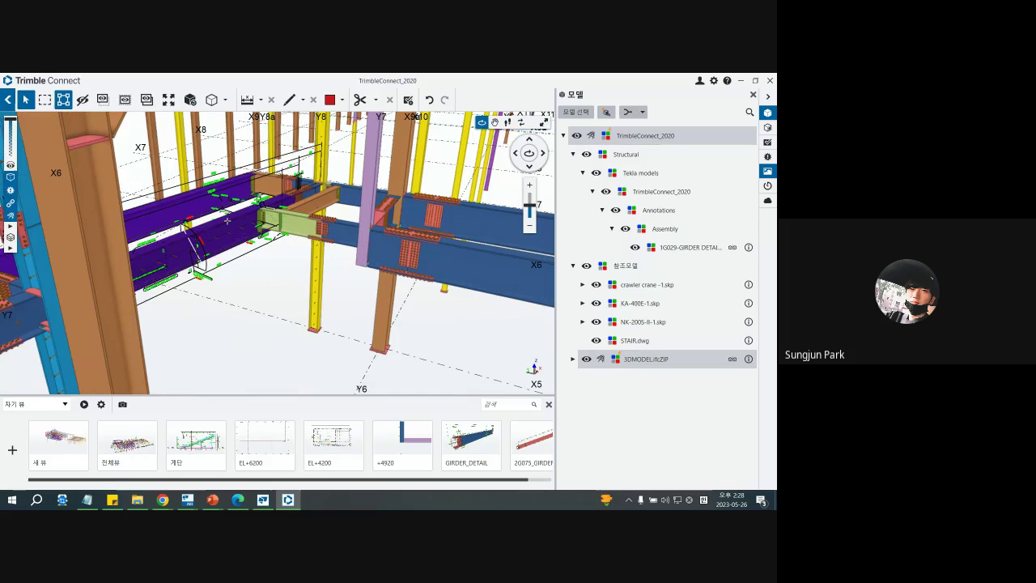
click(227, 221)
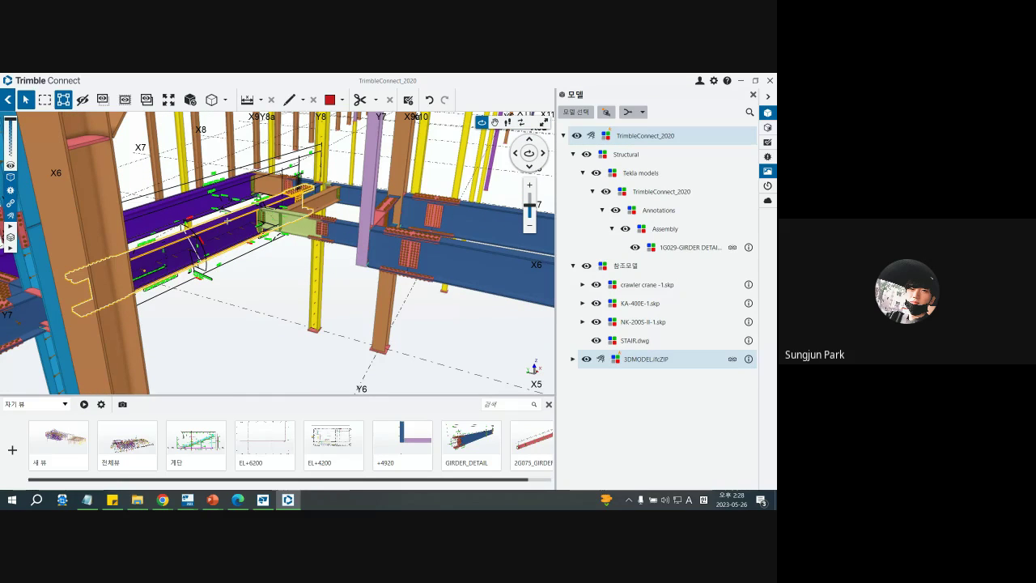
scroll(227, 220, up, 5)
scroll(230, 212, down, 5)
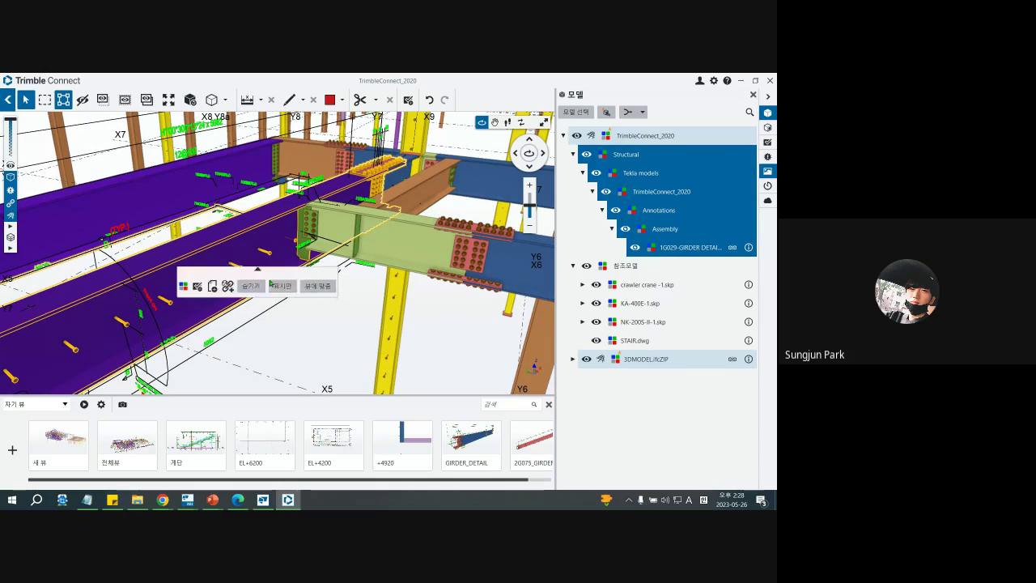
click(276, 285)
click(646, 359)
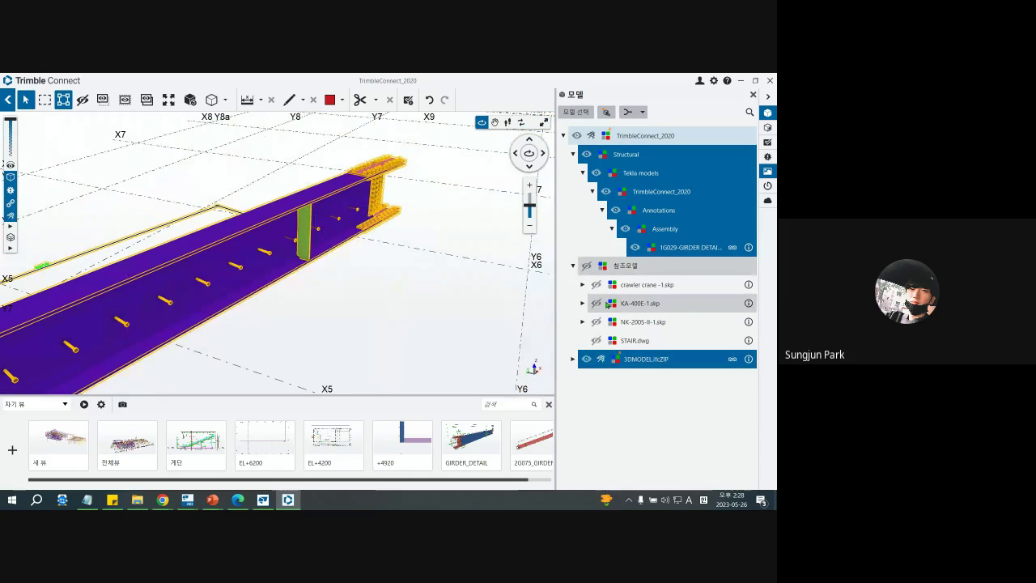
Examine the published dimensions, part marks and section details on the isolated girder from above, at its ends and around the stiffener
scroll(336, 202, down, 3)
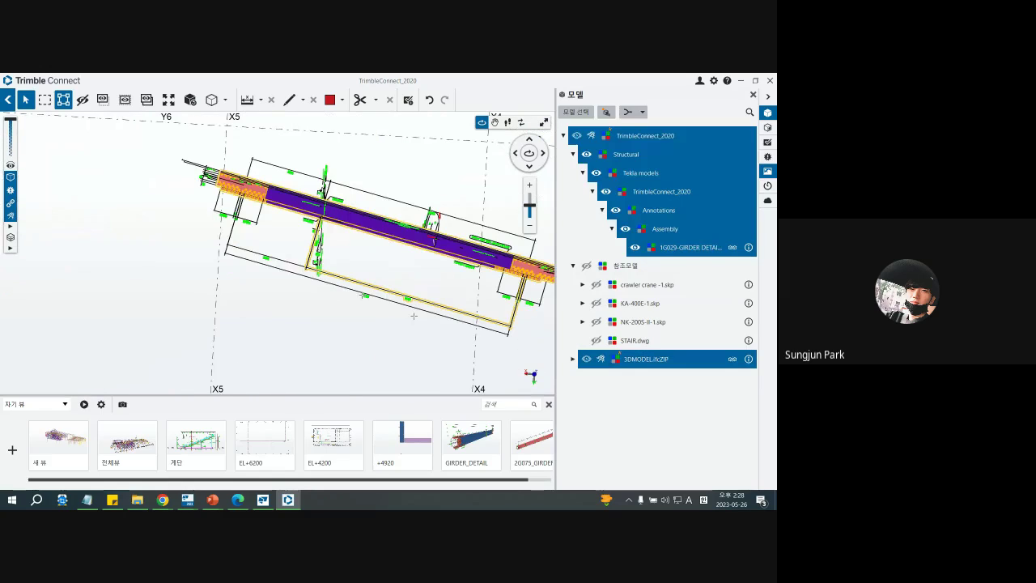
drag(324, 235, 337, 202)
scroll(288, 244, up, 3)
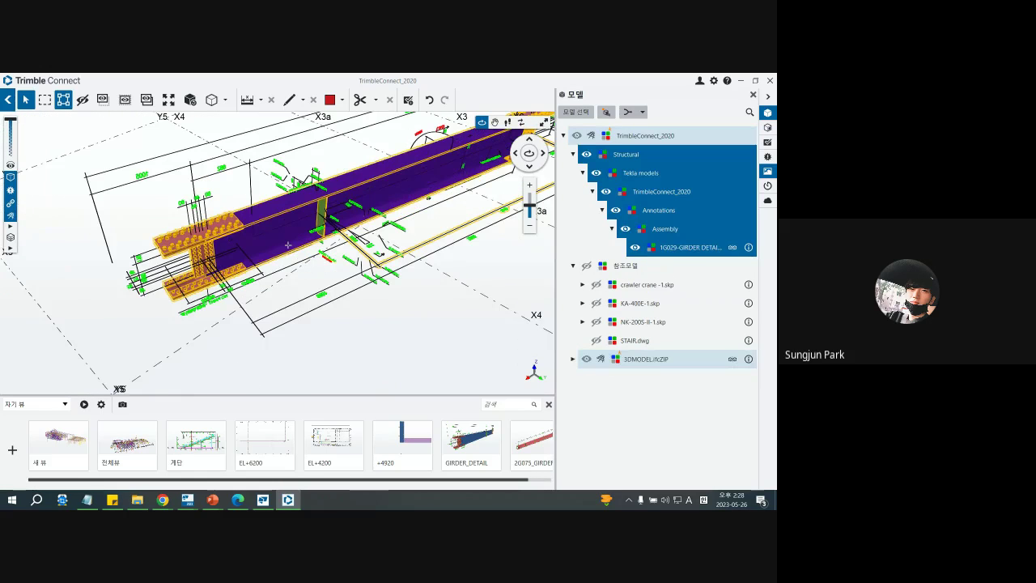
scroll(288, 244, down, 3)
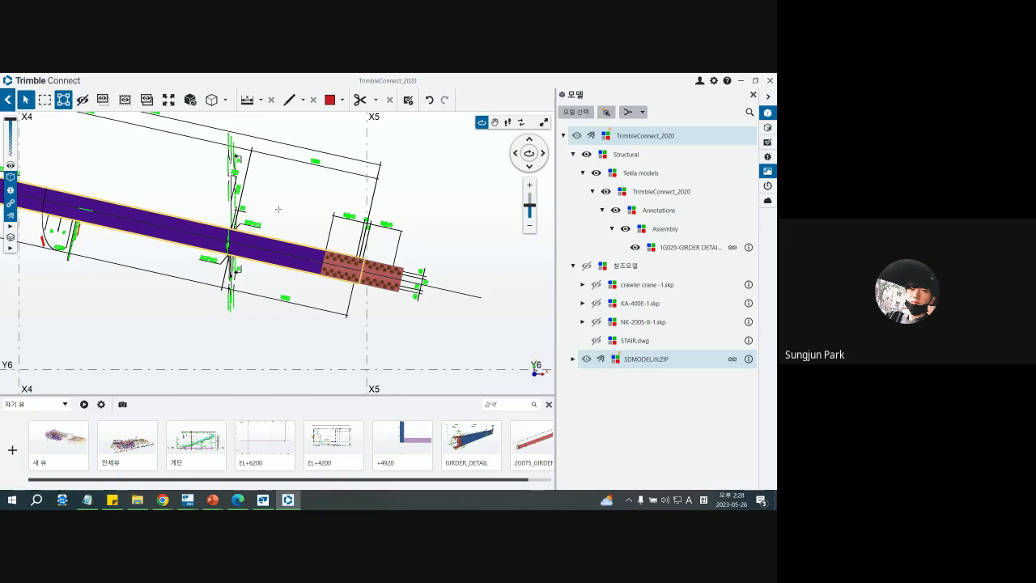
scroll(364, 270, up, 4)
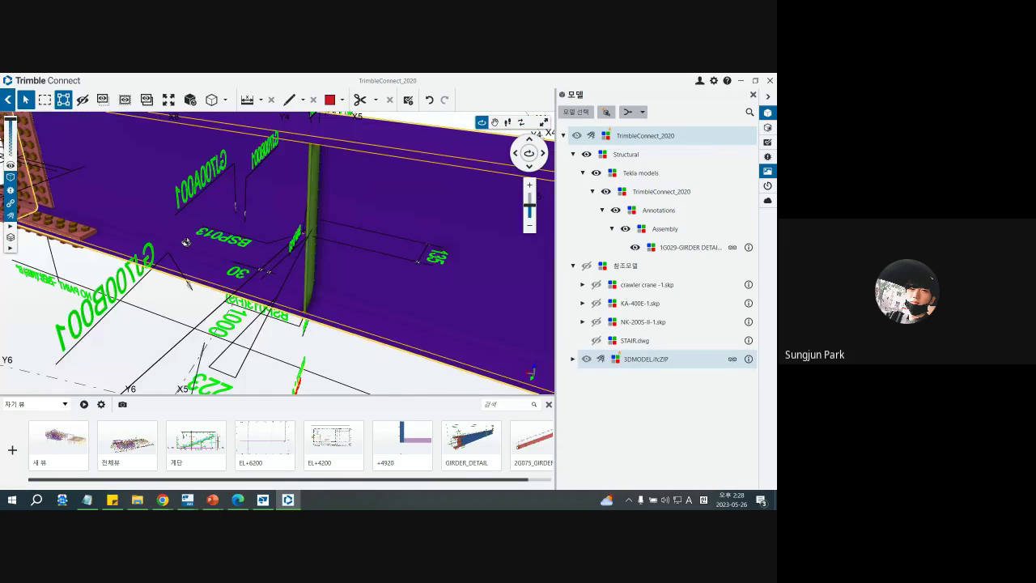
drag(185, 242, 302, 244)
middle_drag(303, 243, 248, 281)
scroll(248, 281, down, 4)
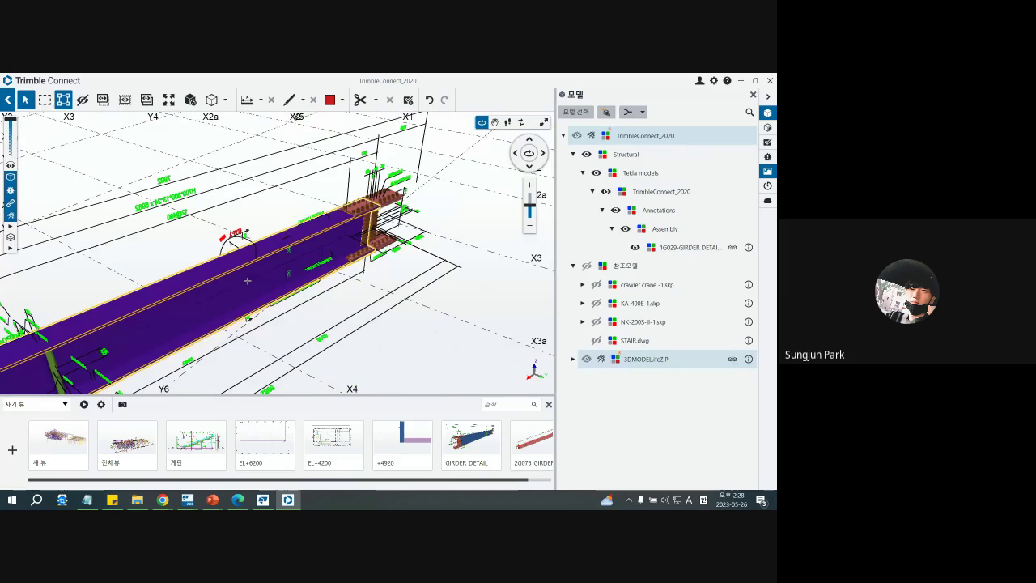
drag(247, 281, 285, 233)
scroll(379, 243, up, 4)
drag(227, 220, 243, 251)
scroll(332, 243, up, 3)
click(331, 243)
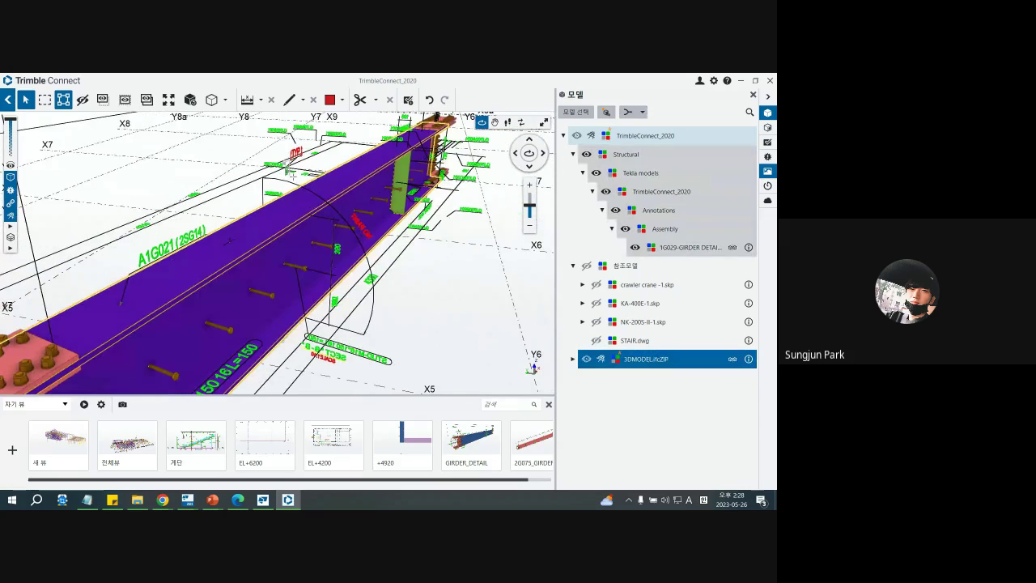
click(292, 199)
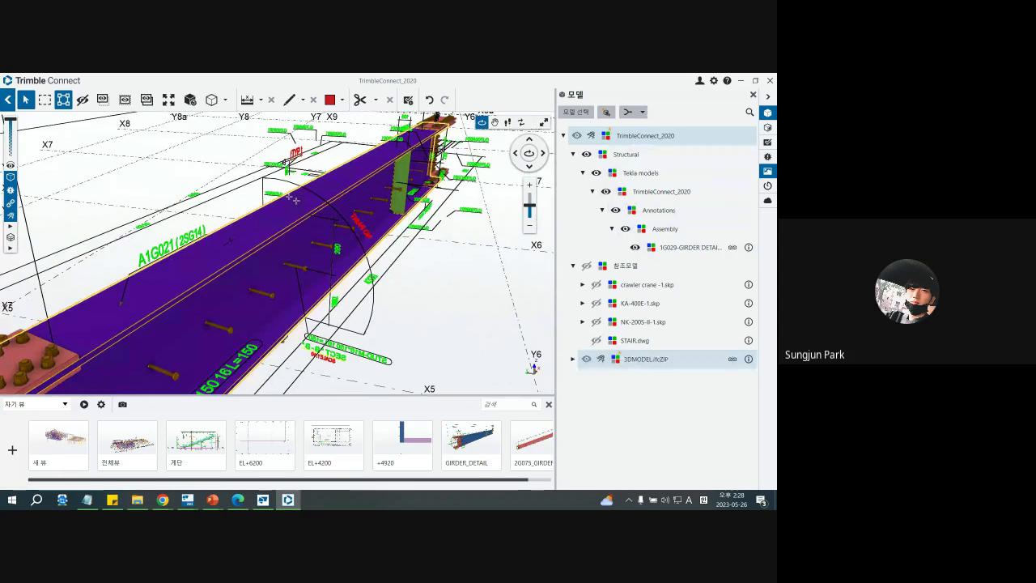
scroll(296, 199, down, 3)
scroll(297, 251, down, 3)
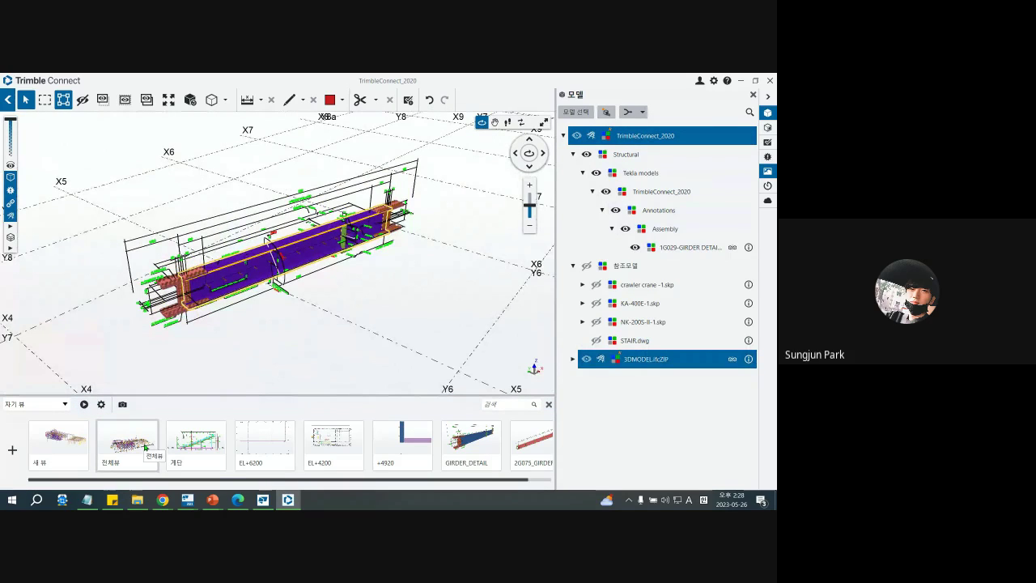
click(196, 462)
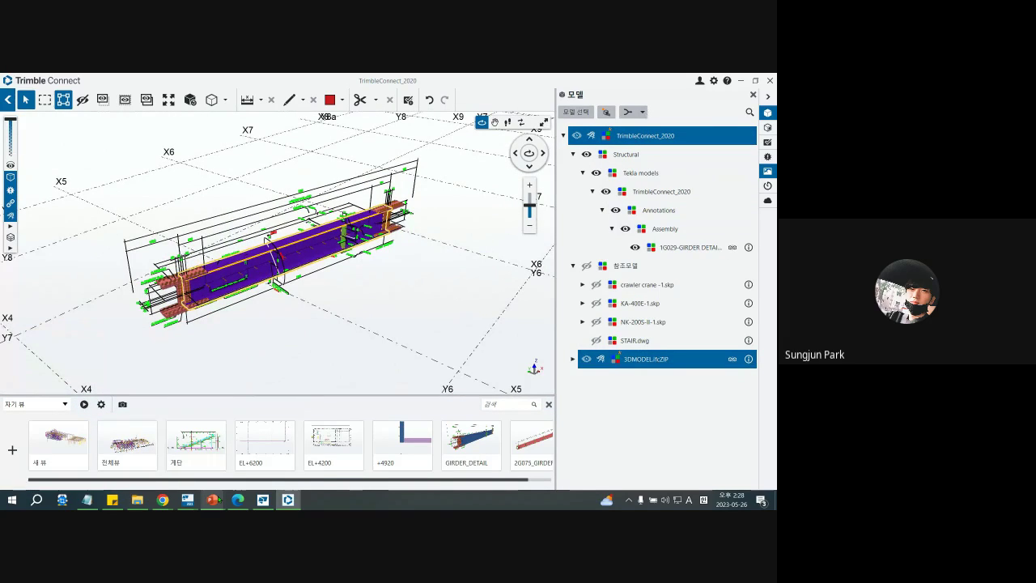
Switch to the PowerPoint slide show and advance to the slide on Squaring cuts, Bolts Manipulator and Multi converter
mouse_move(218, 499)
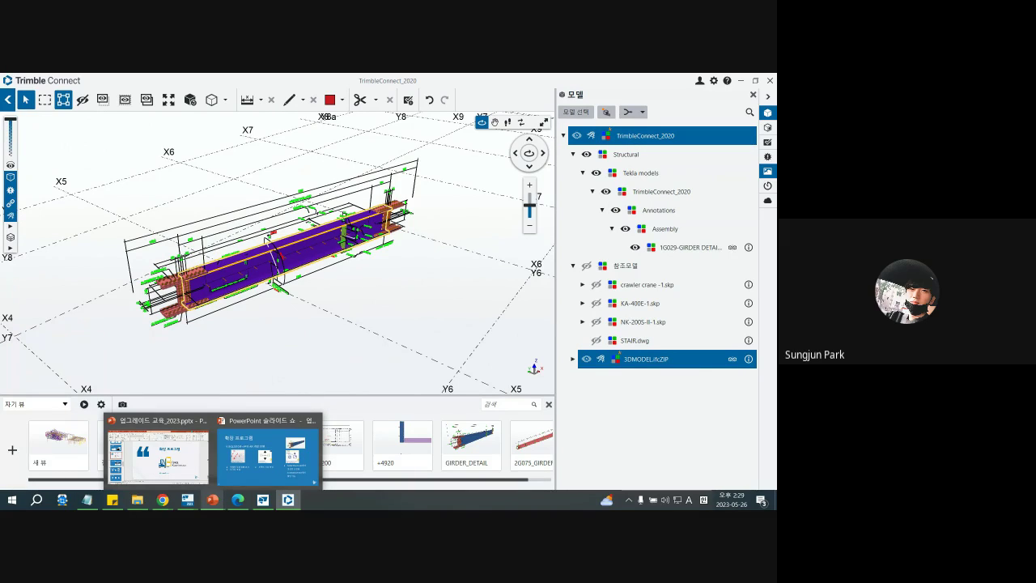
click(239, 473)
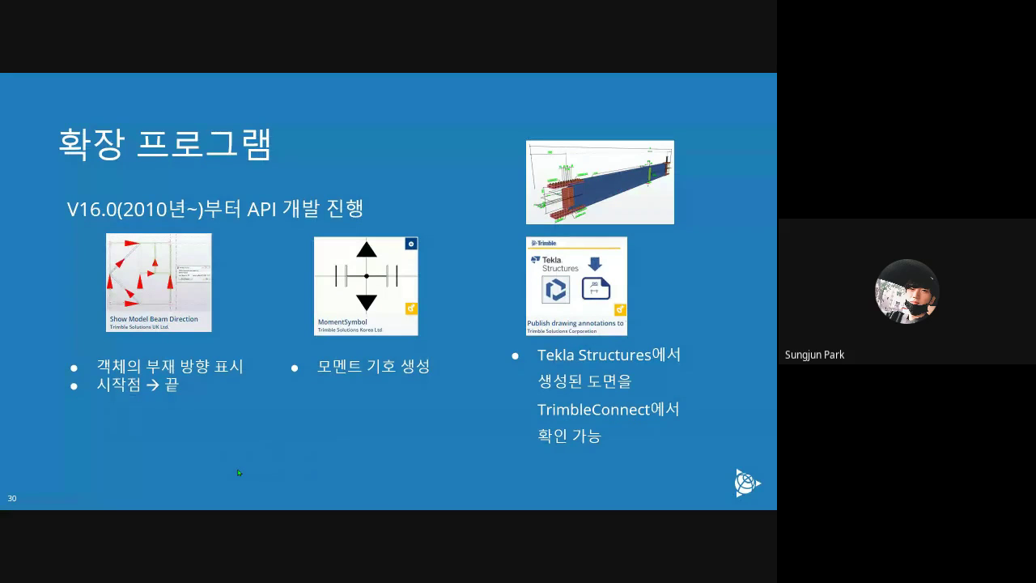
key(Right)
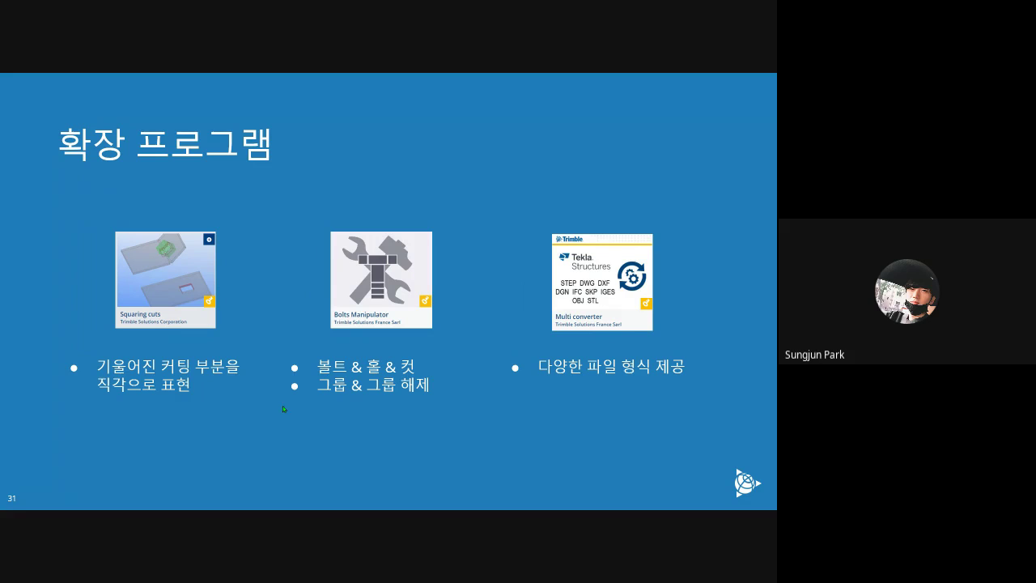
Switch to Tekla Structures, open the TS2023 model while saving the current model's changes, and display its 3D VIEW
key(alt+Tab)
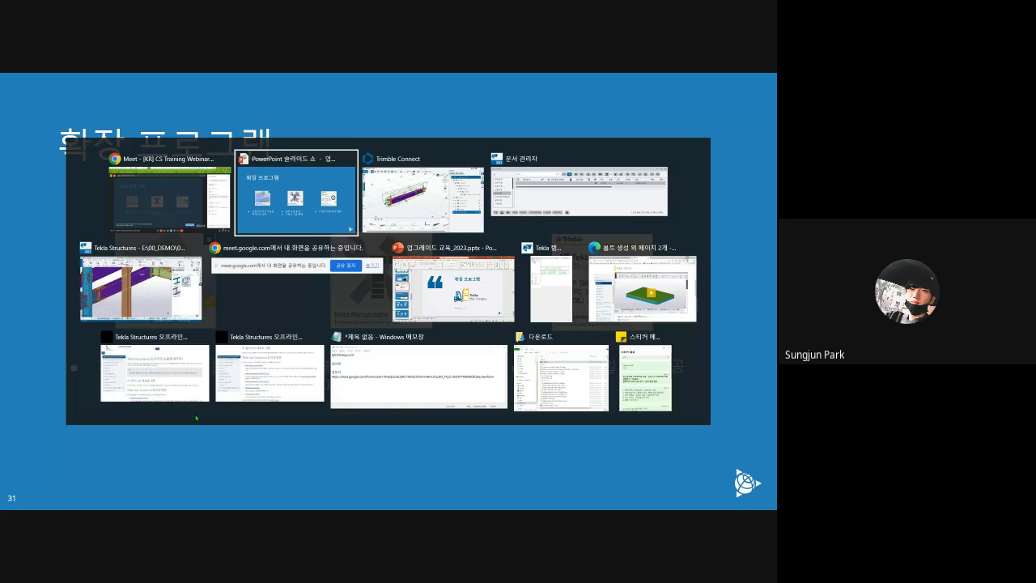
click(180, 285)
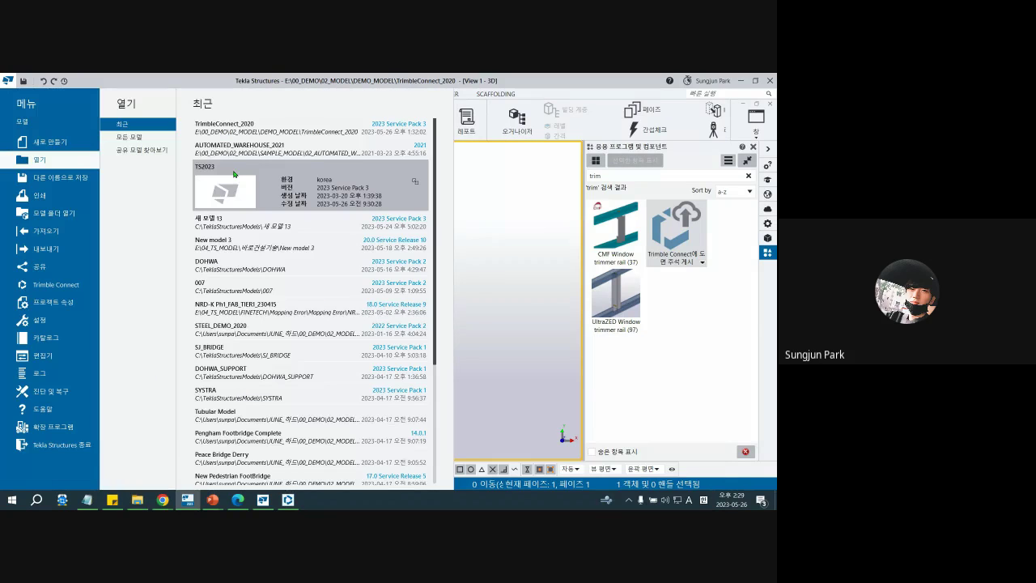
key(Escape)
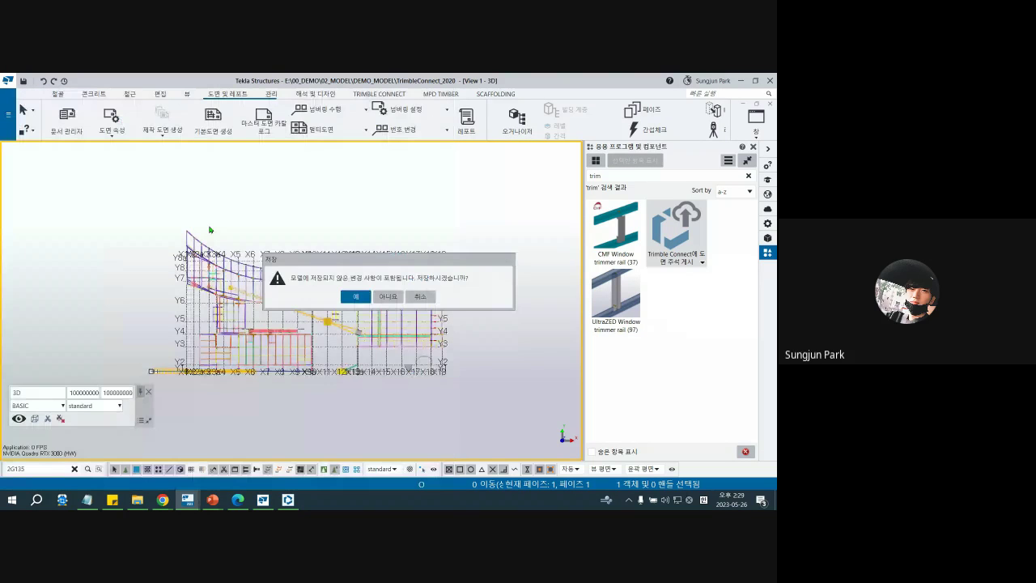
click(362, 297)
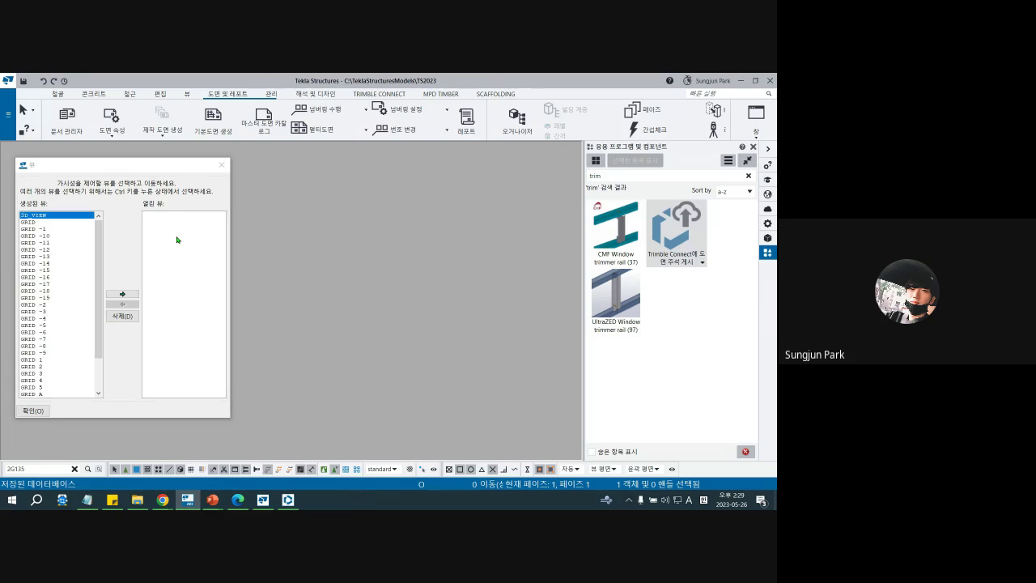
click(123, 293)
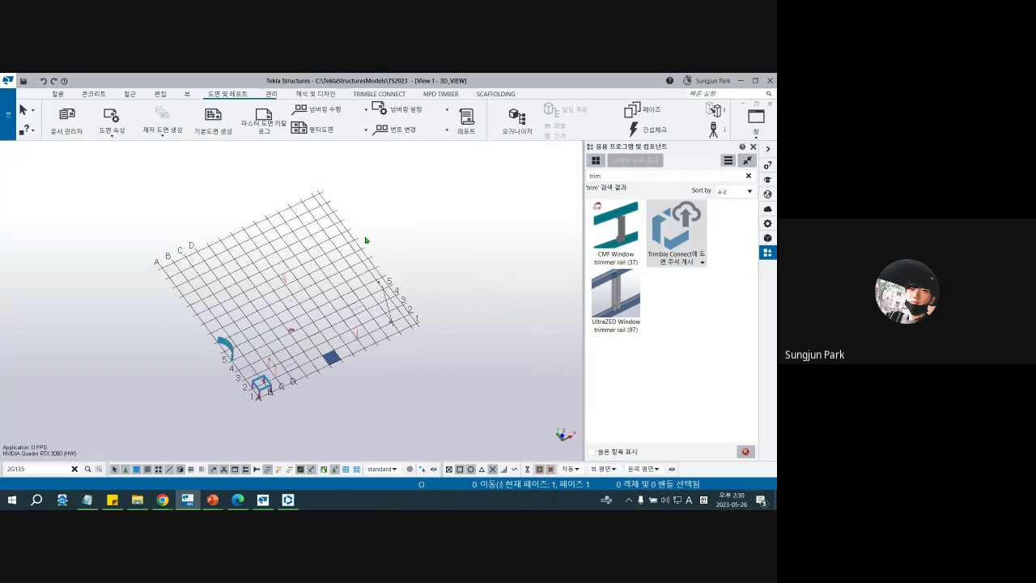
Examine the inclined square and round branch tubes on the horizontal tubes between grids 2 and 3, in both transparent and rendered display
middle_drag(381, 265, 351, 253)
key(ctrl+p)
scroll(227, 414, up, 6)
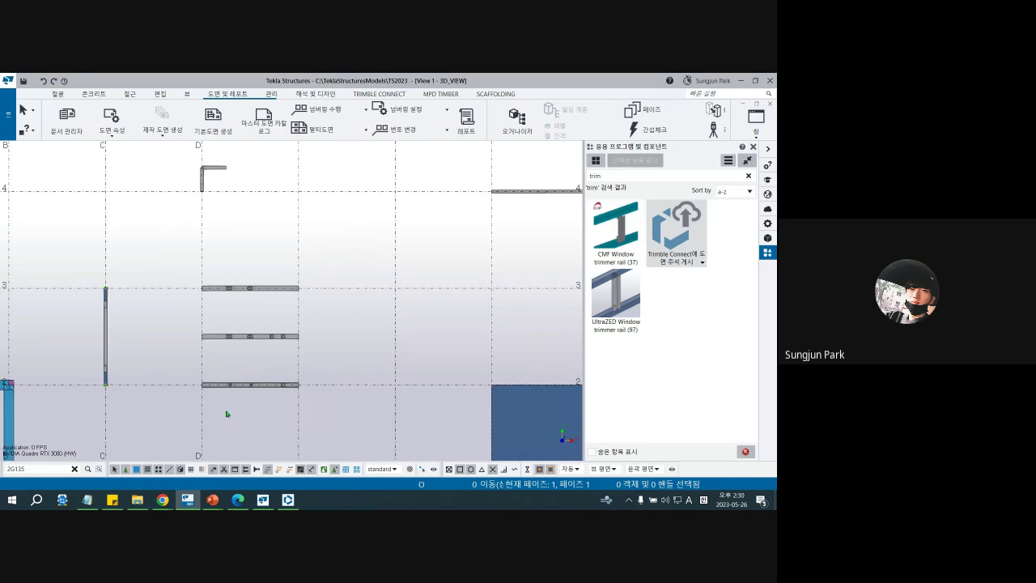
ctrl+middle_drag(255, 388, 257, 340)
scroll(257, 341, up, 5)
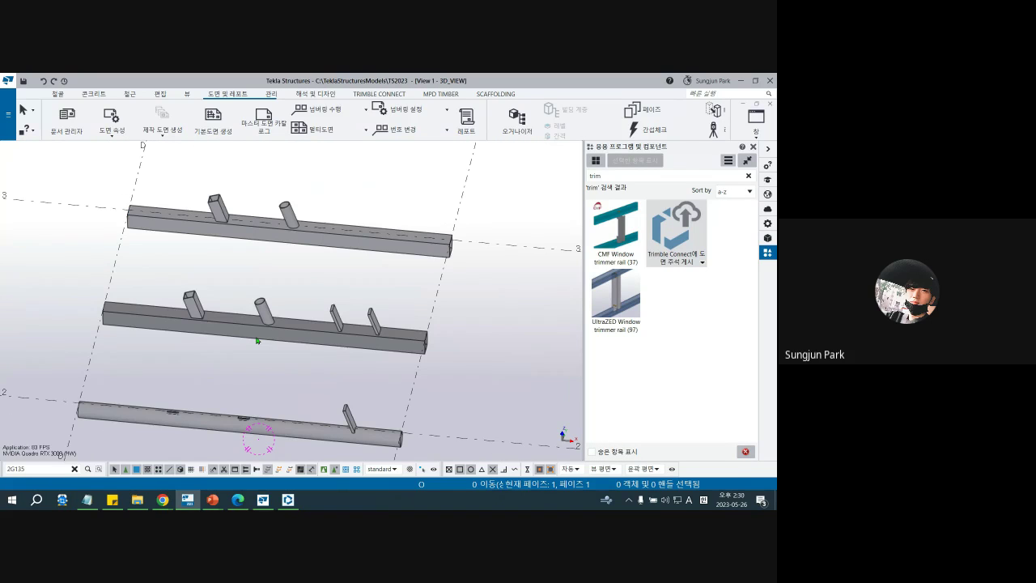
scroll(196, 311, up, 4)
key(ctrl+2)
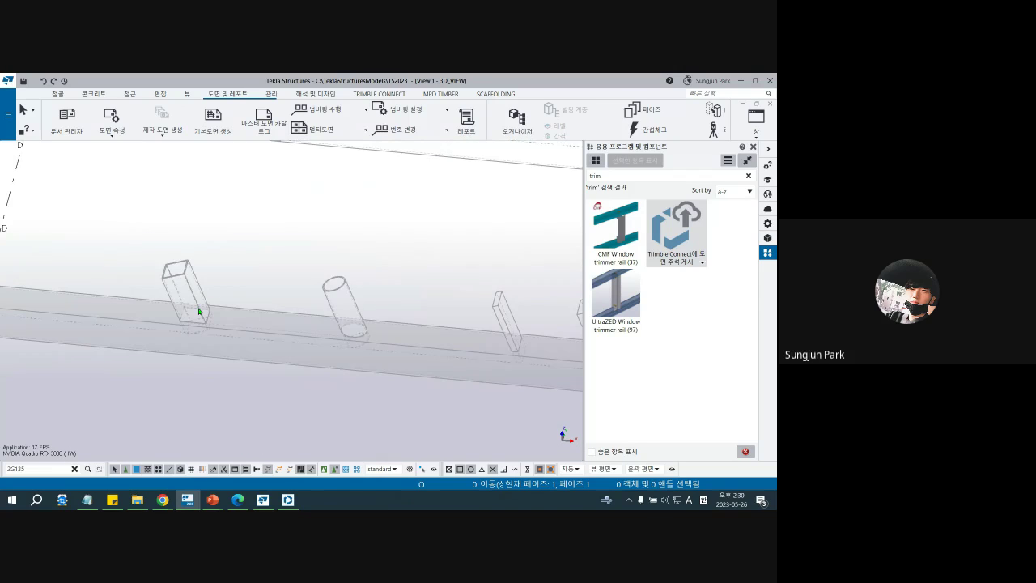
key(ctrl+1)
key(ctrl+3)
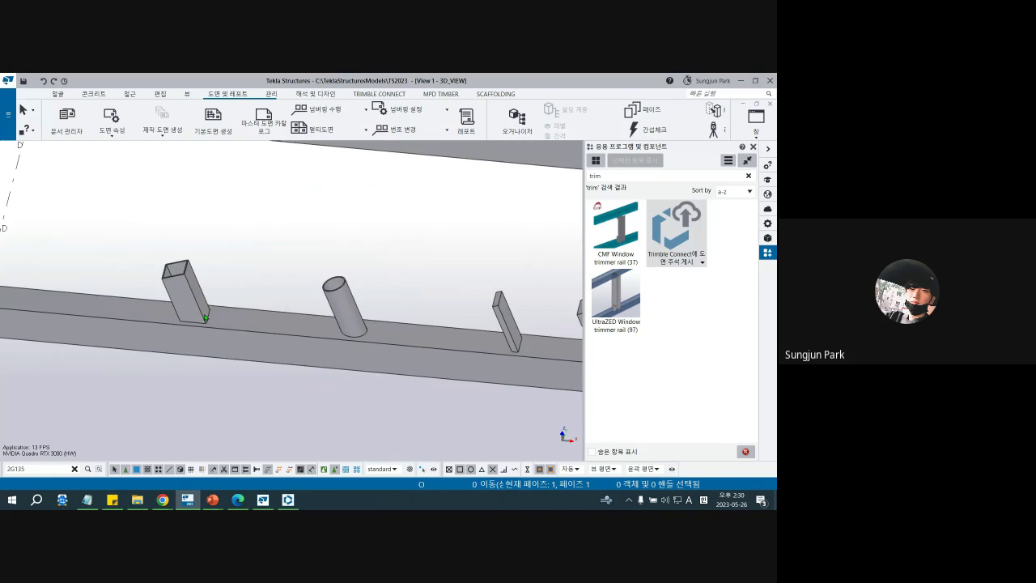
scroll(206, 318, down, 2)
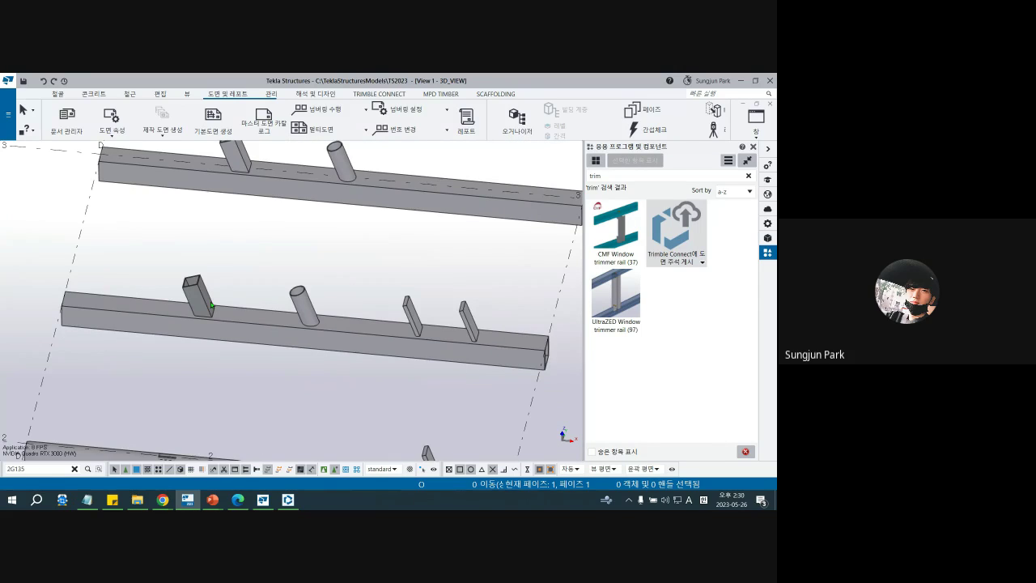
scroll(211, 305, up, 2)
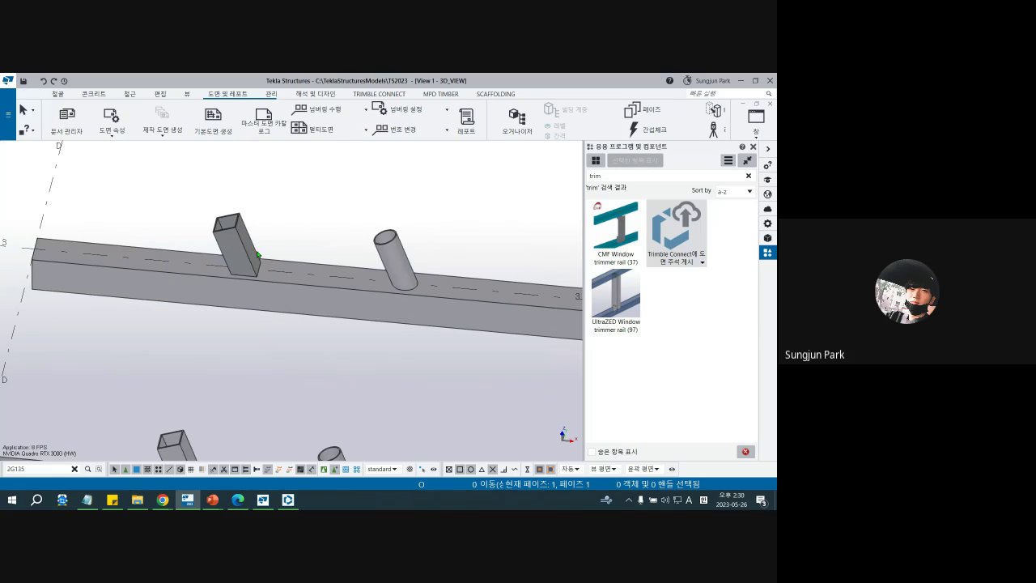
Delete the inclined round and square branch tubes standing on the horizontal tube along grid 3
click(258, 254)
click(396, 260)
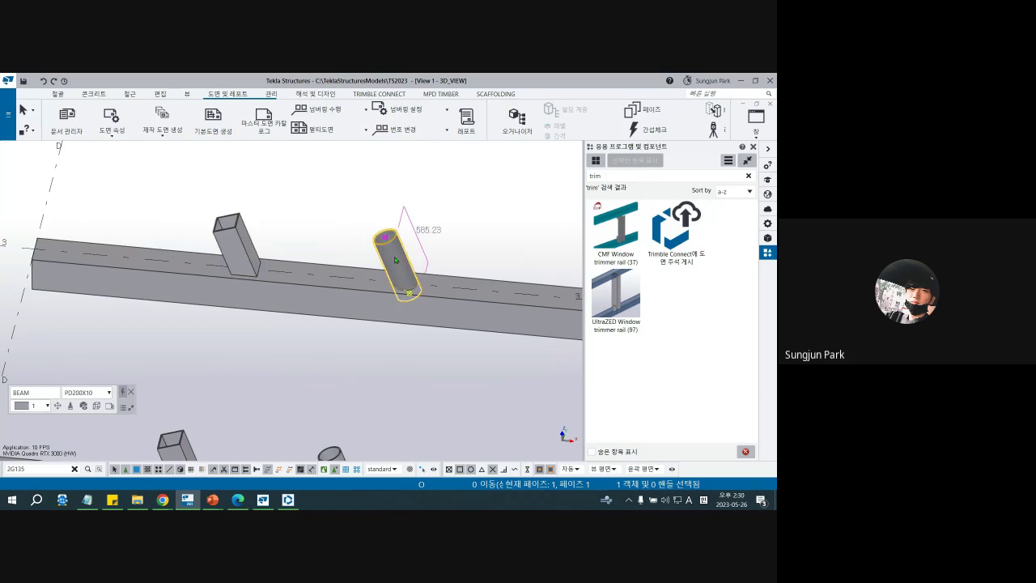
ctrl+click(249, 242)
right_click(249, 242)
key(Delete)
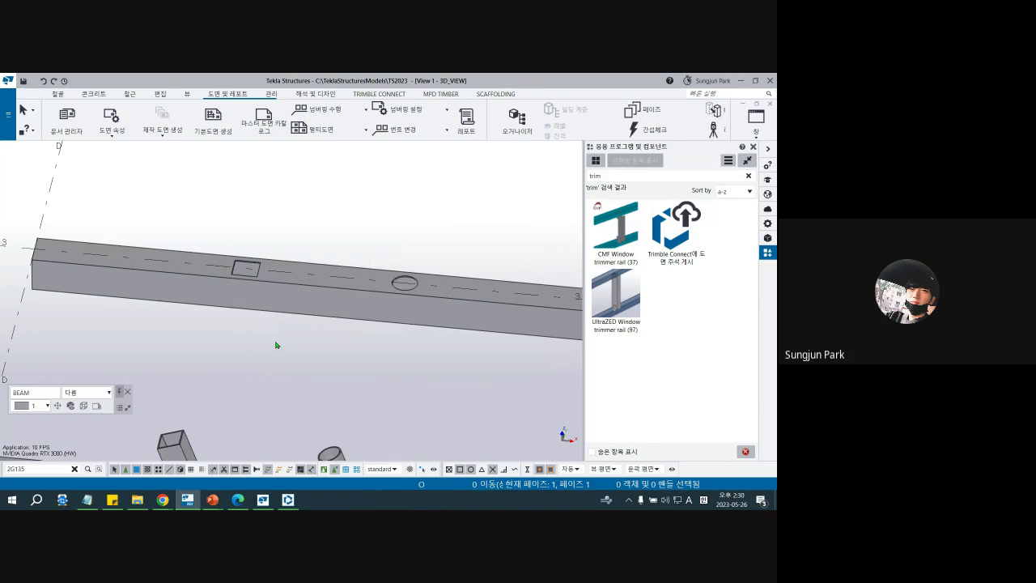
click(276, 345)
Inspect the square and round openings in the grid 3 tube and undo the deletion of its two branch tubes
scroll(258, 271, up, 5)
ctrl+middle_drag(282, 298, 330, 283)
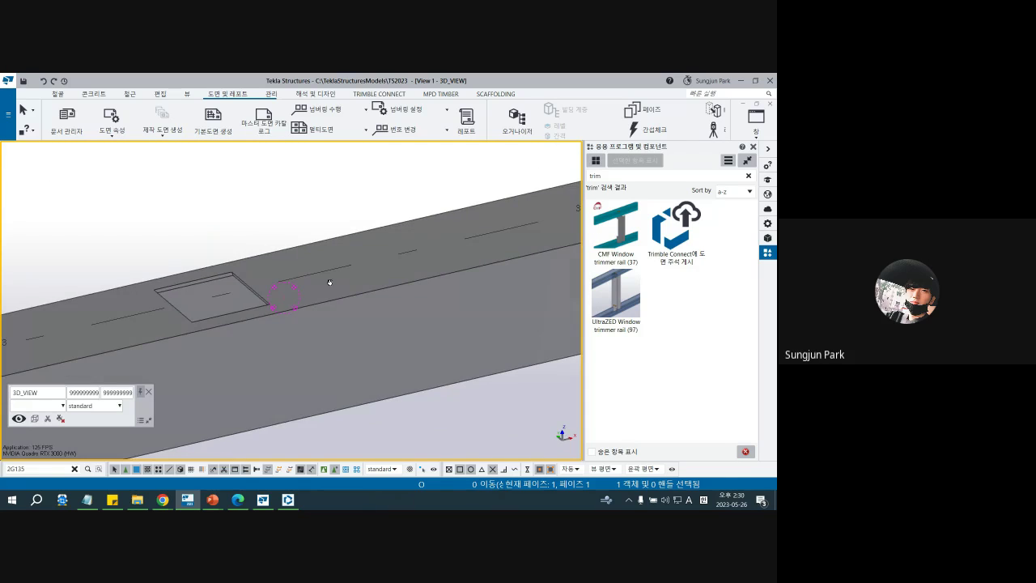
key(ctrl+p)
scroll(234, 382, up, 8)
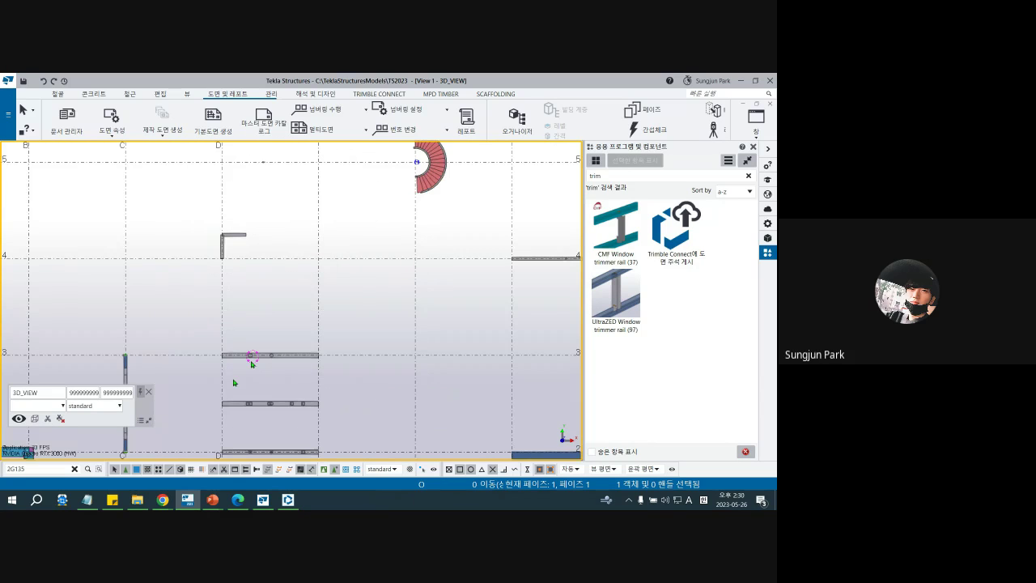
key(ctrl+p)
scroll(273, 334, up, 3)
click(317, 359)
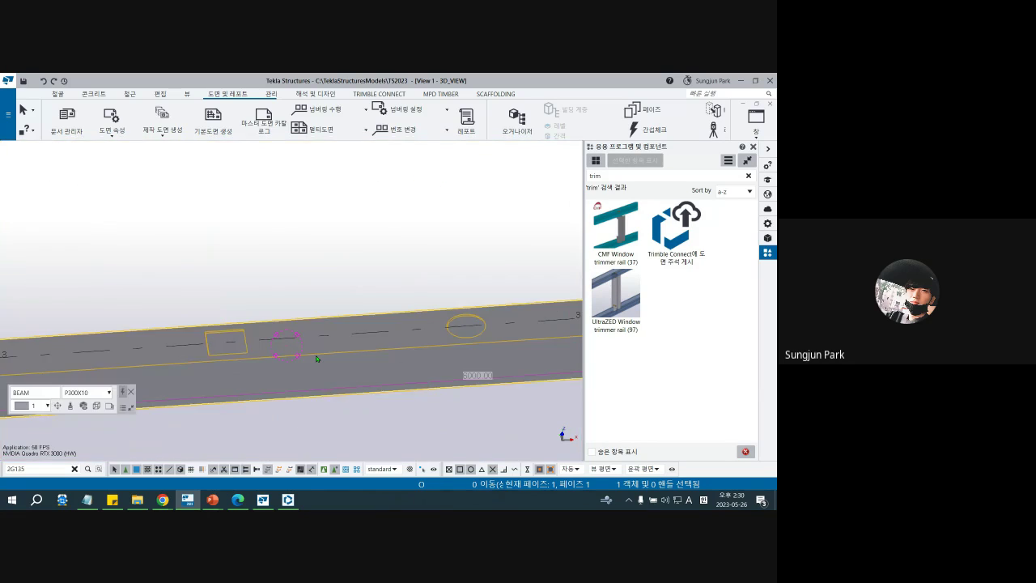
key(ctrl+z)
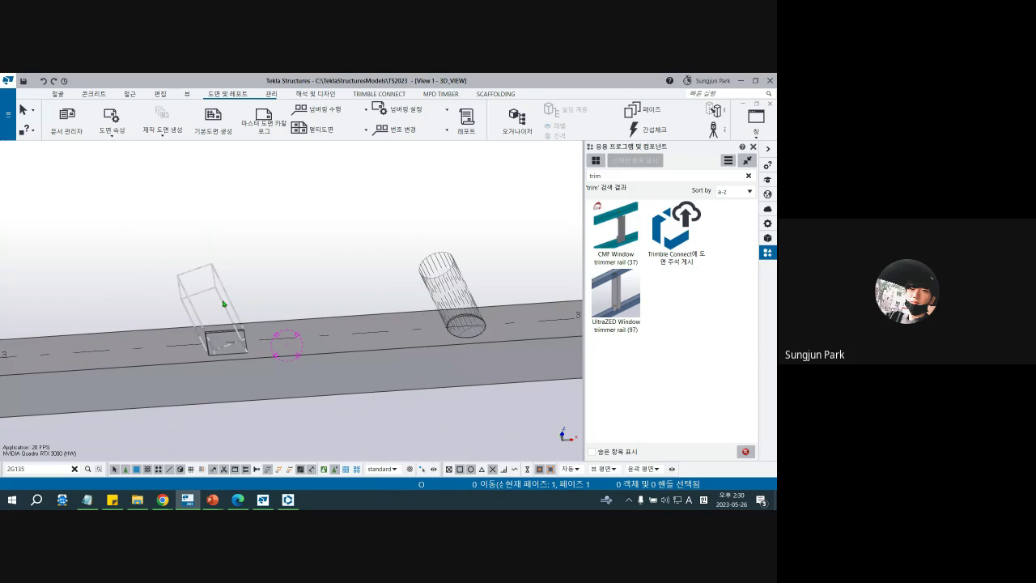
Examine the square and round cuts in the grid 3 tube from above and obliquely, and select both inclined tubes
scroll(234, 344, up, 5)
click(295, 289)
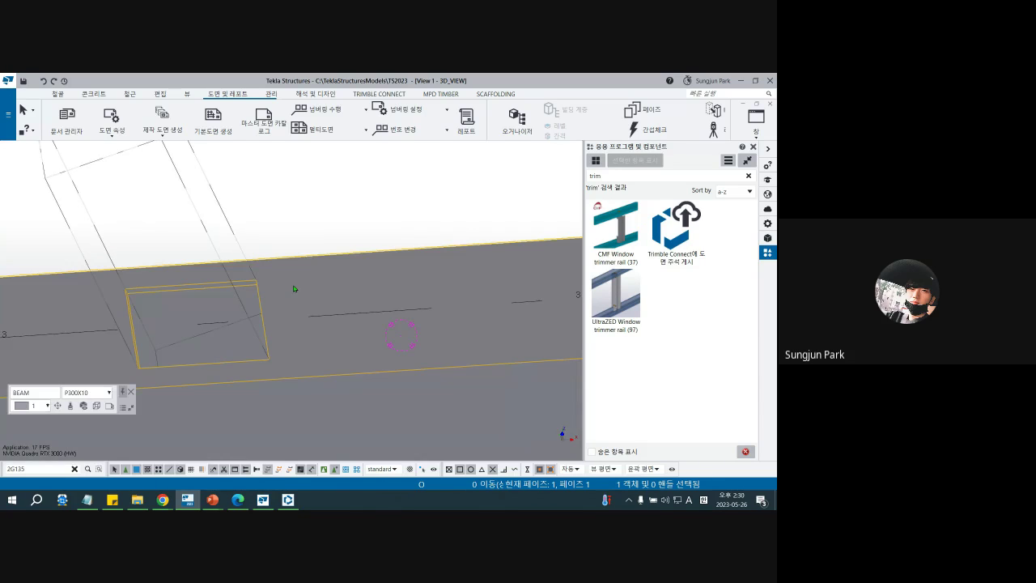
key(ctrl+p)
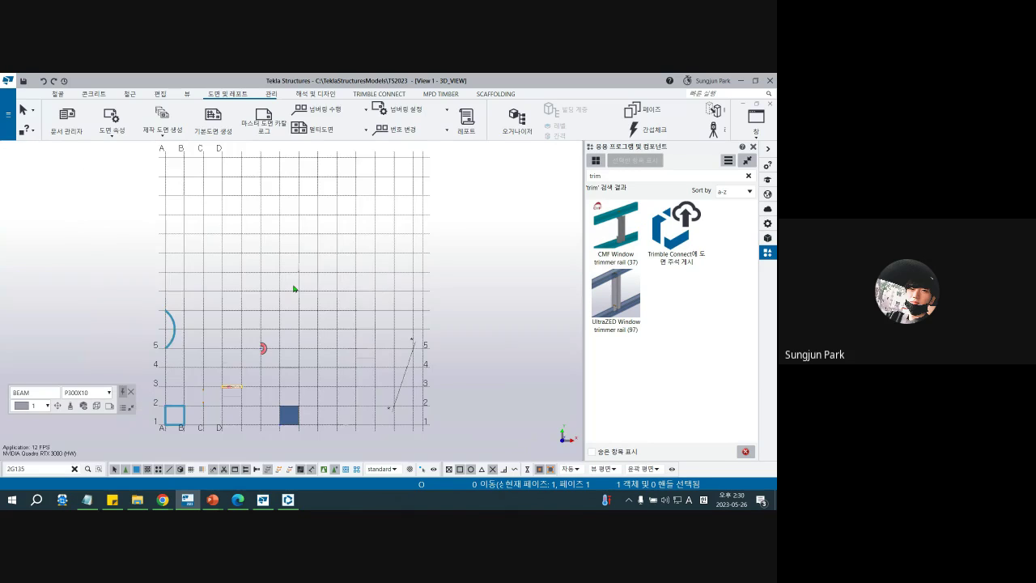
key(shift+space)
scroll(226, 310, up, 5)
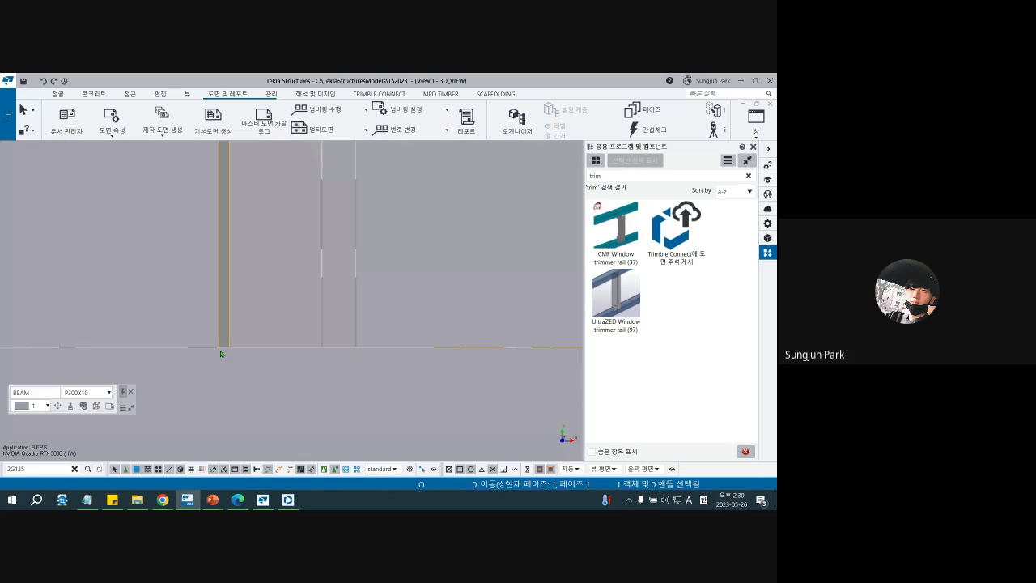
scroll(221, 354, down, 5)
scroll(367, 348, up, 3)
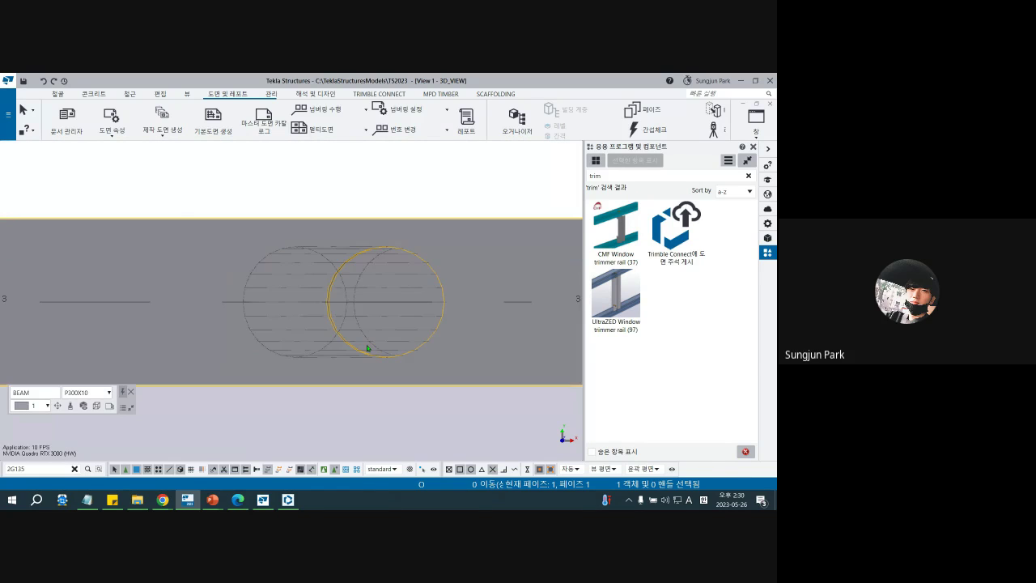
scroll(367, 348, up, 4)
scroll(323, 312, down, 5)
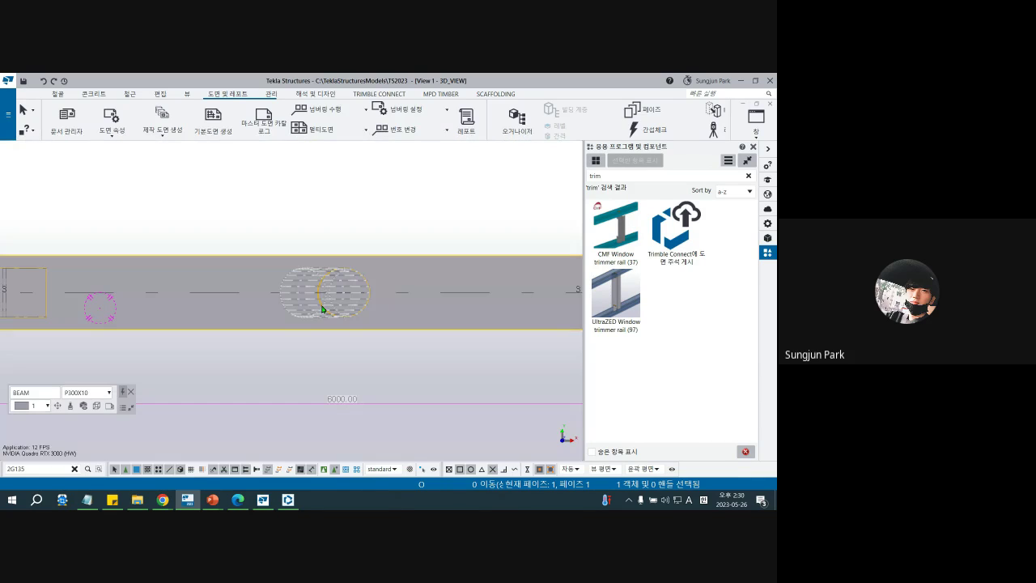
ctrl+middle_drag(322, 309, 287, 231)
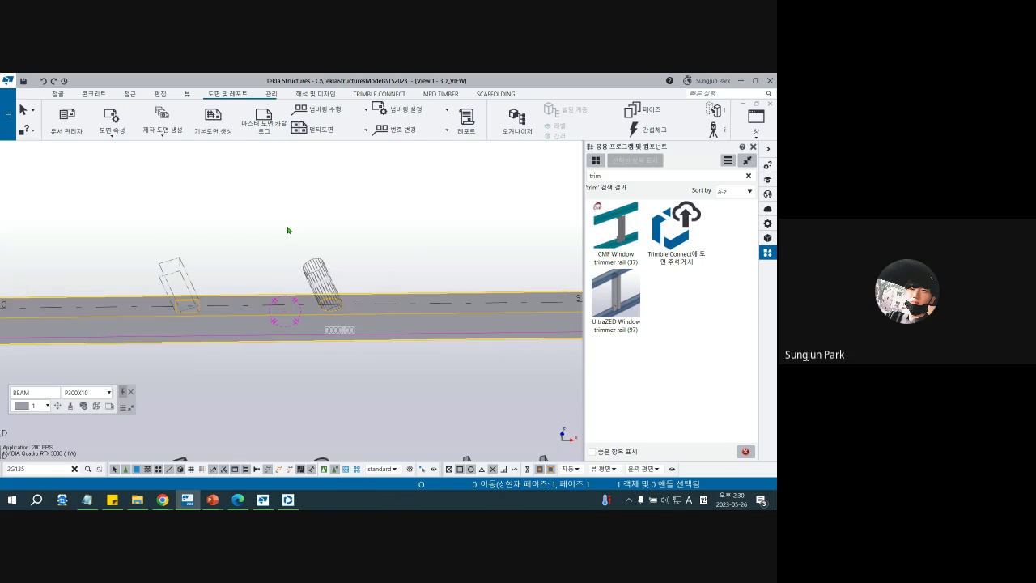
click(186, 278)
ctrl+click(325, 289)
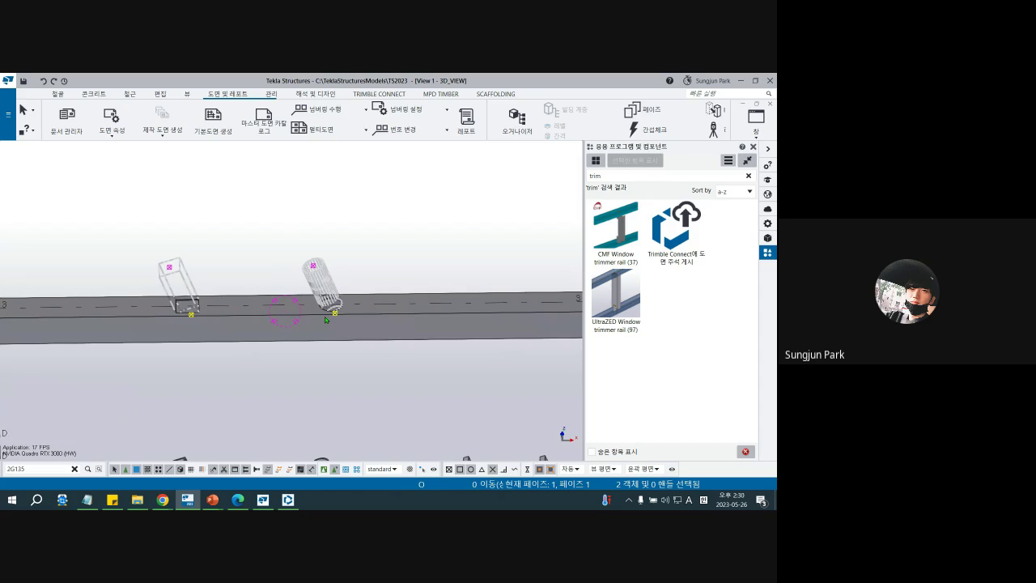
Examine where the inclined square branch meets the horizontal tube between grids 2 and 3, displaying the parts in wireframe
key(ctrl+p)
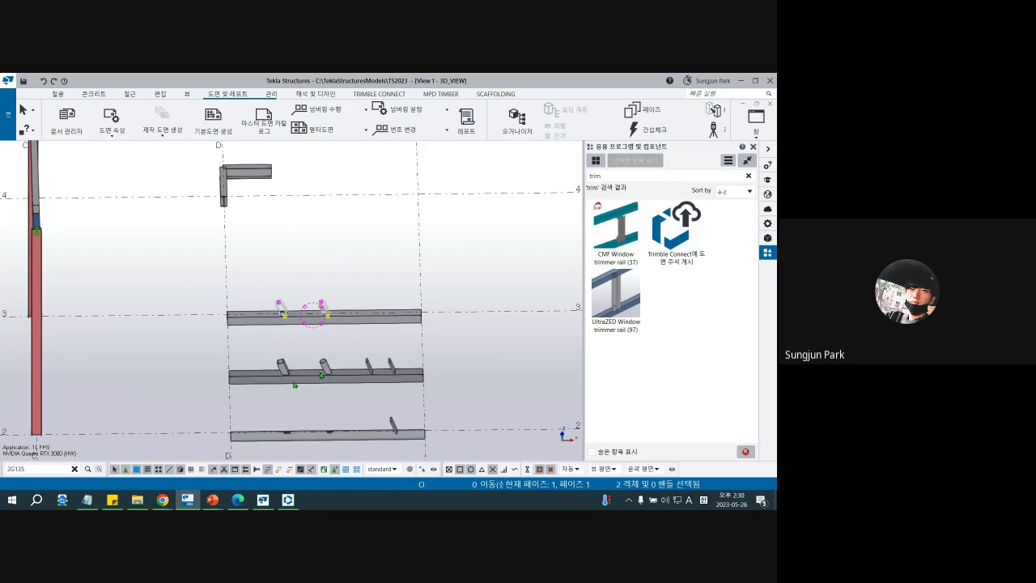
key(ctrl+p)
click(294, 315)
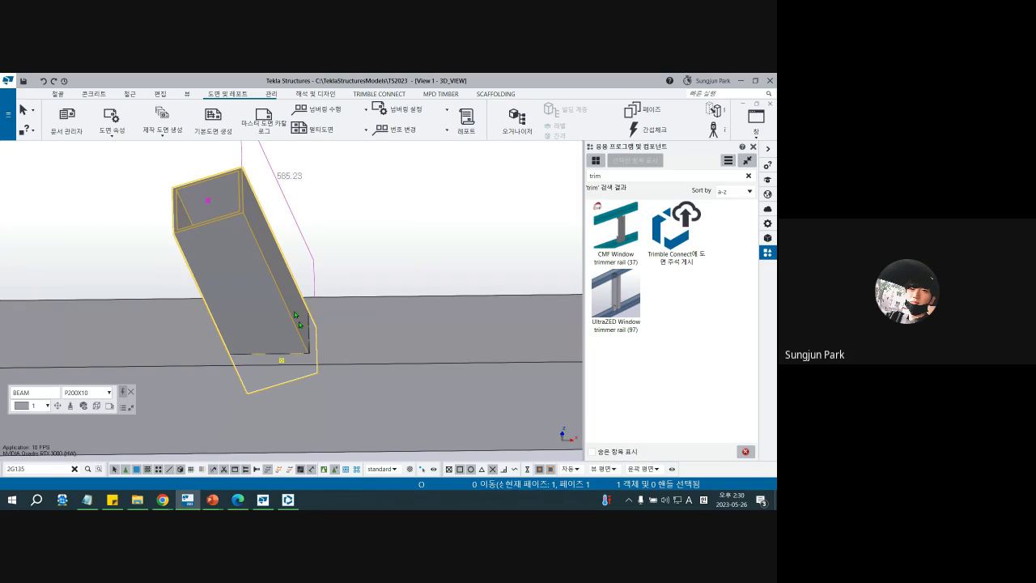
scroll(296, 319, down, 3)
key(Escape)
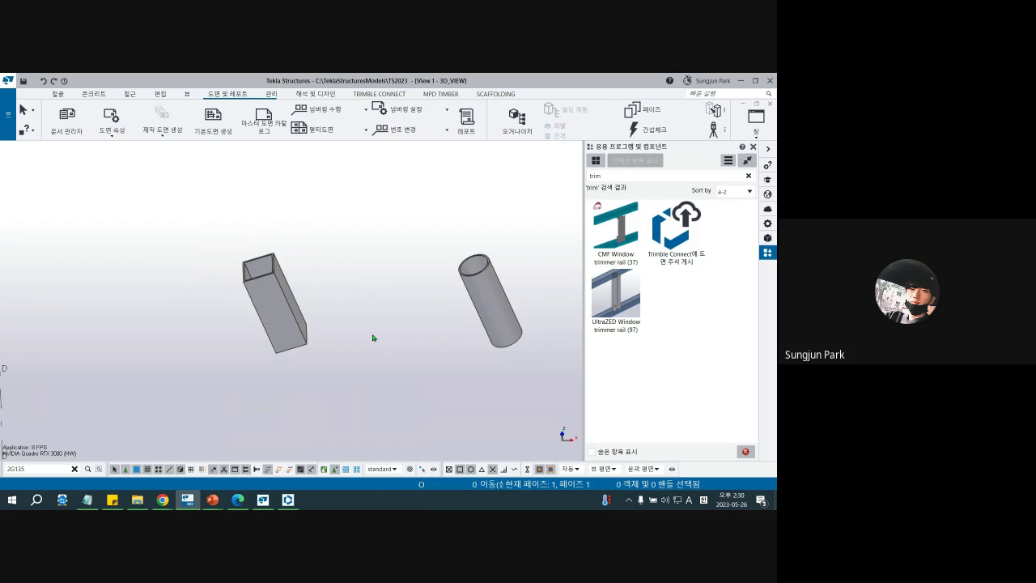
key(ctrl+1)
scroll(299, 351, up, 3)
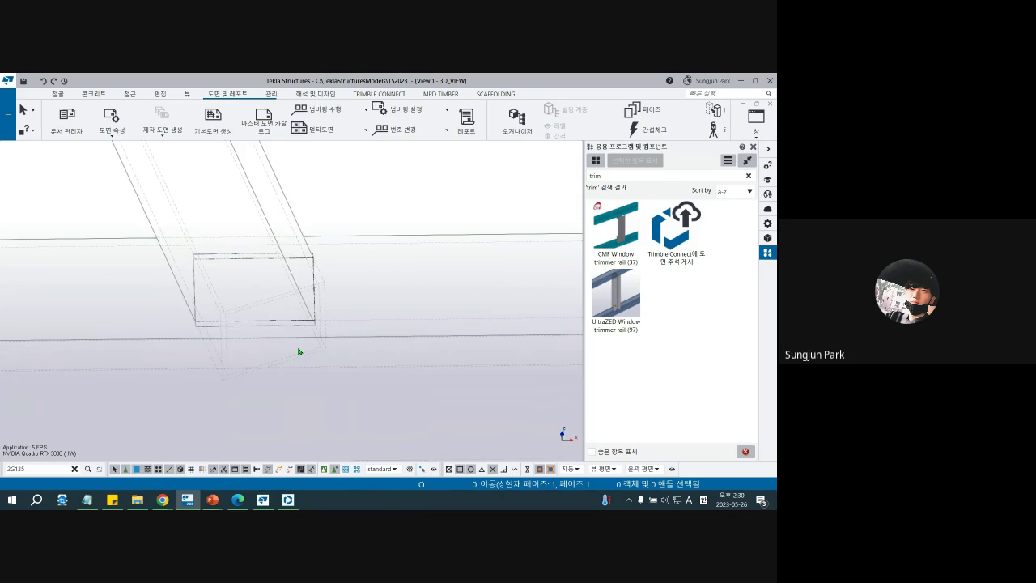
scroll(298, 322, up, 2)
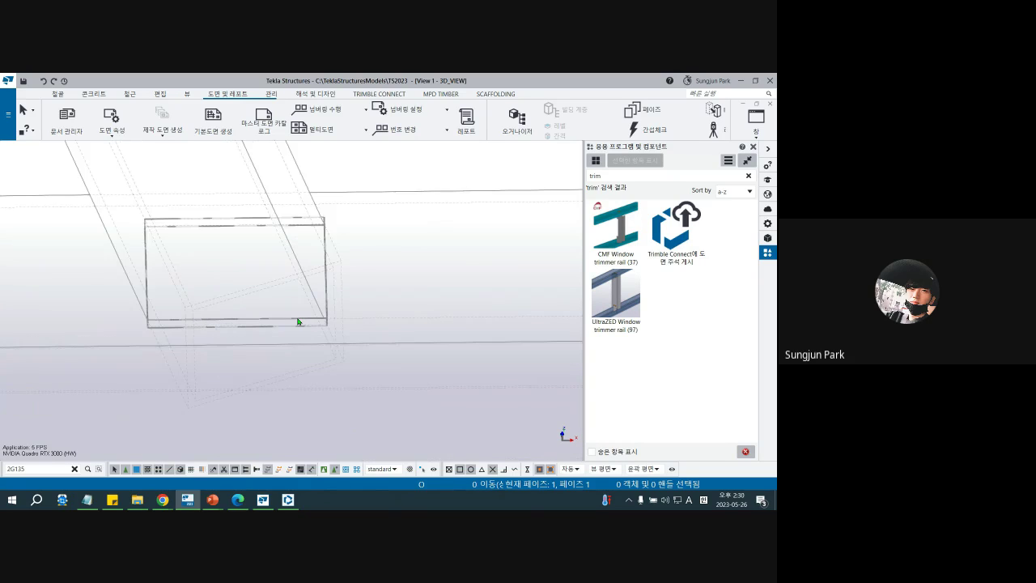
Area-select only the cuts around the inclined branches between grids 2 and 3, restore selection of all objects, and display the parts rendered
scroll(298, 321, down, 5)
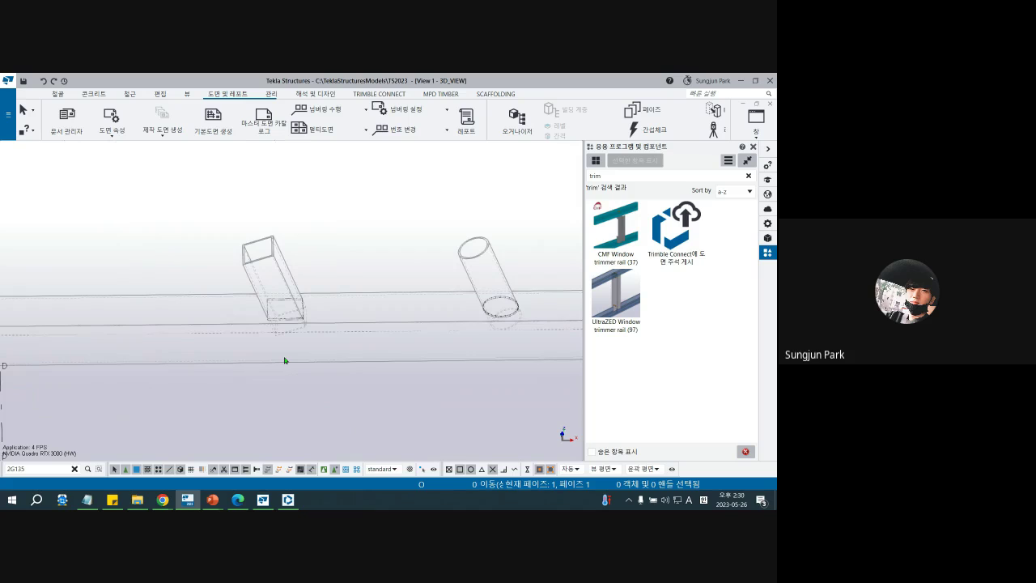
click(224, 470)
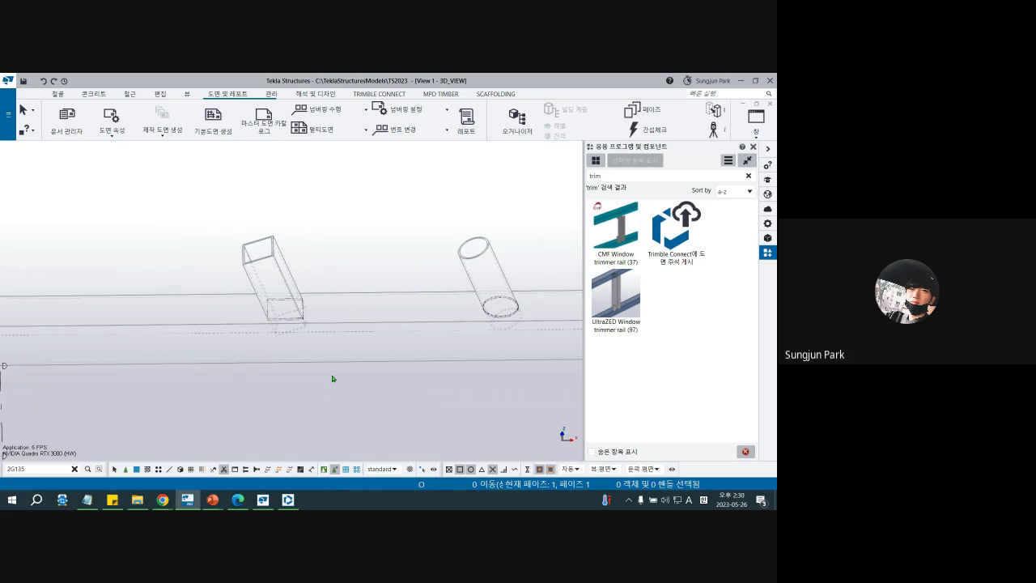
scroll(332, 379, down, 3)
drag(245, 262, 456, 395)
click(114, 470)
click(400, 375)
key(ctrl+4)
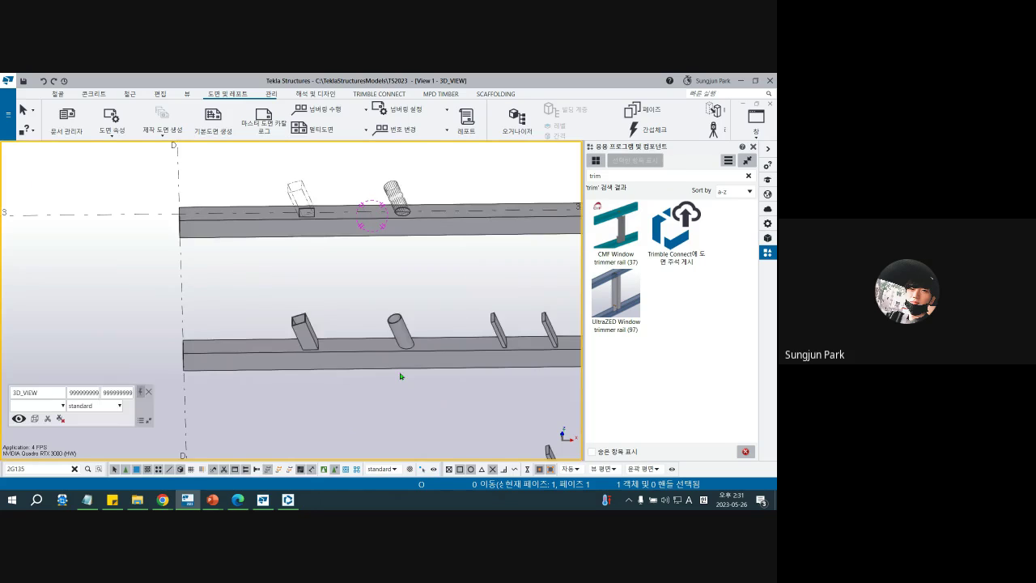
Hide the inclined square and round branches between grids 2 and 3 to check the tube beneath, and bring both back into view
scroll(400, 343, up, 3)
click(400, 342)
shift+click(172, 323)
right_click(172, 323)
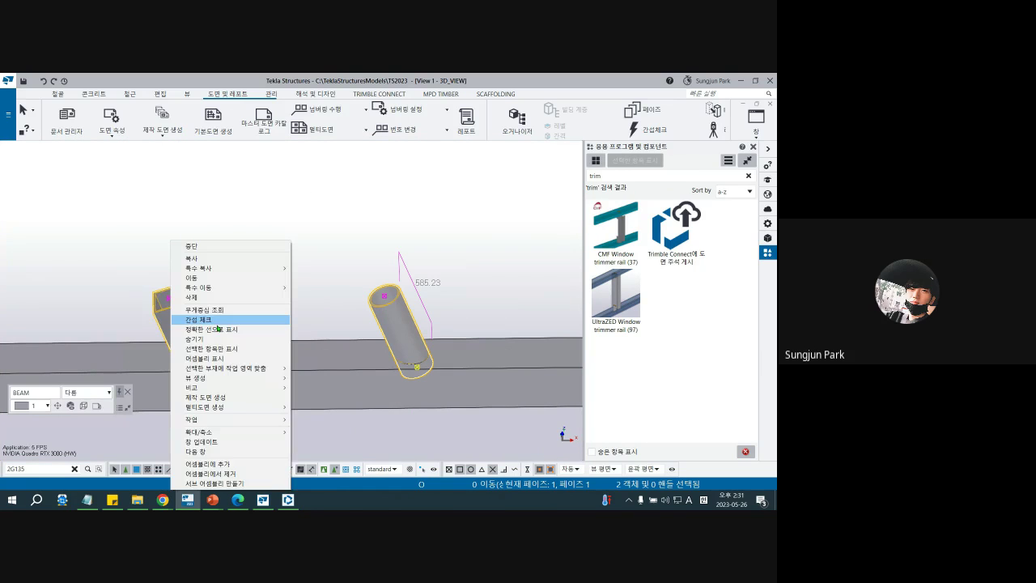
click(212, 340)
right_click(377, 270)
click(414, 320)
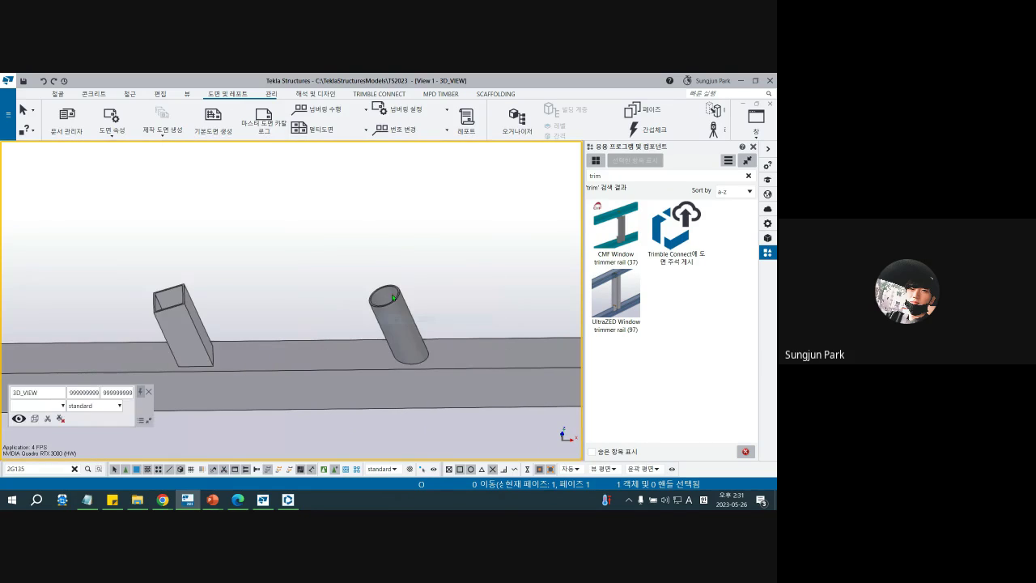
Search the applications and components for "cut" and open the SquaringCuts settings
click(323, 361)
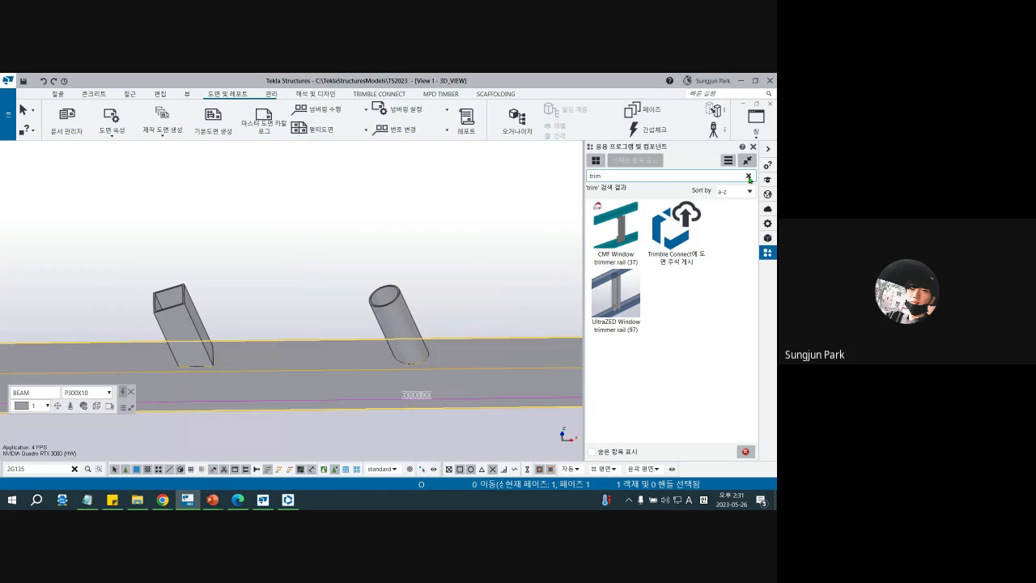
click(749, 176)
text(cut)
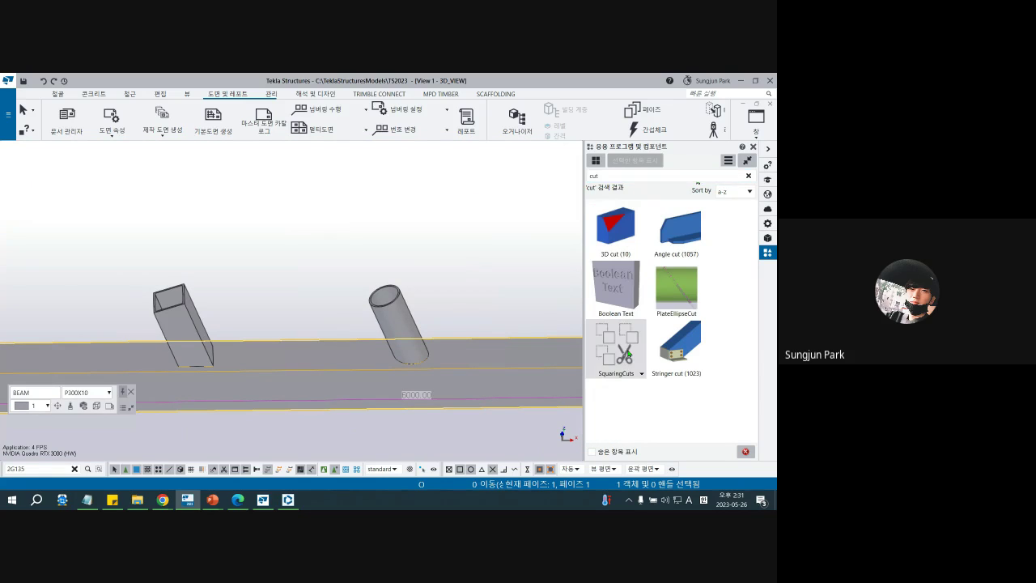
double_click(628, 354)
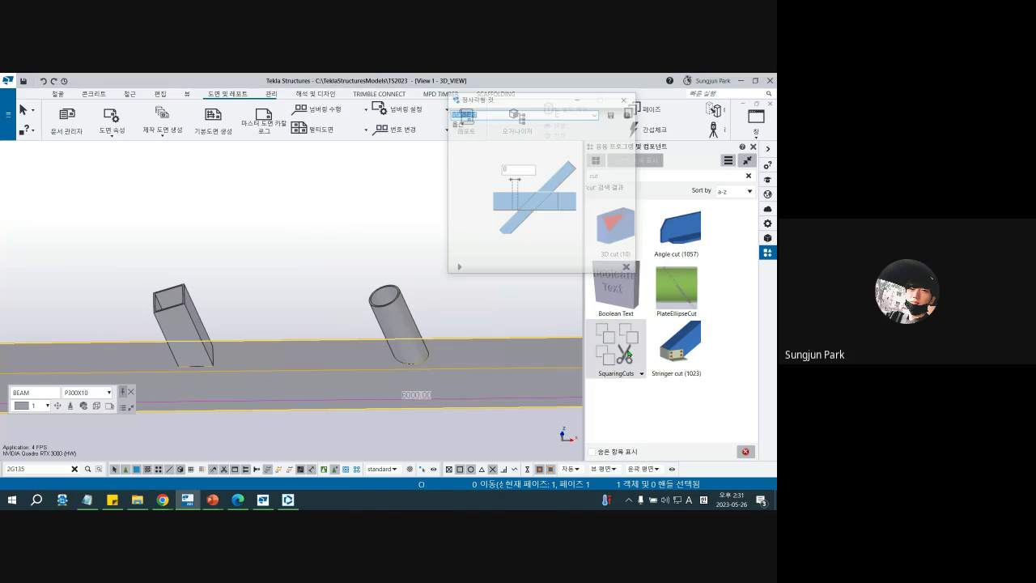
Apply SquaringCuts with the standard settings to the horizontal tube, using the inclined square and round branches as cutting parts
click(459, 270)
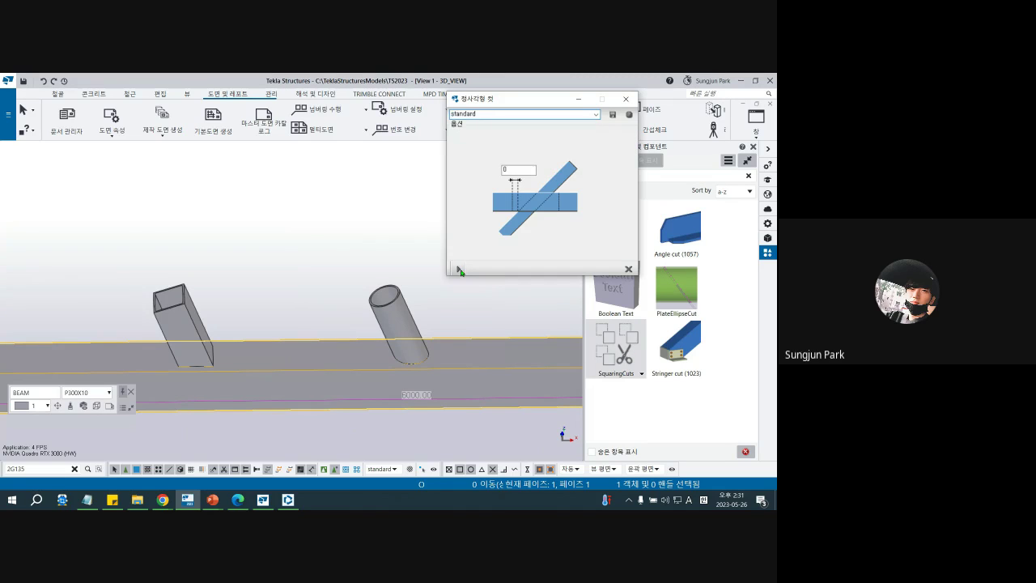
click(314, 365)
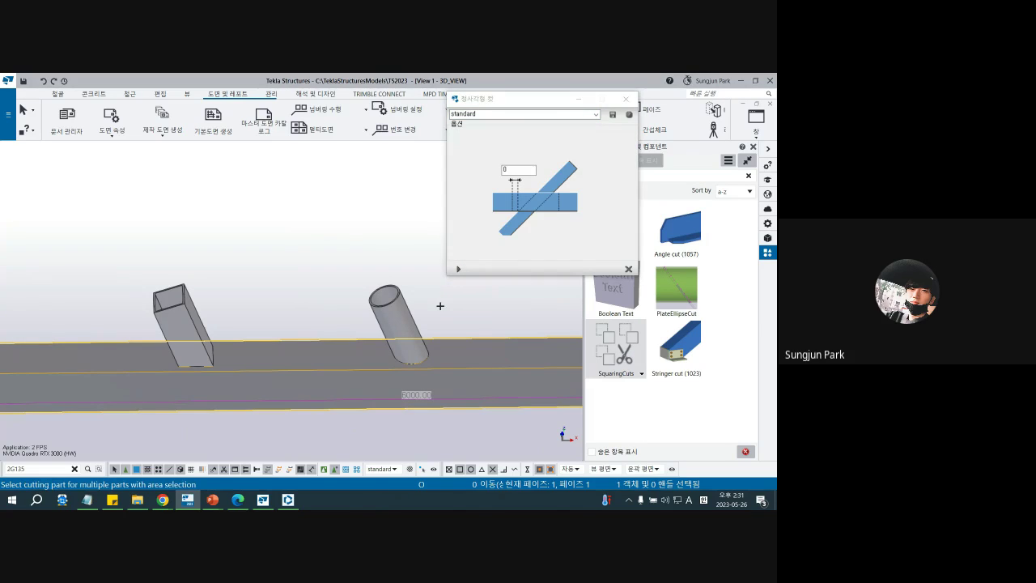
drag(439, 311, 146, 273)
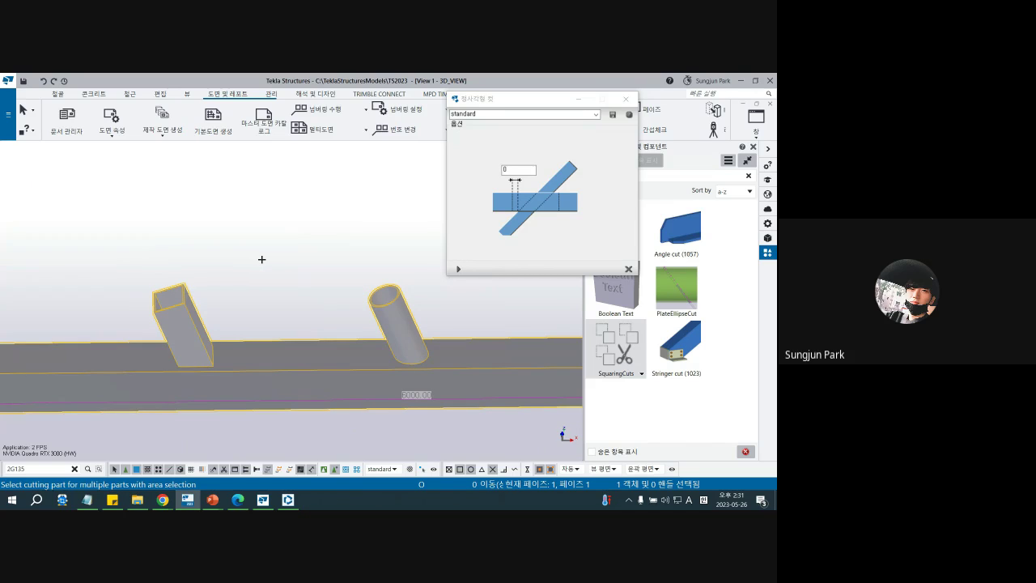
middle_click(262, 260)
right_click(268, 245)
click(277, 252)
Hide the inclined square and round branches standing on the newly cut horizontal tube
middle_drag(200, 339, 210, 306)
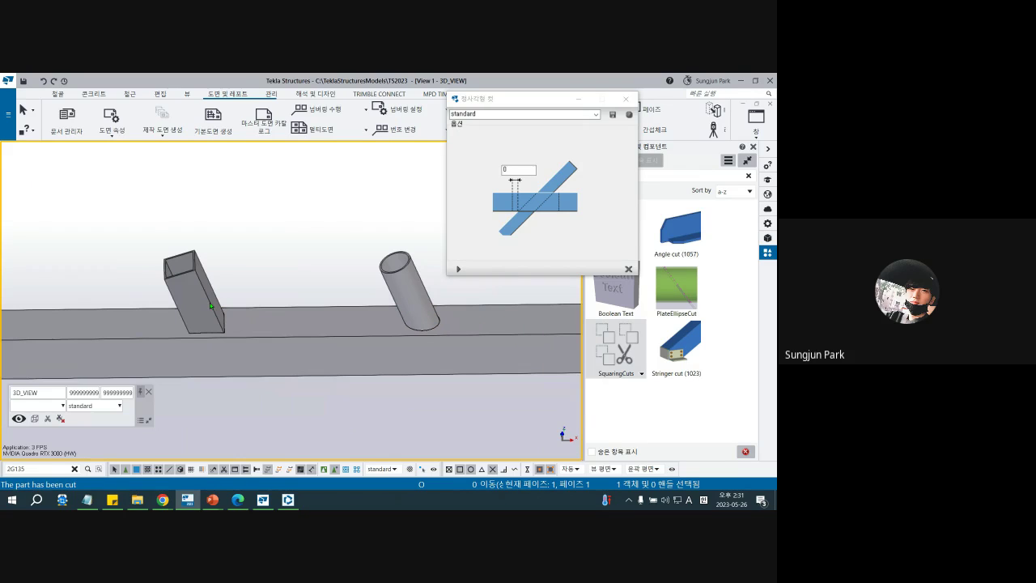
click(210, 306)
ctrl+click(410, 294)
right_click(410, 295)
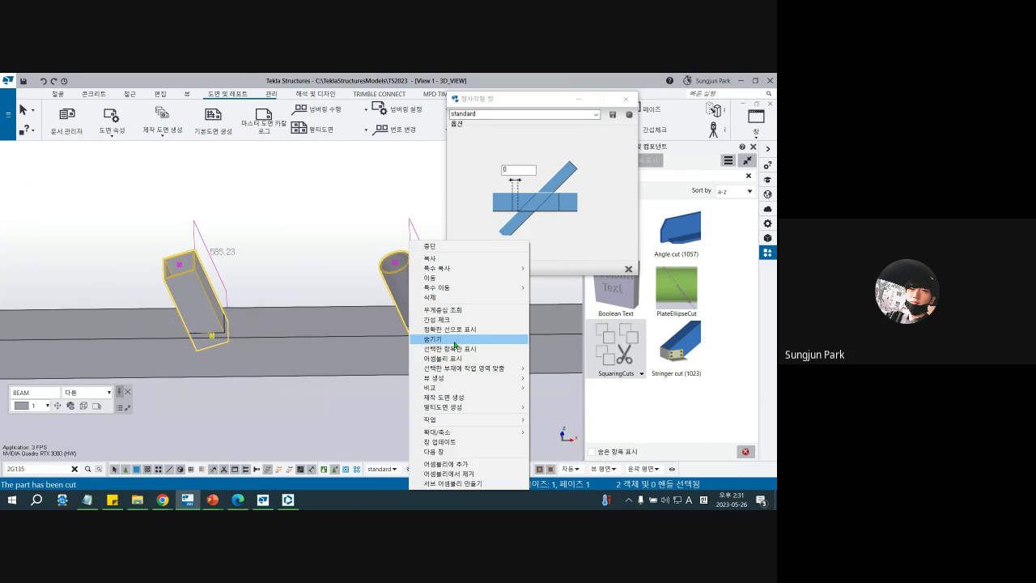
click(454, 340)
Examine the squared rectangular and round openings in the horizontal tube in plan and obliquely
key(ctrl+p)
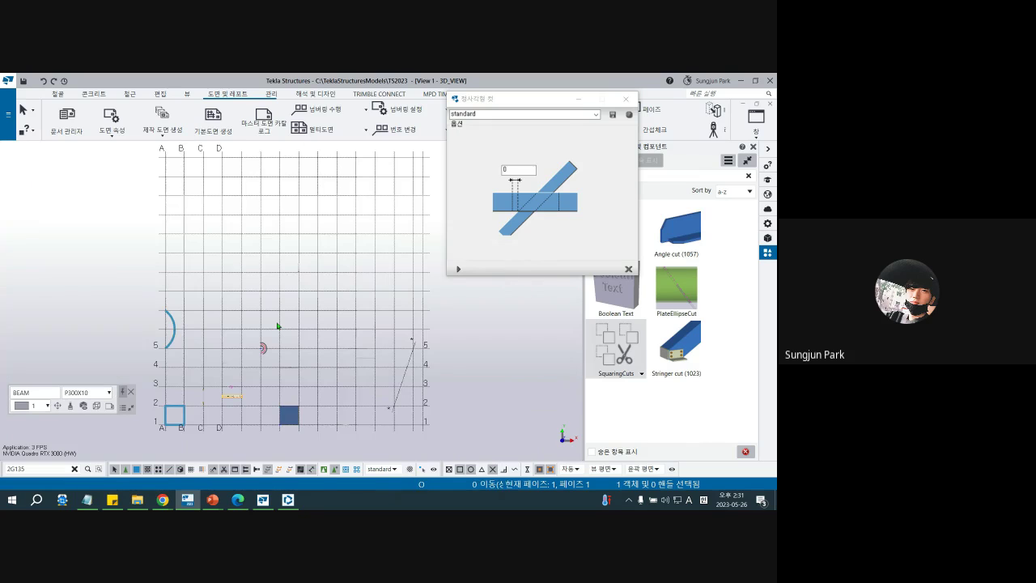
scroll(276, 326, up, 10)
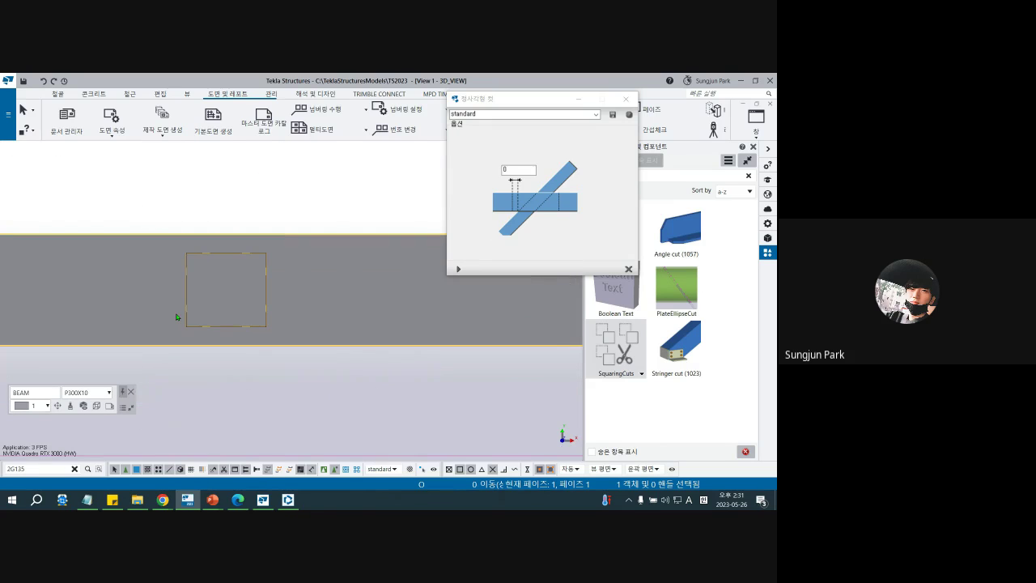
mouse_move(206, 324)
ctrl+middle_down()
mouse_move(188, 302)
mouse_move(189, 255)
mouse_move(221, 303)
ctrl+middle_up()
scroll(221, 303, down, 4)
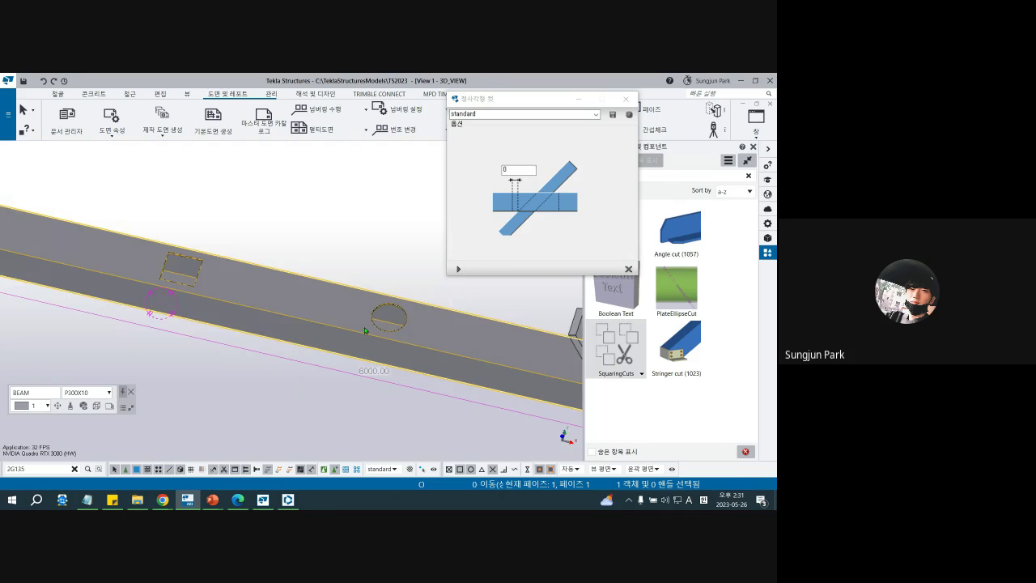
scroll(367, 308, up, 7)
ctrl+middle_drag(366, 309, 311, 306)
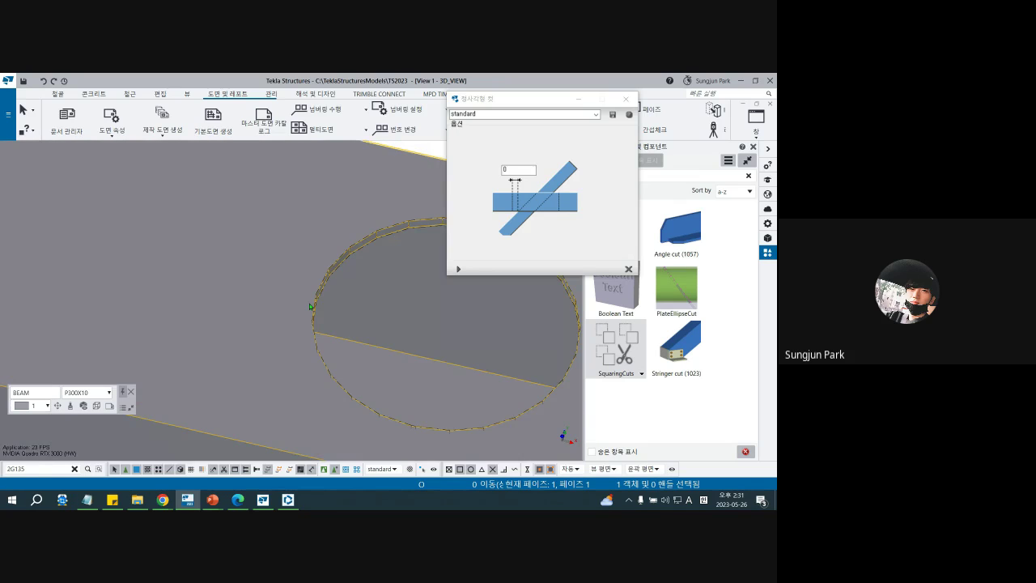
key(ctrl+p)
scroll(294, 320, up, 8)
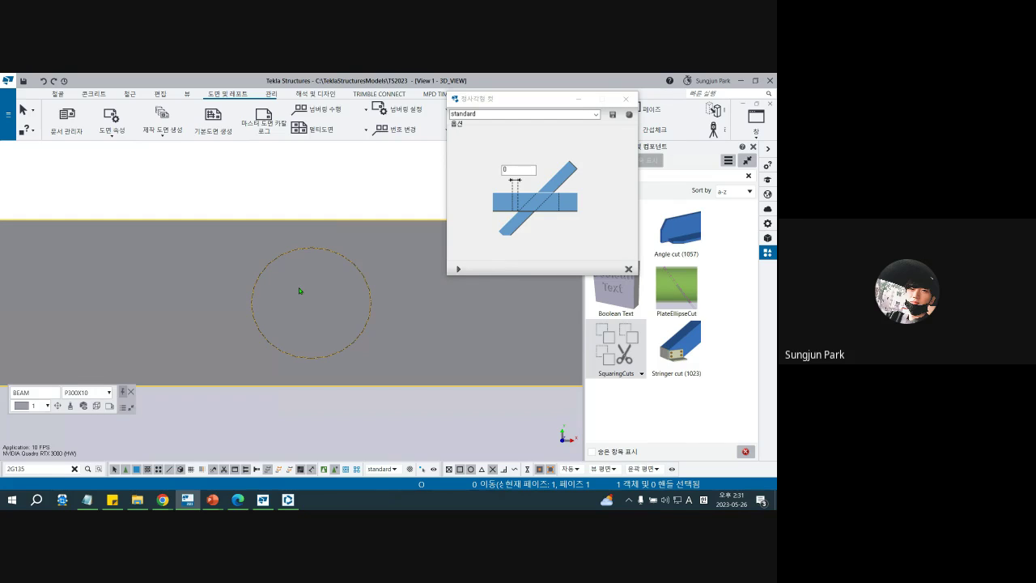
Close the SquaringCuts settings and consult the 확장 프로그램 slide in the PowerPoint slide show before returning to Tekla Structures
click(534, 182)
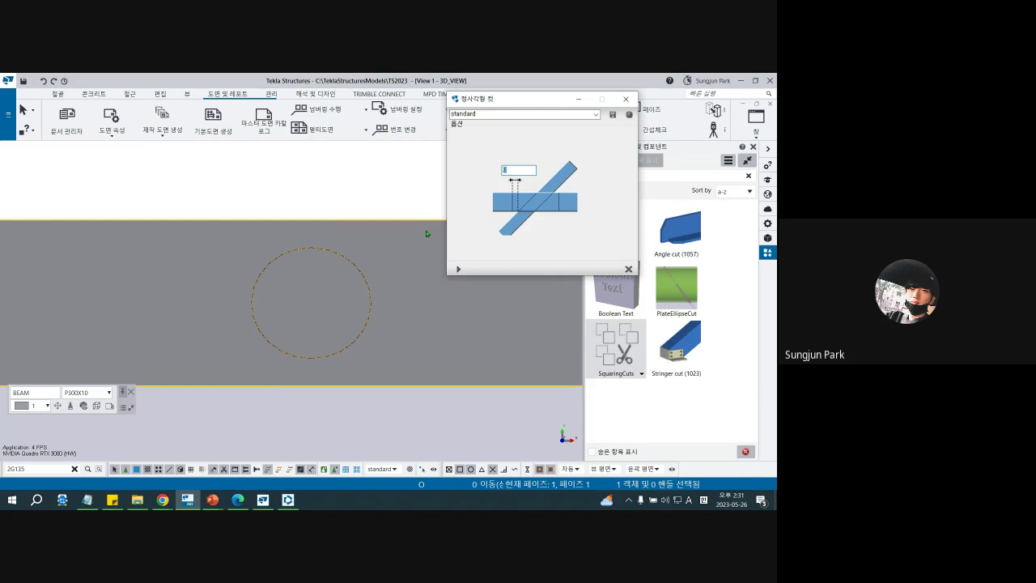
click(628, 100)
mouse_move(213, 500)
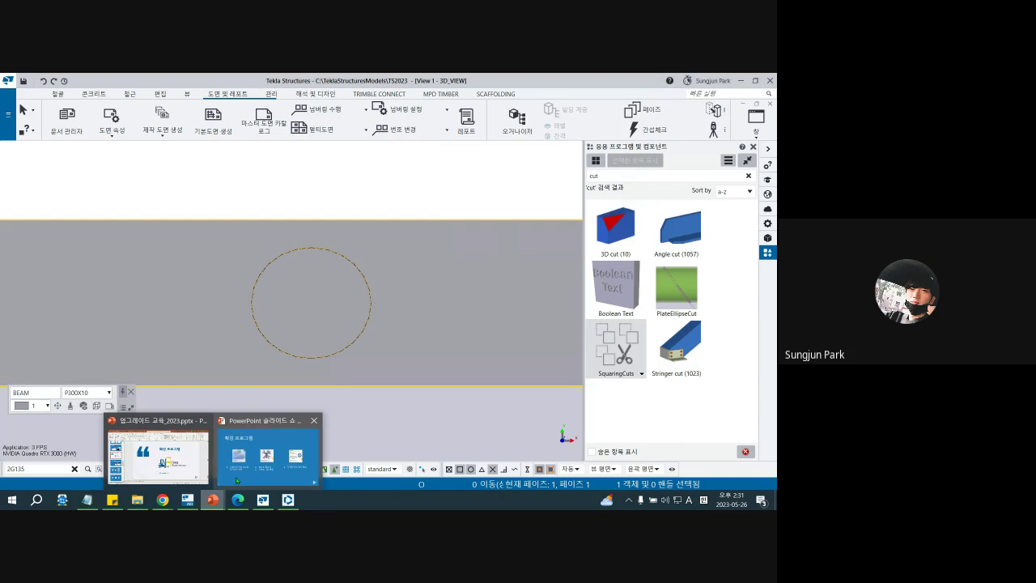
click(296, 456)
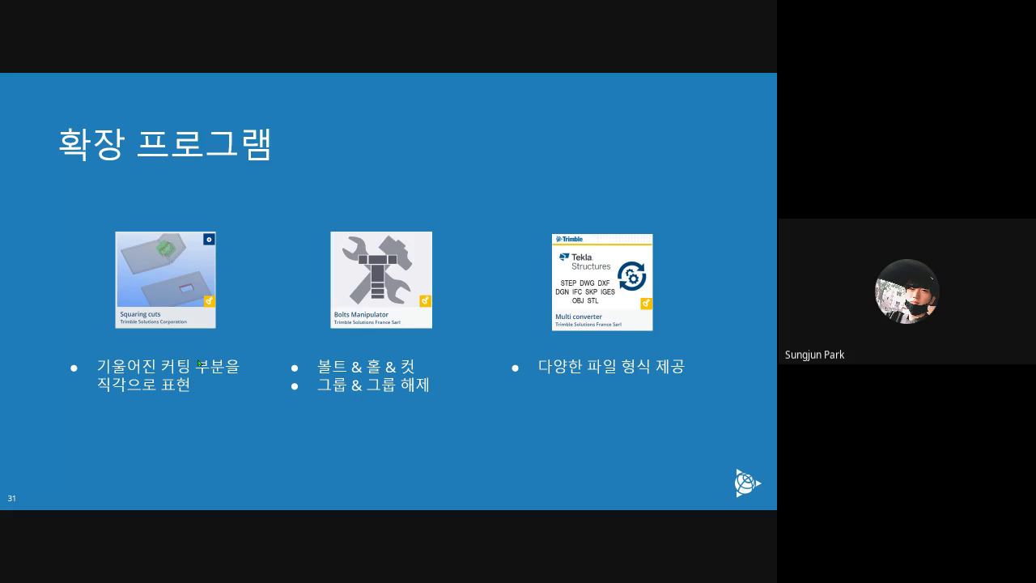
key(Escape)
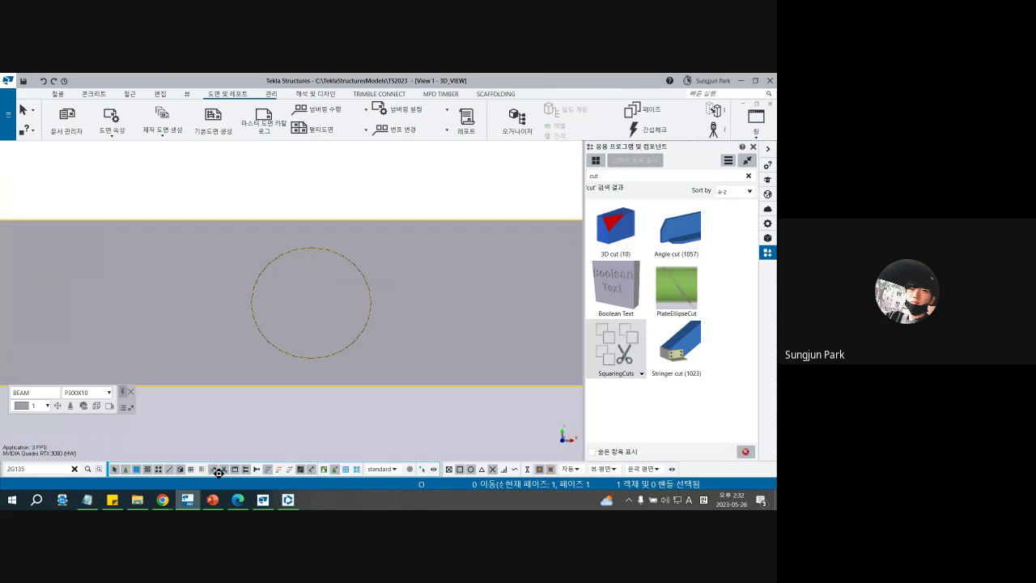
Copy the splice plates on the beam joint's top flange to a free grid intersection on grid line 1
middle_drag(219, 474, 365, 353)
scroll(365, 354, down, 5)
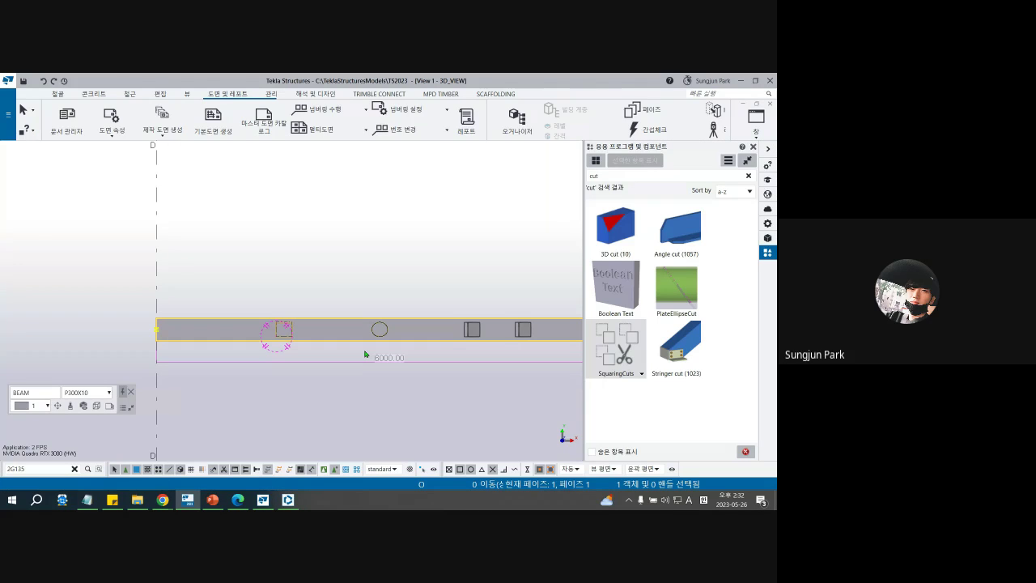
scroll(365, 354, up, 5)
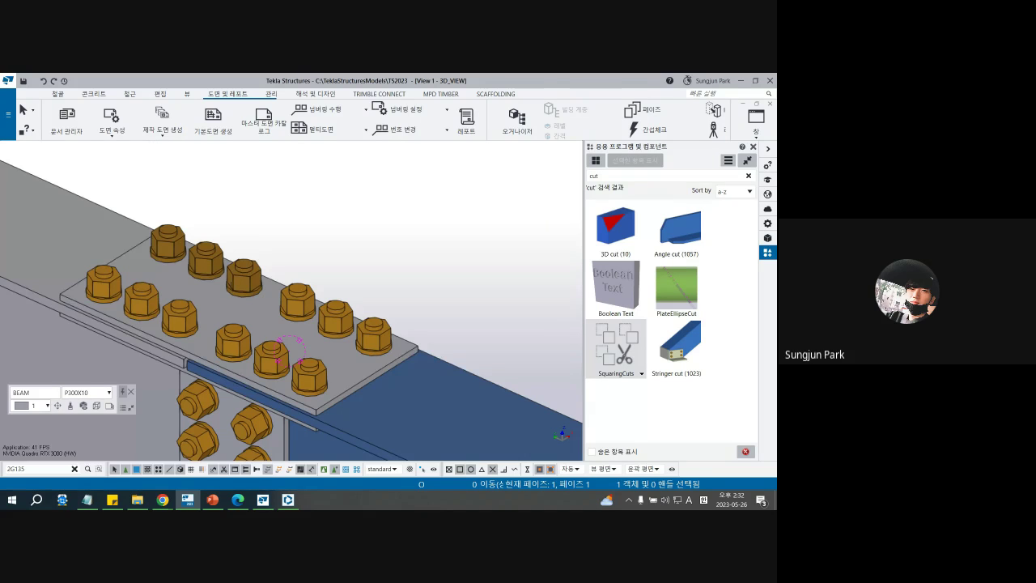
click(238, 297)
scroll(239, 297, down, 4)
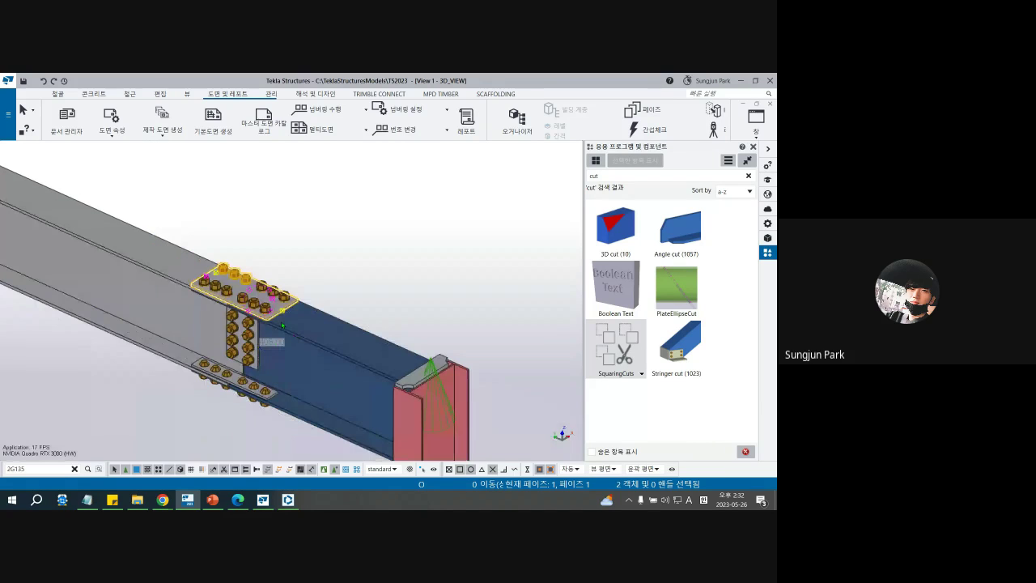
key(ctrl+c)
scroll(302, 286, up, 5)
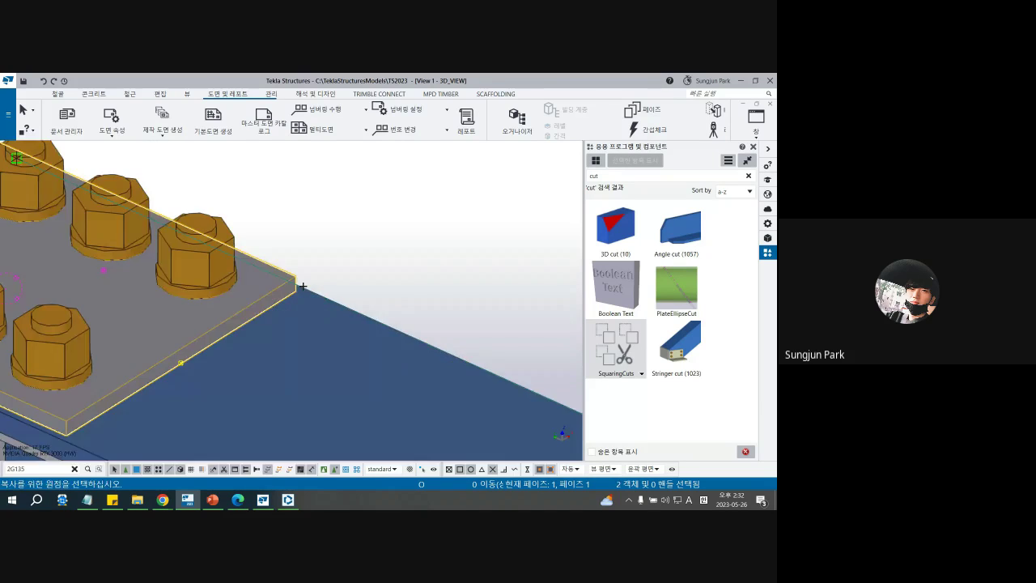
click(302, 286)
scroll(302, 286, down, 5)
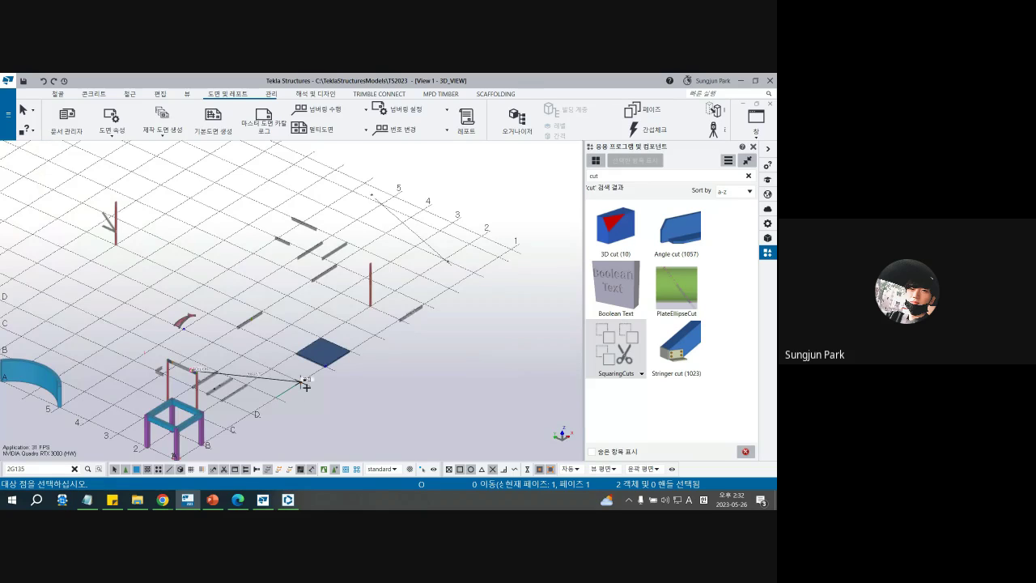
scroll(335, 359, up, 4)
click(340, 355)
scroll(340, 356, down, 4)
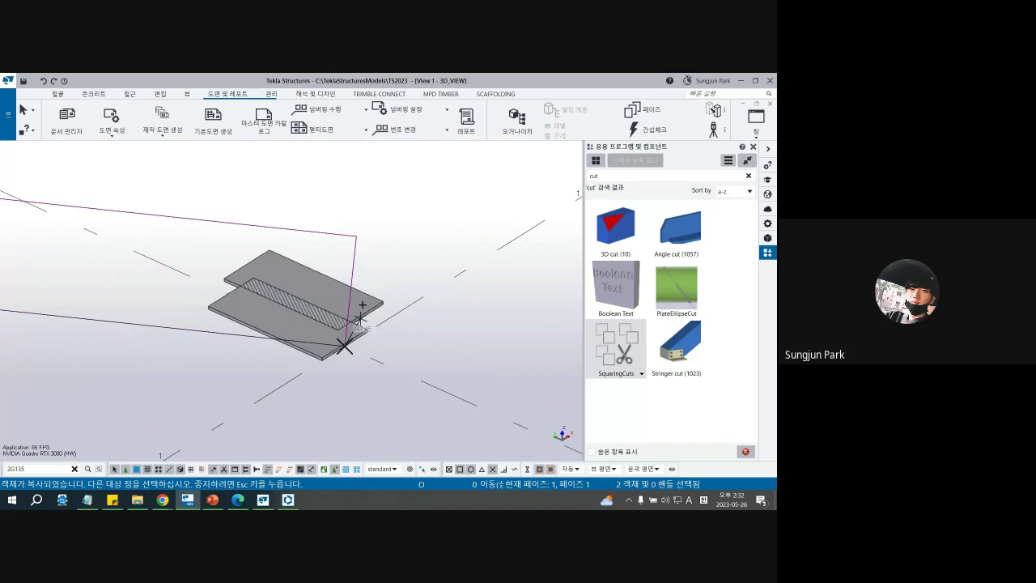
right_click(373, 272)
click(380, 277)
Create a bolt group on the copied plate in plan view, starting at the plate end's midpoint on grid line 1
click(351, 286)
key(ctrl+p)
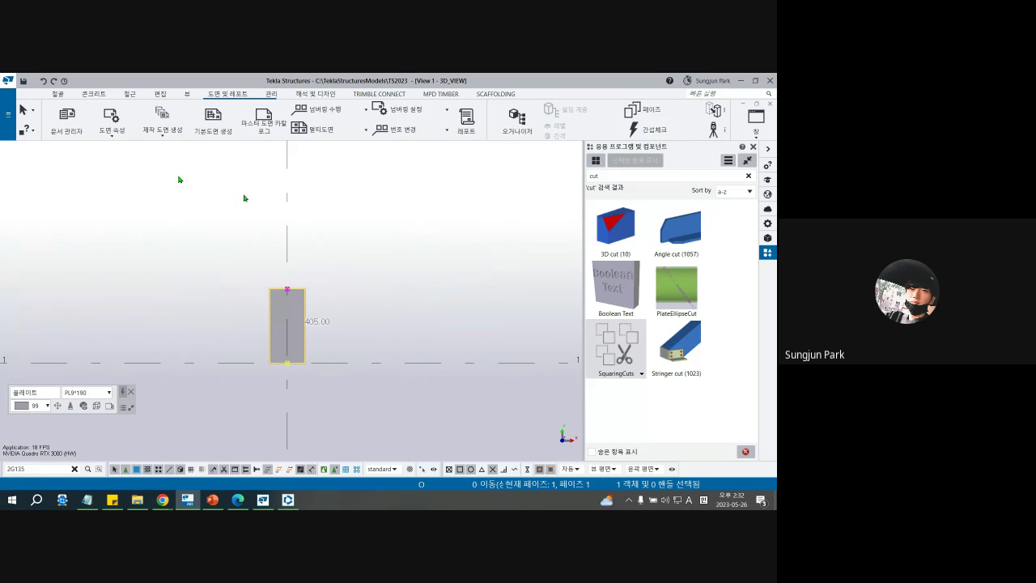
click(68, 94)
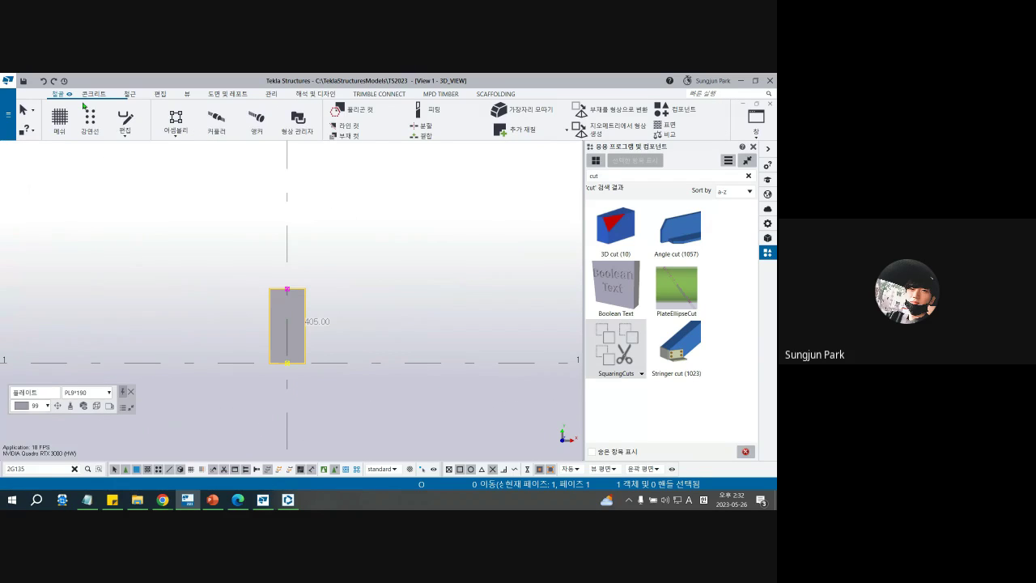
click(123, 110)
scroll(310, 308, up, 2)
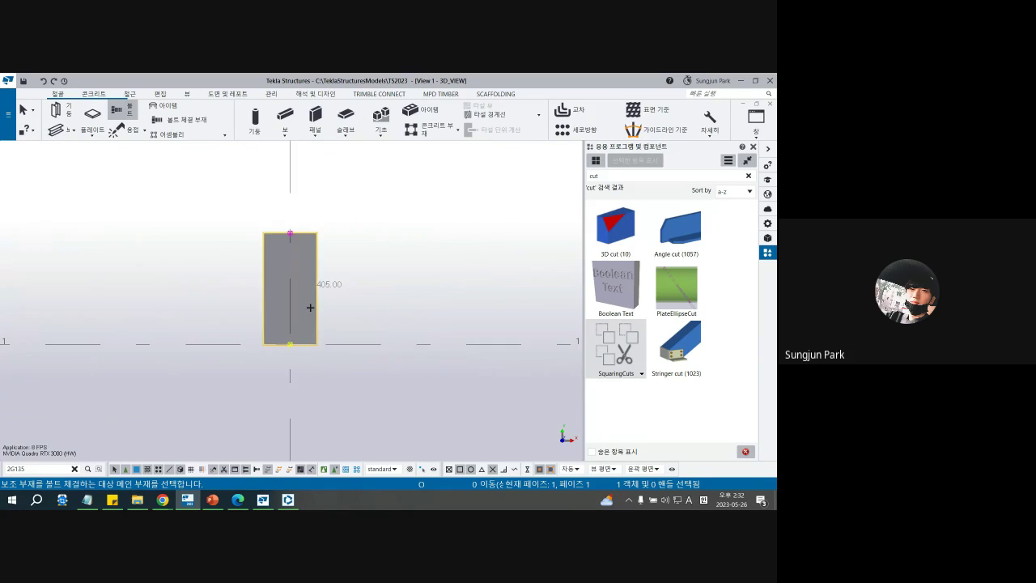
click(311, 308)
middle_click(294, 345)
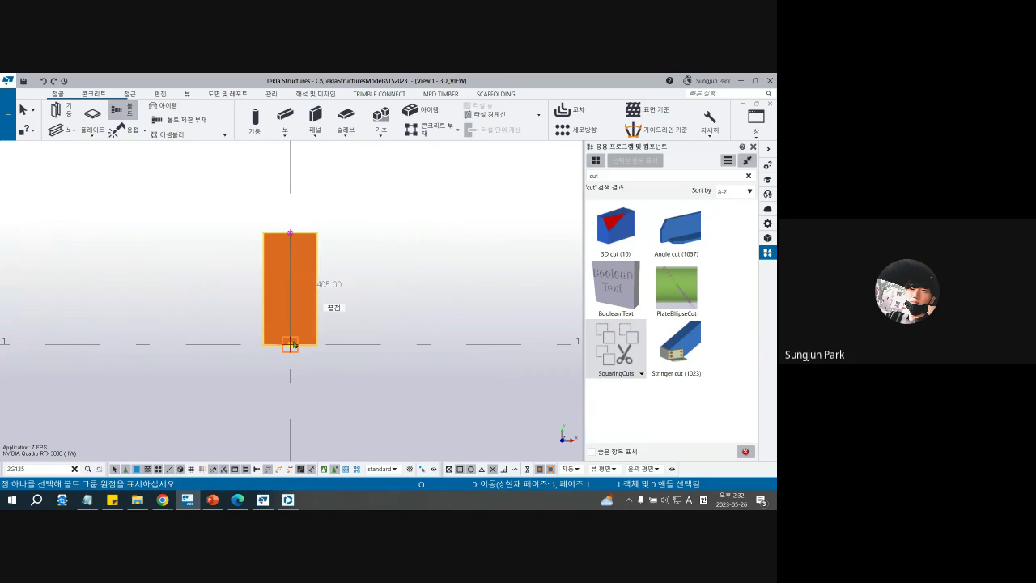
click(293, 345)
scroll(293, 348, up, 5)
click(300, 362)
Set the new bolt group's Y bolt spacing to 100 mm and its start offset Dx to 40 mm
double_click(291, 340)
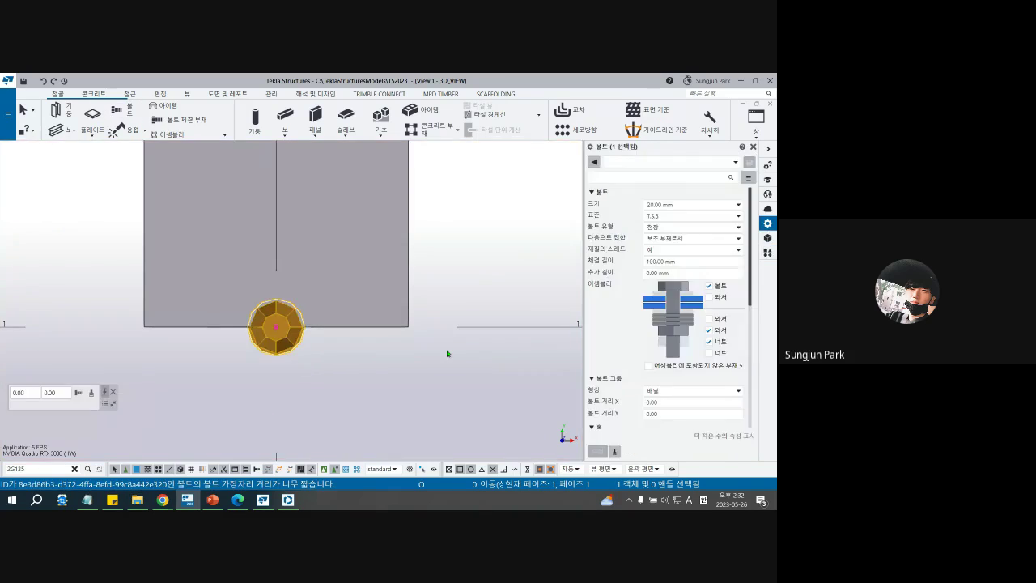
click(616, 401)
click(631, 412)
key(Return)
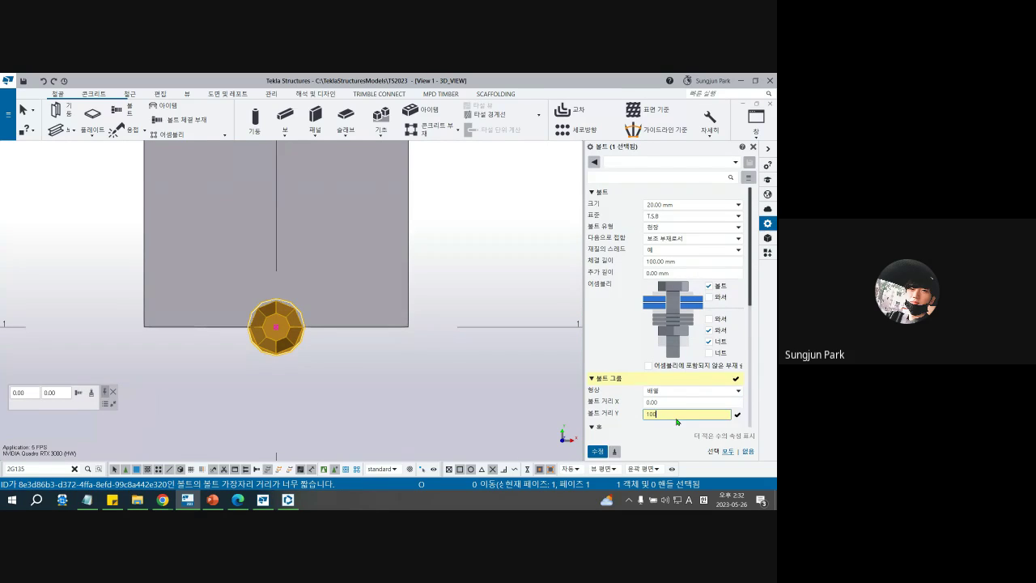
scroll(677, 372, down, 10)
click(677, 371)
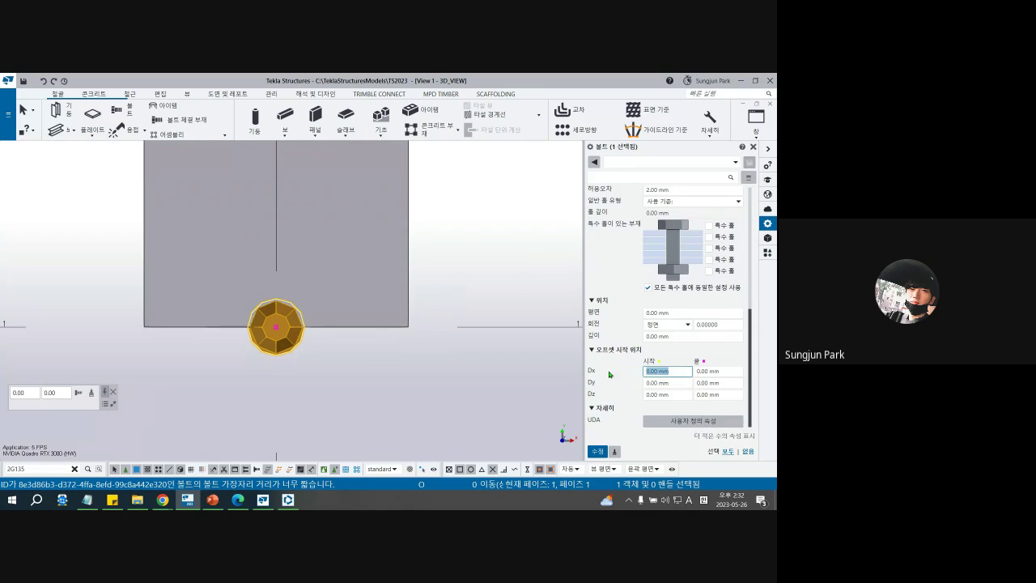
text(40)
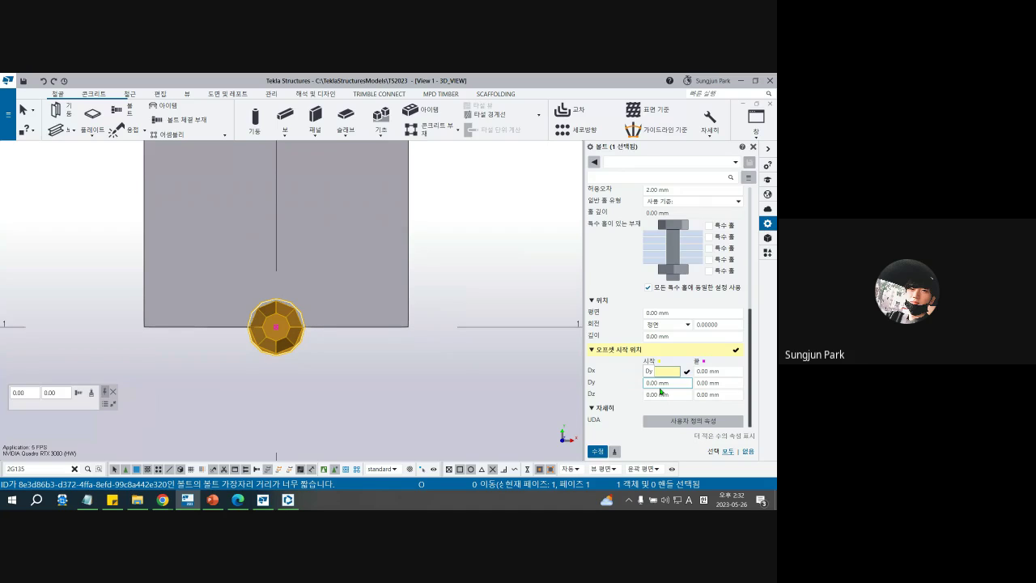
key(Return)
scroll(421, 360, down, 5)
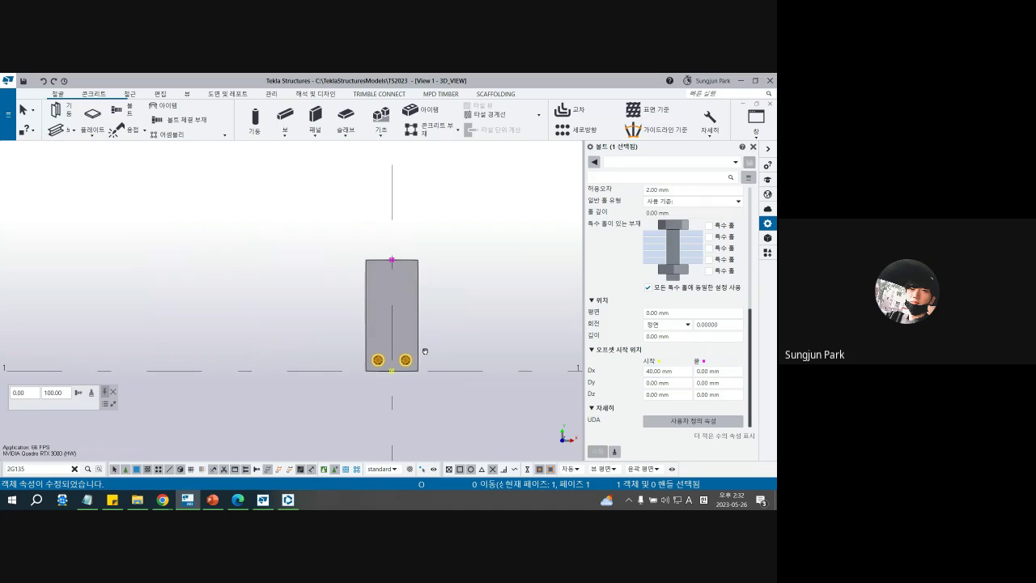
Set the bolt group's X bolt spacing to 3*60 along the plate's length
scroll(678, 333, up, 2)
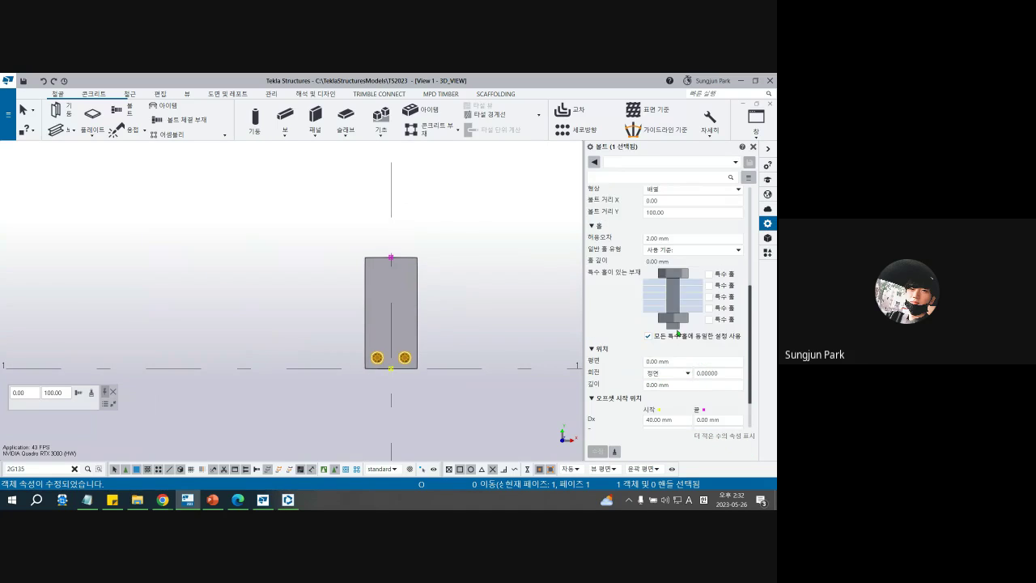
scroll(679, 333, up, 2)
click(666, 250)
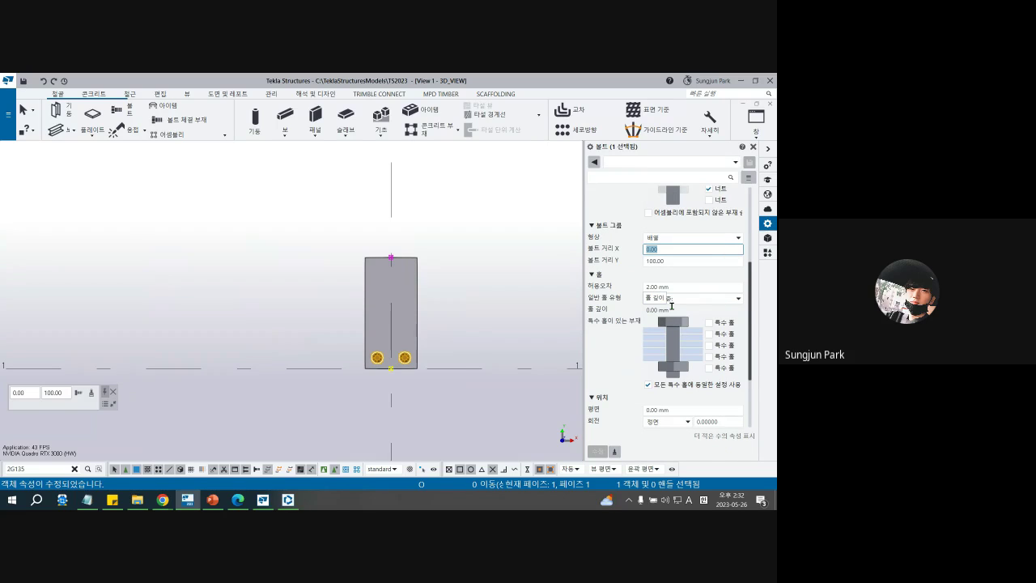
text(3*)
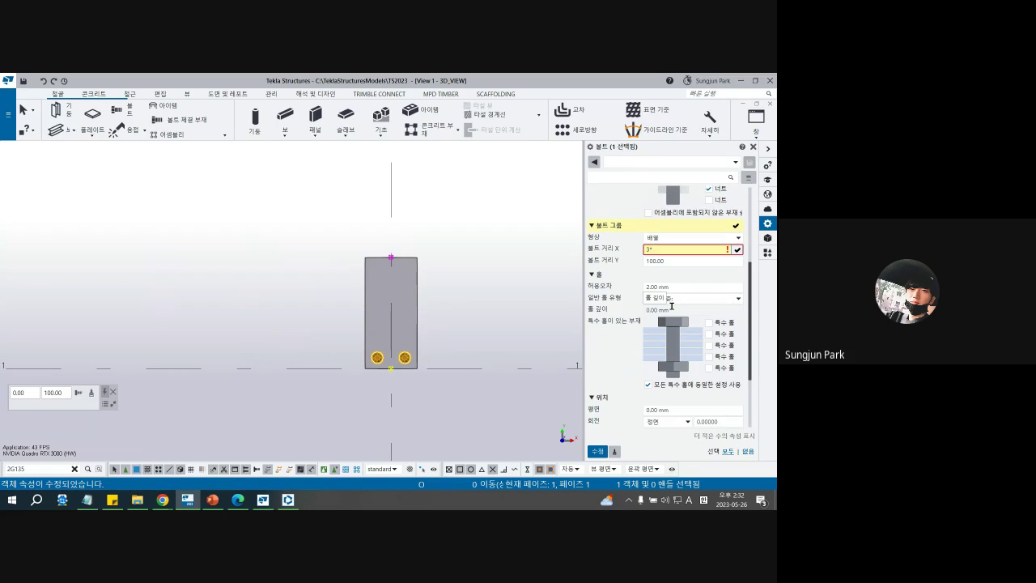
text(1)
text(0)
key(Return)
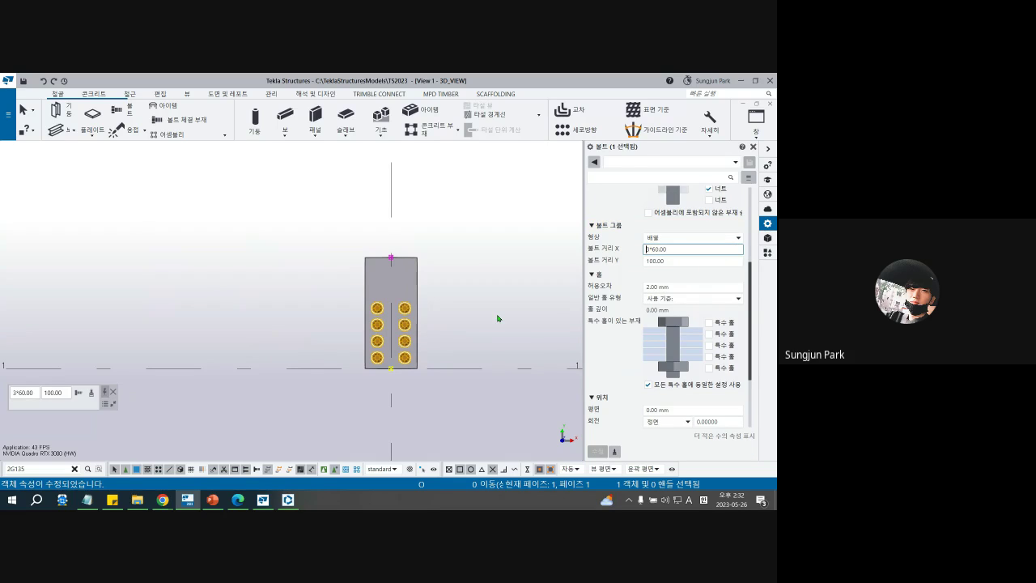
Search the applications and components for bolt and open Bolts Manipulator clear of the bolted plate
click(499, 319)
ctrl+middle_drag(499, 319, 473, 263)
scroll(374, 363, up, 3)
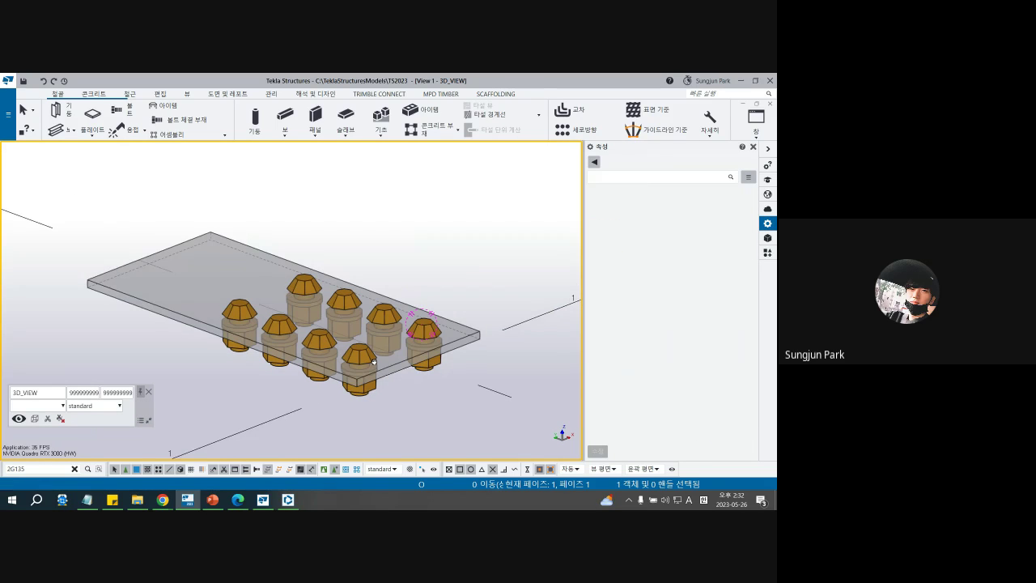
middle_drag(374, 363, 343, 345)
key(ctrl+f)
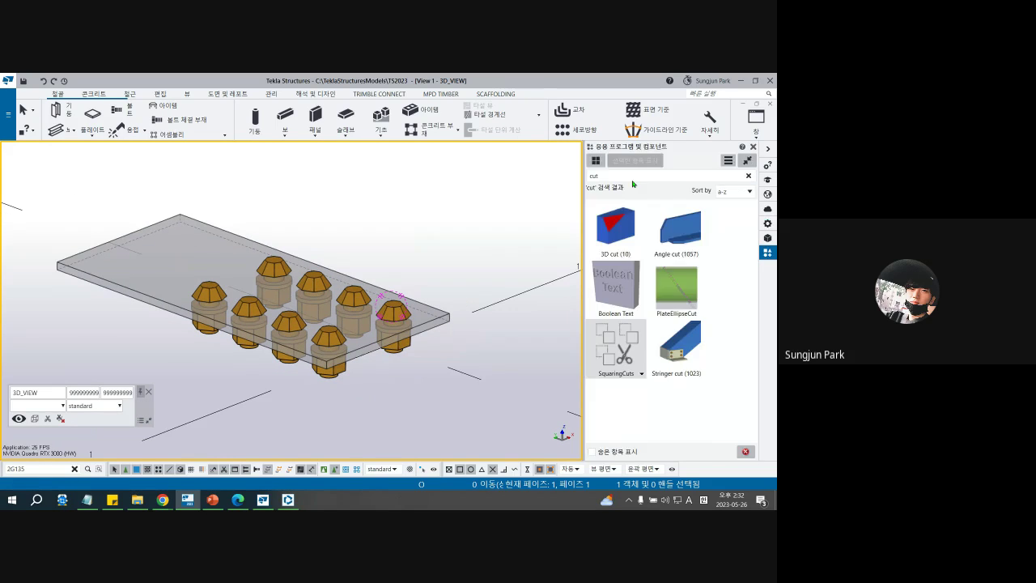
drag(627, 176, 555, 174)
text(bolt)
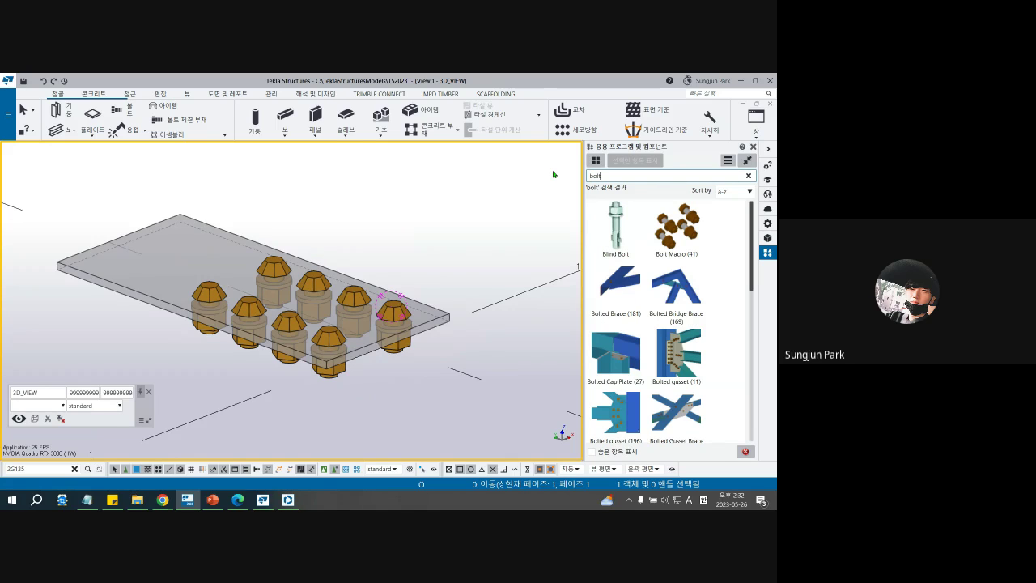
scroll(638, 329, down, 3)
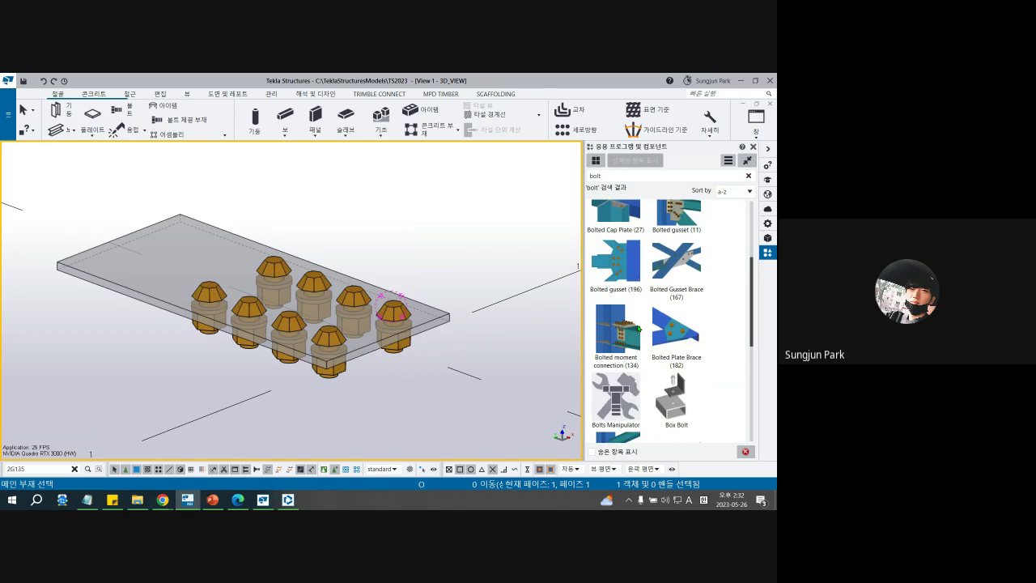
double_click(628, 396)
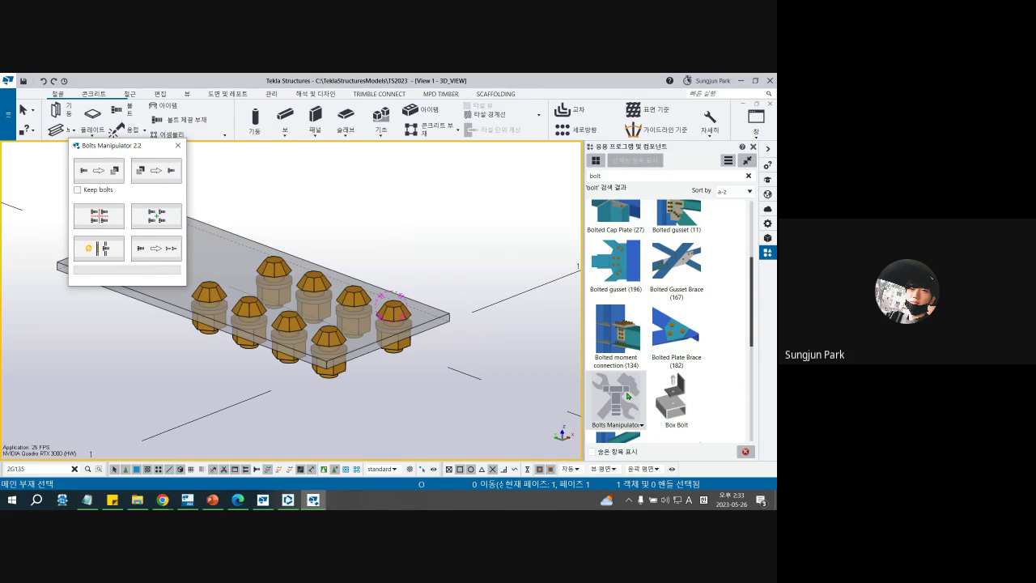
drag(111, 149, 522, 169)
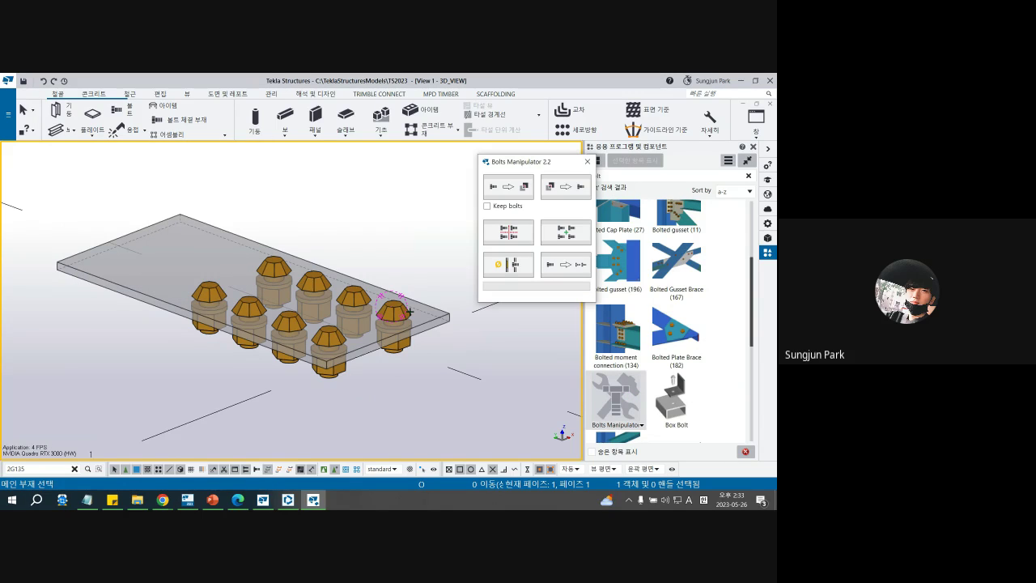
Ungroup the plate's bolt group into individual bolts with Bolts Manipulator and check several of them by selecting each
click(400, 309)
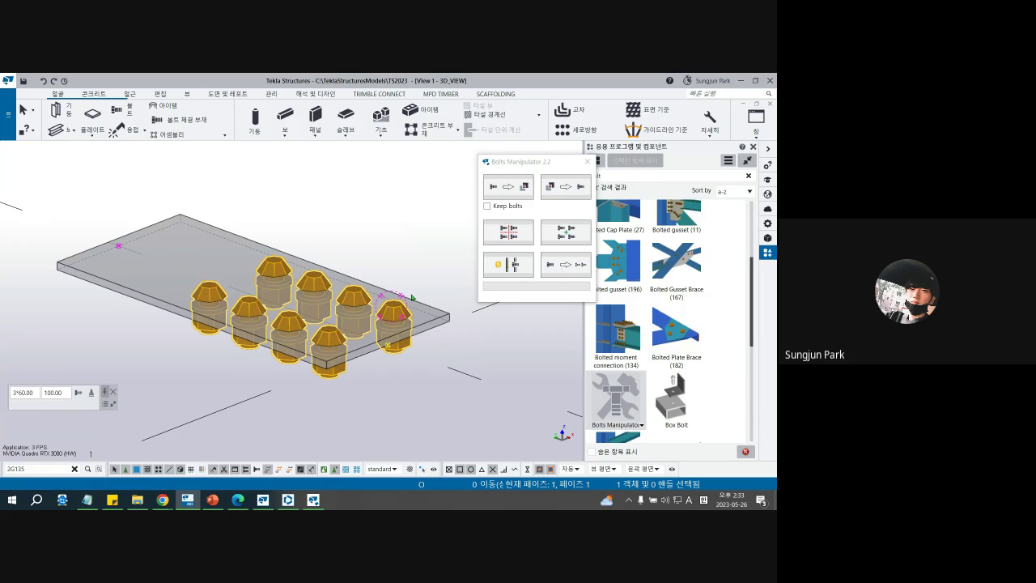
click(510, 236)
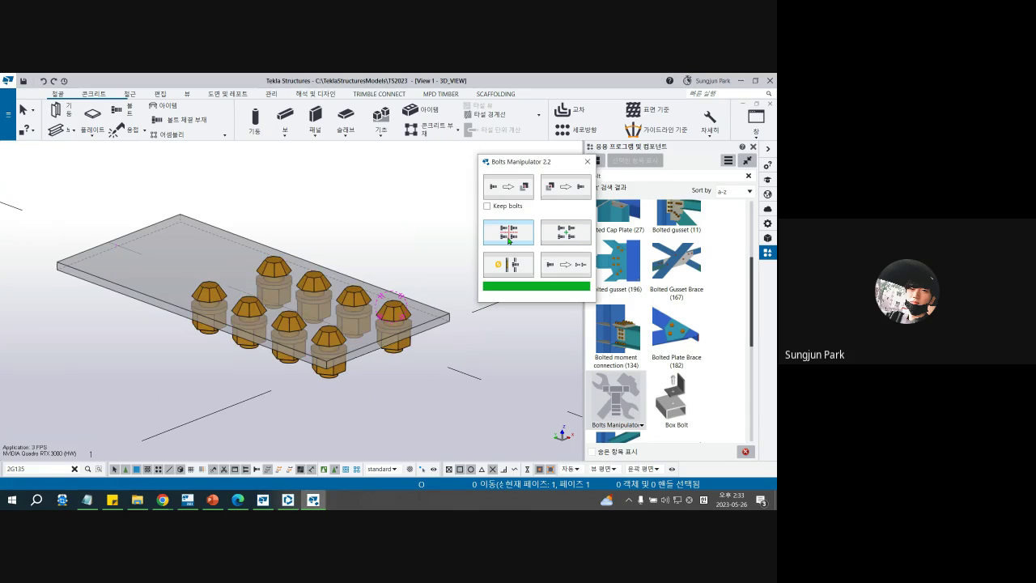
click(277, 273)
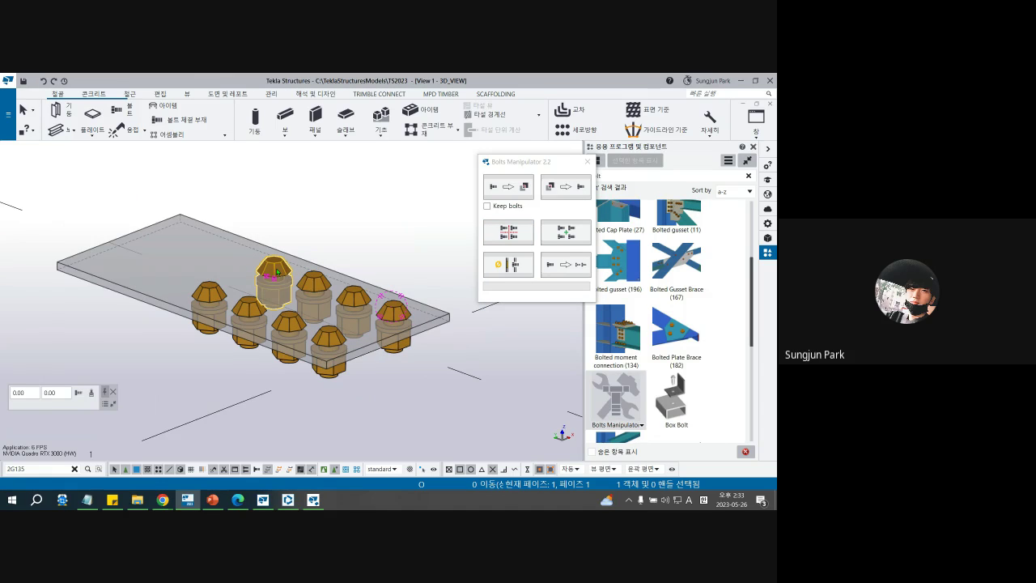
click(361, 298)
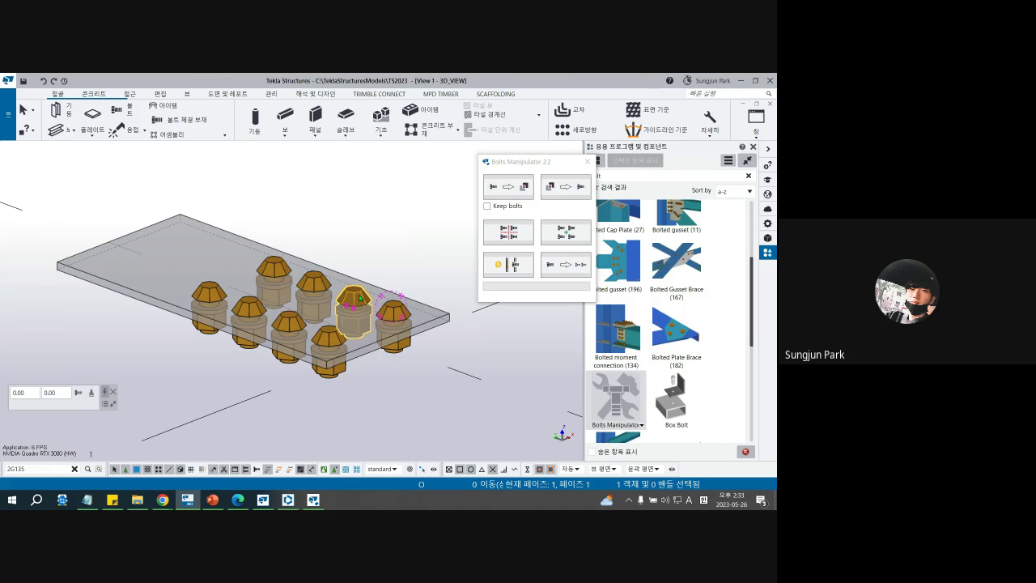
click(316, 285)
click(356, 299)
Group the four separate bolts along the plate's near long edge into one bolt group
click(328, 347)
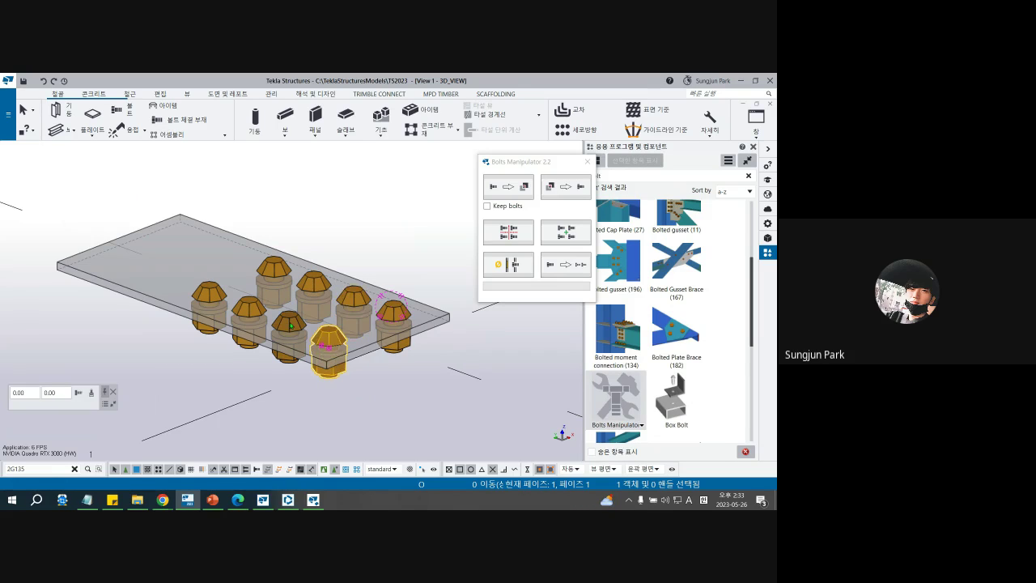
ctrl+click(291, 326)
ctrl+click(249, 311)
ctrl+click(210, 296)
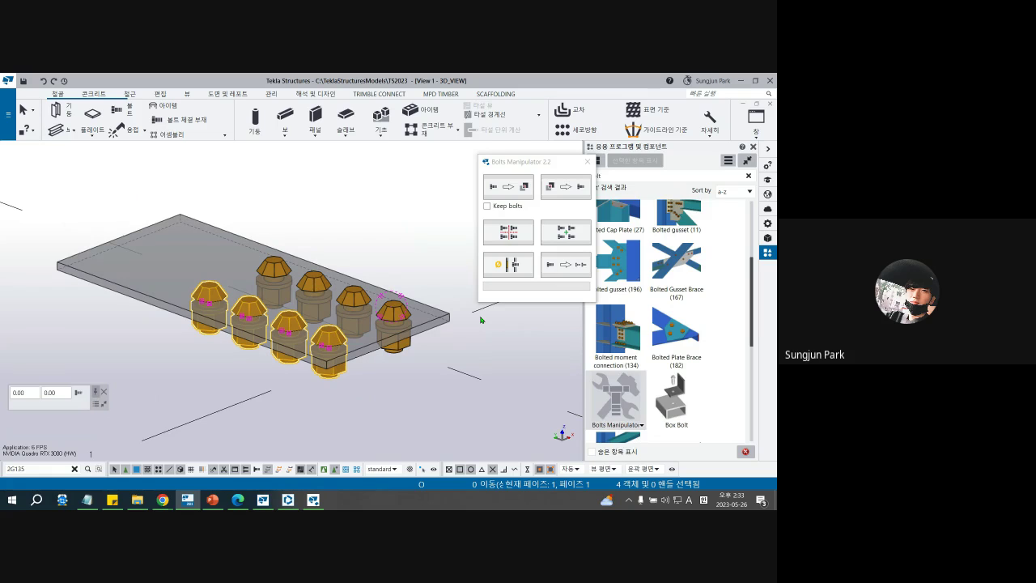
click(566, 232)
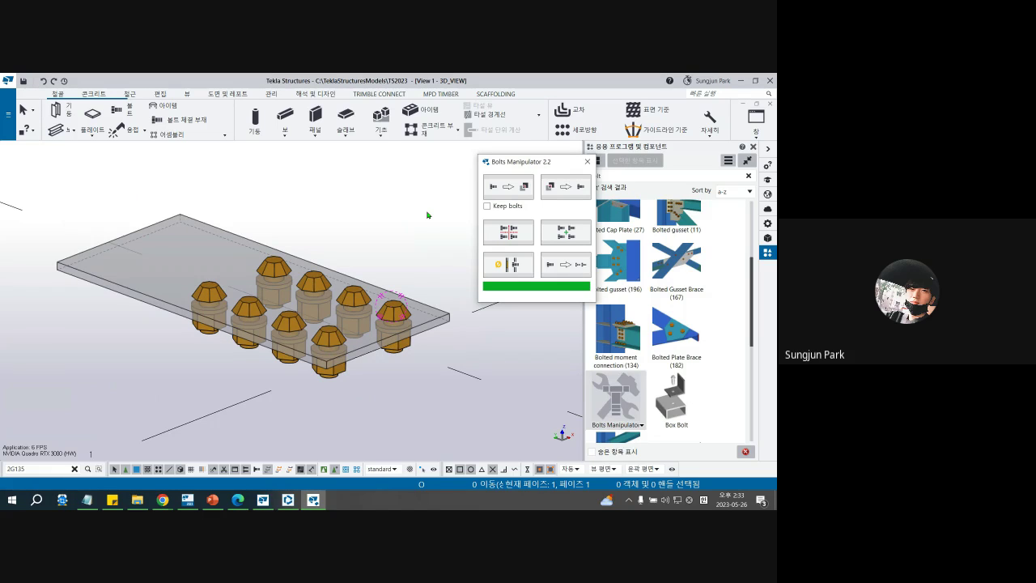
Convert the regrouped four-bolt row into cuts with Keep bolts off, and convert those cuts back into bolt holes
click(338, 335)
ctrl+middle_drag(337, 336, 320, 358)
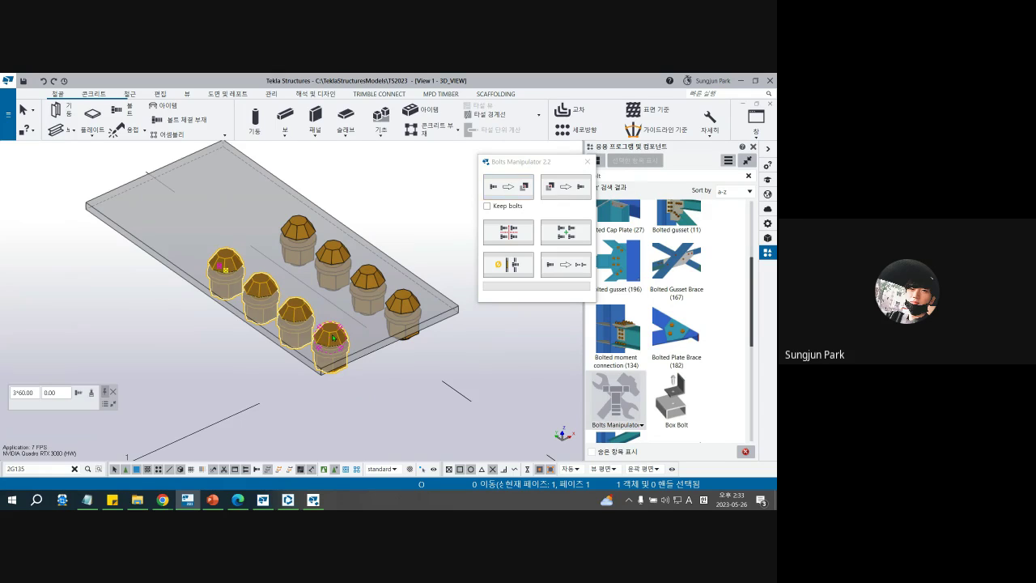
middle_drag(333, 337, 364, 359)
scroll(339, 310, up, 5)
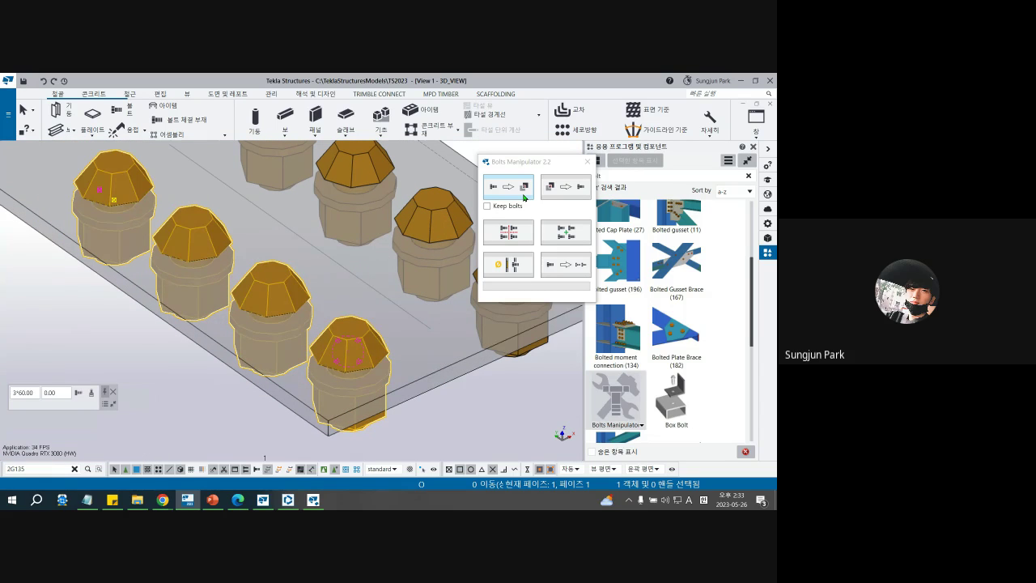
click(524, 197)
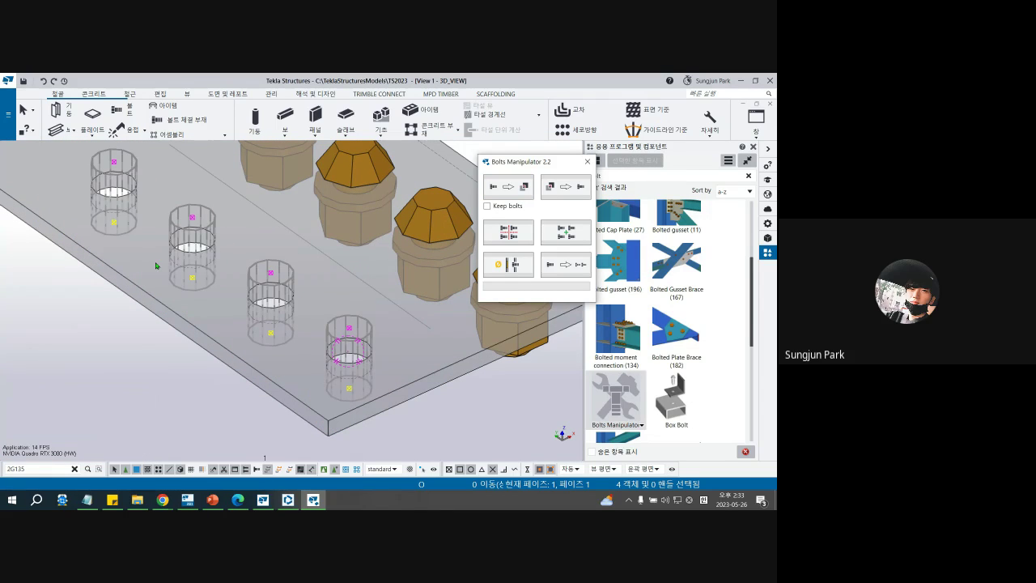
click(579, 195)
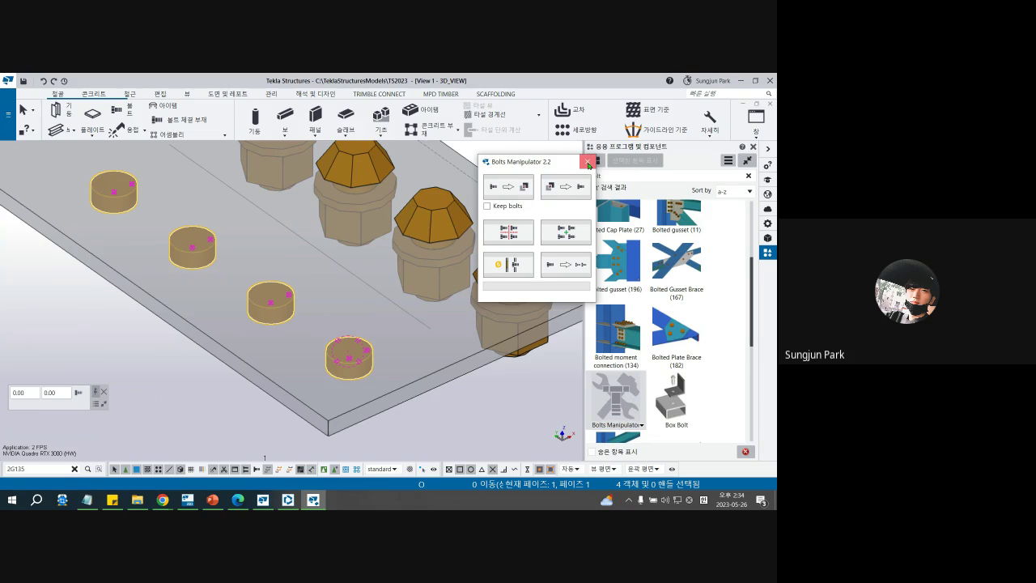
Close Bolts Manipulator and switch to PowerPoint to present the 확장 프로그램 slides 31 and 32
click(588, 162)
right_click(518, 160)
click(526, 166)
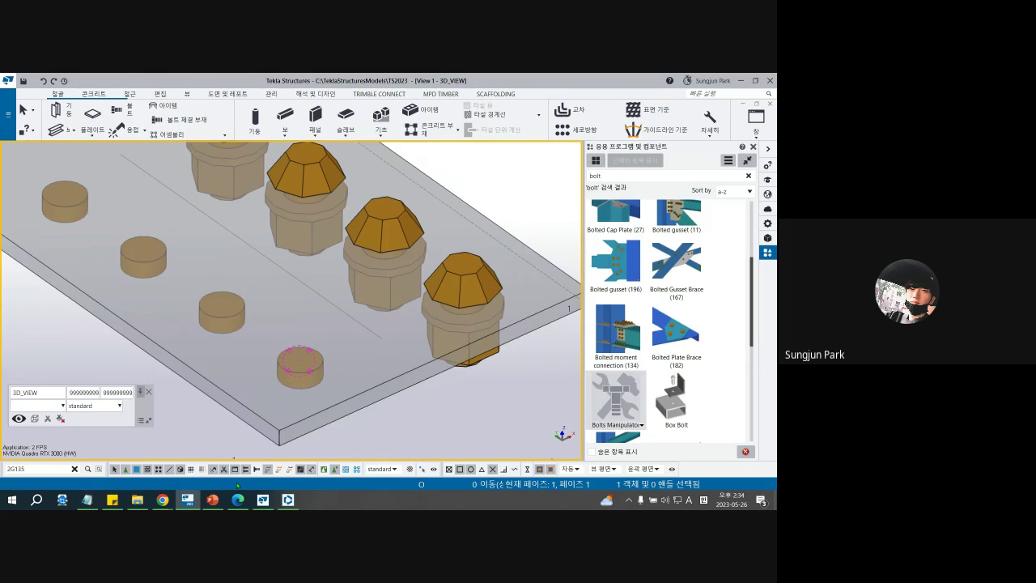
click(213, 500)
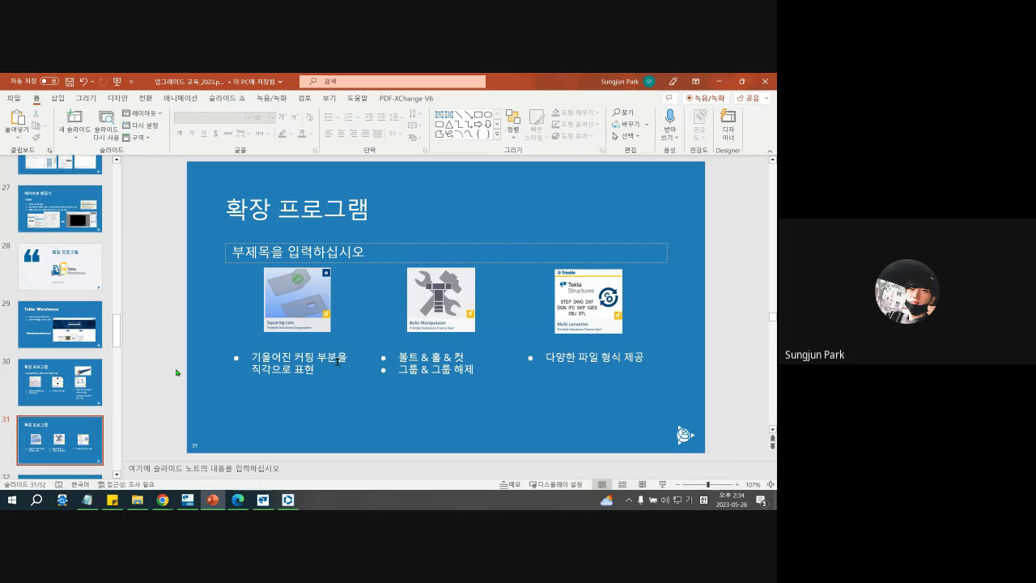
key(shift+F5)
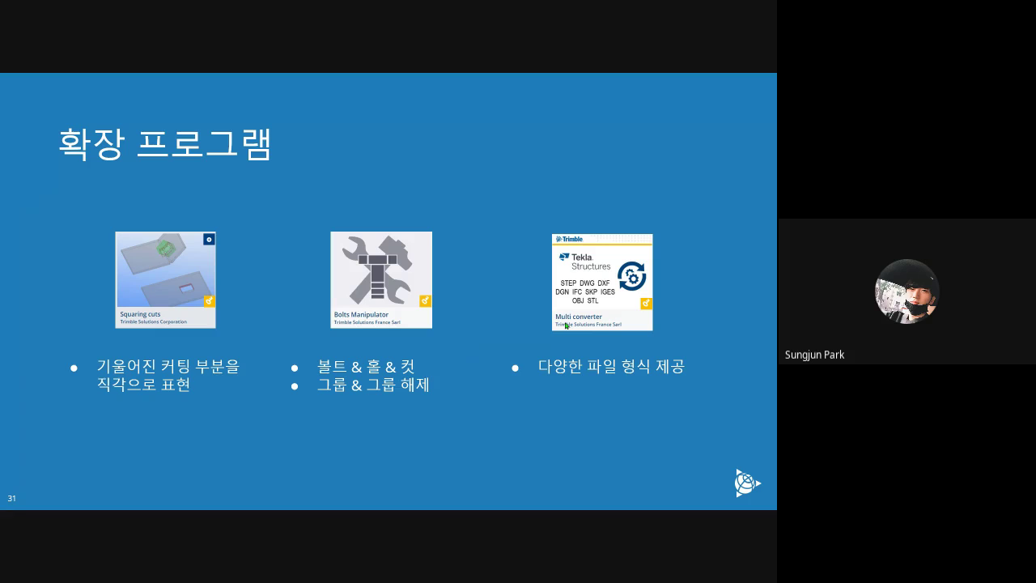
key(Right)
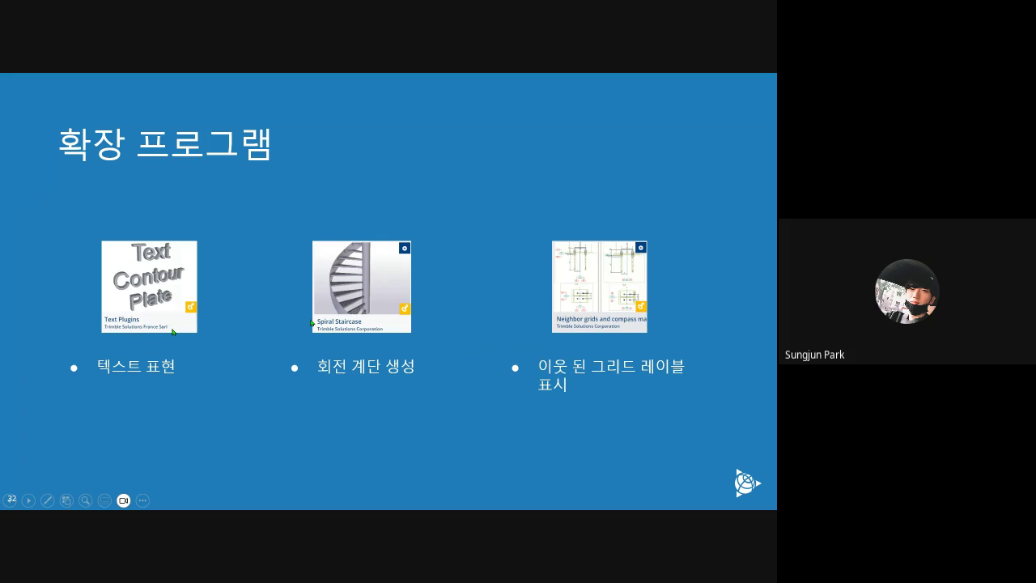
Switch back to Tekla Structures, show the slab on grid lines 1-2 in plan, and search the components for text
key(alt+Tab)
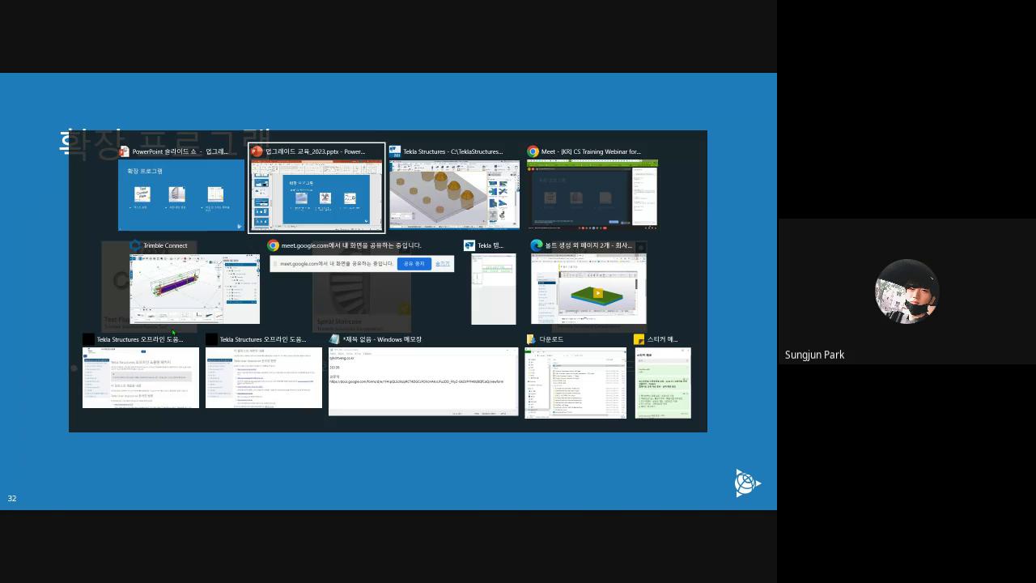
key(alt+Tab)
scroll(308, 316, down, 10)
key(ctrl+p)
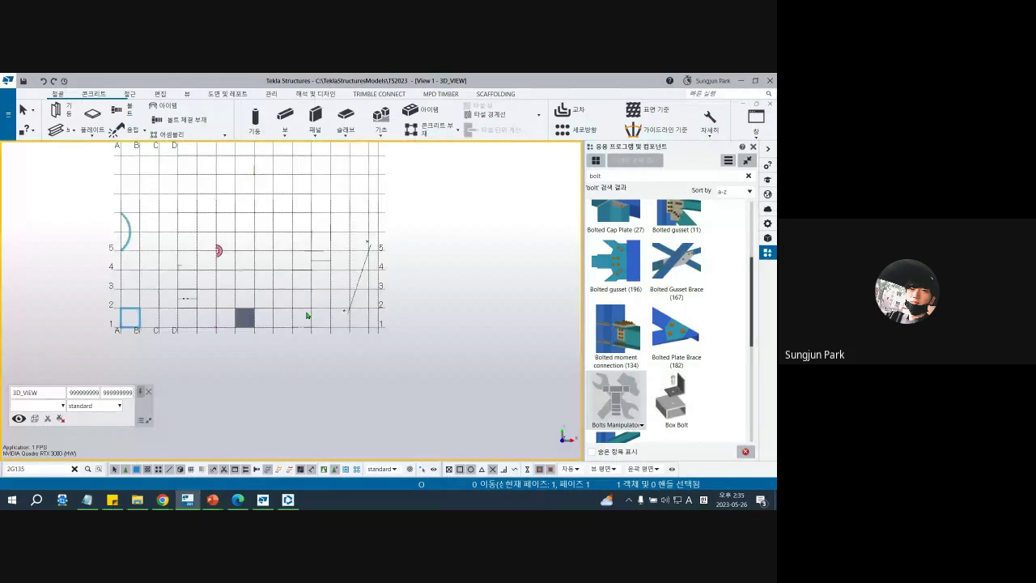
scroll(269, 325, up, 8)
drag(620, 176, 525, 172)
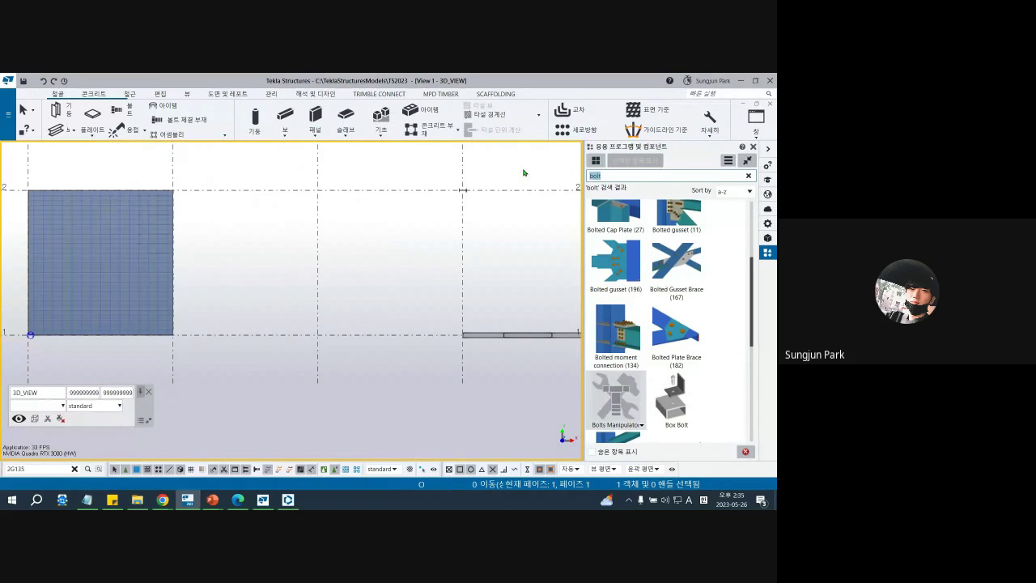
text(te)
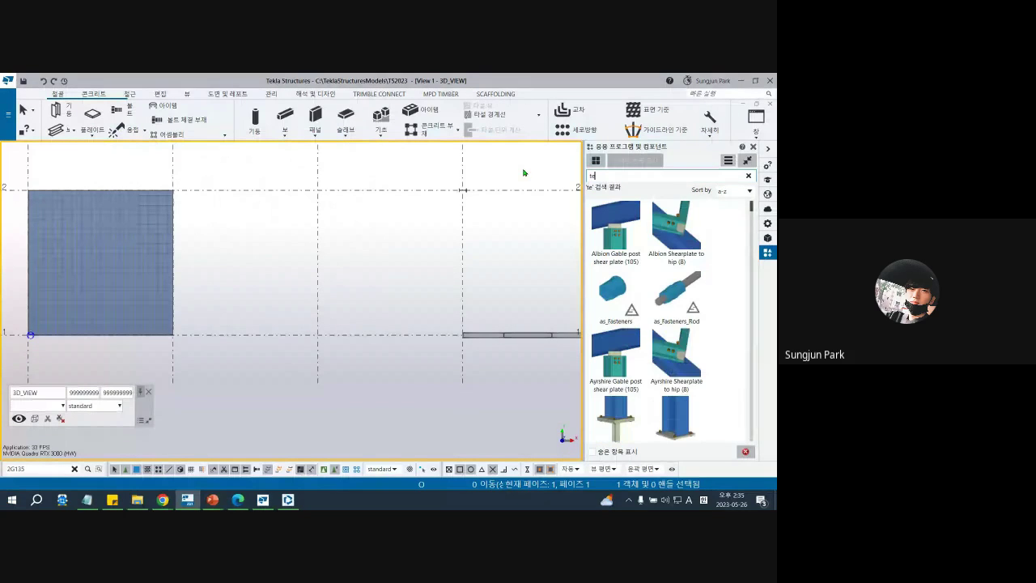
text(xt)
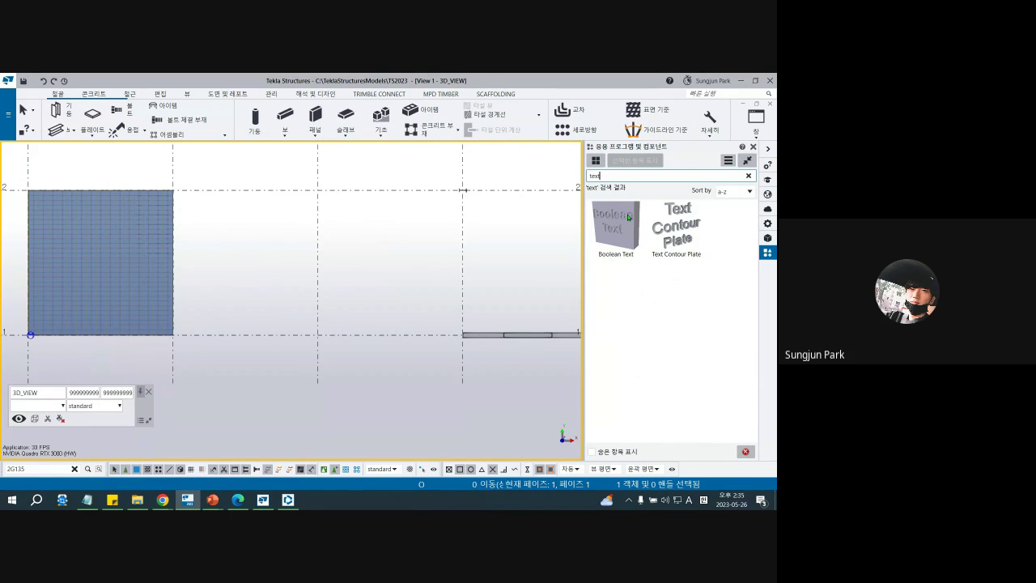
Open the Text Contour Plate component's settings and set its text to "오늘은 업그레이드 교육날!!"
double_click(676, 231)
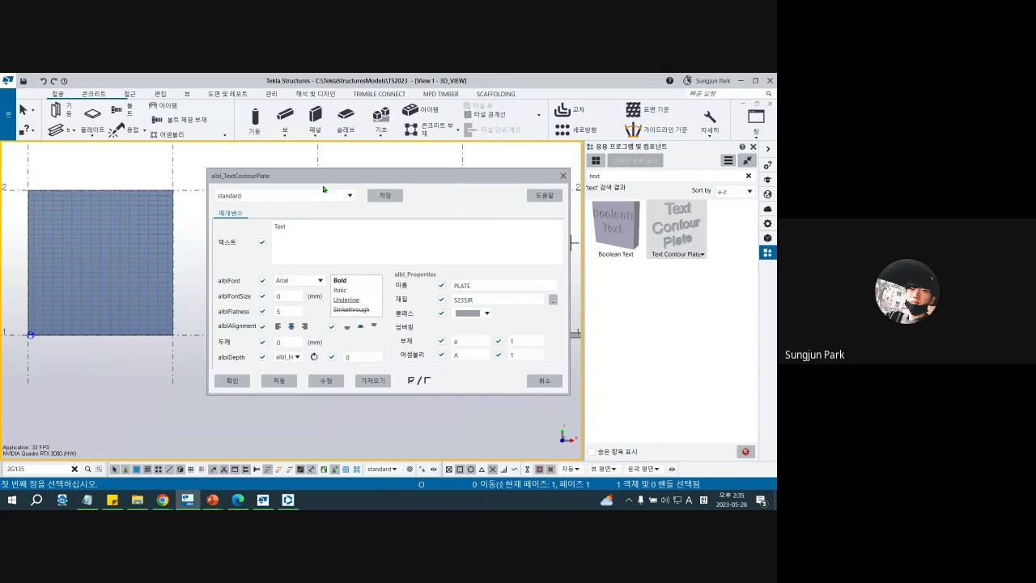
drag(323, 176, 487, 162)
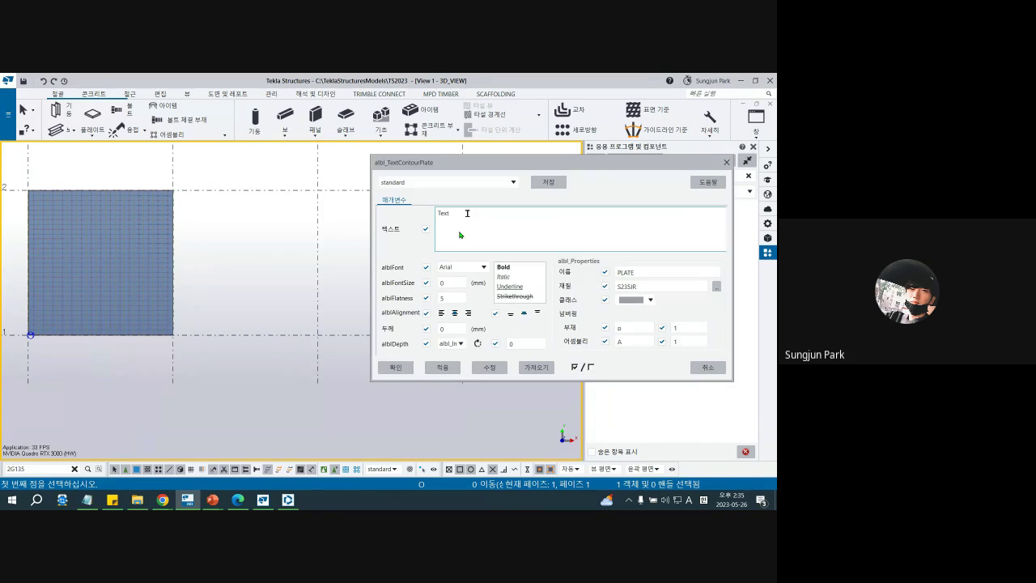
double_click(468, 213)
text(오늘은 업그)
text(레이드 교육)
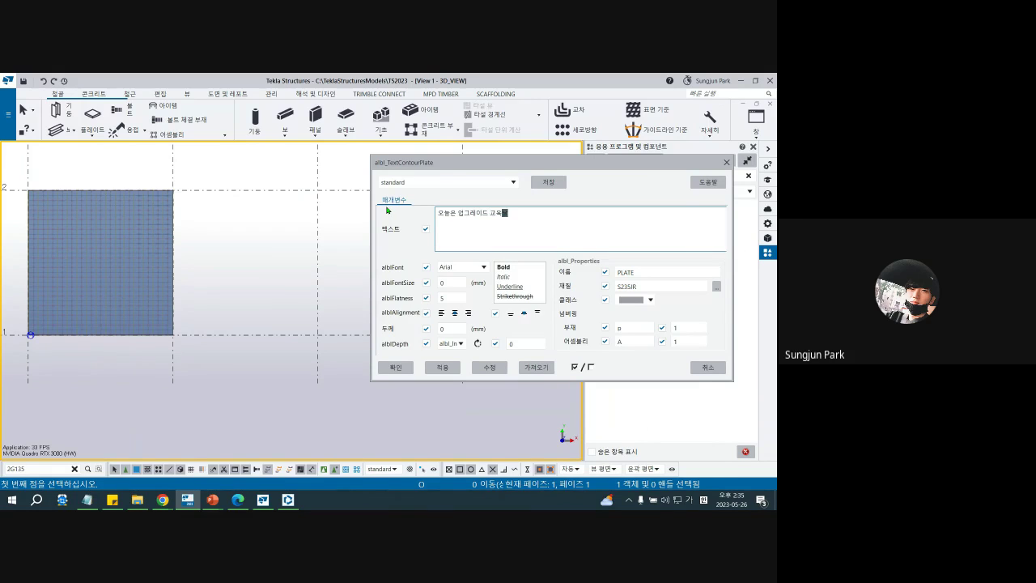
text(날!)
key(ctrl+shift+Left)
key(ctrl+shift+Left)
key(ctrl+shift+Left)
click(452, 329)
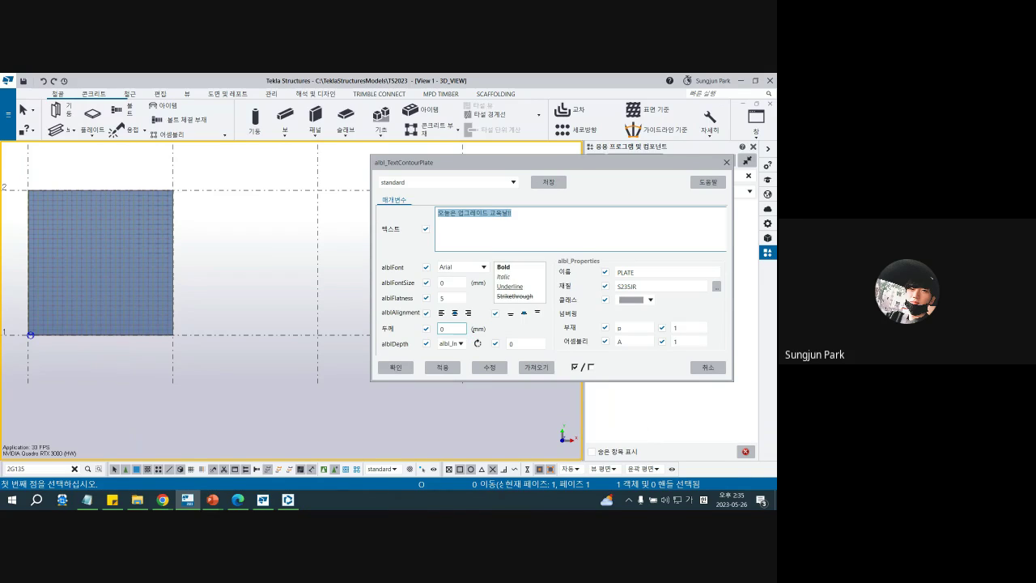
Change the Text Contour Plate font to 나눔스퀘어 Bold
click(486, 267)
drag(484, 279, 484, 393)
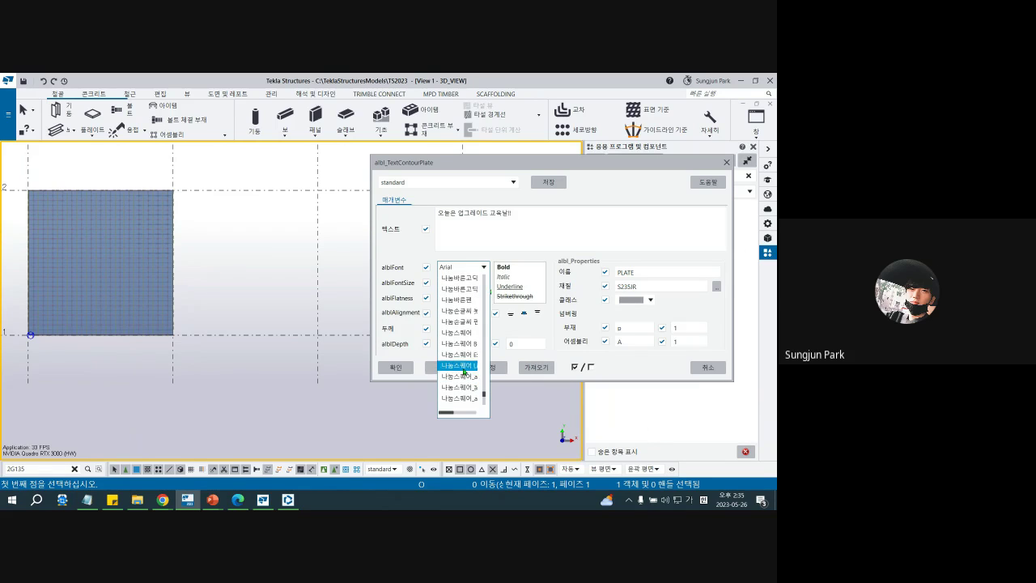
click(467, 350)
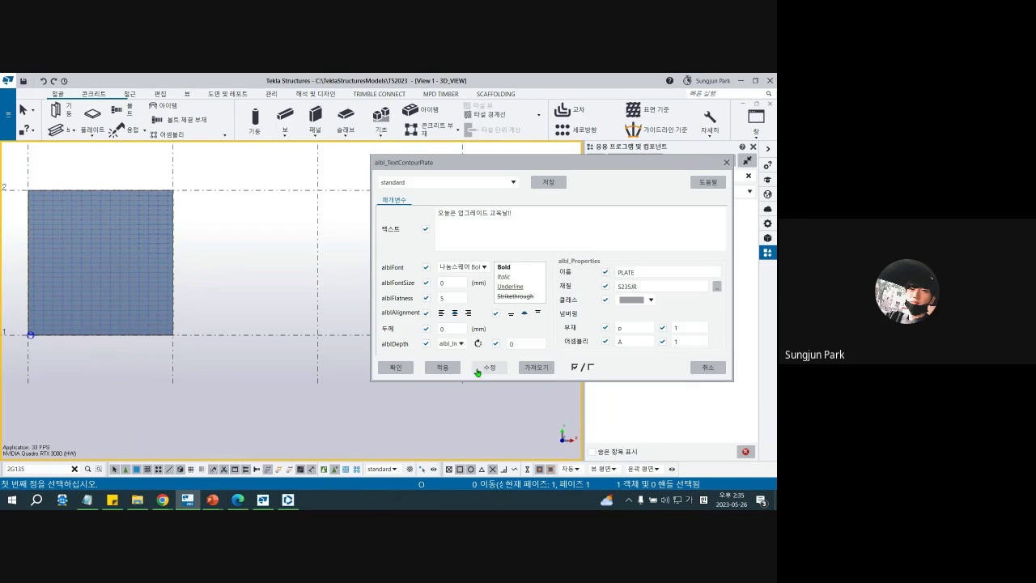
Place the text on grid line 1, from the grid intersection between the slab and the beam to a point 3800 mm along the line
drag(563, 164, 532, 384)
middle_drag(409, 311, 406, 306)
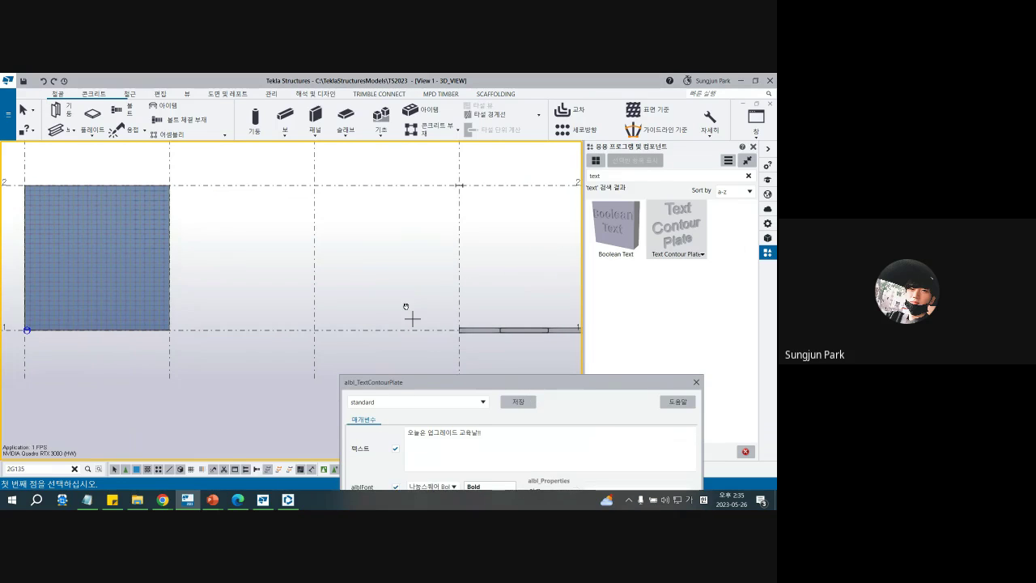
scroll(409, 308, up, 4)
click(241, 245)
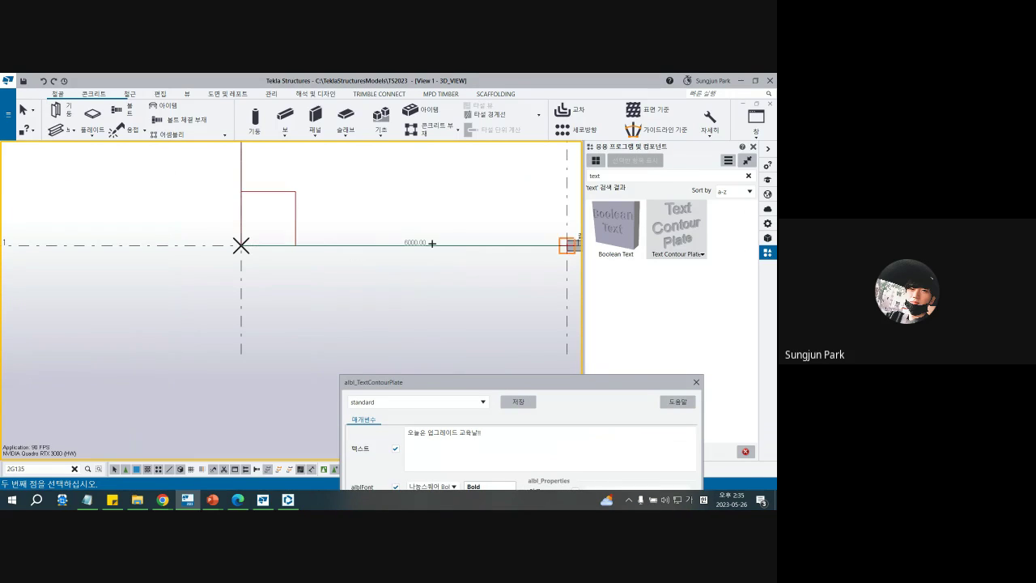
drag(402, 383, 621, 332)
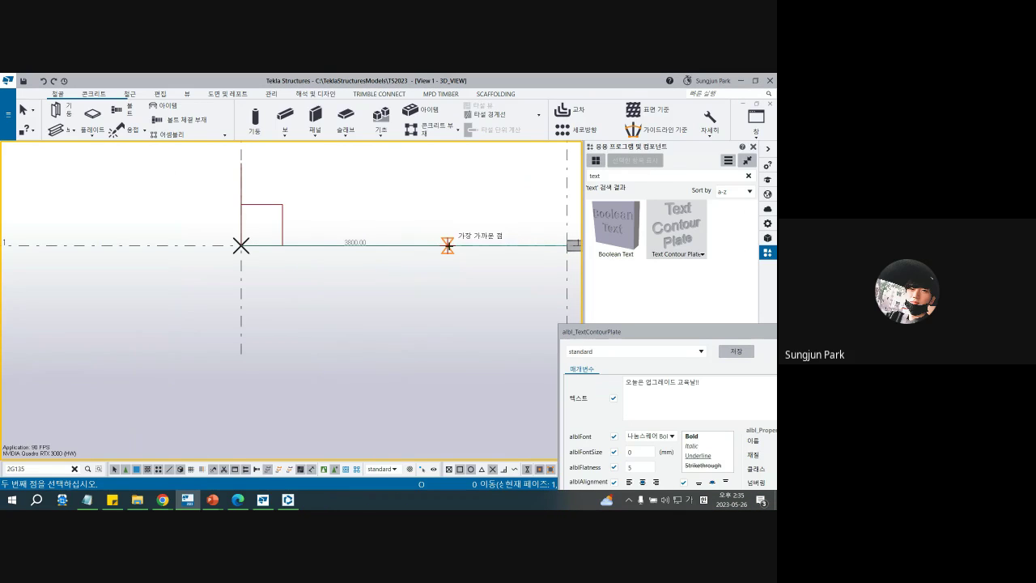
click(447, 245)
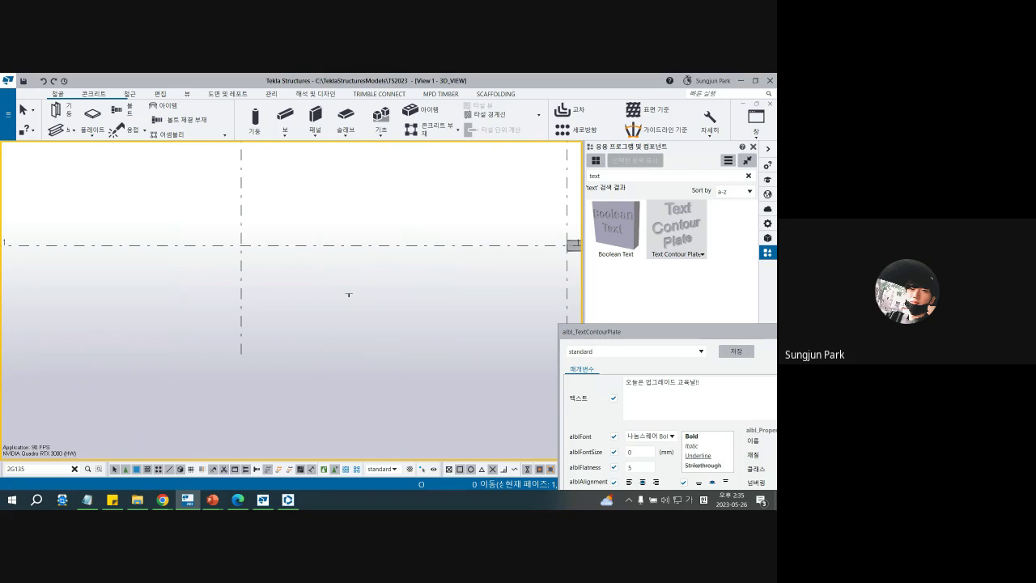
scroll(349, 295, down, 3)
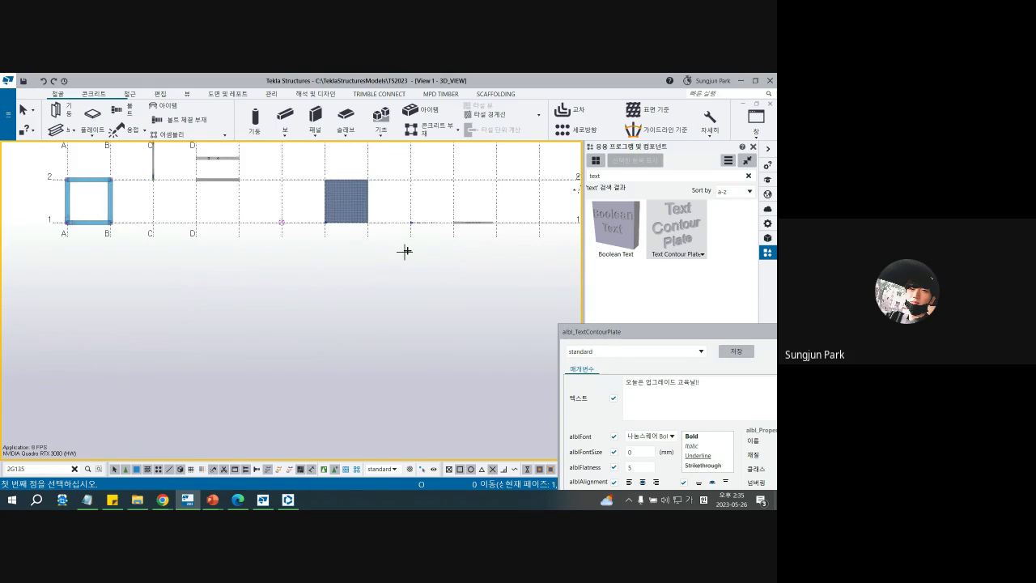
scroll(380, 238, up, 3)
key(ctrl+p)
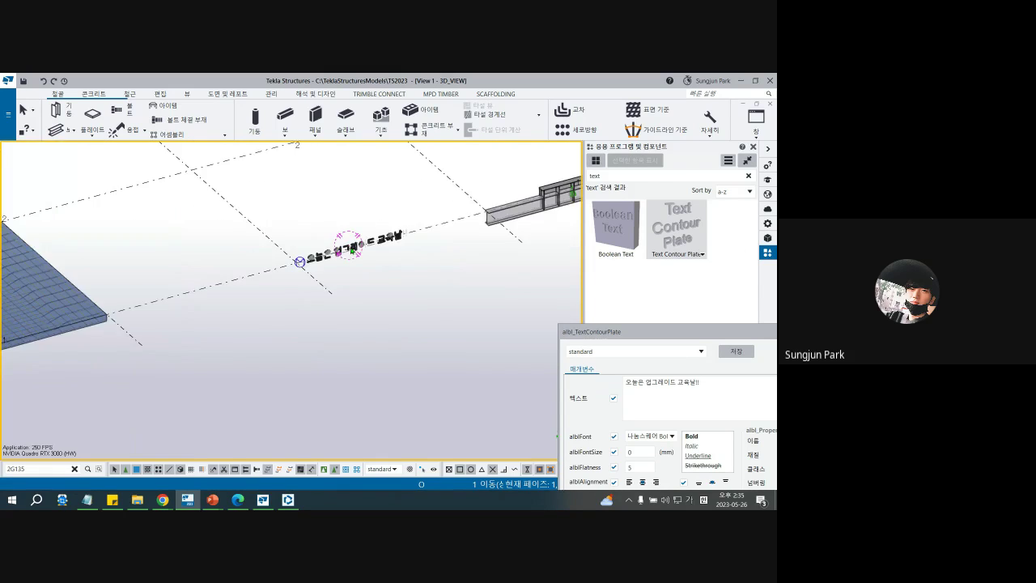
scroll(353, 249, up, 3)
scroll(341, 298, up, 4)
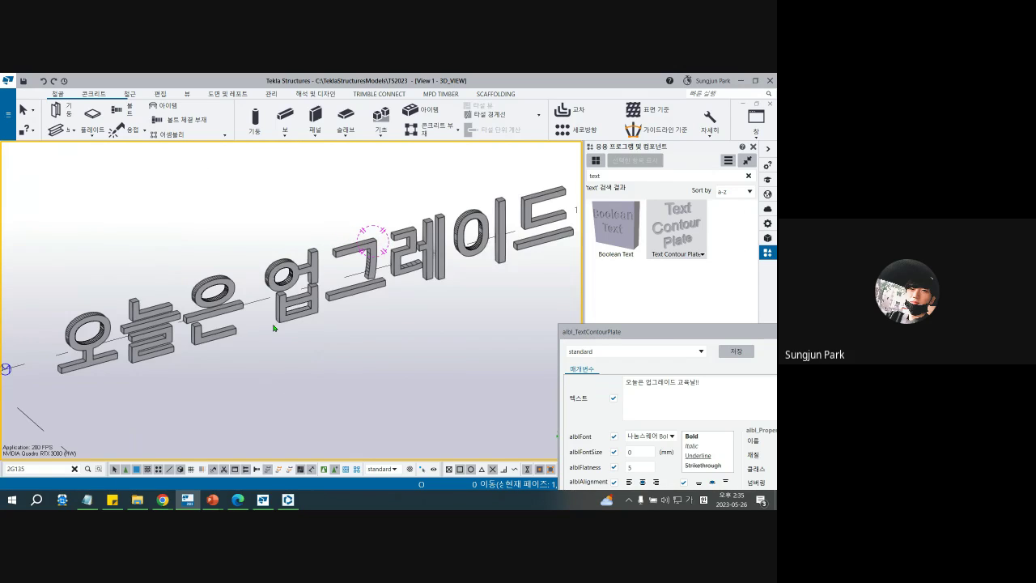
scroll(305, 332, down, 3)
Select the placed text component and choose 돋움 as its font
drag(613, 332, 535, 150)
scroll(155, 353, up, 2)
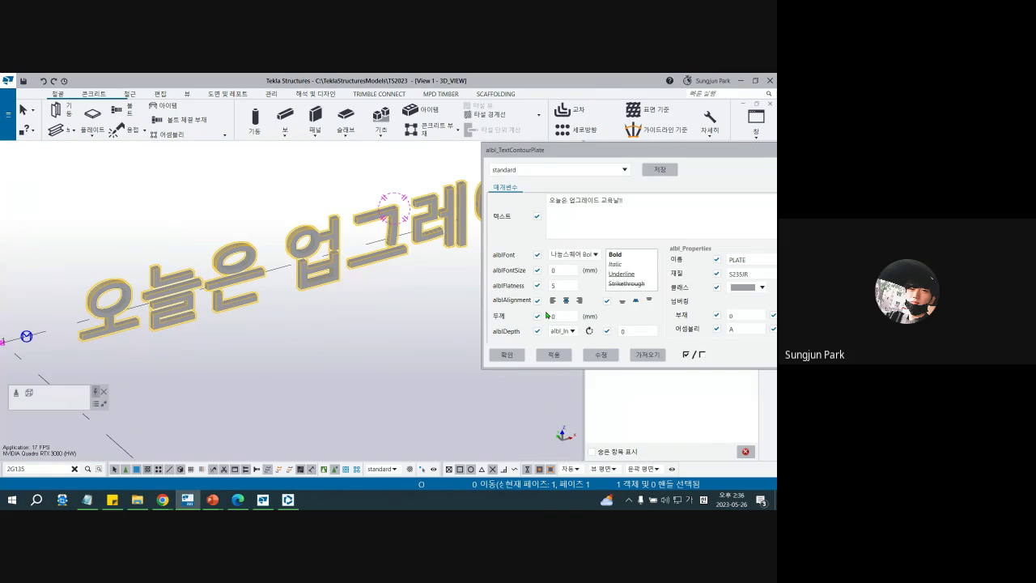
click(623, 259)
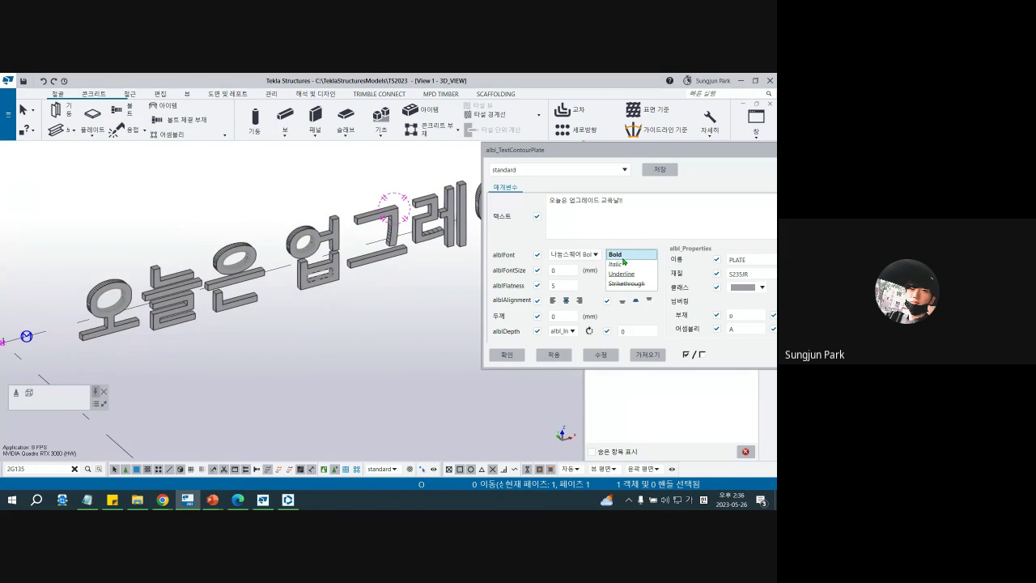
click(595, 255)
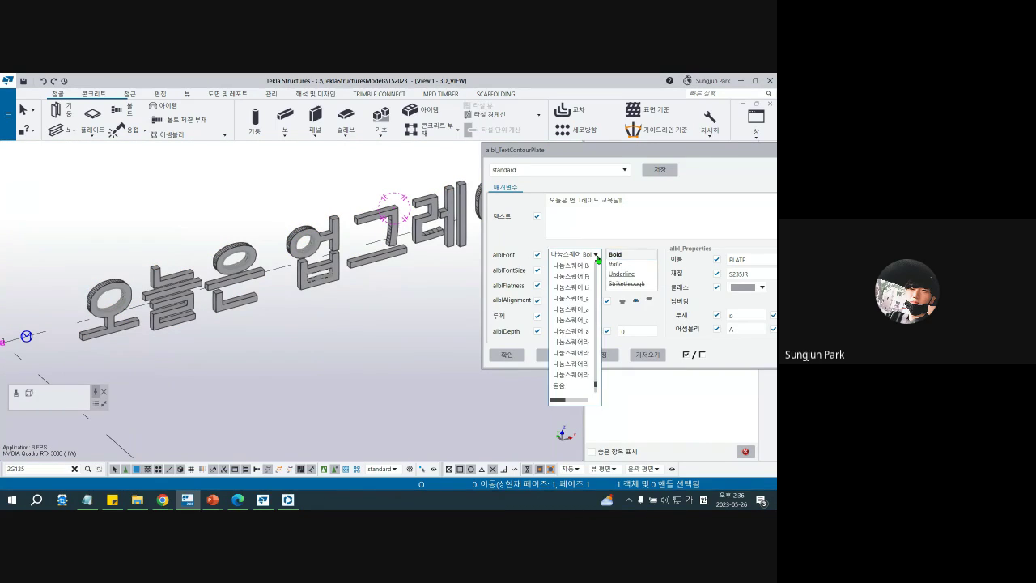
click(581, 385)
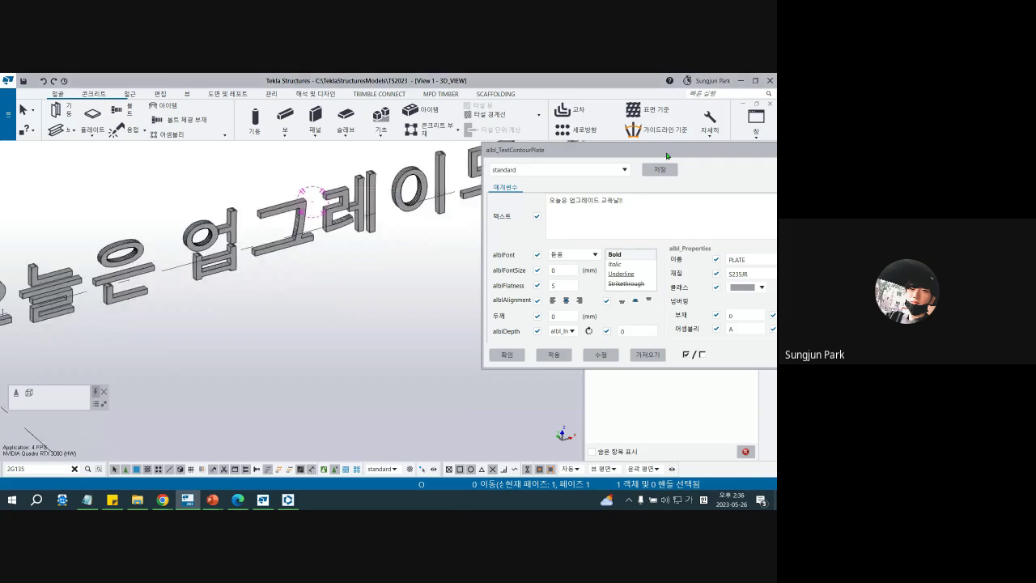
Set the text's material to DUMMY from the steel materials and apply the modified settings to the placed text
drag(666, 155, 449, 164)
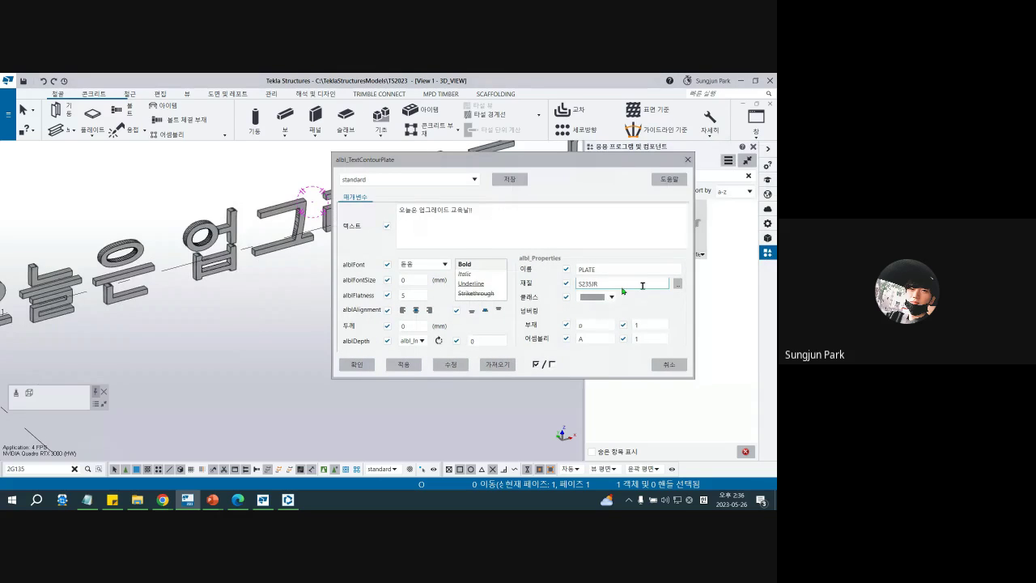
click(678, 283)
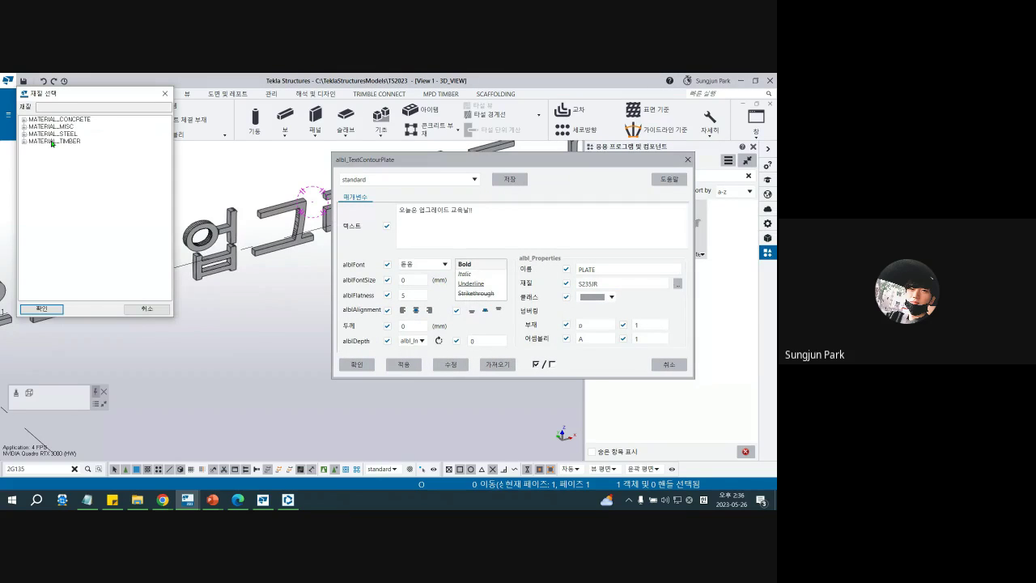
click(24, 135)
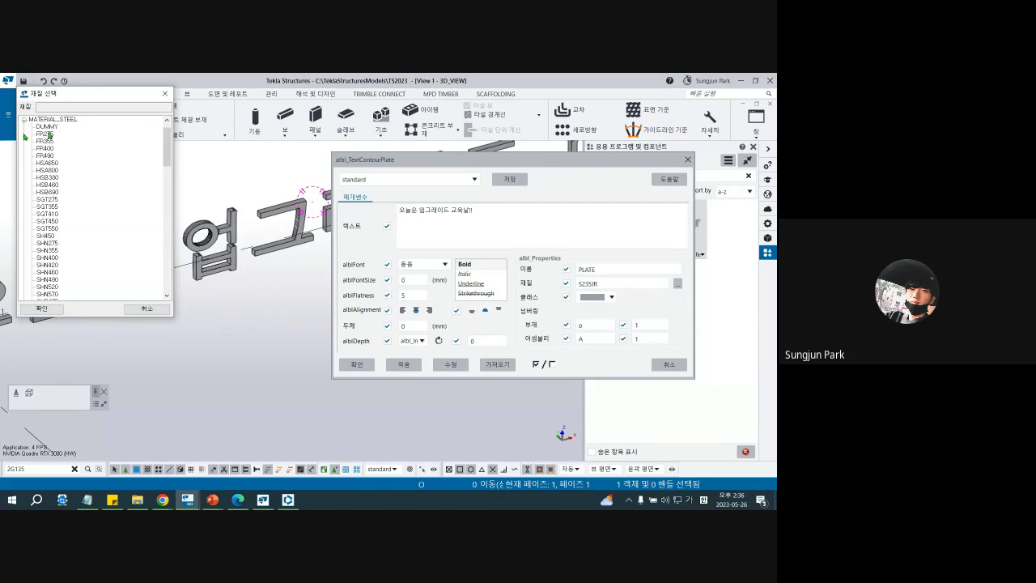
click(46, 126)
click(42, 309)
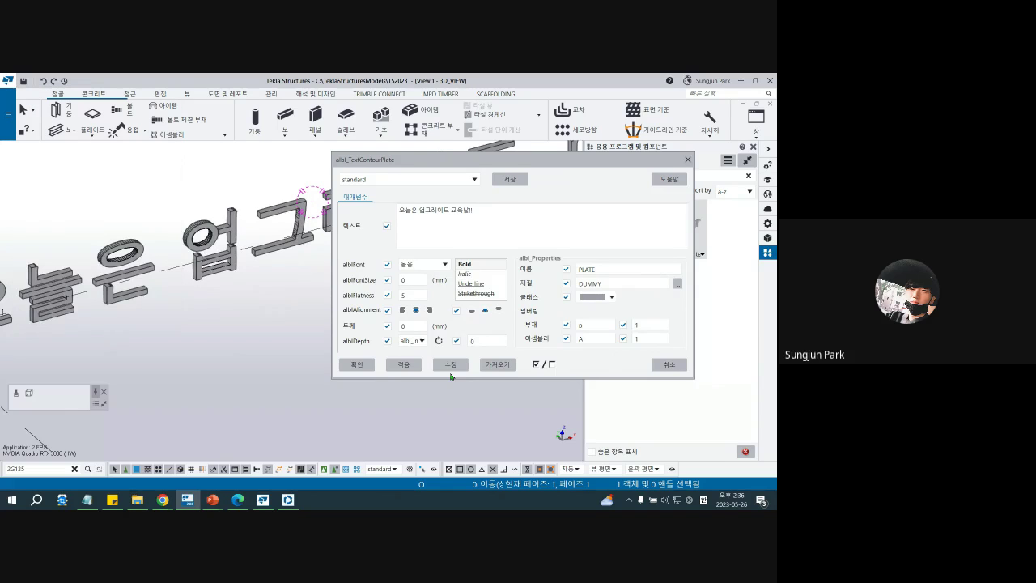
click(451, 366)
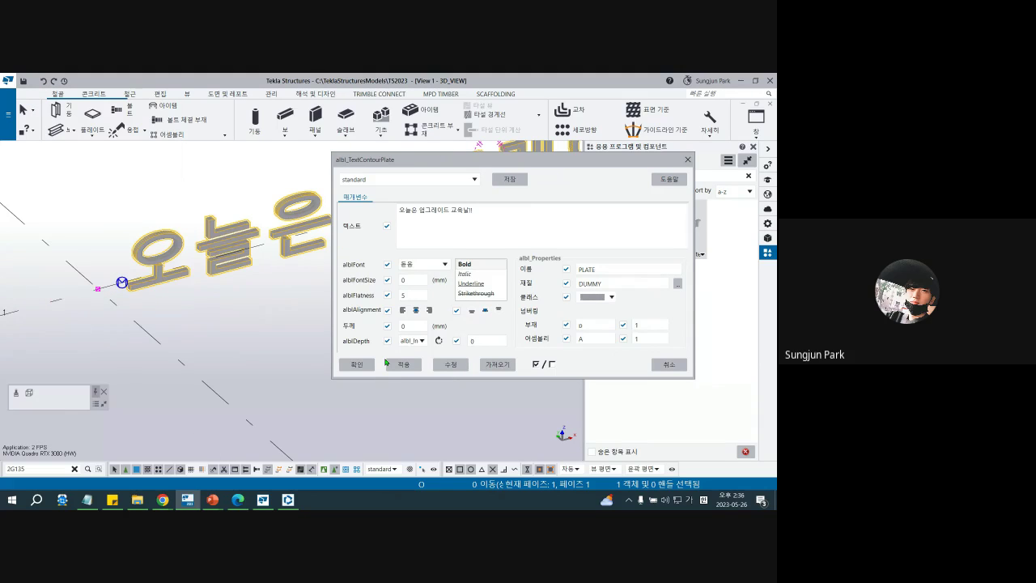
click(260, 345)
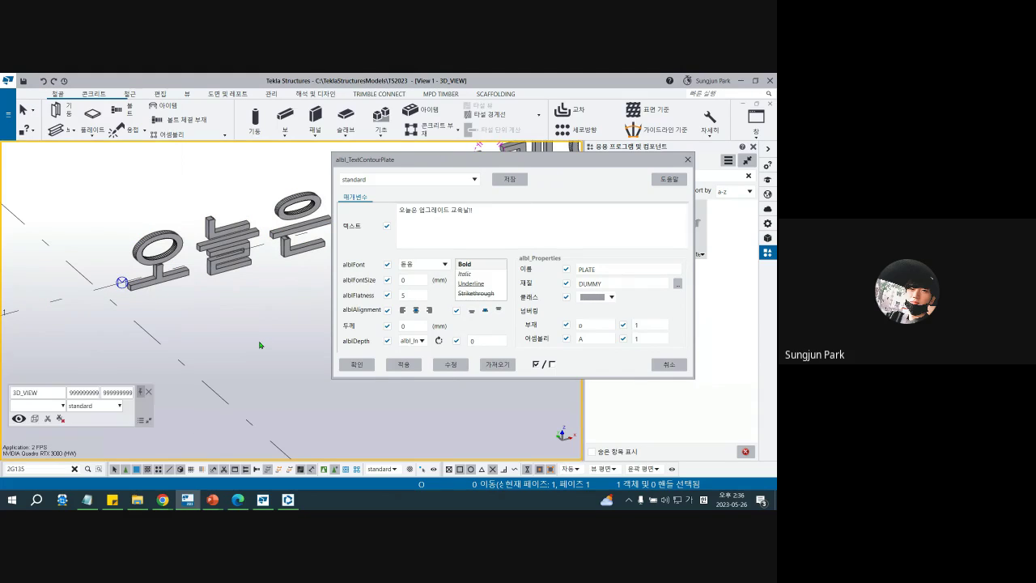
Change the text's class to the red colour, apply it to the placed text, and close the component settings
click(611, 298)
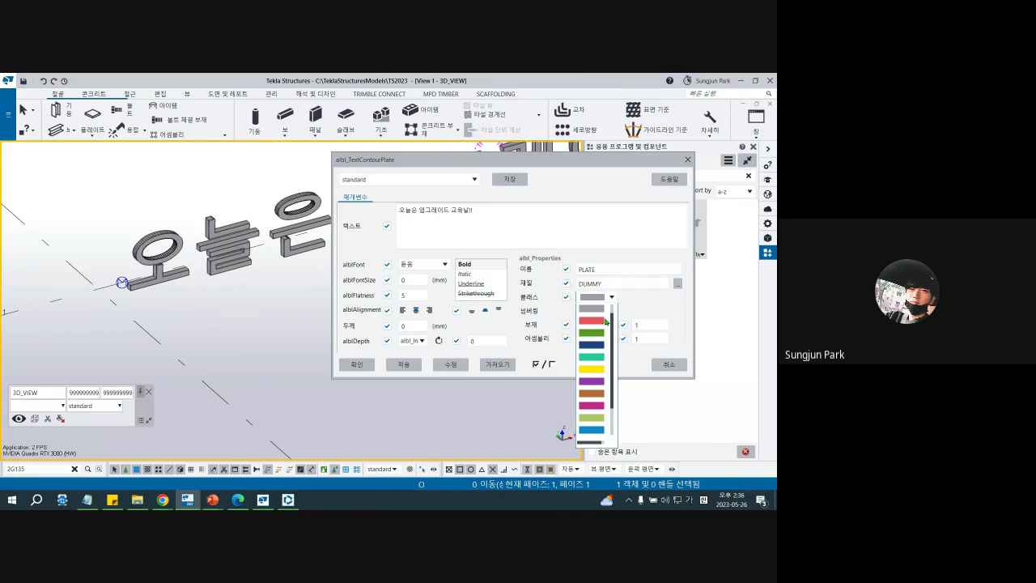
click(604, 321)
click(441, 369)
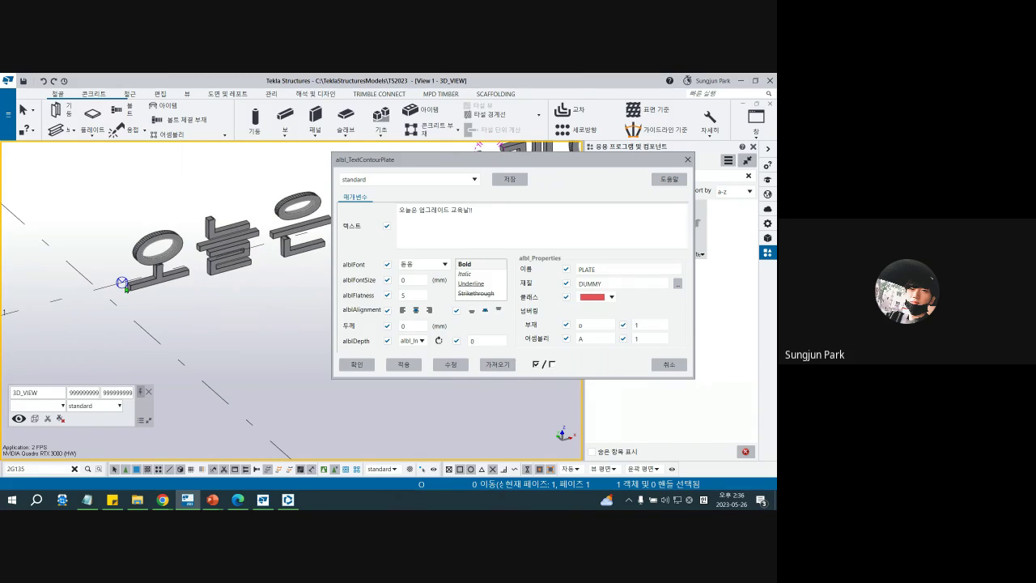
click(450, 364)
click(291, 336)
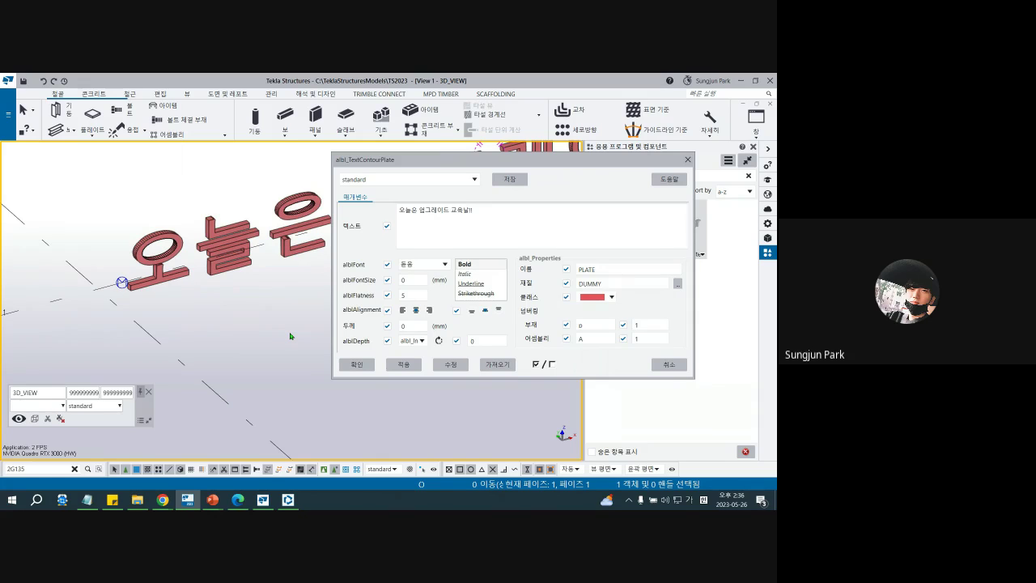
click(677, 368)
middle_drag(452, 326, 344, 353)
right_click(442, 285)
click(486, 290)
scroll(465, 302, down, 3)
middle_drag(466, 302, 392, 326)
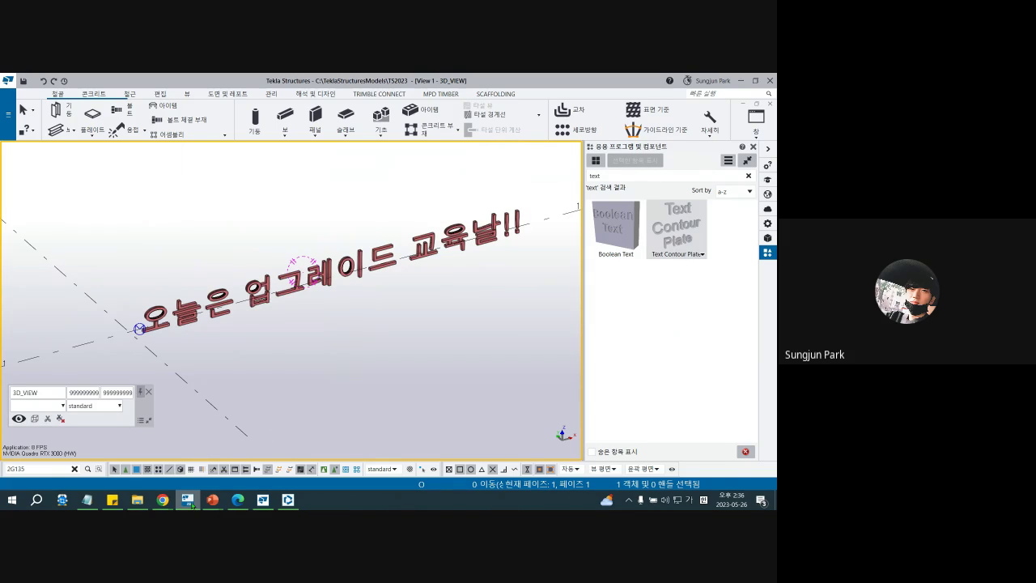
Switch to PowerPoint to present 확장 프로그램 slide 32, end the slide show, and return to Tekla Structures
click(187, 501)
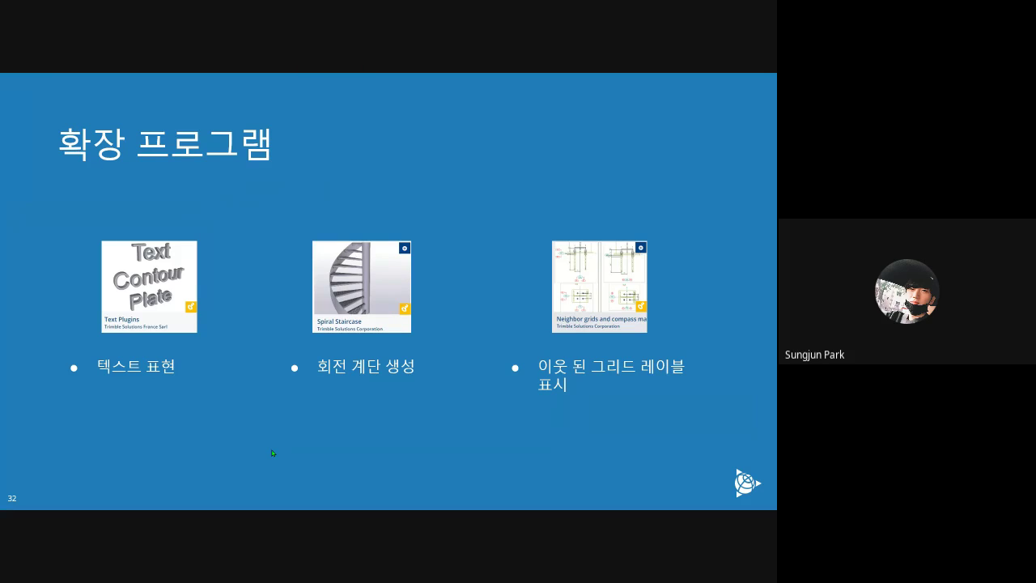
key(Escape)
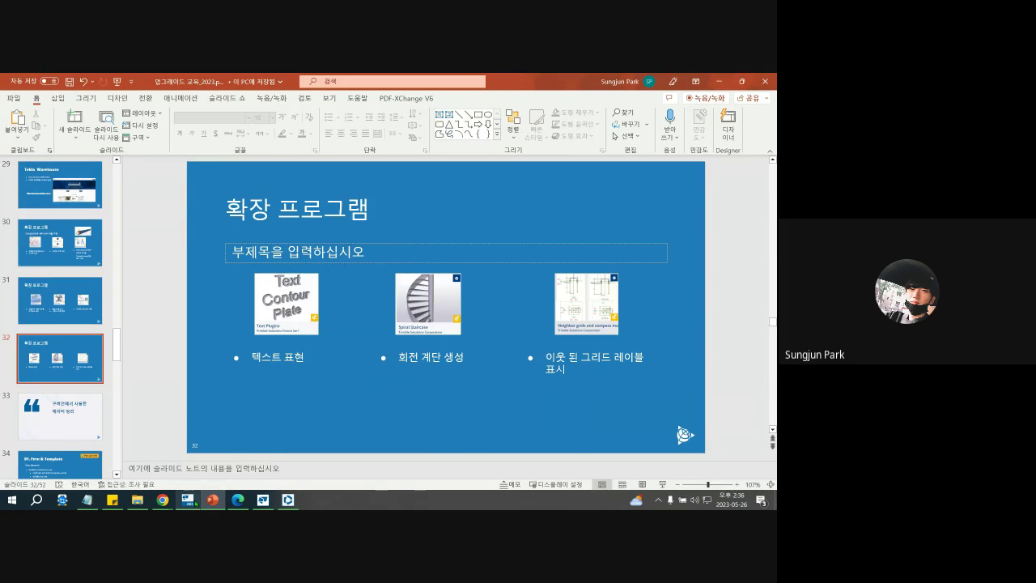
click(187, 500)
Search the components for "stair" in place of the text search
drag(633, 175, 501, 164)
key(BackSpace)
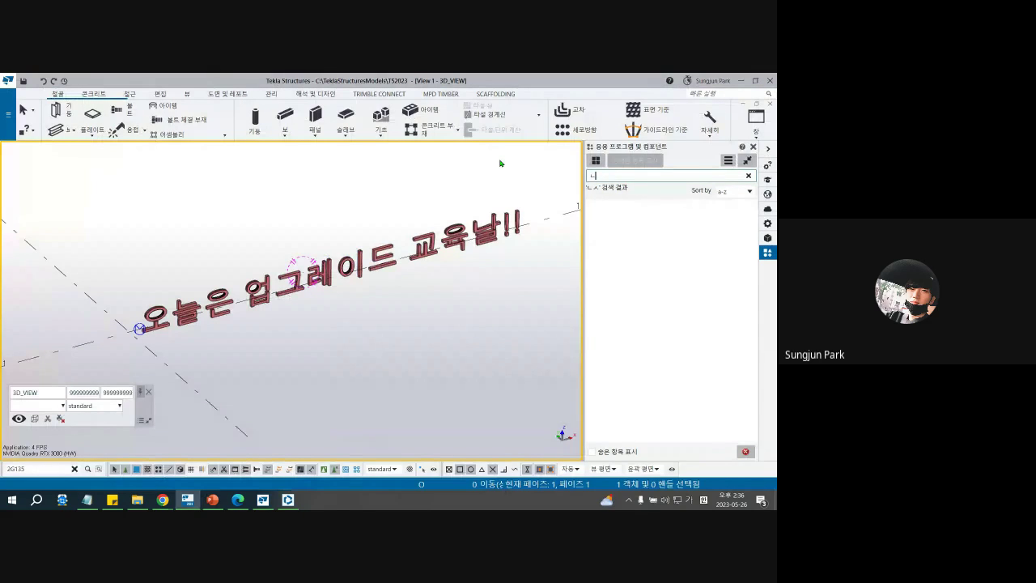
text(sti)
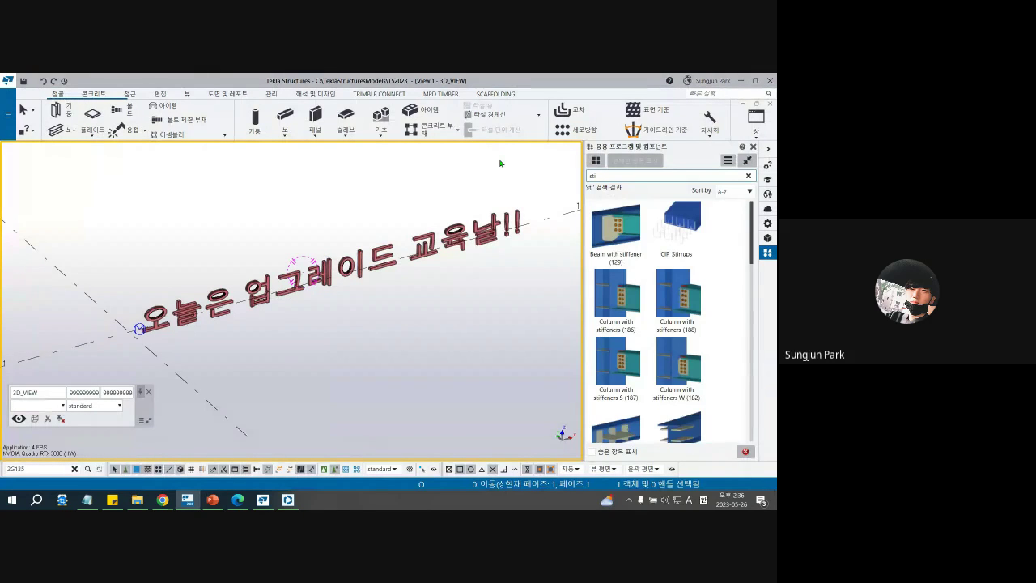
key(BackSpace)
text(air)
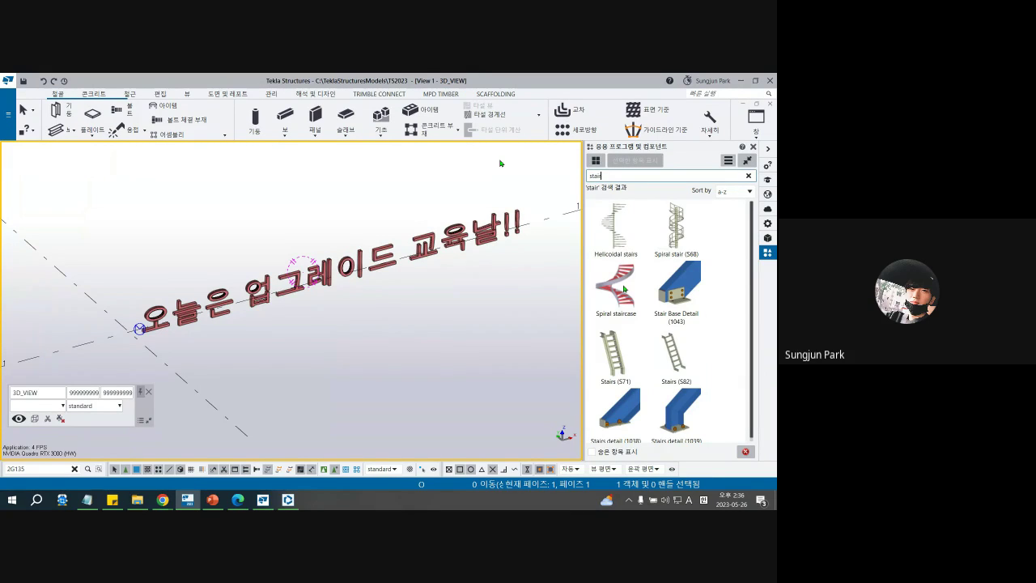
Open the Spiral staircase component's settings and select the staircase type without a central column
click(625, 289)
double_click(624, 289)
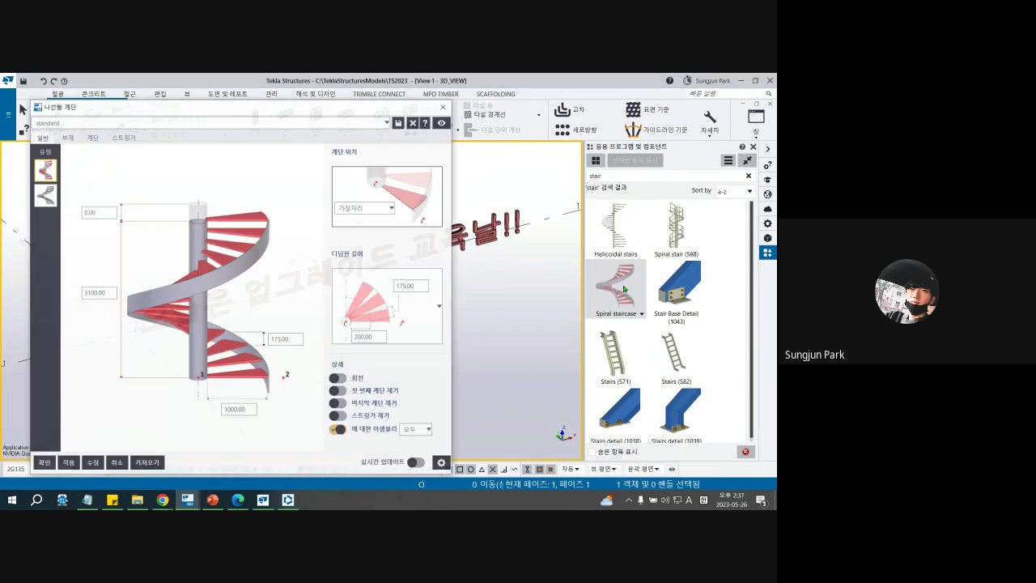
drag(251, 111, 521, 102)
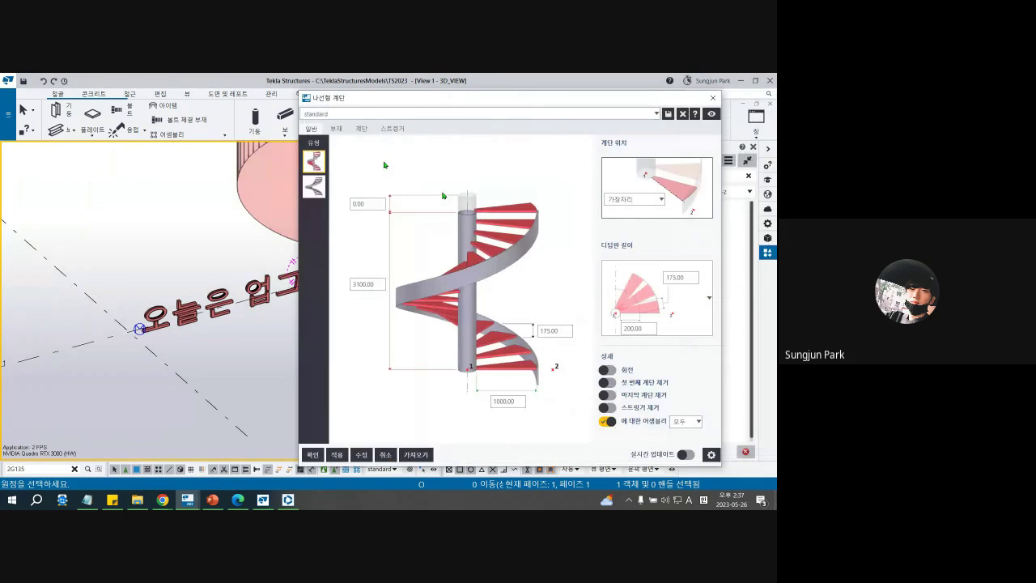
click(314, 188)
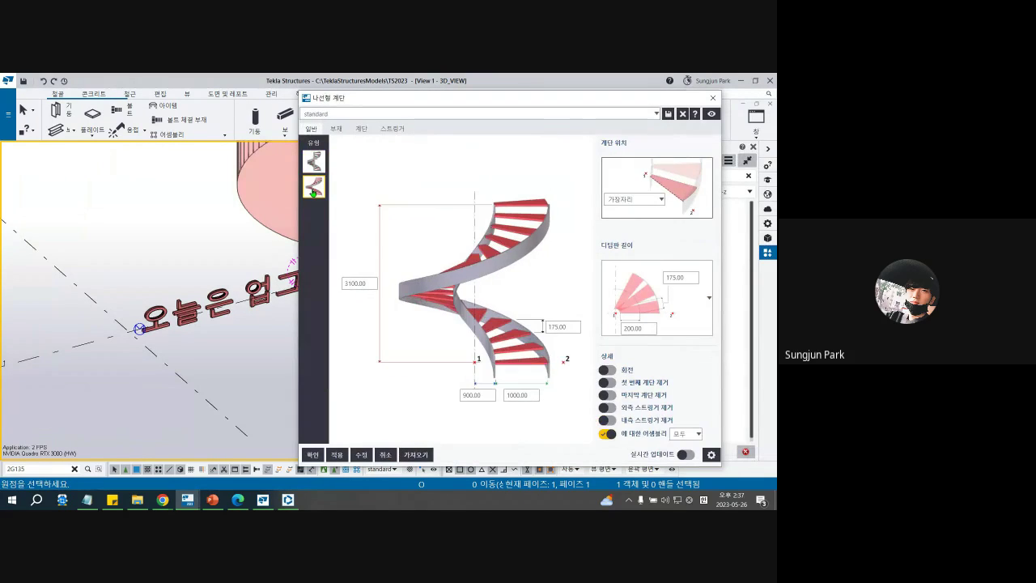
Place the spiral staircase in plan view at a free grid intersection, pointing its first step toward the adjacent intersection to its right
click(313, 164)
click(313, 188)
middle_drag(188, 219, 143, 222)
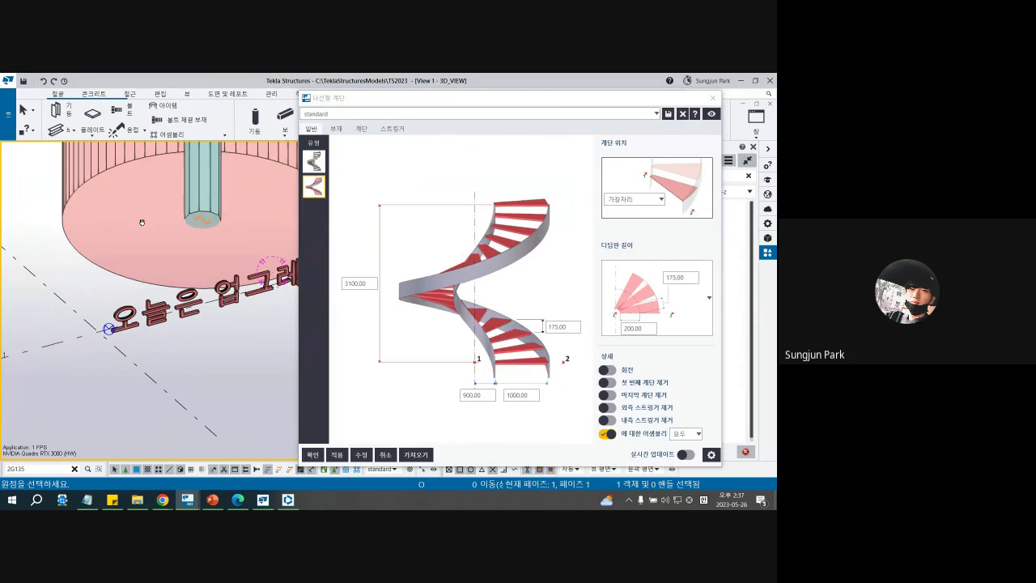
scroll(141, 222, down, 5)
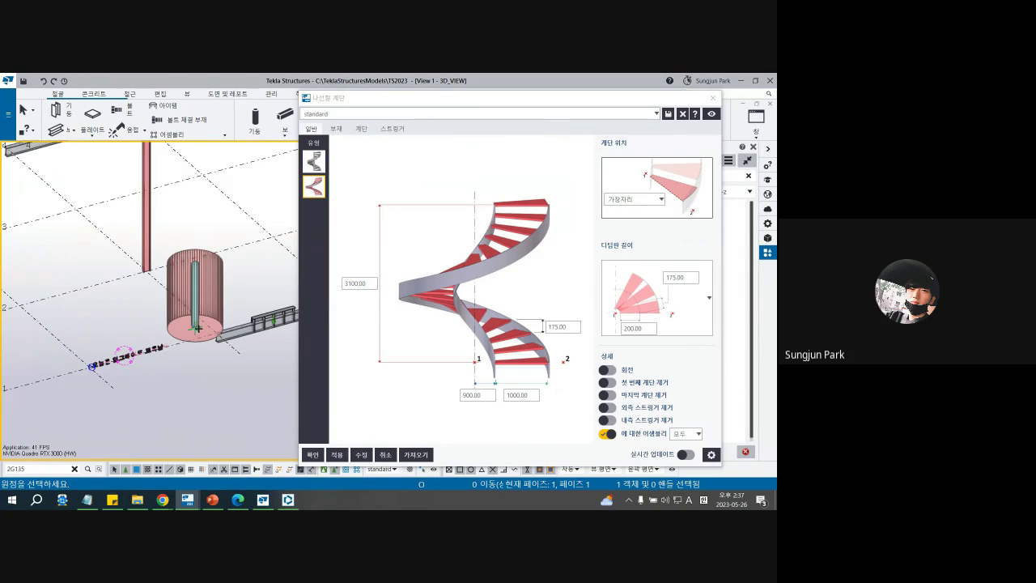
key(ctrl+p)
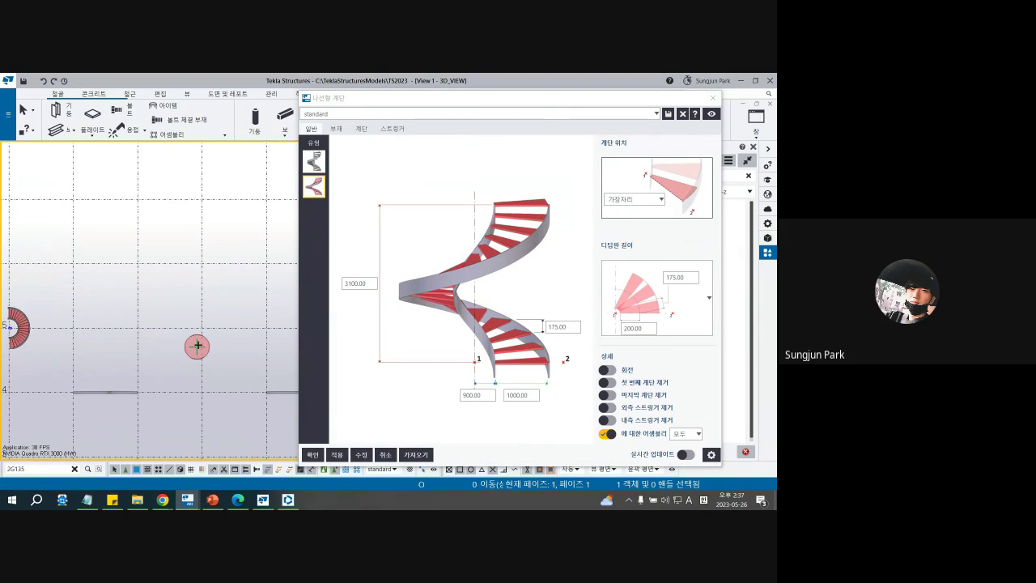
click(197, 346)
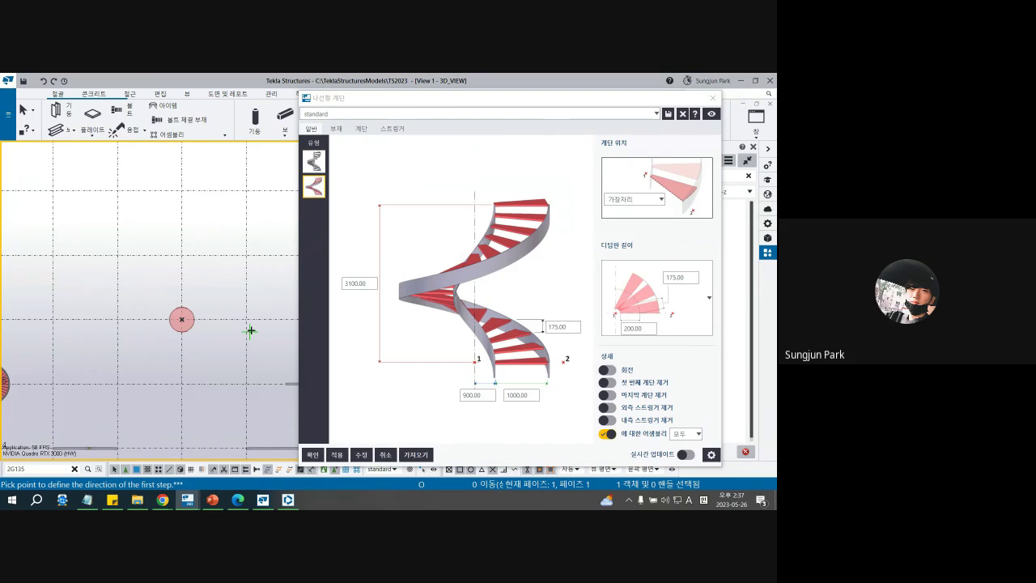
click(248, 320)
right_click(217, 286)
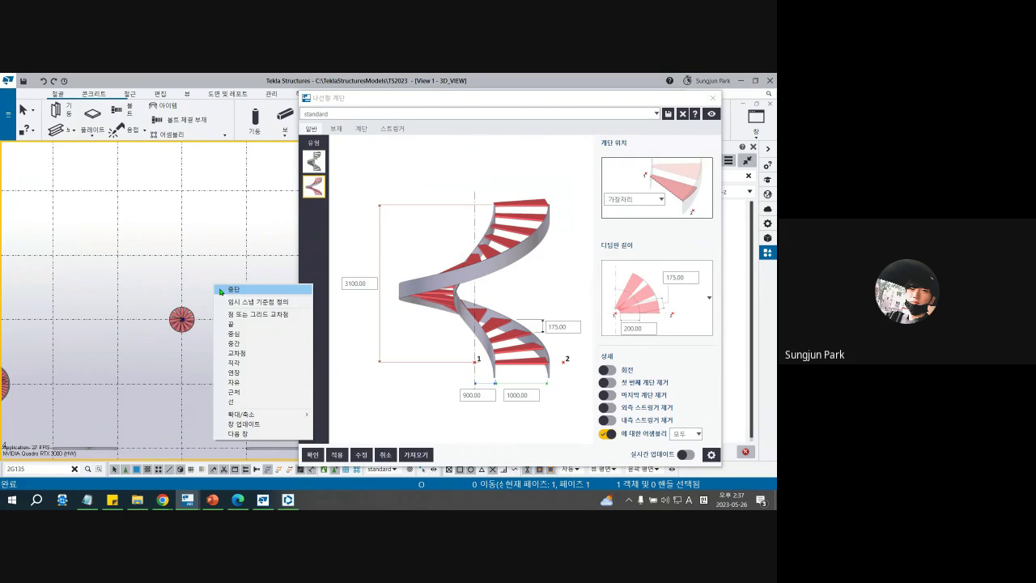
click(231, 289)
Modify the placed staircase in the 3D view to the type without a central column and inspect its new shape
key(ctrl+p)
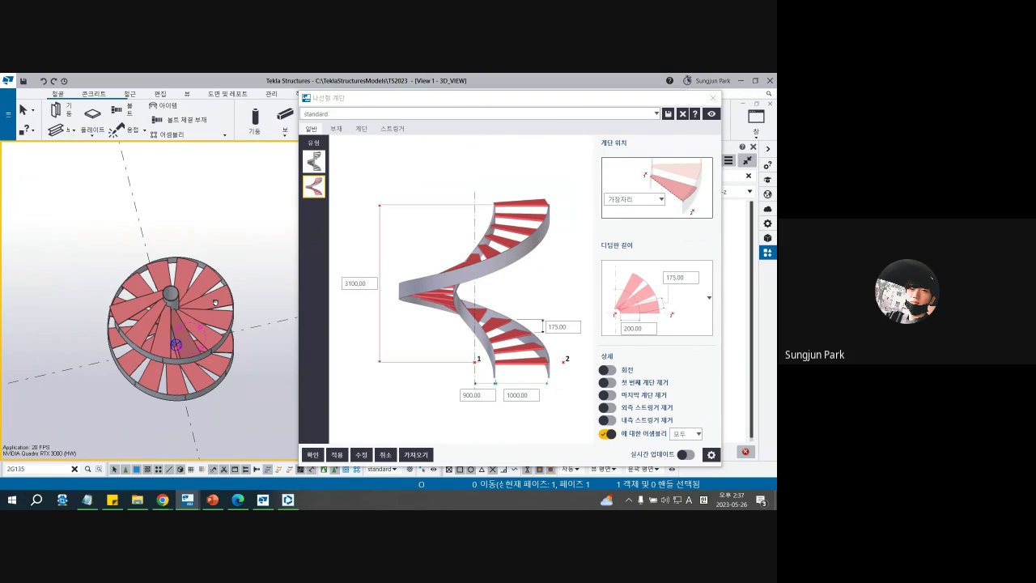
ctrl+middle_drag(216, 302, 179, 347)
scroll(179, 350, up, 3)
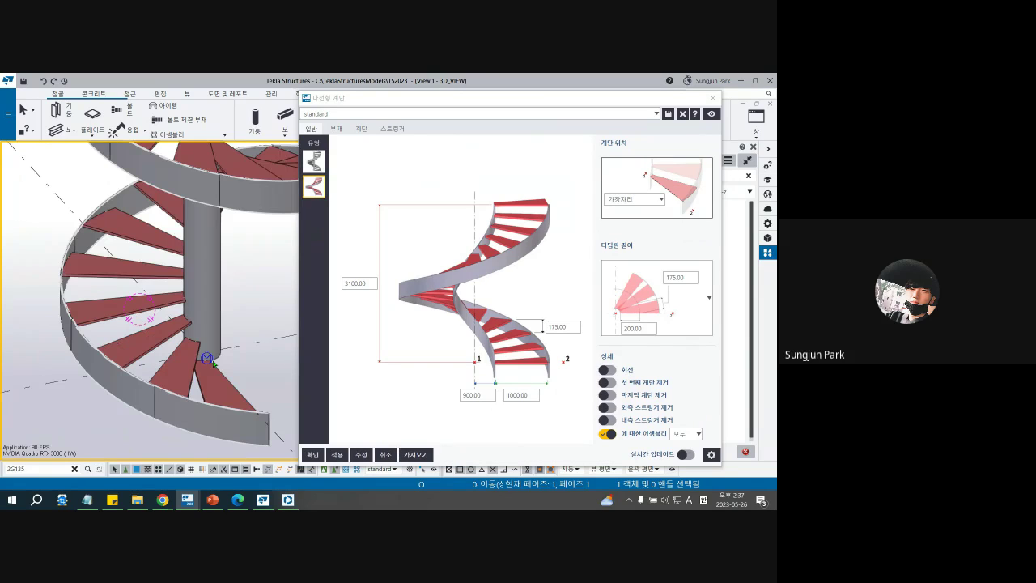
scroll(209, 358, down, 3)
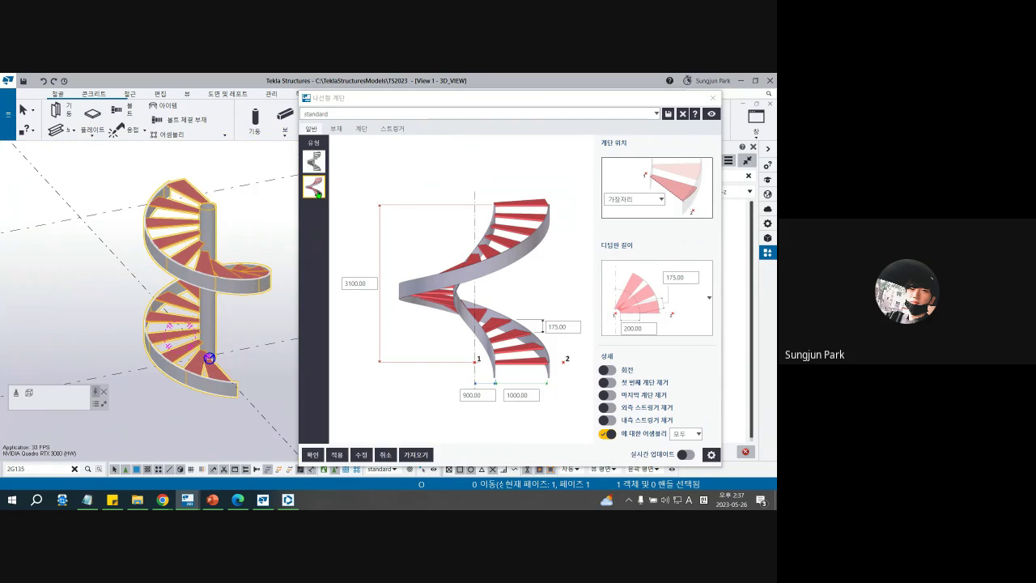
click(317, 192)
click(361, 455)
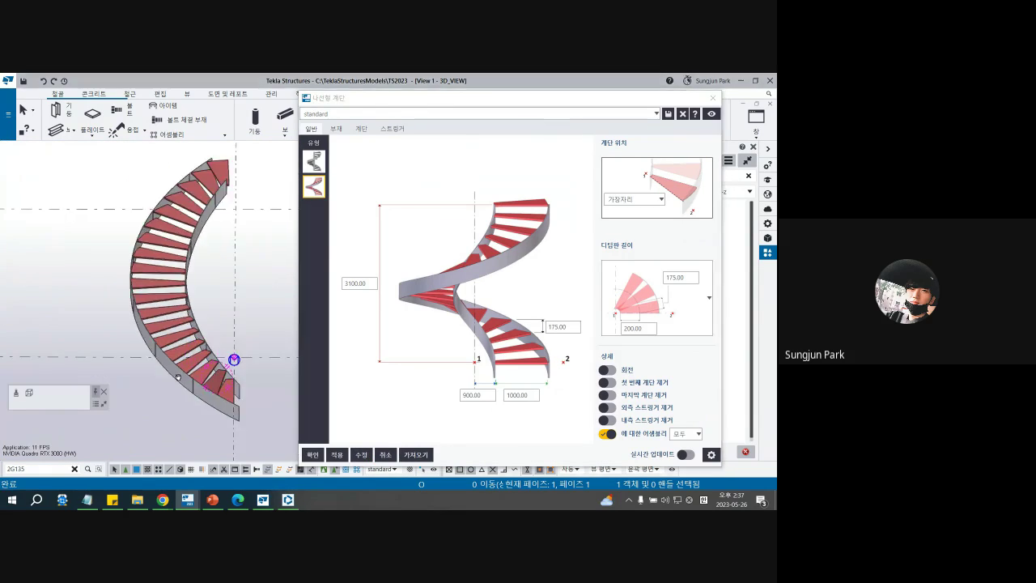
ctrl+middle_drag(178, 377, 123, 369)
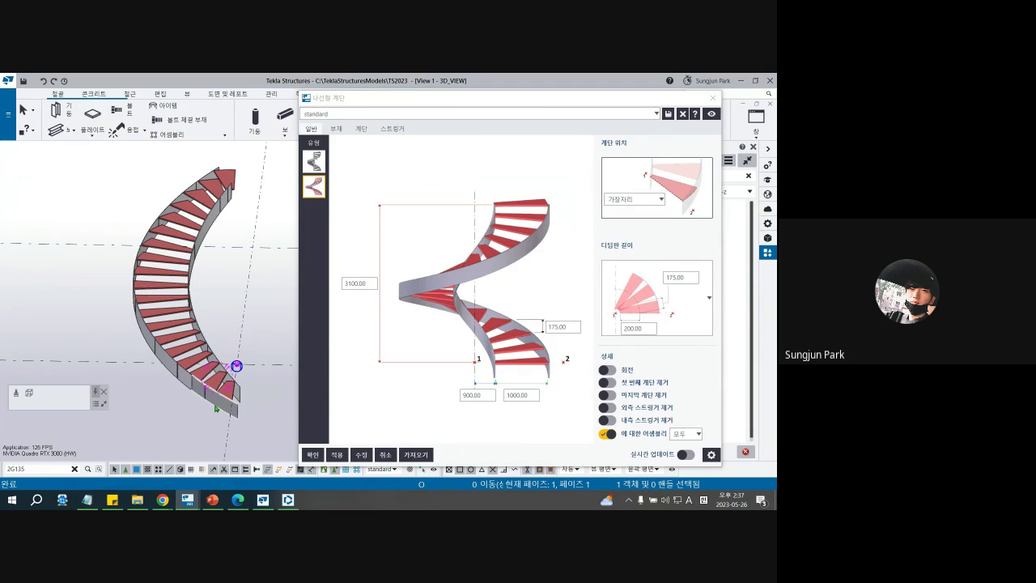
Set the stringer type to 나선형 보 (spiral beam) and check the matching spiral beam command among the steel beam commands
click(336, 129)
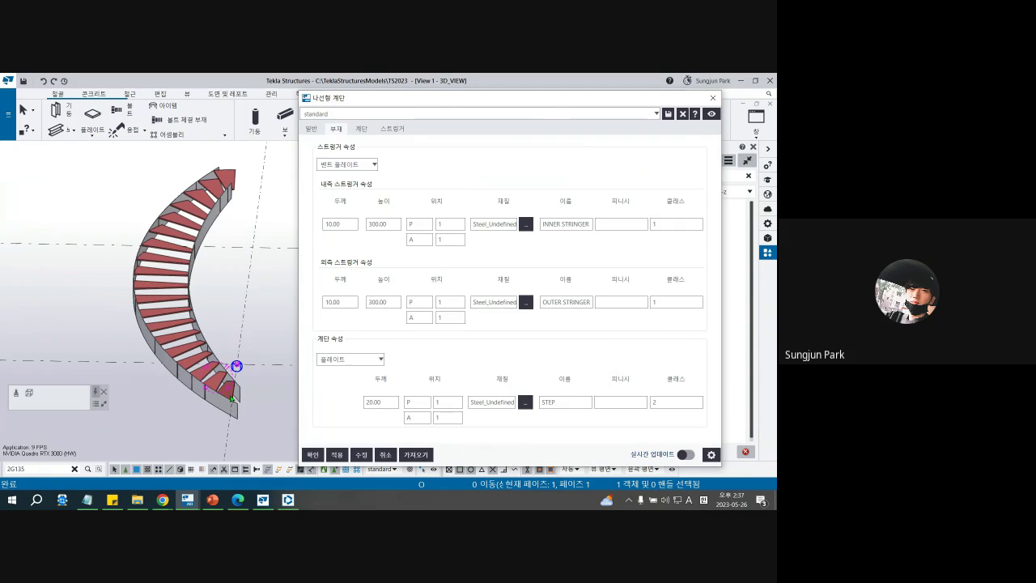
scroll(224, 413, up, 5)
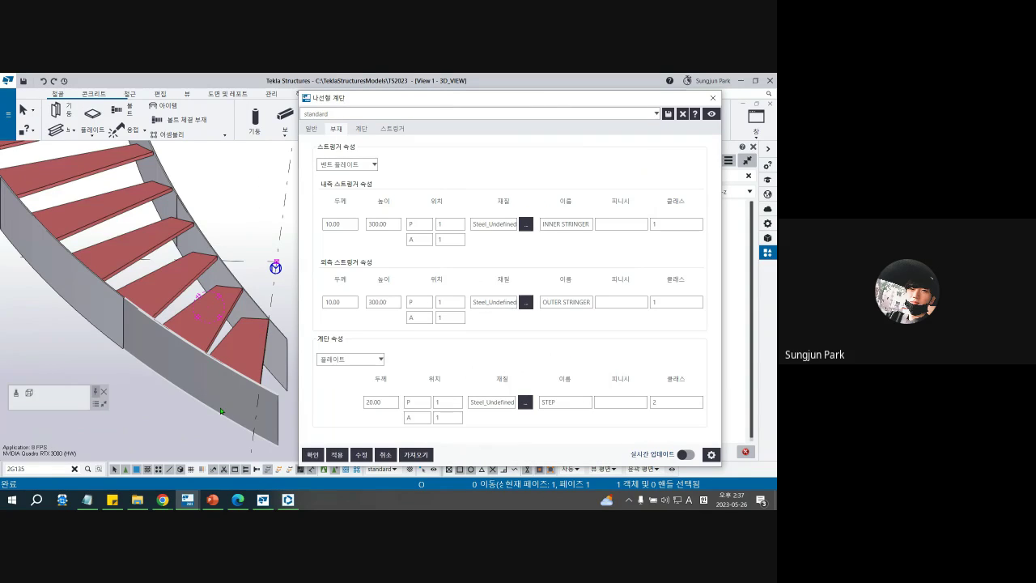
click(371, 170)
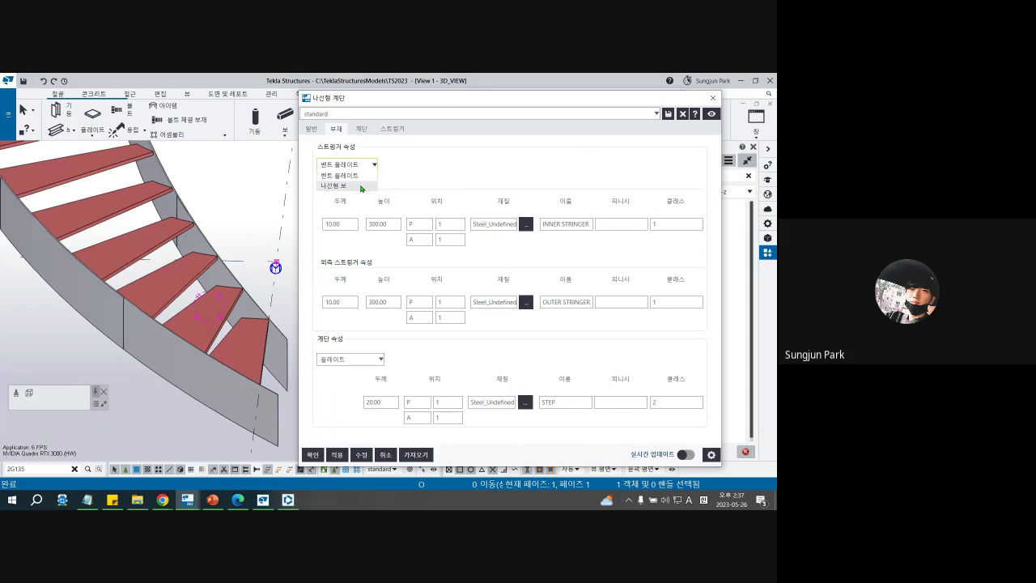
click(361, 186)
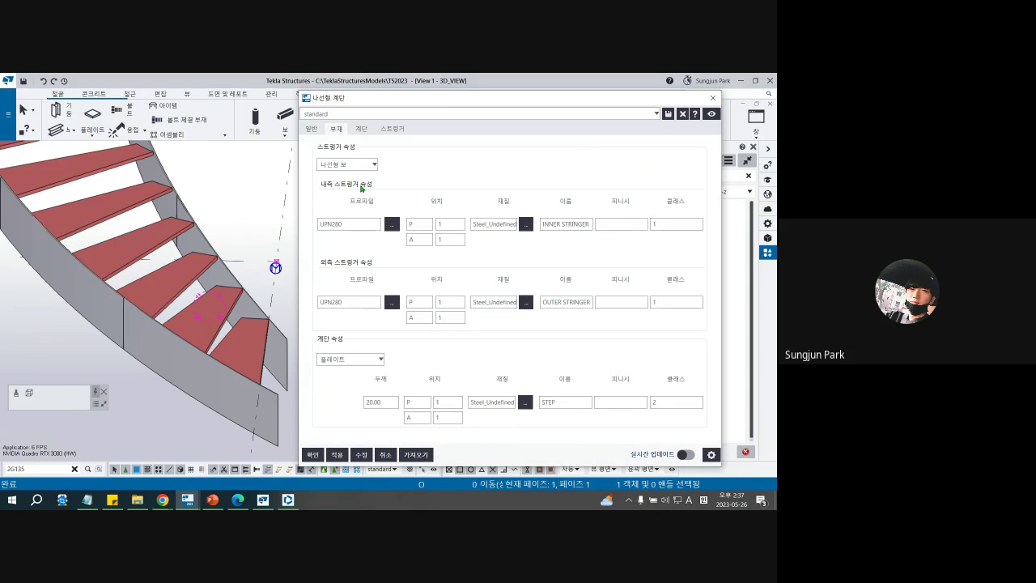
click(72, 130)
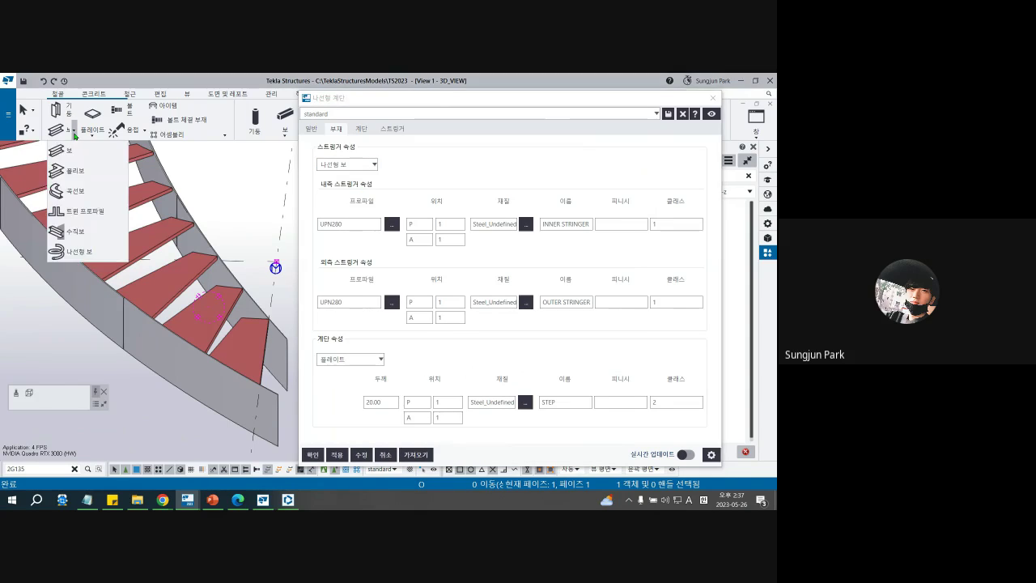
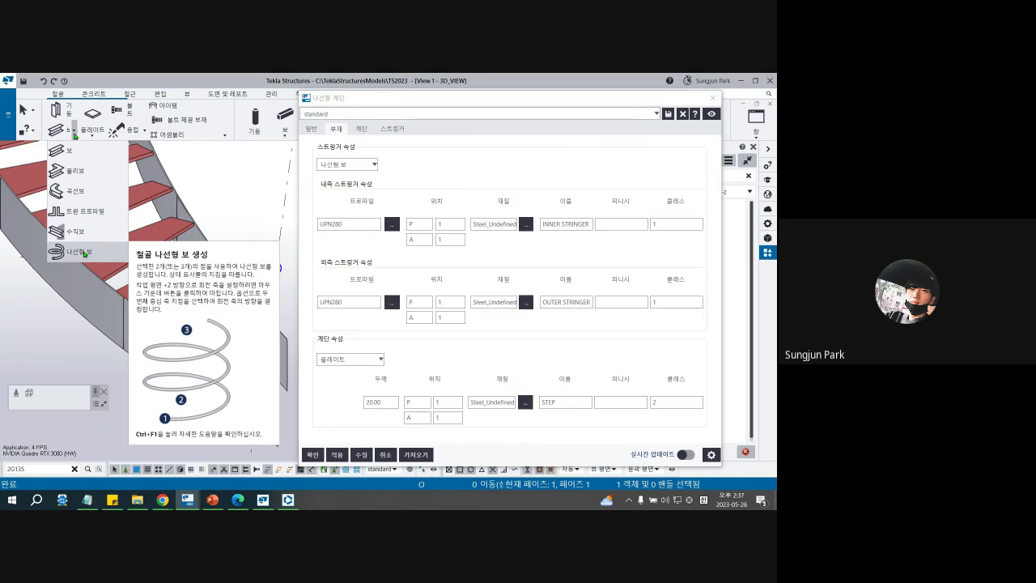
click(424, 179)
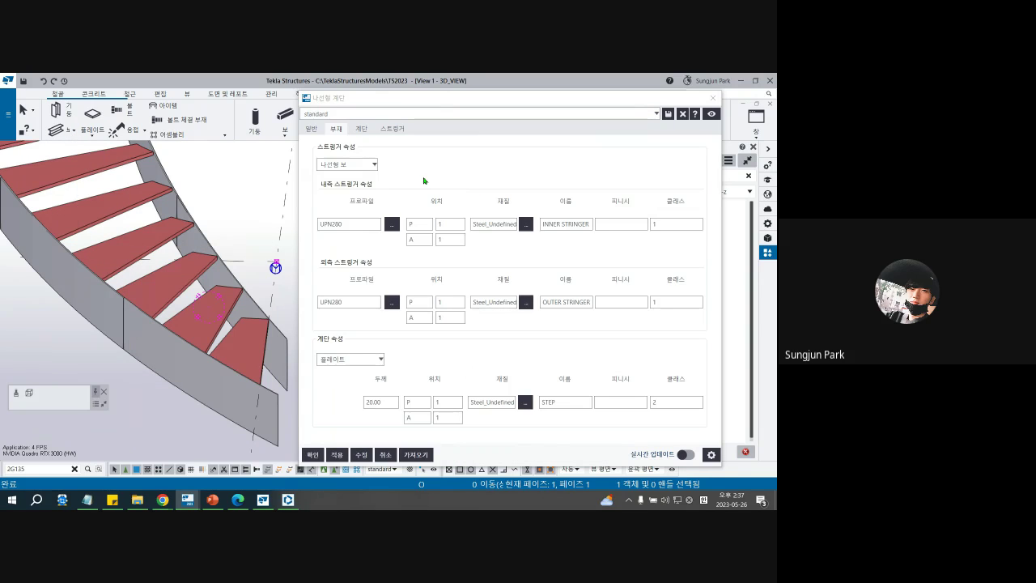
Choose the channel profile [300X90X12X16 from the profile catalog for the inner stringer
click(391, 225)
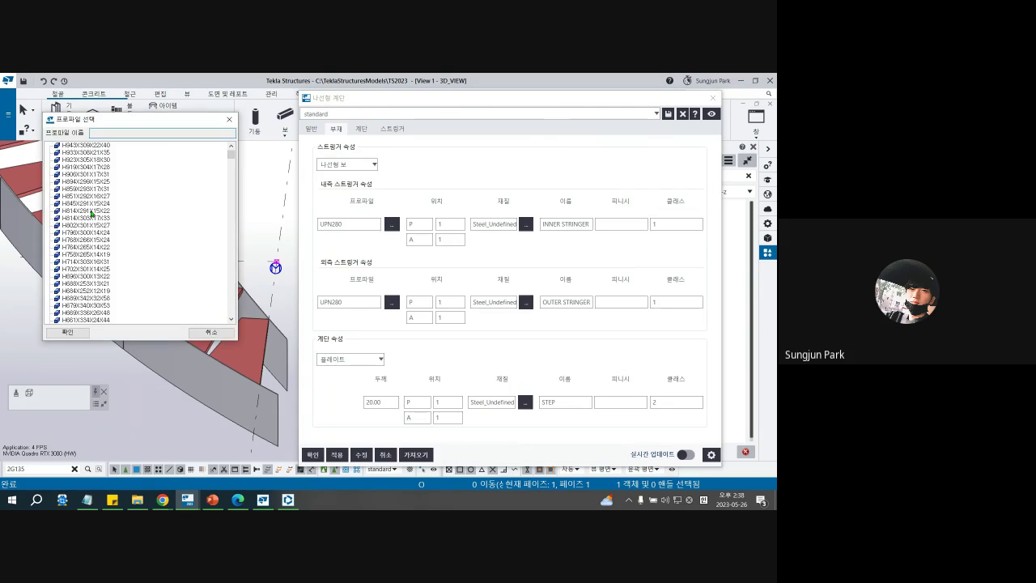
scroll(93, 214, down, 10)
scroll(95, 217, down, 10)
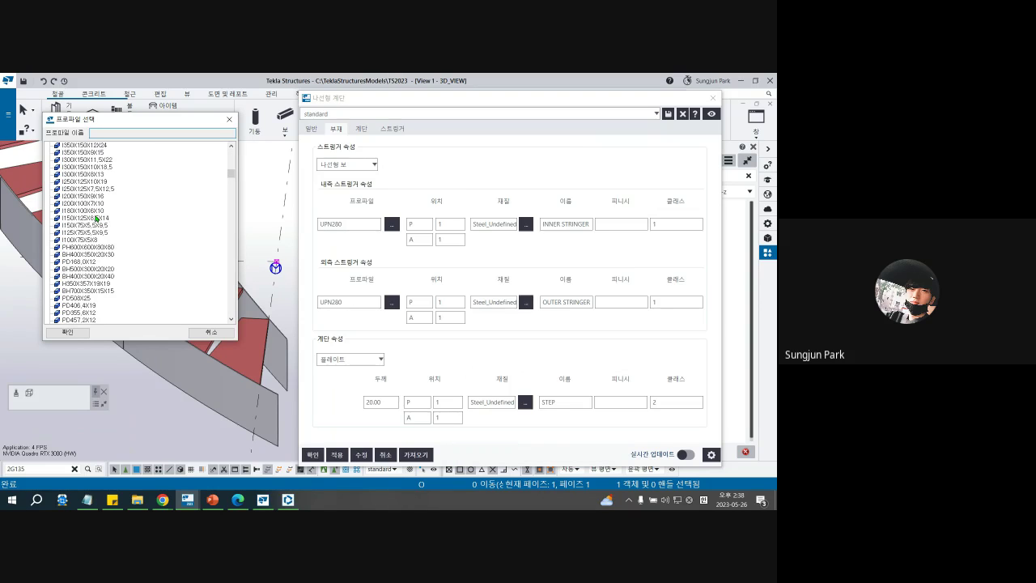
scroll(96, 218, down, 7)
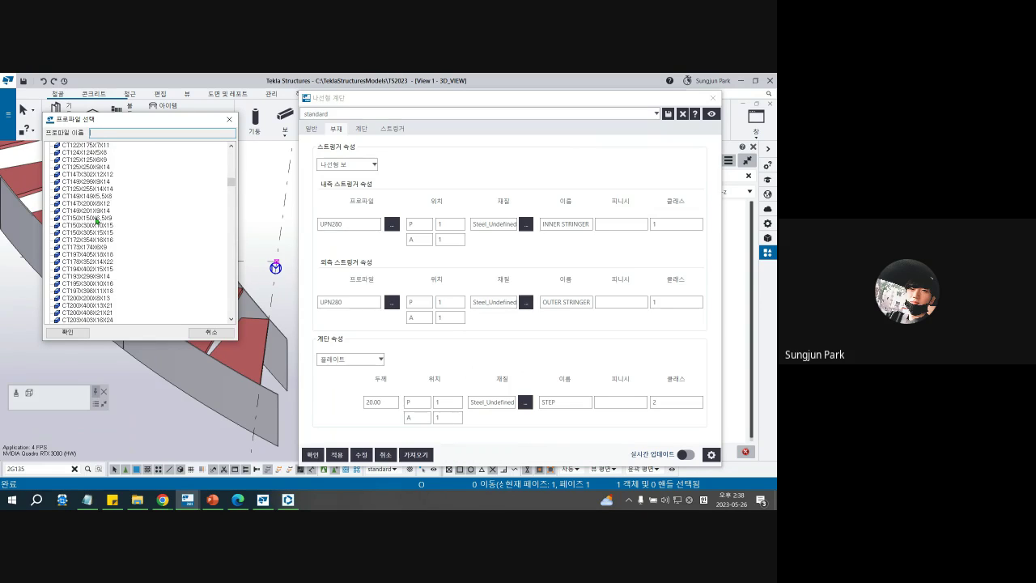
scroll(96, 219, down, 10)
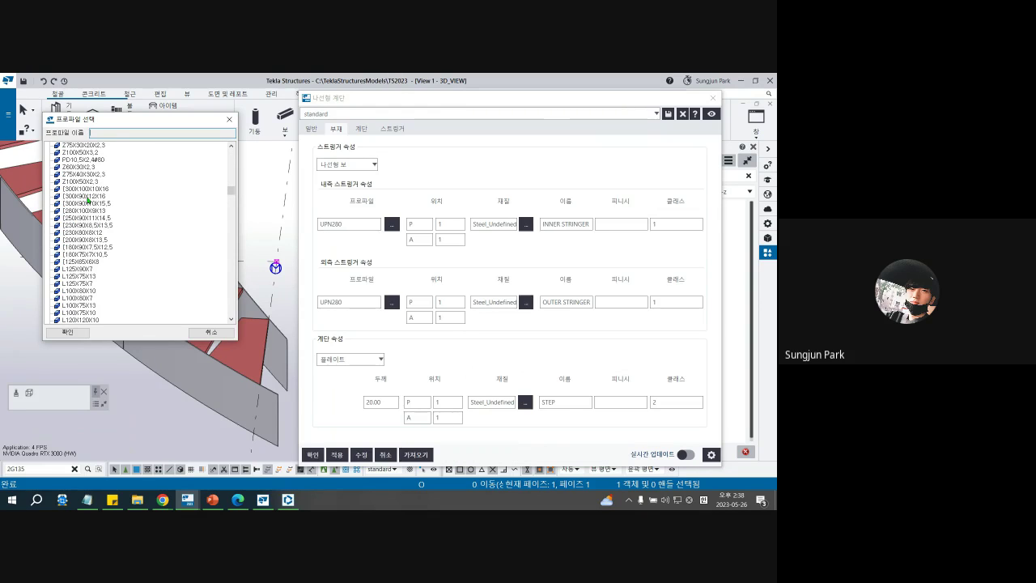
click(85, 196)
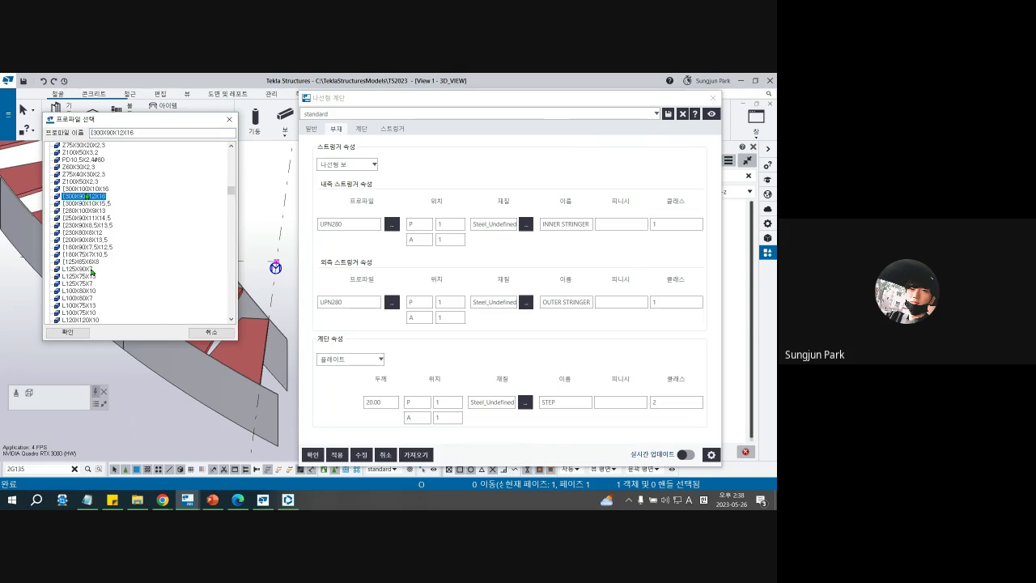
click(67, 332)
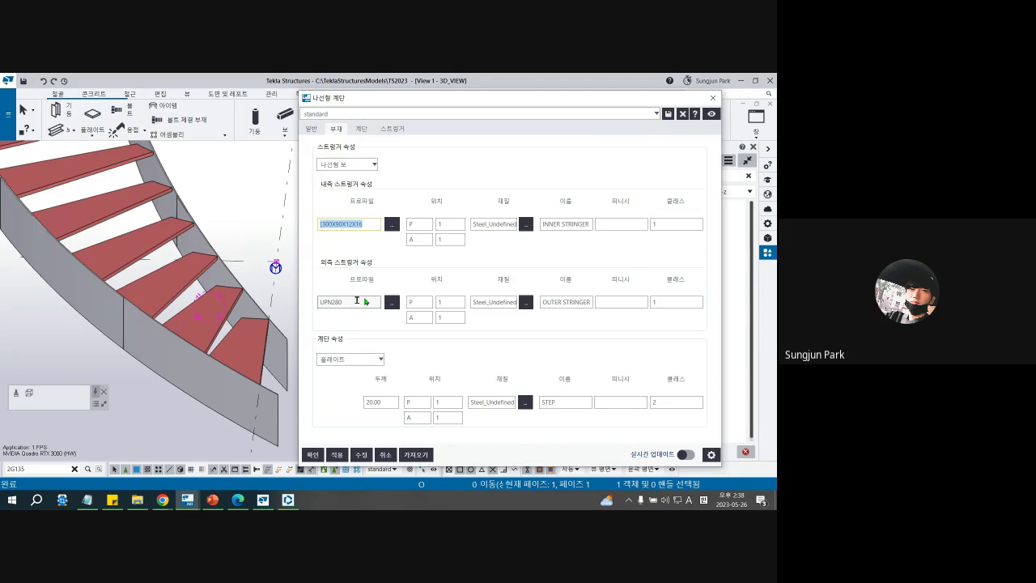
Set the outer stringer's profile to [300X90X12X16, apply it to the placed staircase, and inspect the stringers
double_click(357, 301)
text([300X90X12X16)
click(362, 456)
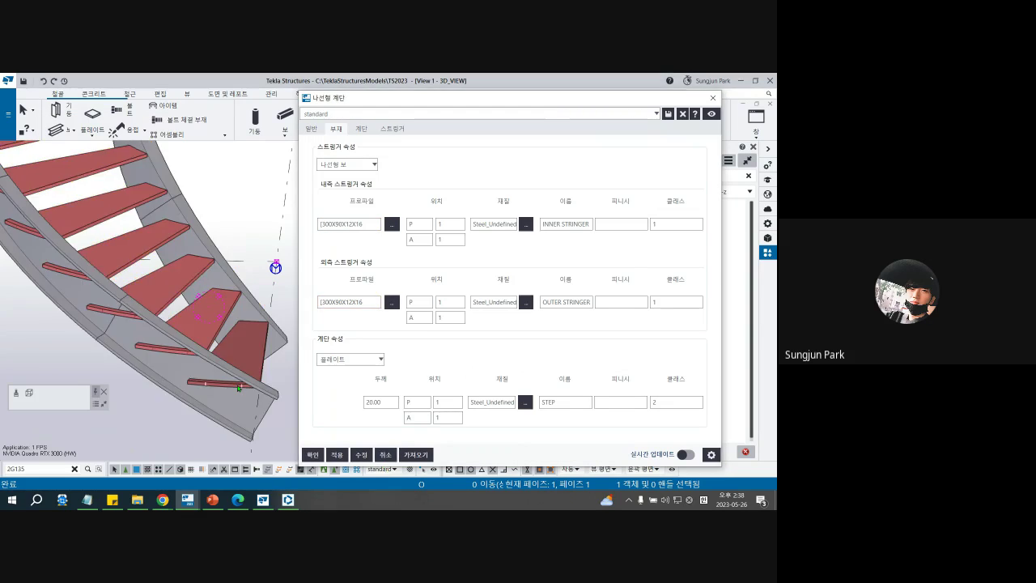
scroll(200, 373, down, 4)
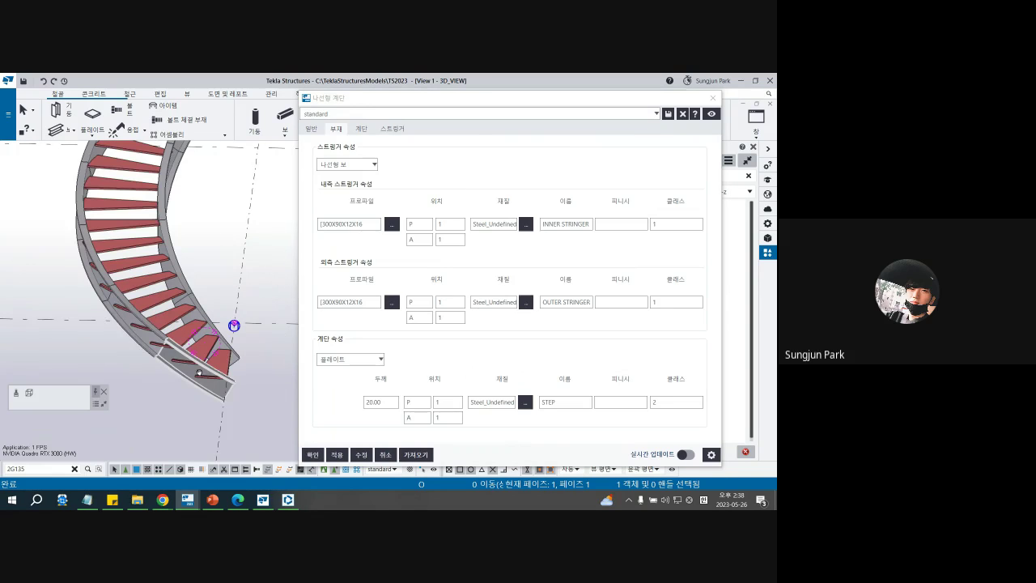
mouse_move(199, 373)
ctrl+middle_down()
mouse_move(227, 357)
mouse_move(144, 354)
ctrl+middle_up()
scroll(145, 355, up, 5)
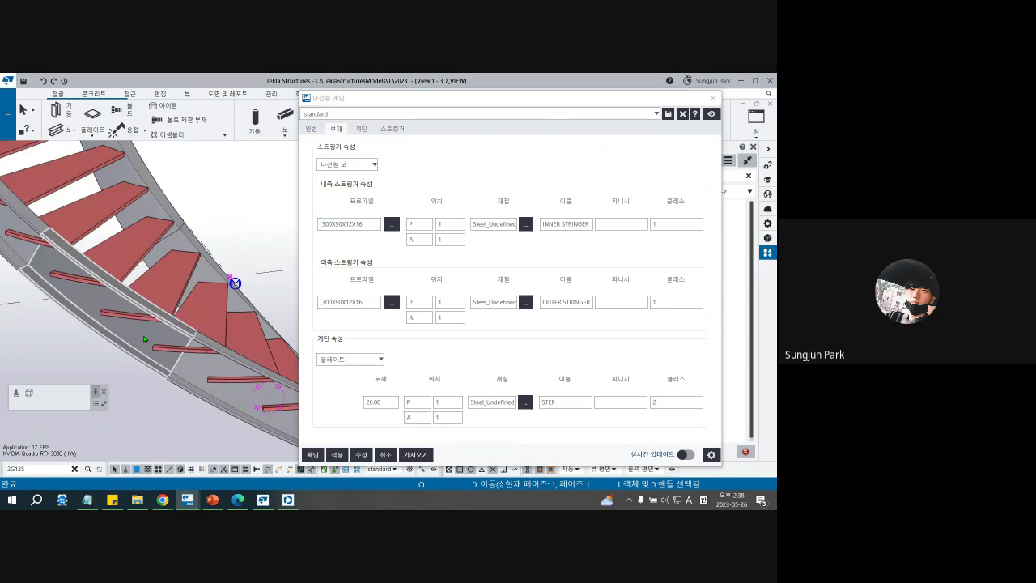
Set the outer stringer's maximum length to 2000
click(393, 129)
click(340, 219)
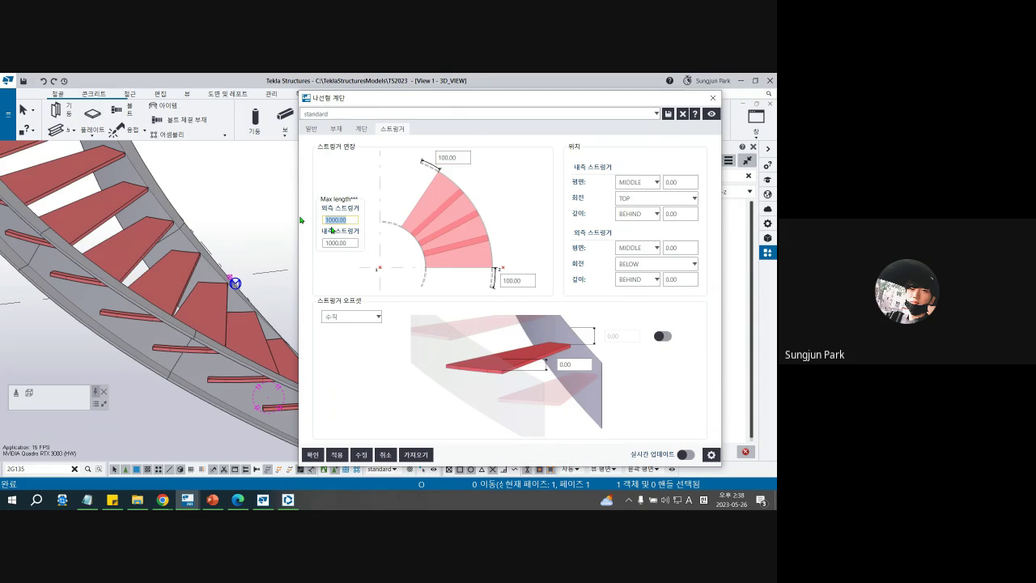
click(337, 243)
click(335, 220)
click(336, 219)
click(328, 218)
key(BackSpace)
text(2)
Set the inner stringer's maximum length to 2000, apply the stringer lengths to the placed staircase, and inspect the segments
click(329, 242)
key(BackSpace)
text(2)
click(240, 306)
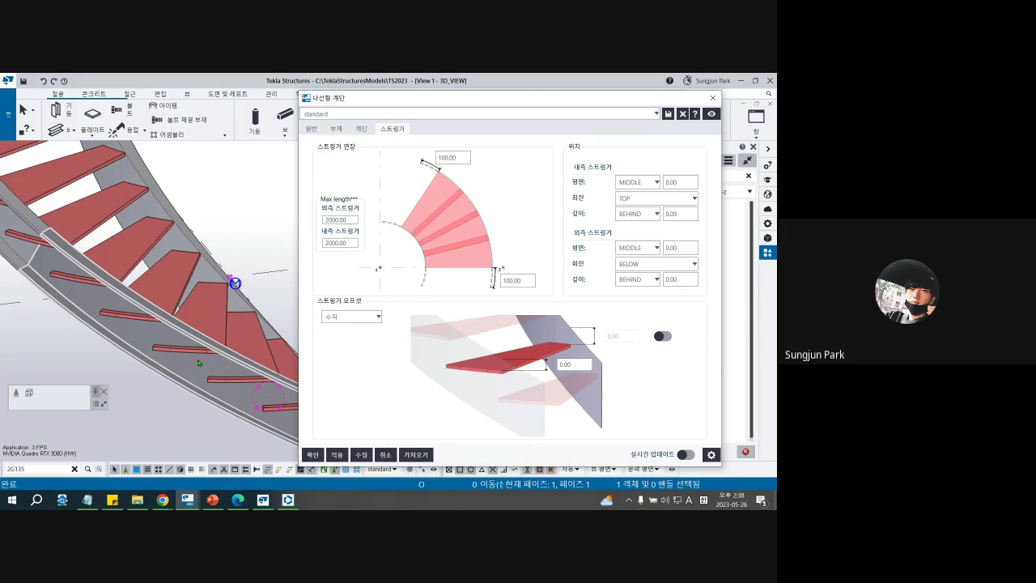
ctrl+middle_drag(197, 360, 128, 317)
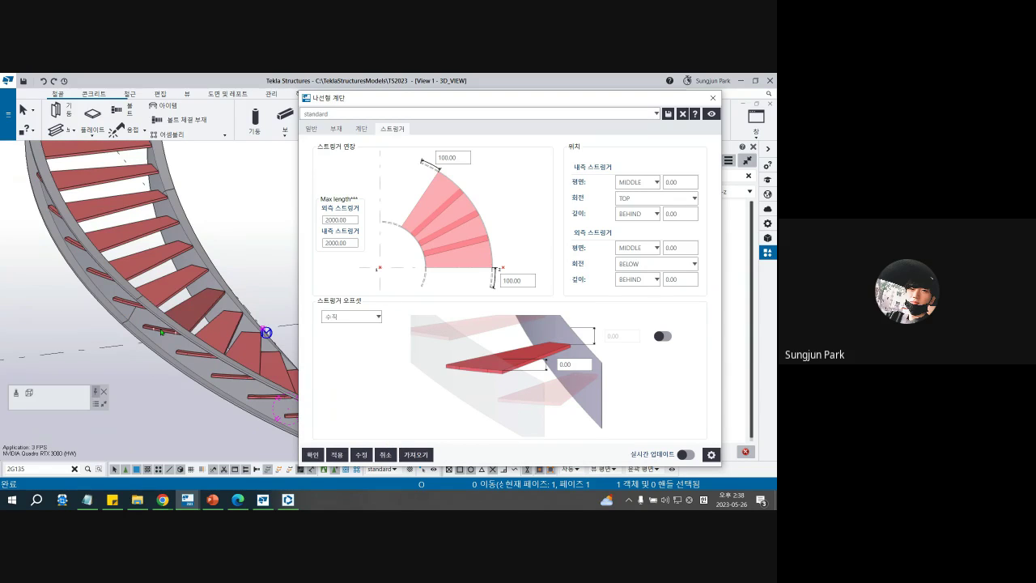
scroll(162, 332, down, 5)
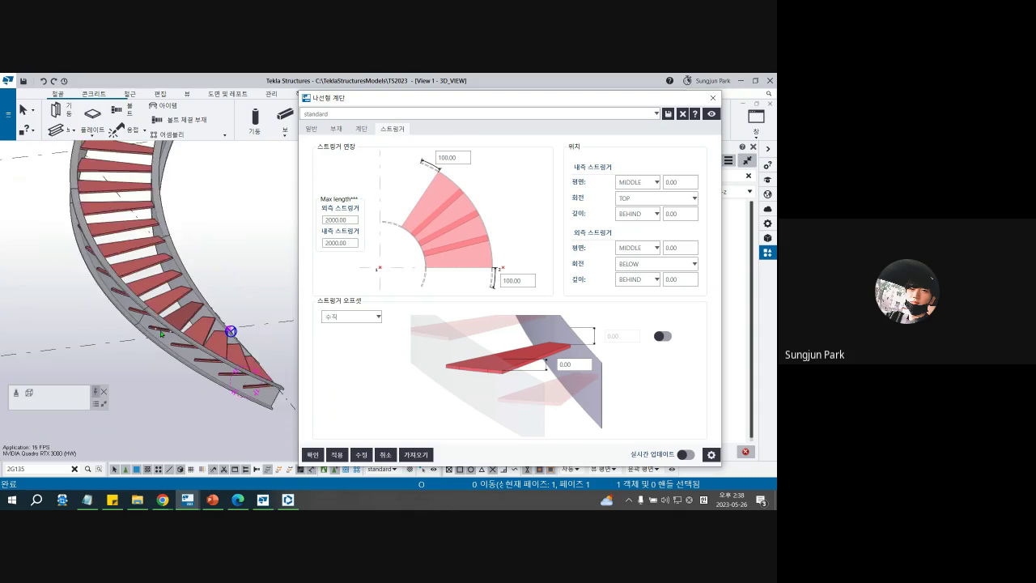
Review the step shape settings, set the staircase width to 1200 in the general settings, and apply it to the placed staircase
click(361, 129)
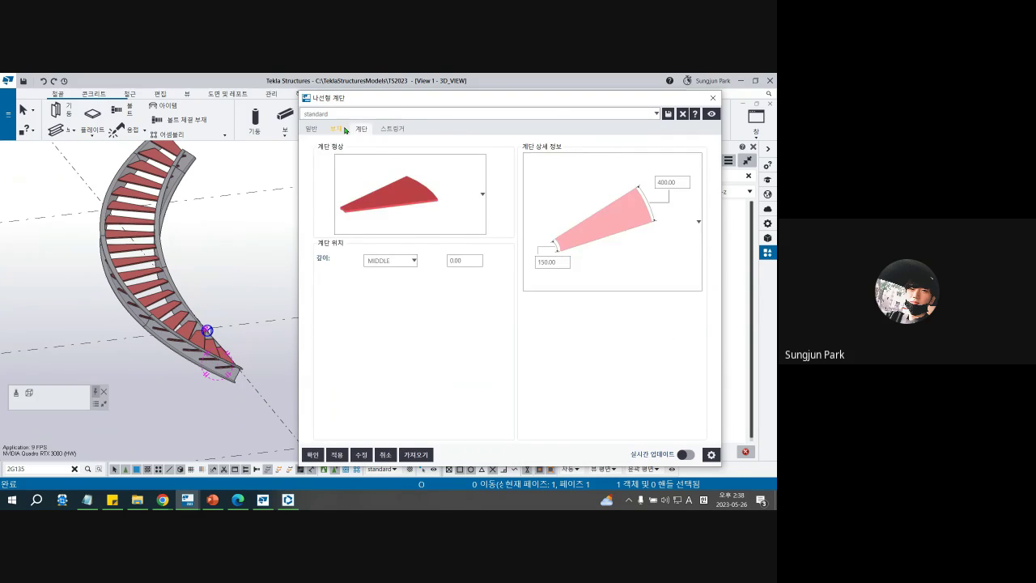
click(343, 130)
click(315, 131)
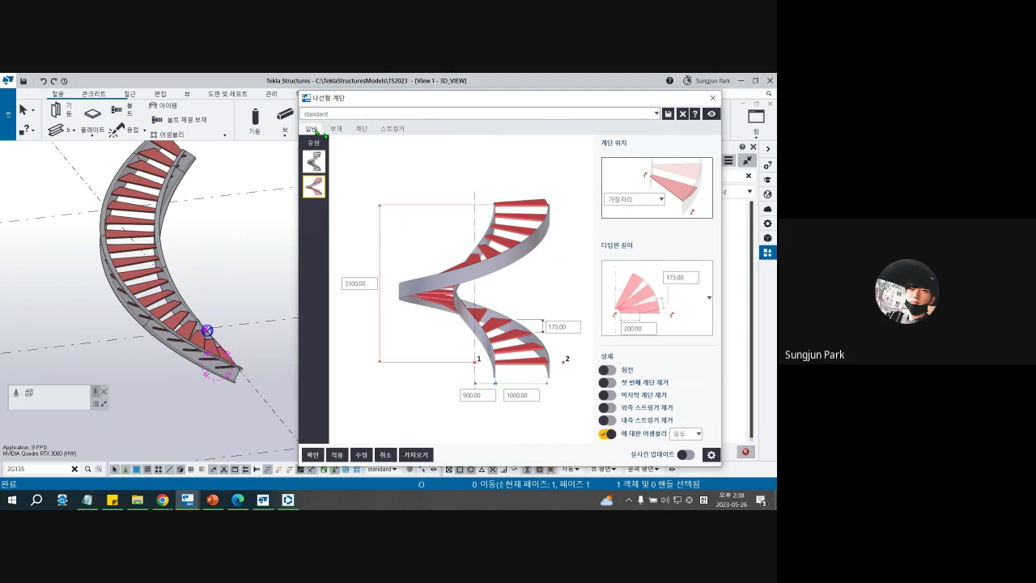
double_click(526, 396)
text(1200)
click(361, 454)
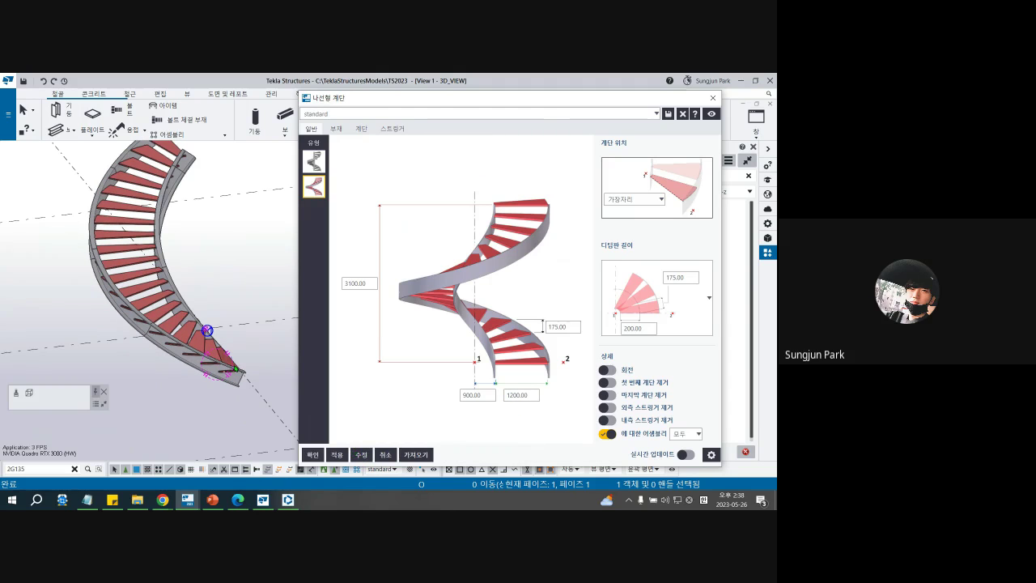
mouse_move(229, 359)
ctrl+middle_down()
mouse_move(150, 357)
mouse_move(267, 344)
ctrl+middle_up()
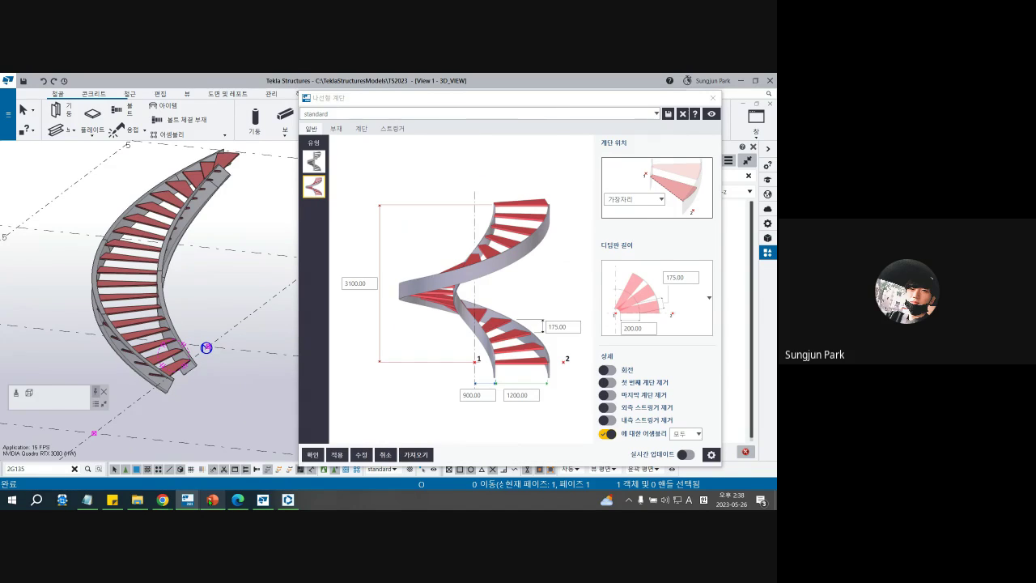
Switch to PowerPoint and present 확장 프로그램 slide 32
click(212, 500)
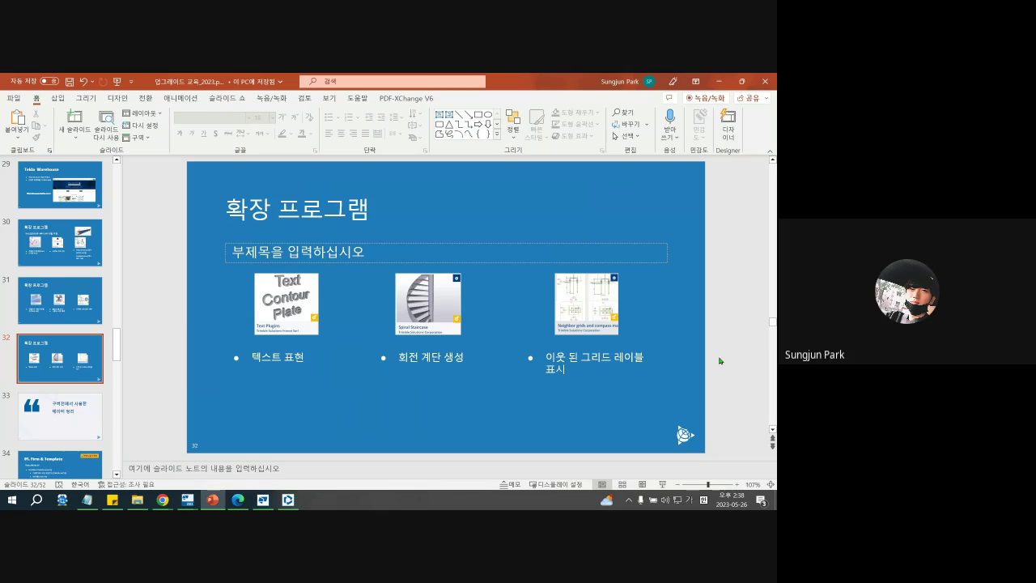
key(shift+F5)
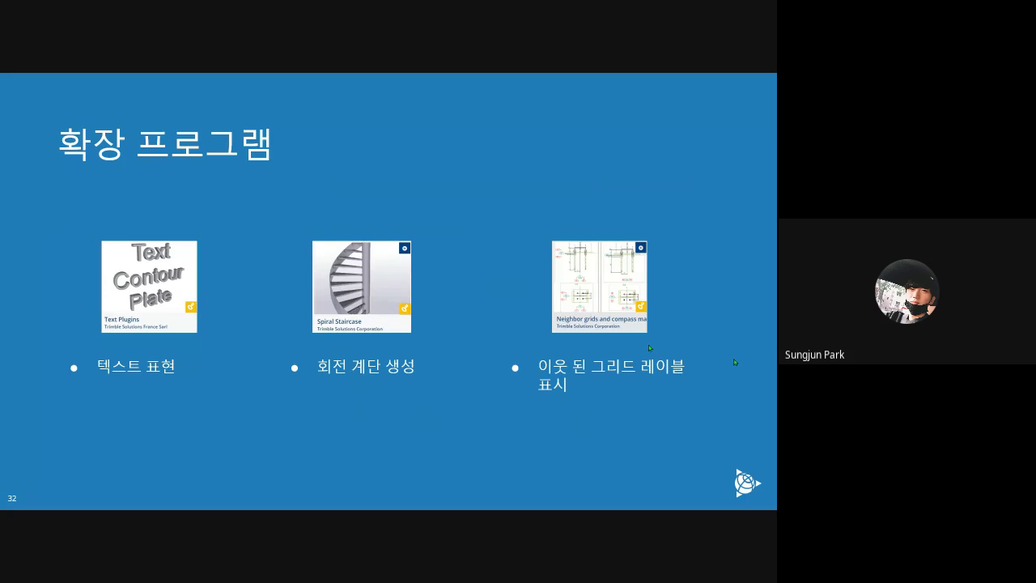
Switch from the slide show to Tekla Structures and close the spiral staircase settings
key(Right)
key(Left)
key(alt+Tab)
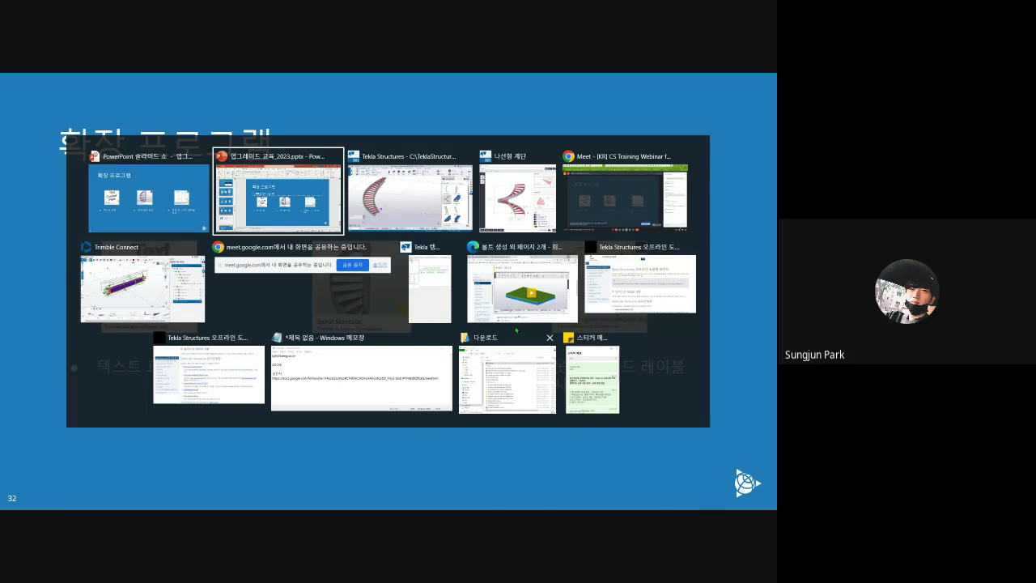
key(alt+Tab)
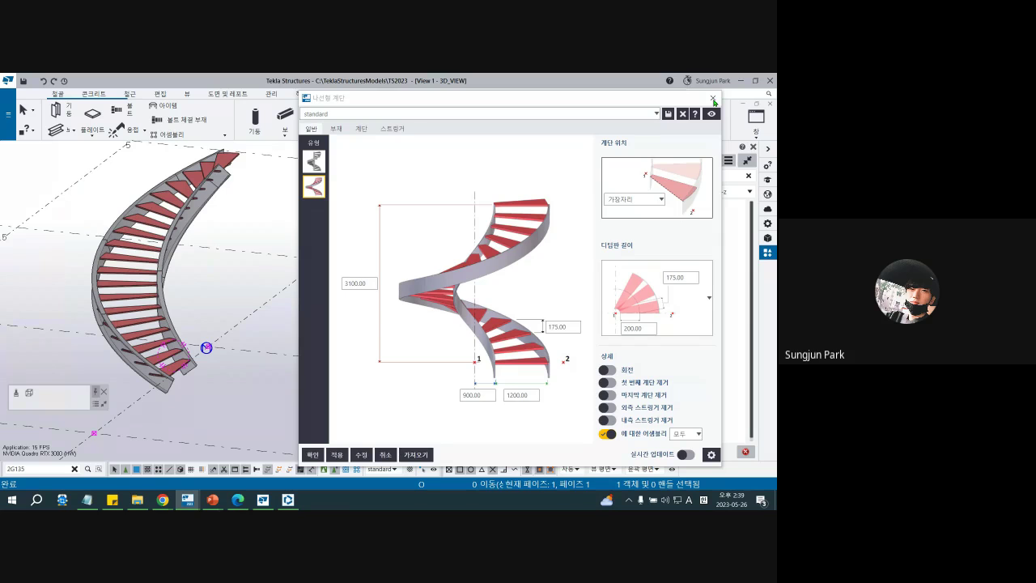
key(Escape)
Open the drawing of the selected H400X200 girder from the 3D model
key(ctrl+p)
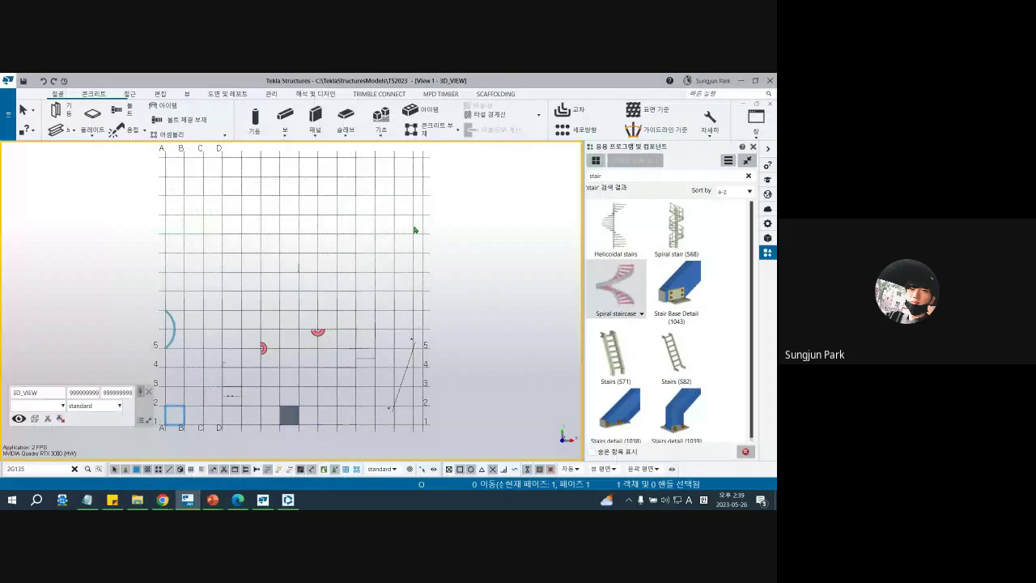
scroll(320, 327, up, 5)
key(ctrl+p)
scroll(323, 351, up, 5)
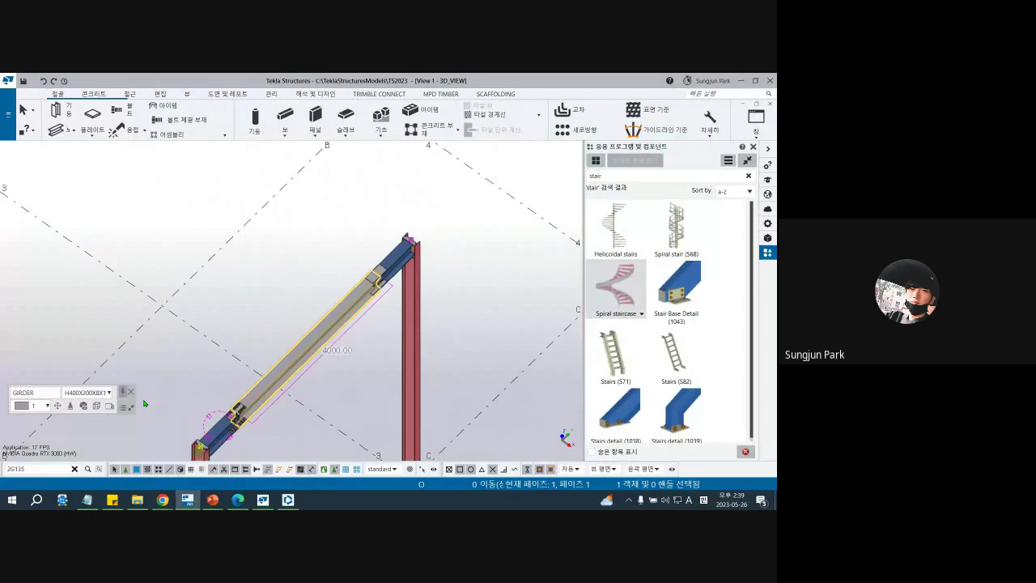
click(127, 407)
click(138, 449)
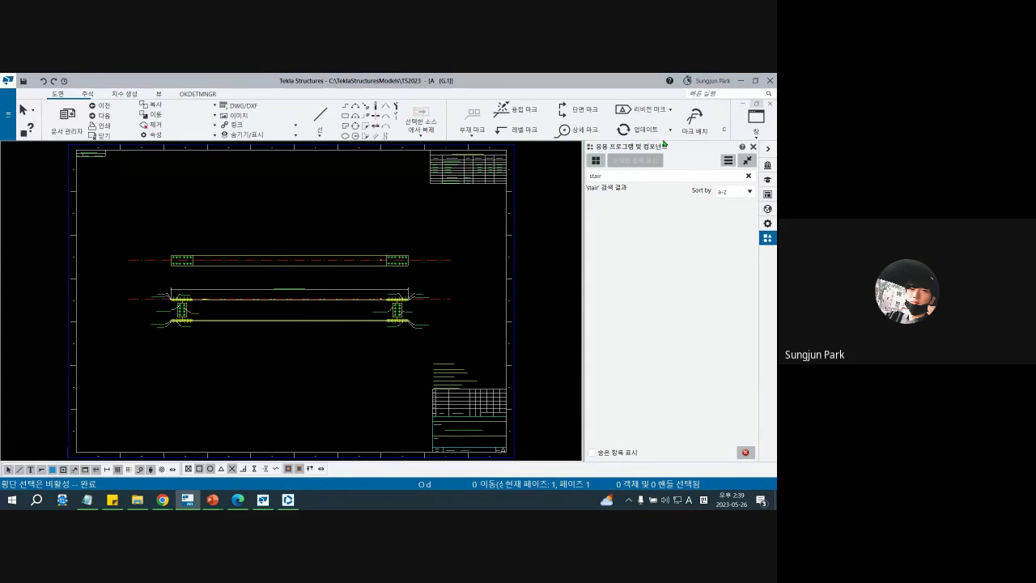
Search the components for "ne", open the NeighborGridsAndCompassMarks settings and enlarge the window to show all options
middle_drag(179, 309, 260, 273)
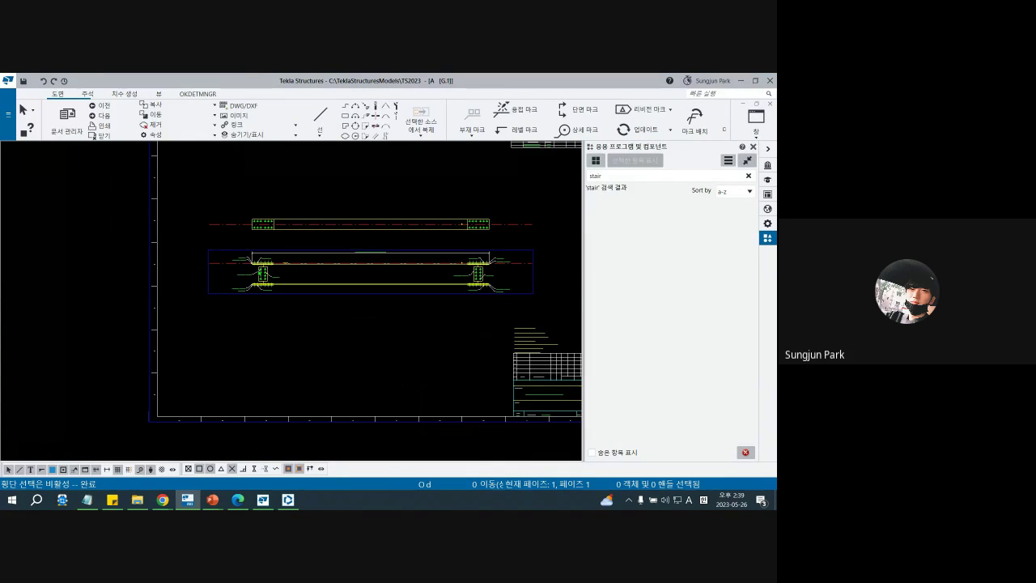
key(ctrl+f)
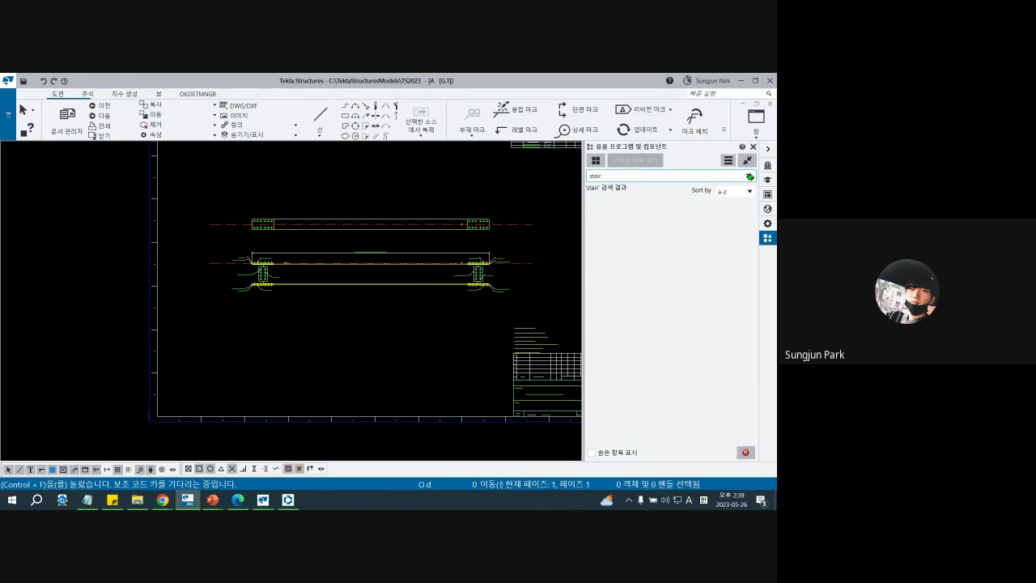
click(751, 177)
click(664, 176)
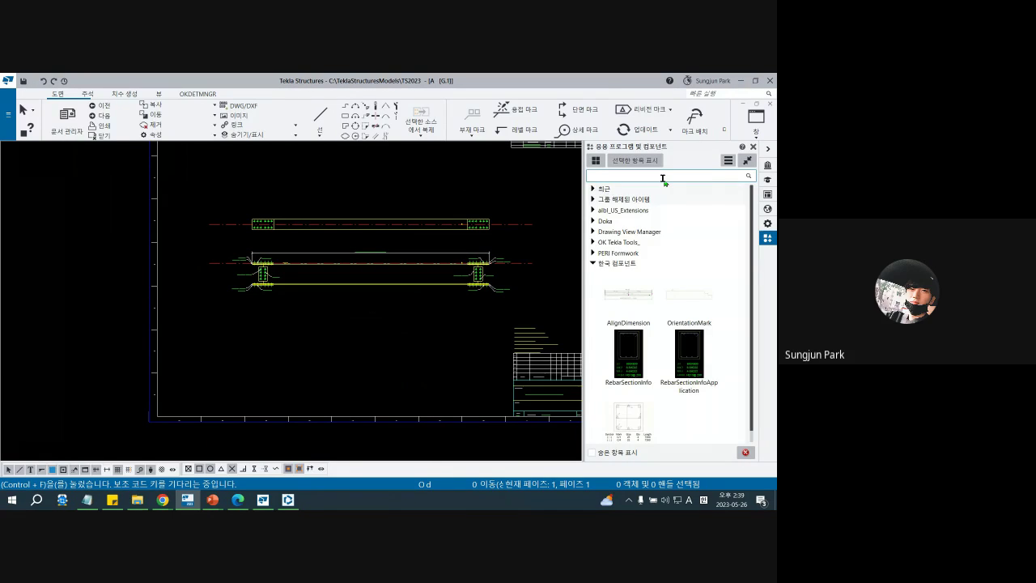
text(ne)
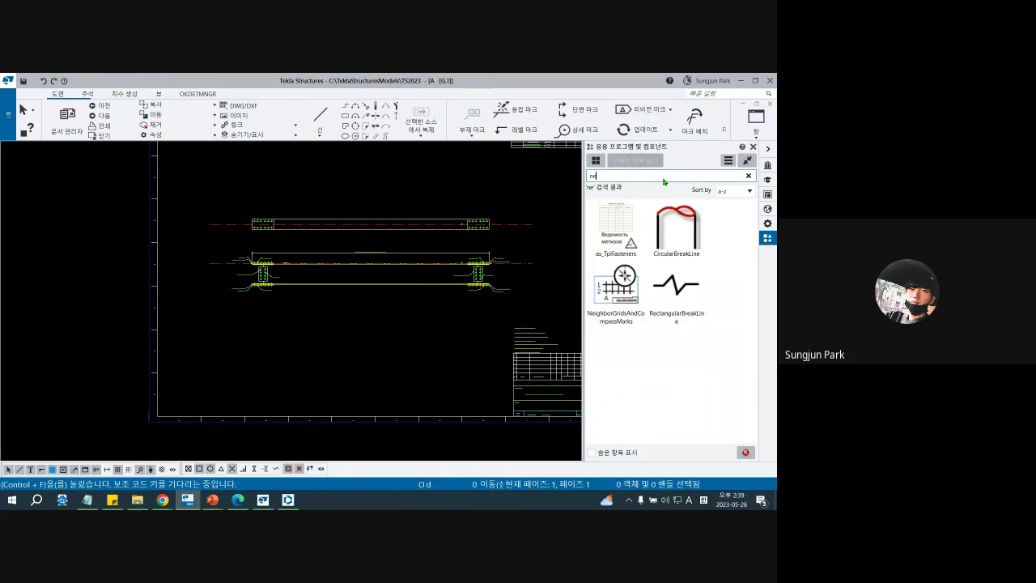
click(627, 304)
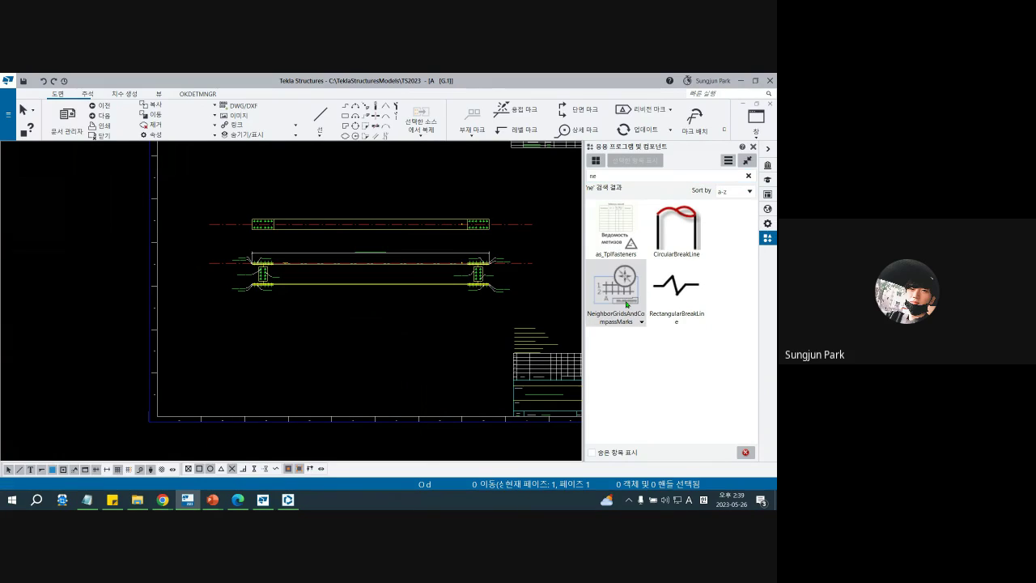
double_click(626, 305)
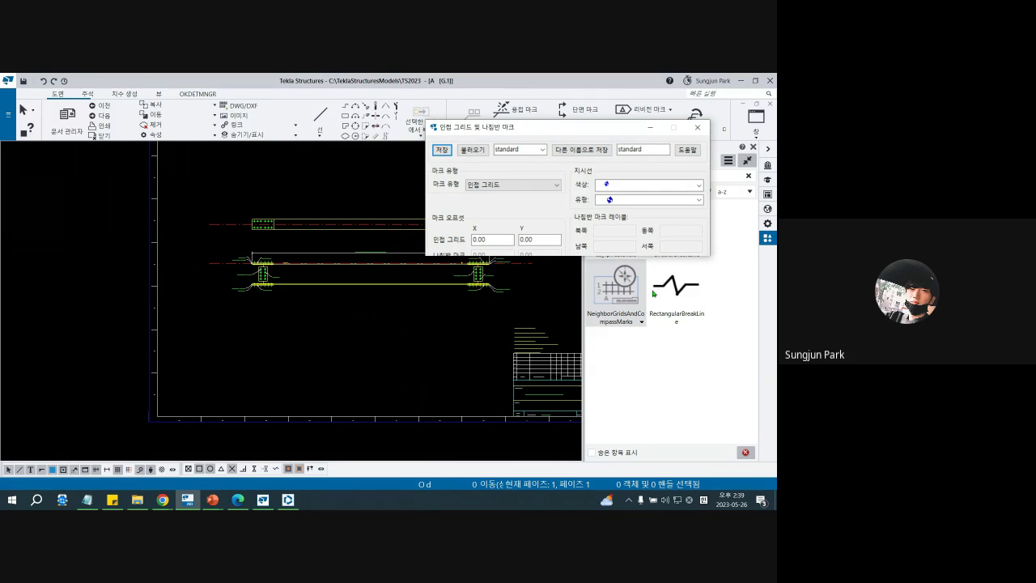
mouse_move(710, 256)
mouse_down()
mouse_move(720, 327)
mouse_move(724, 303)
mouse_up()
mouse_move(403, 321)
middle_down()
mouse_move(281, 324)
mouse_move(311, 328)
middle_up()
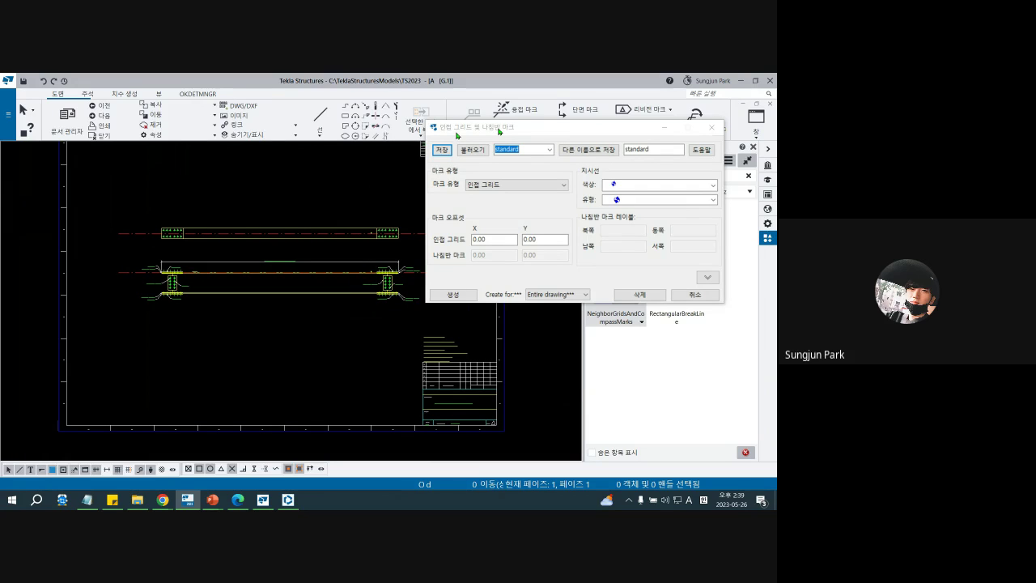
Keep the mark type at neighbor grid (인접 그리드) and set the leader line to red with a dashed type
click(502, 186)
click(502, 195)
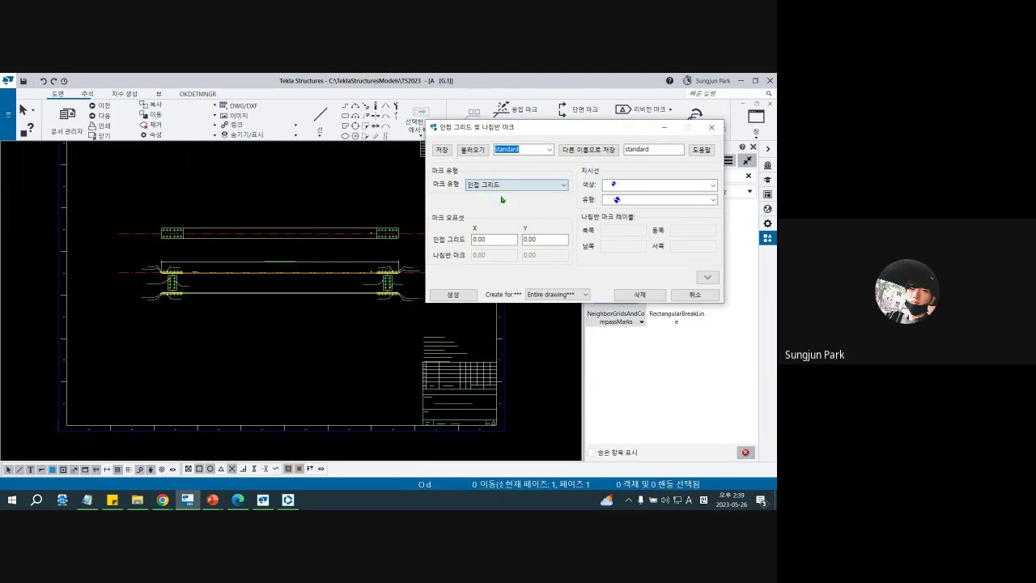
key(Tab)
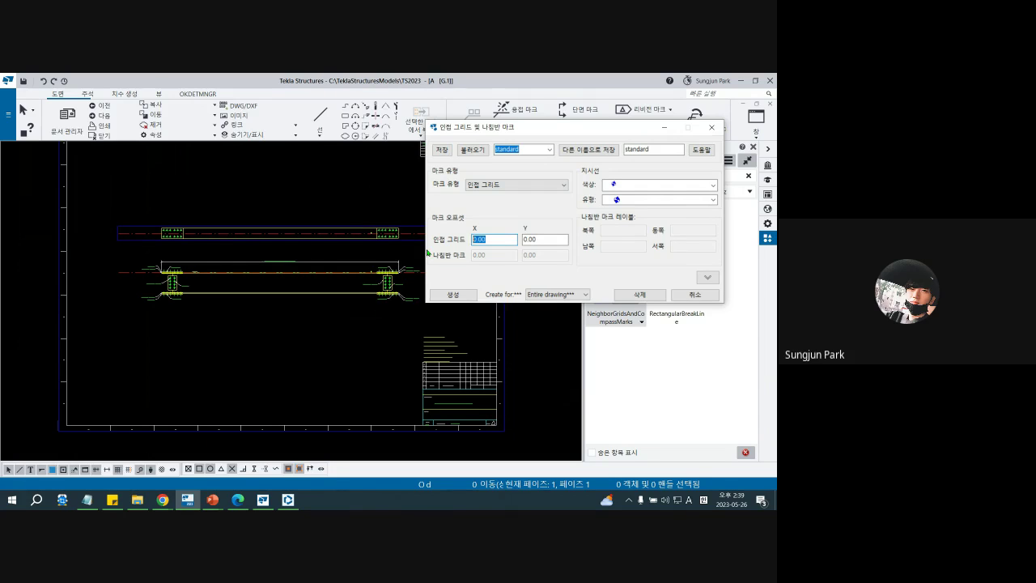
click(640, 186)
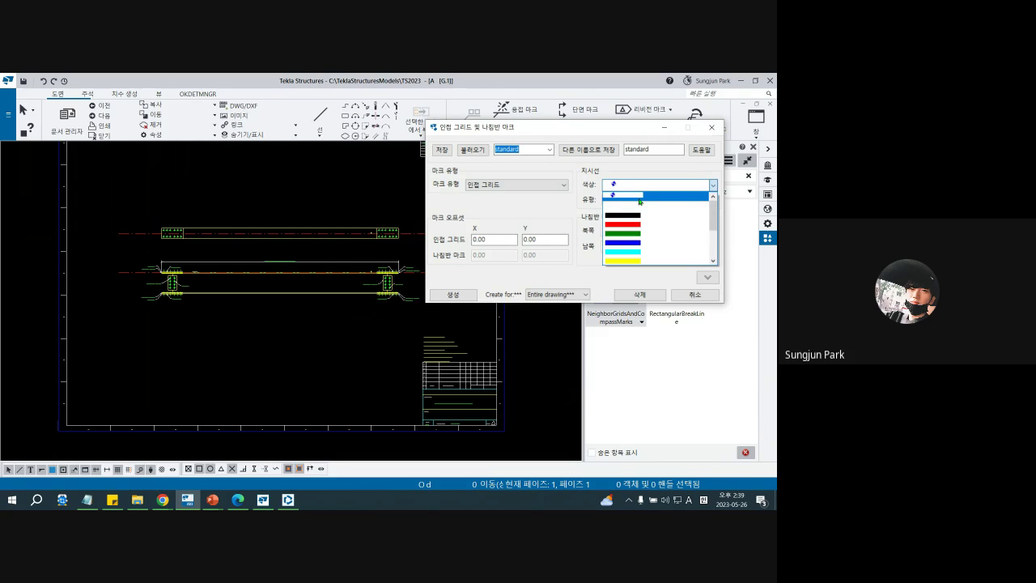
click(640, 224)
click(631, 199)
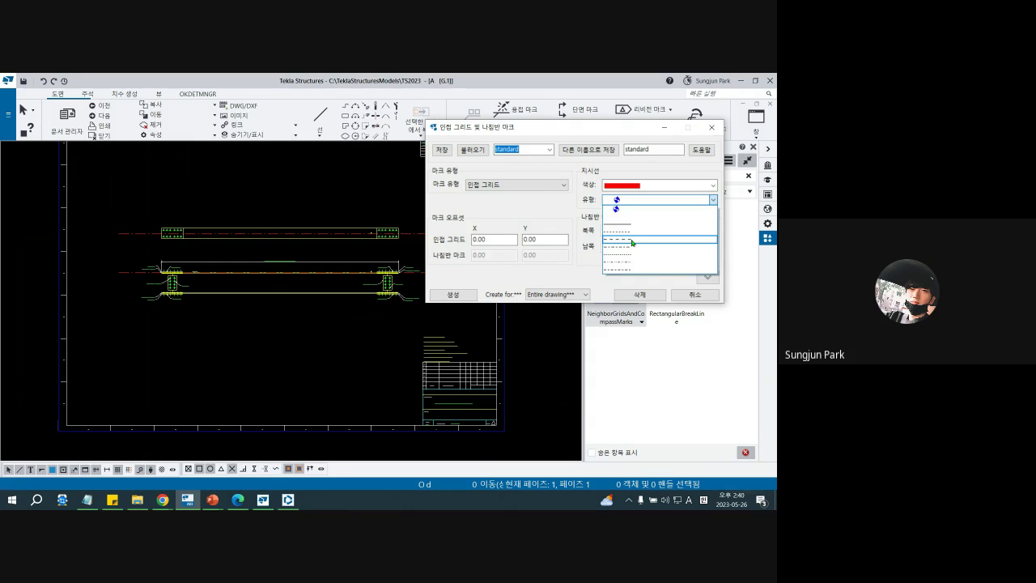
click(633, 239)
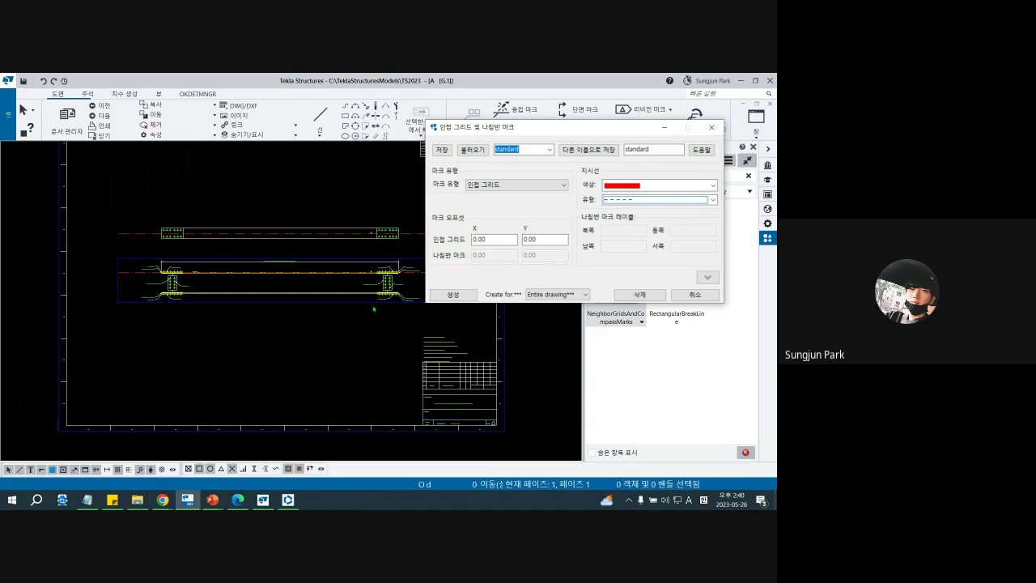
Try to create the neighbor grid marks for the entire drawing and inspect the front view's end
click(459, 295)
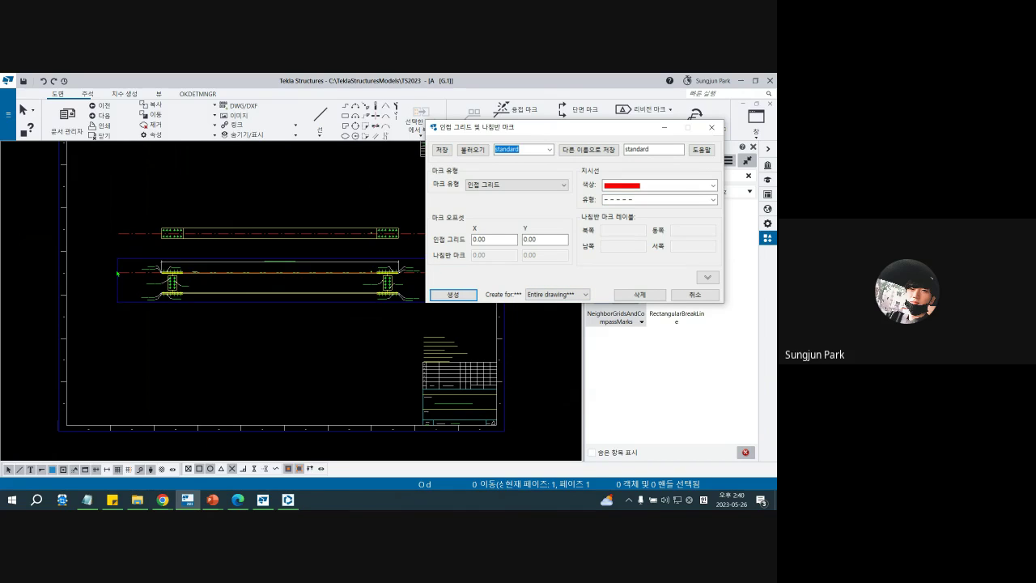
click(364, 346)
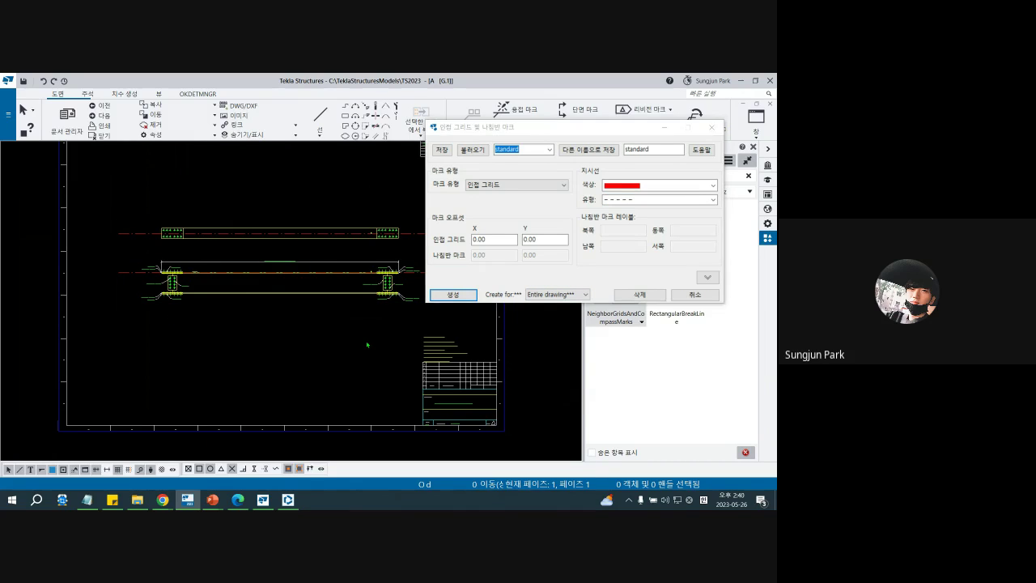
scroll(141, 282, up, 3)
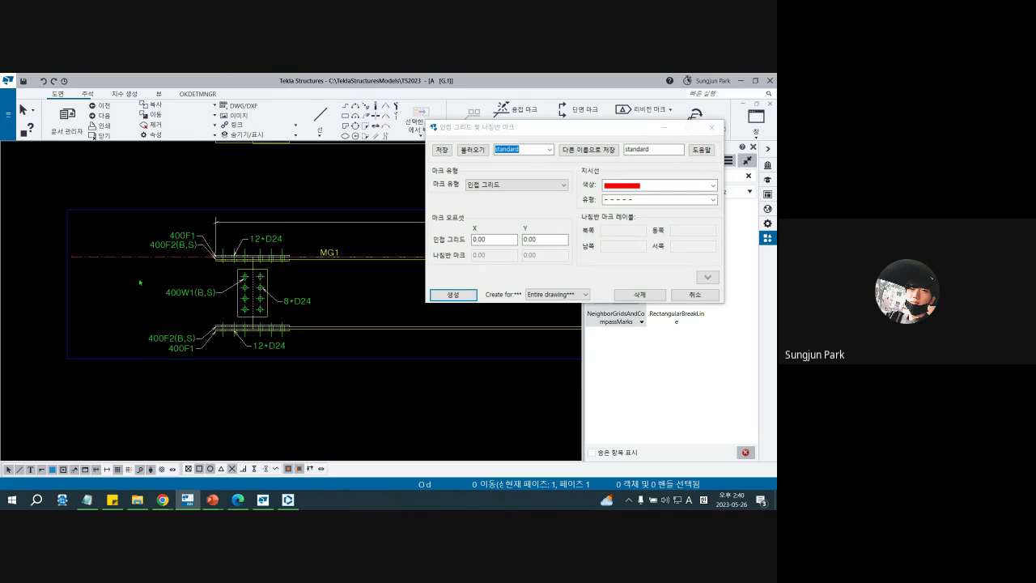
scroll(141, 283, down, 5)
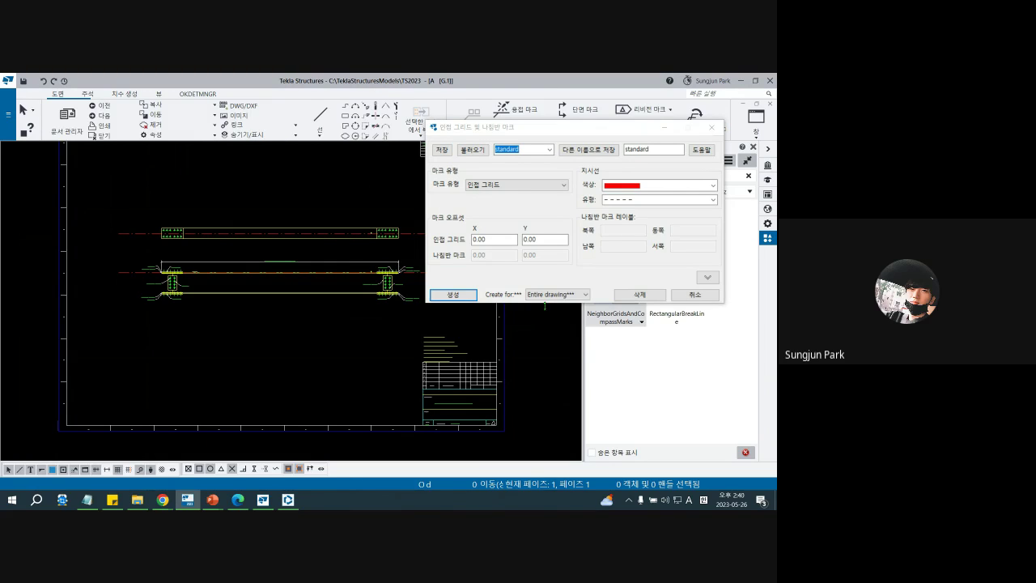
Set the creation scope to Selected views and try to create neighbor grid marks for the girder's front view
click(567, 294)
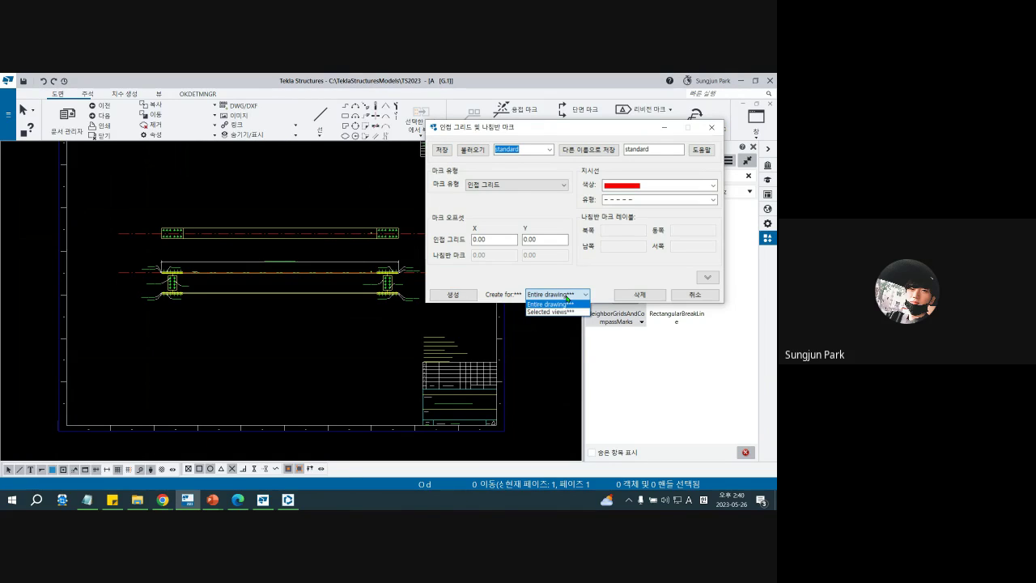
click(566, 301)
click(565, 186)
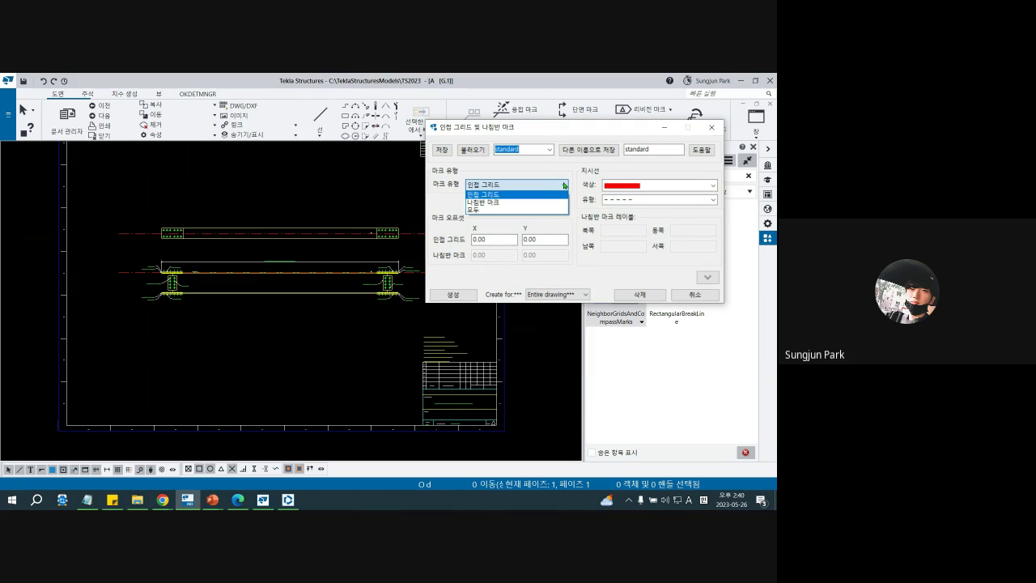
click(559, 195)
click(566, 295)
click(555, 311)
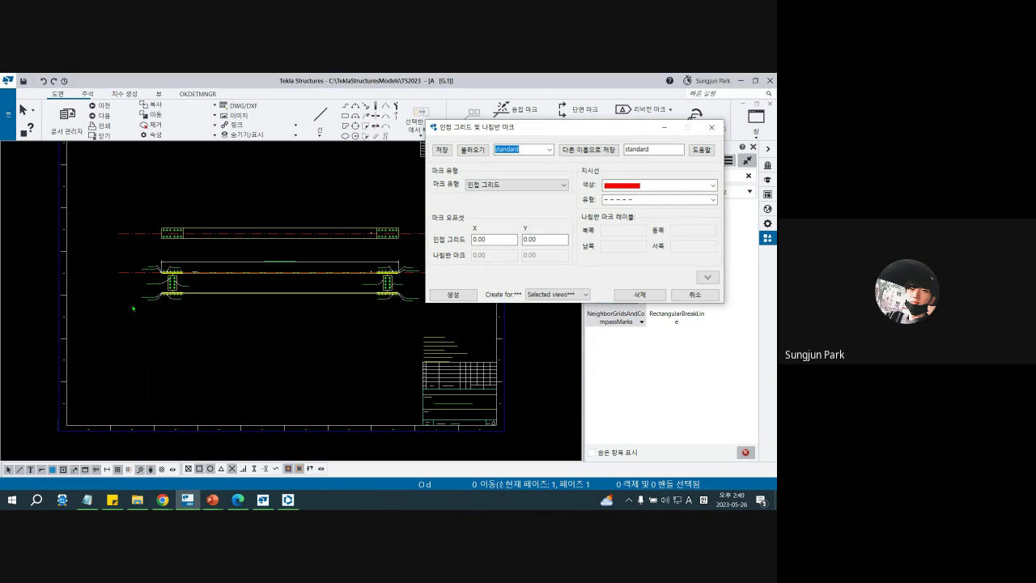
click(131, 306)
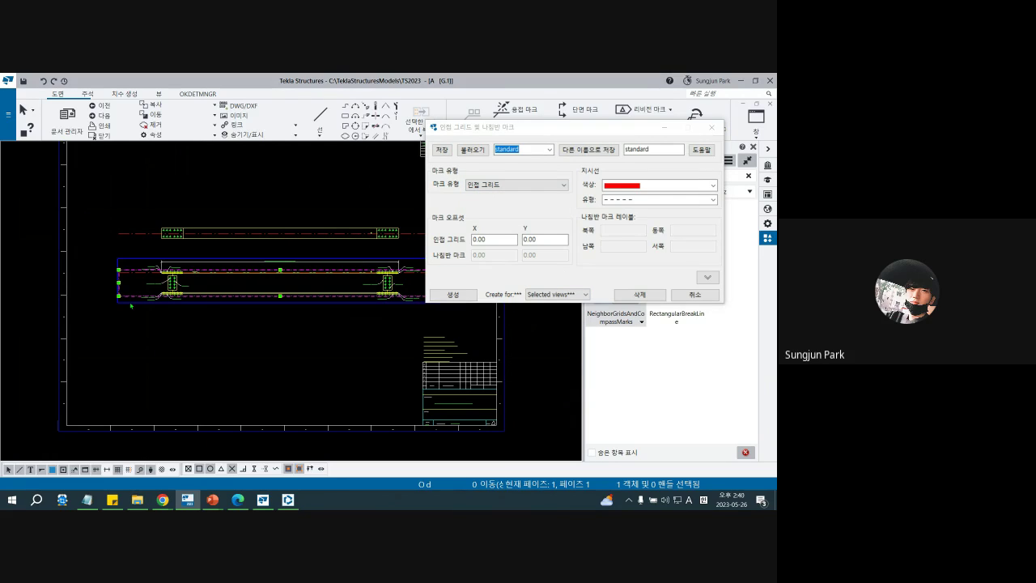
click(466, 297)
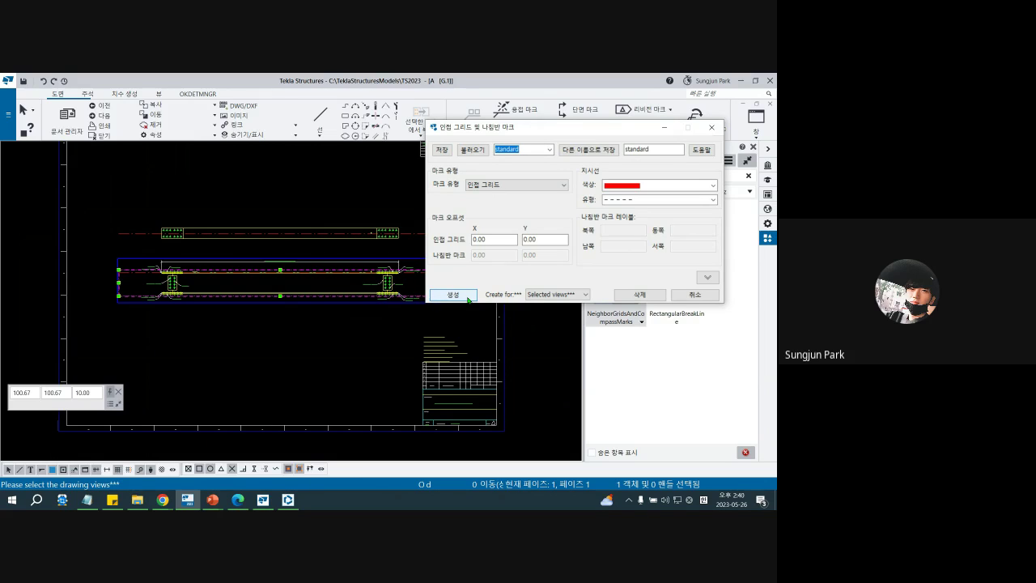
scroll(137, 276, up, 3)
click(138, 286)
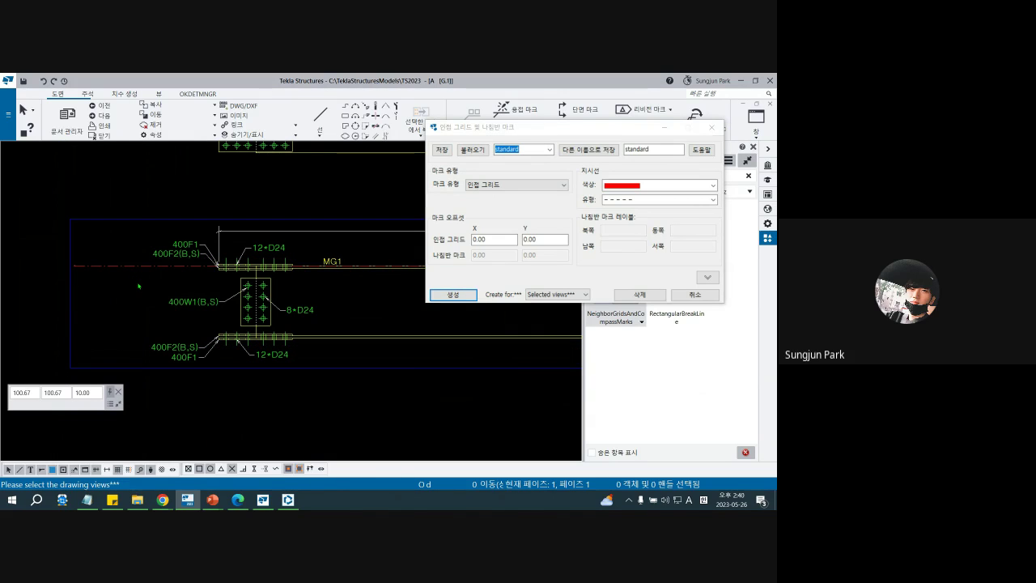
scroll(139, 285, down, 3)
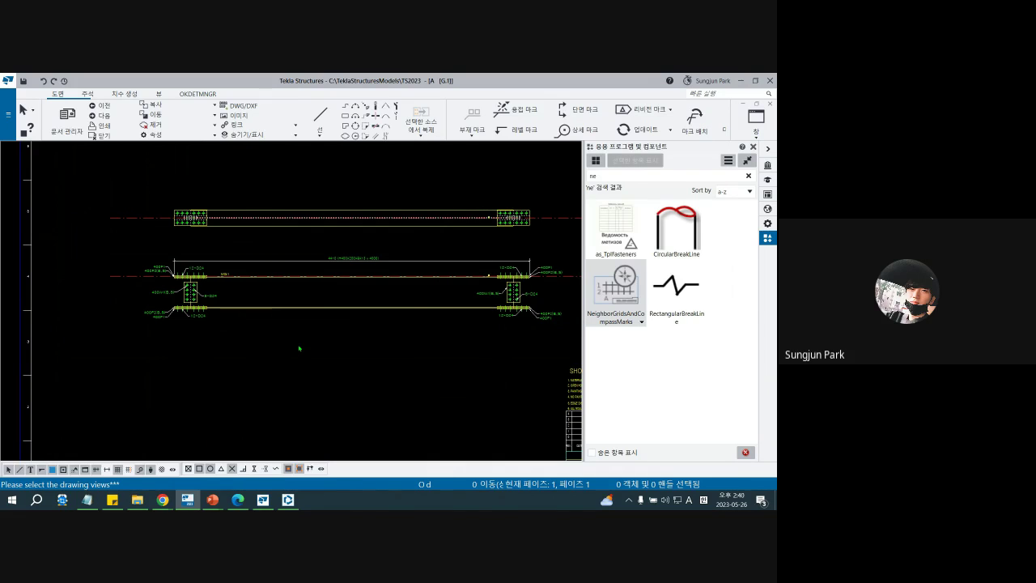
In the front view's grid properties, set the grid to show grid labels only (그리드 레이블만 표시) and apply the modification
middle_drag(298, 347, 290, 303)
click(385, 281)
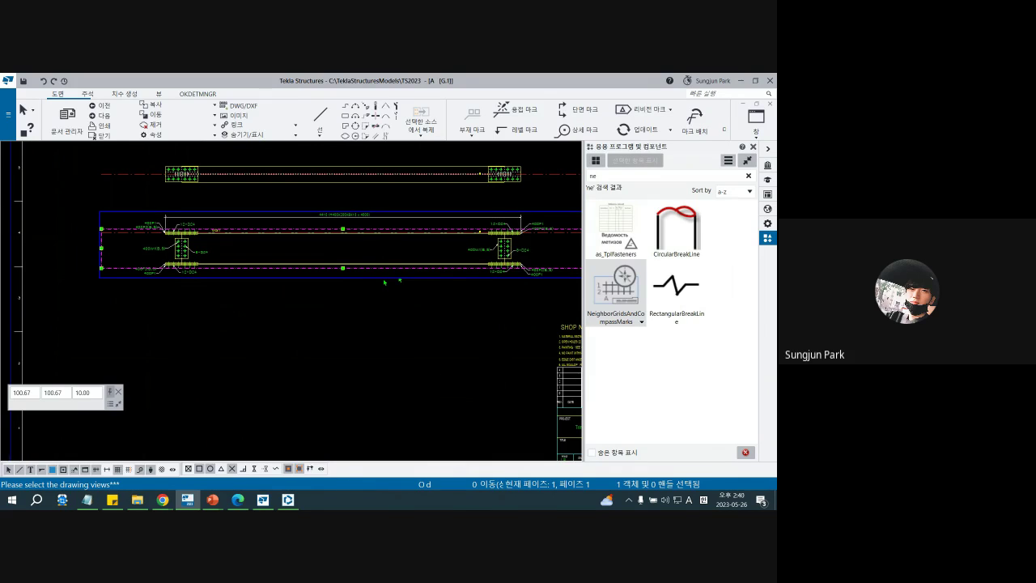
double_click(385, 281)
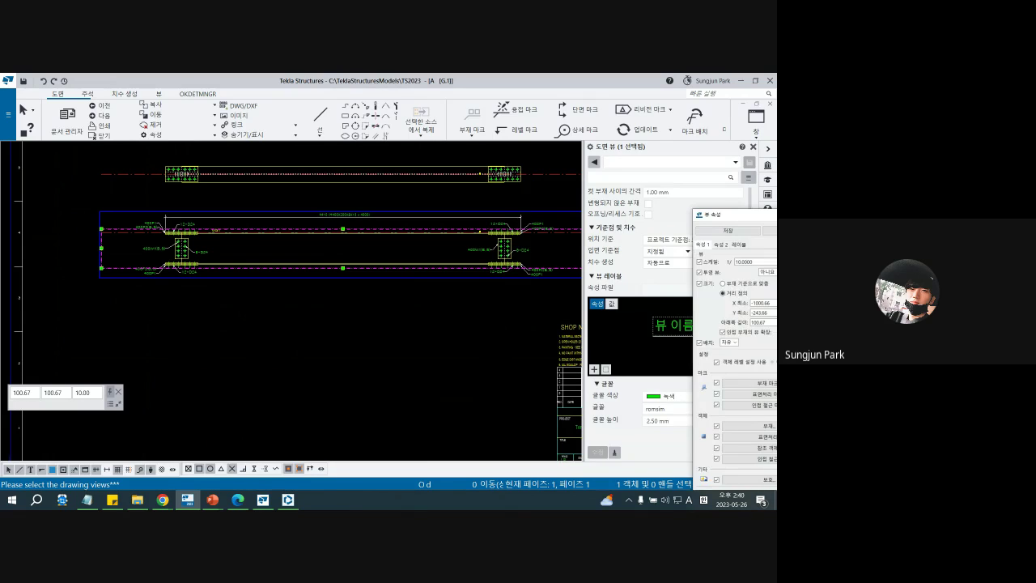
click(458, 402)
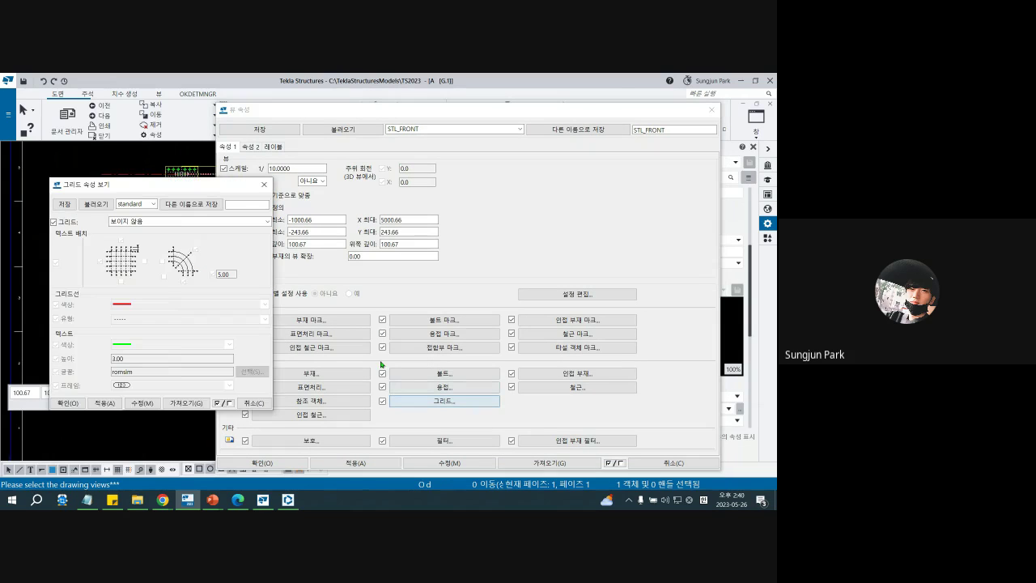
click(146, 221)
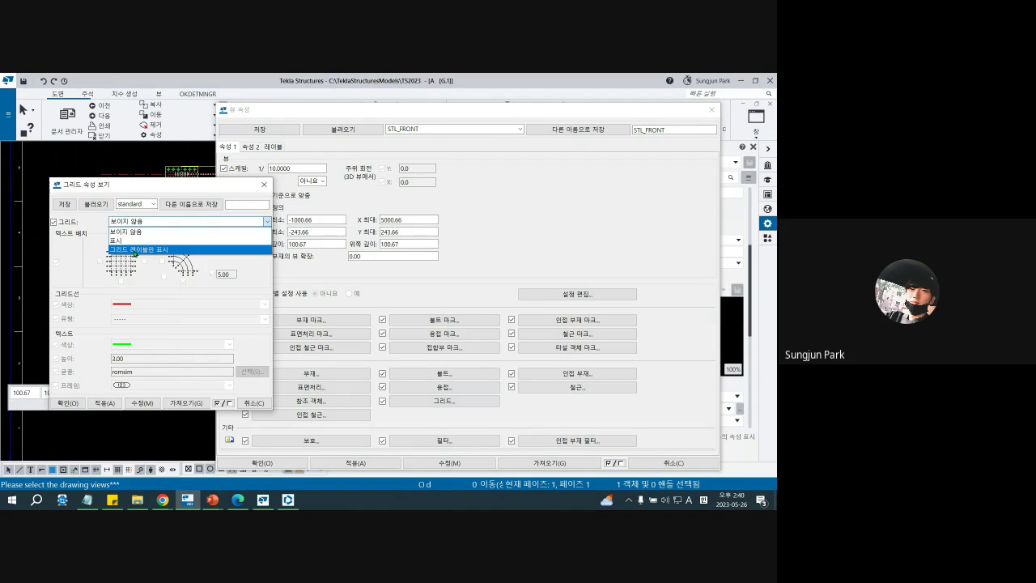
click(135, 251)
click(143, 403)
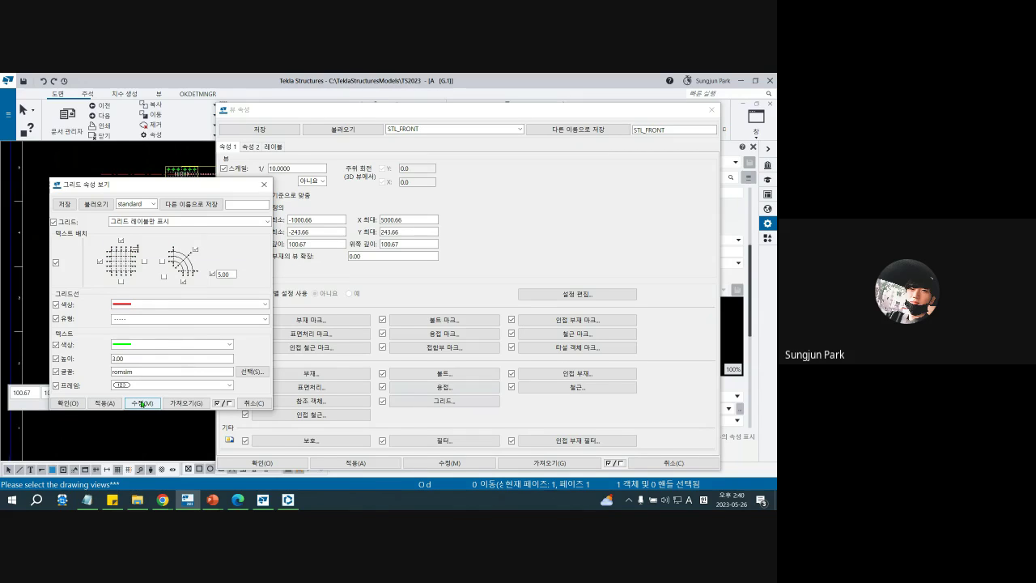
click(252, 371)
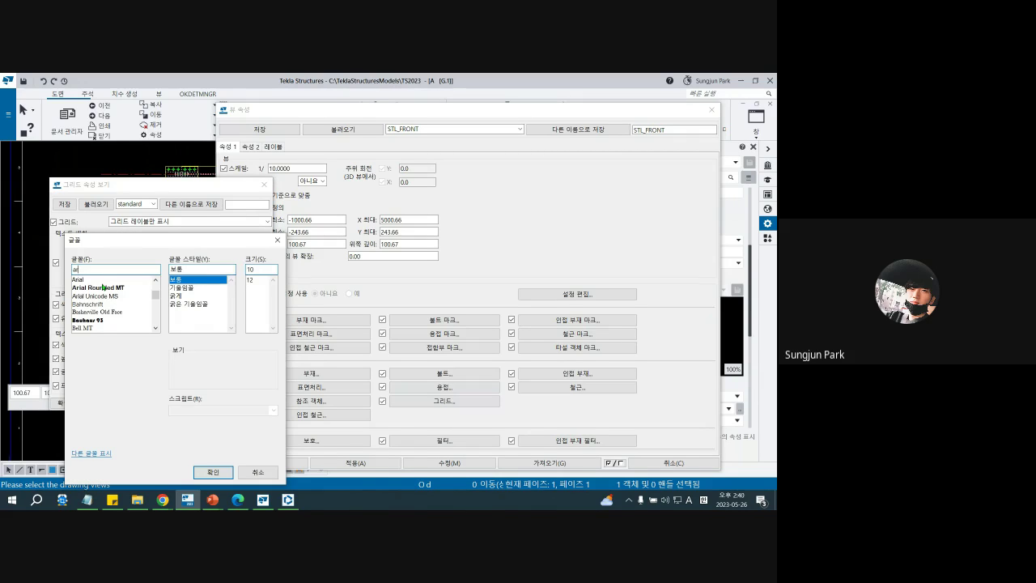
click(89, 279)
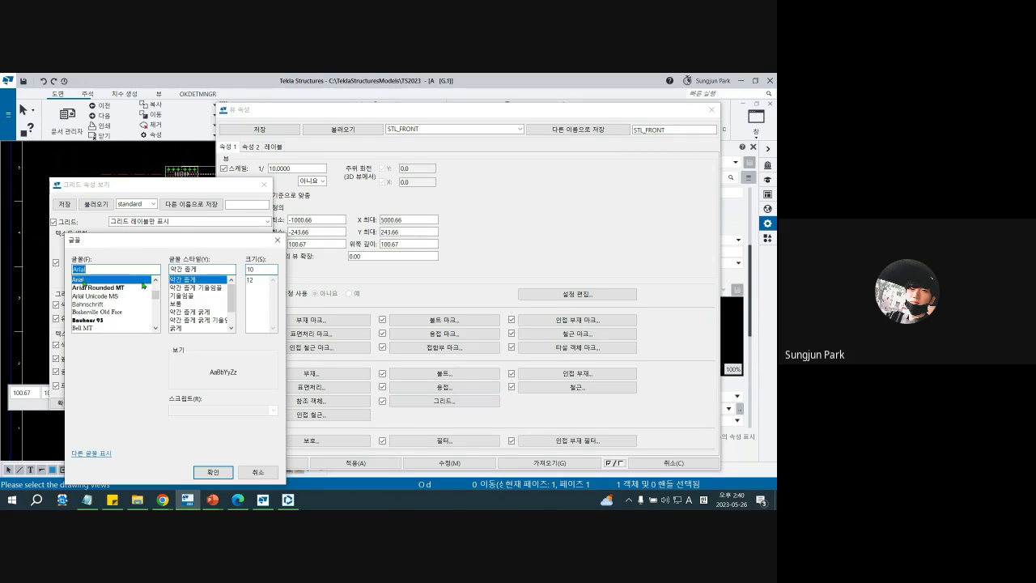
click(213, 472)
drag(202, 193, 489, 195)
click(538, 408)
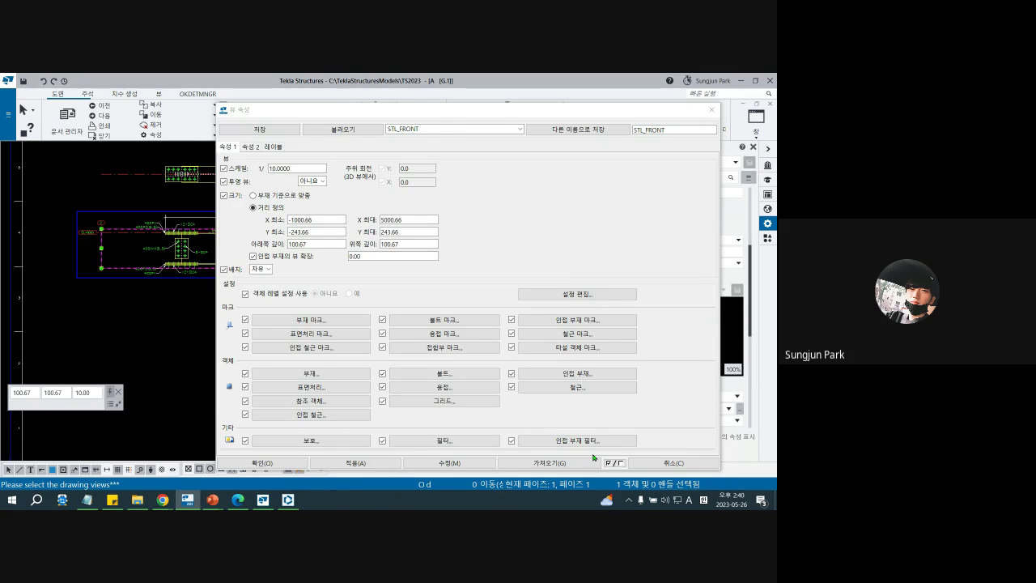
click(658, 463)
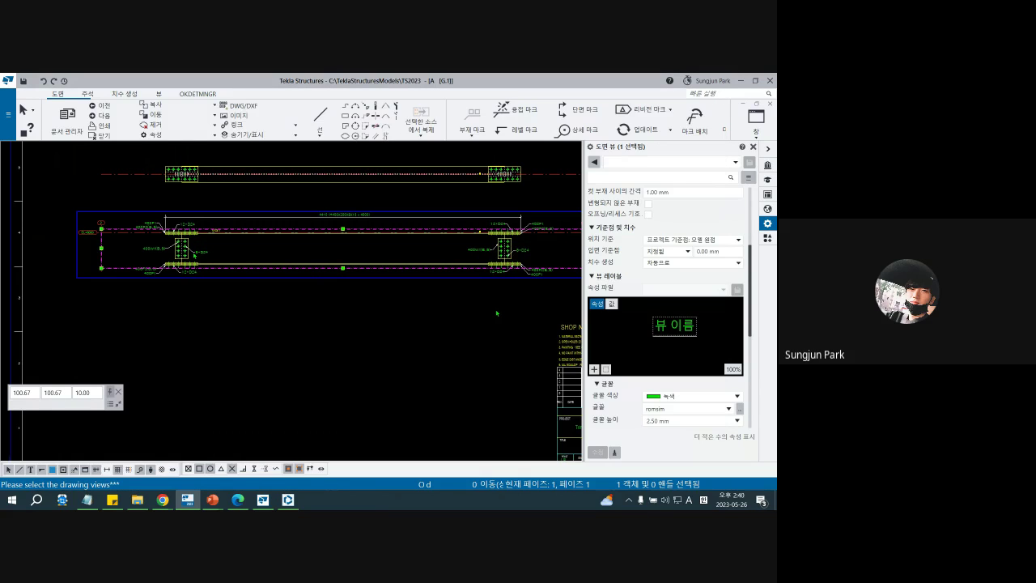
Close the girder drawing keeping its changes, and open the column's assembly drawing C.1 (BEAM DETAIL) from the model
click(770, 104)
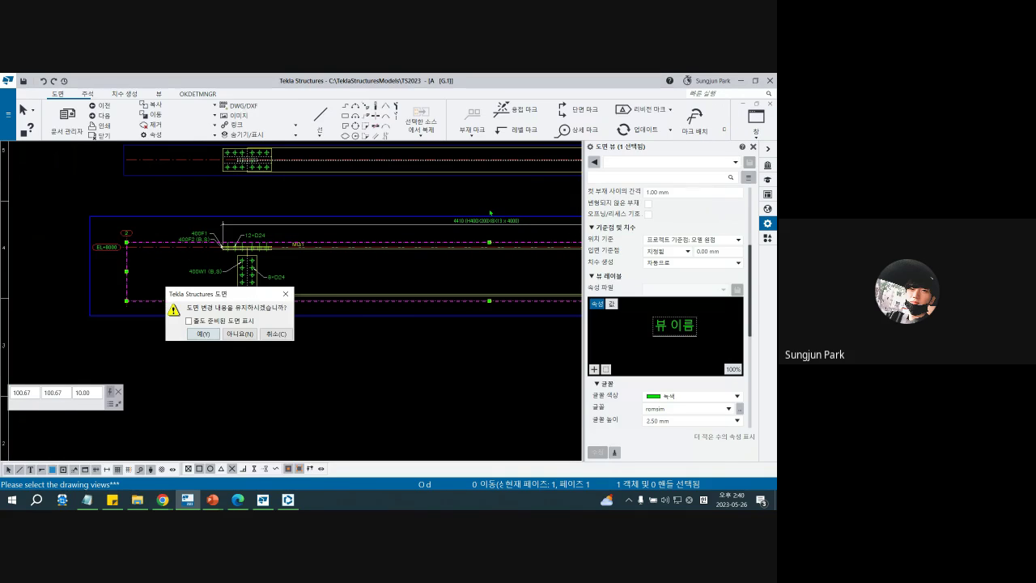
key(Return)
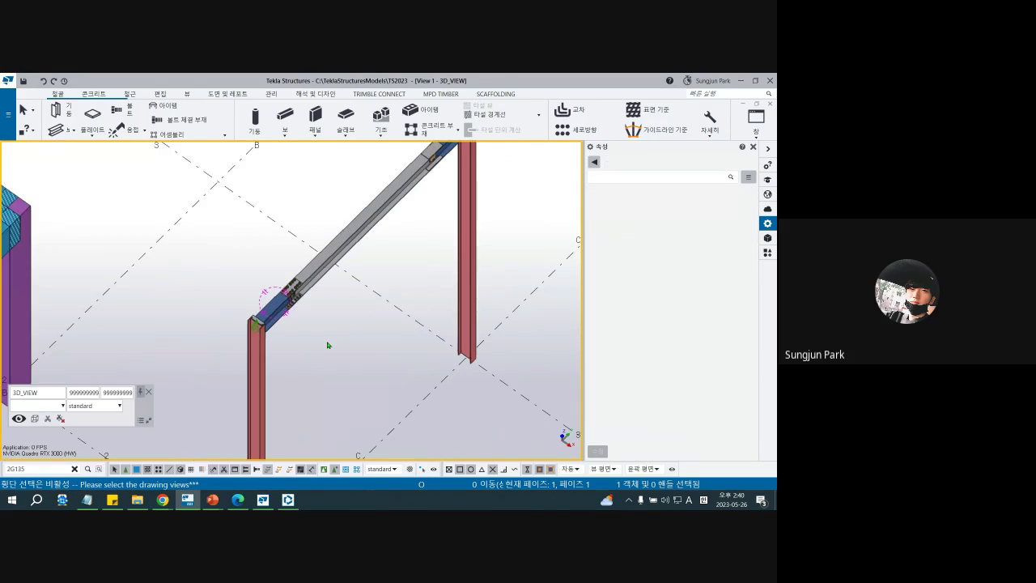
click(56, 419)
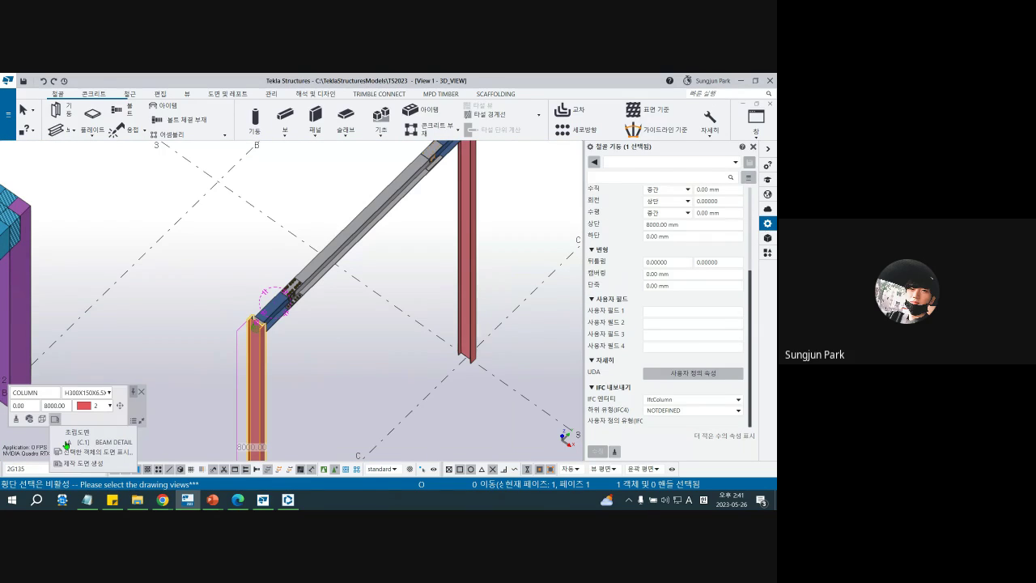
click(98, 443)
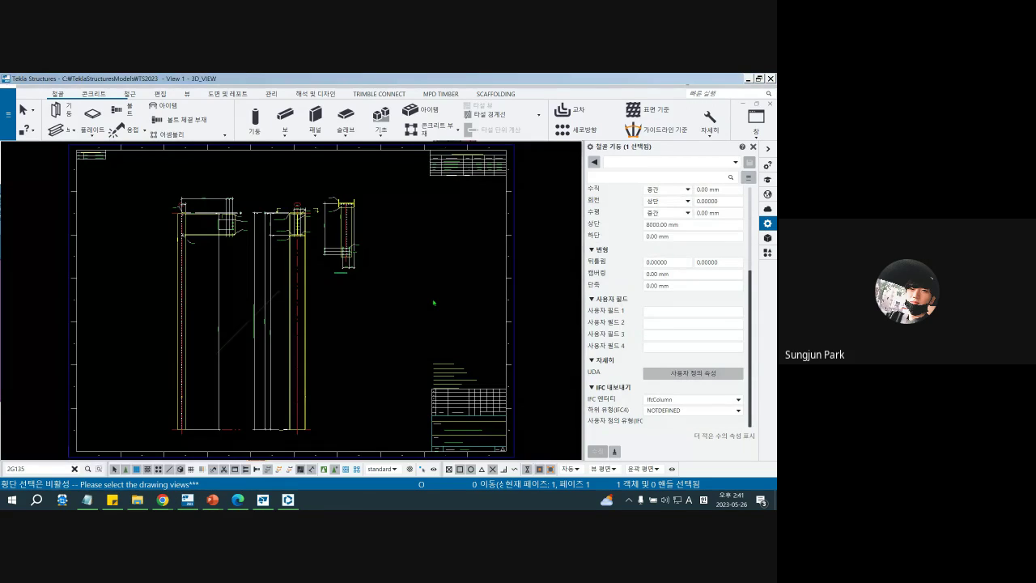
Examine the grid label and dimensions at the upper end of the column's front view
scroll(135, 214, up, 3)
mouse_move(135, 213)
middle_down()
mouse_move(230, 242)
mouse_move(243, 261)
middle_up()
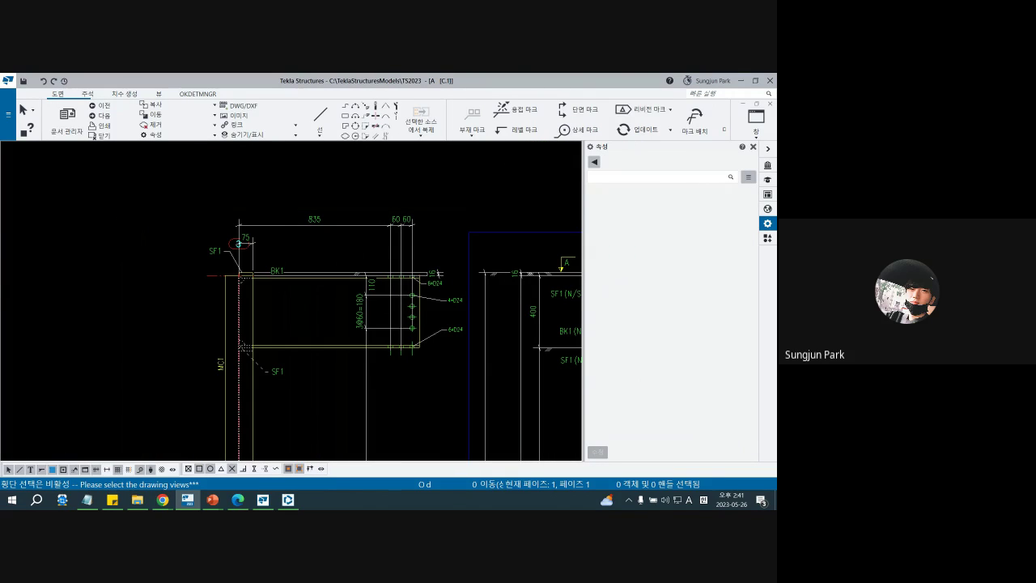
click(239, 243)
scroll(239, 243, up, 5)
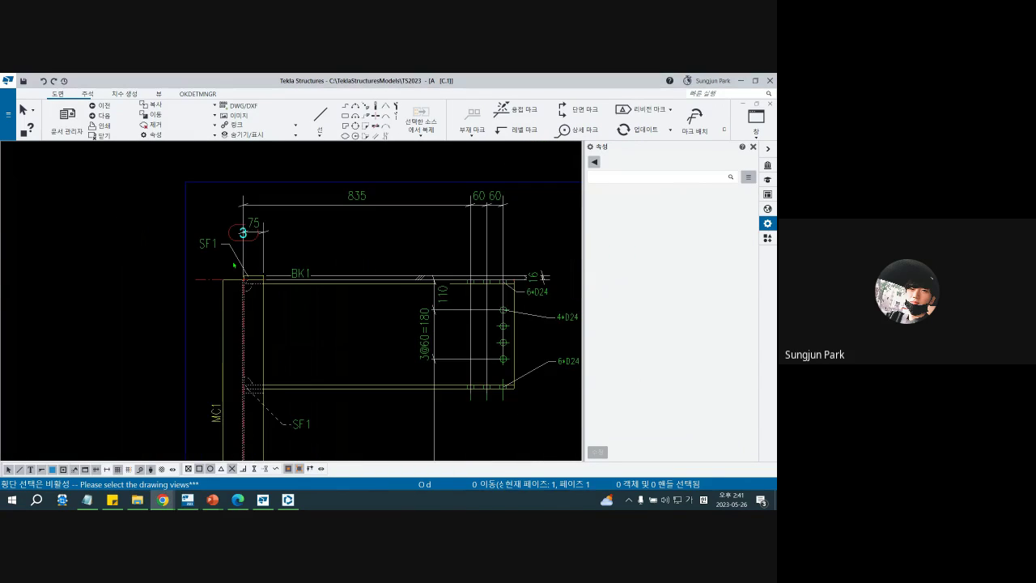
click(256, 252)
scroll(260, 275, down, 5)
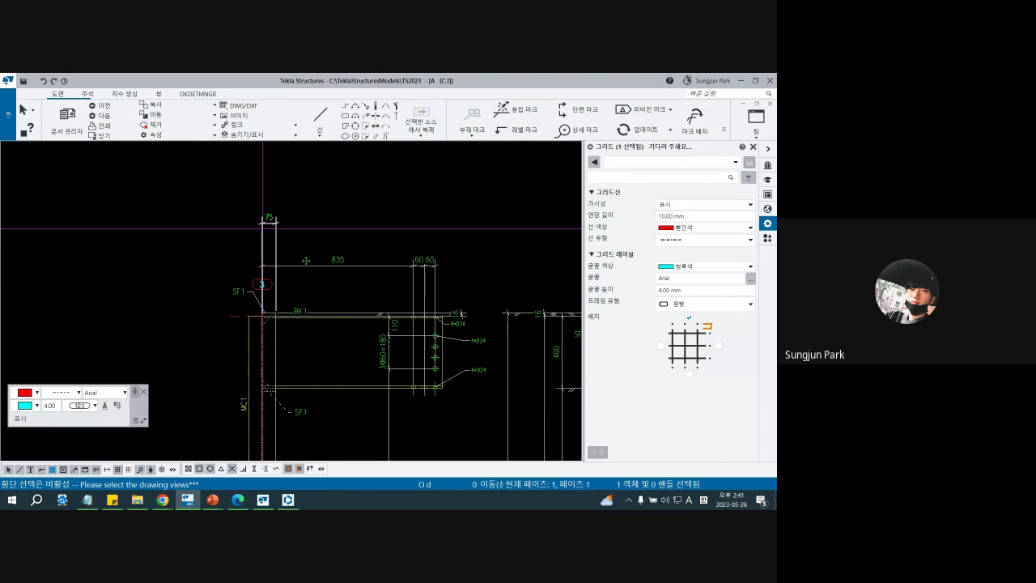
click(383, 174)
middle_drag(387, 239, 310, 172)
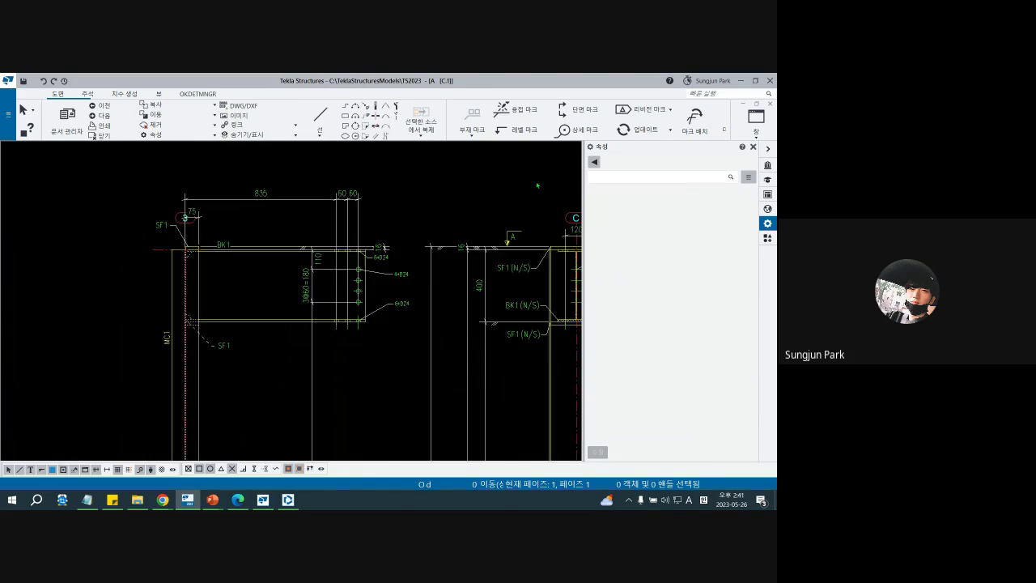
Open NeighborGridsAndCompassMarks for the column drawing and set its leader line to red with a dashed type
key(ctrl+f)
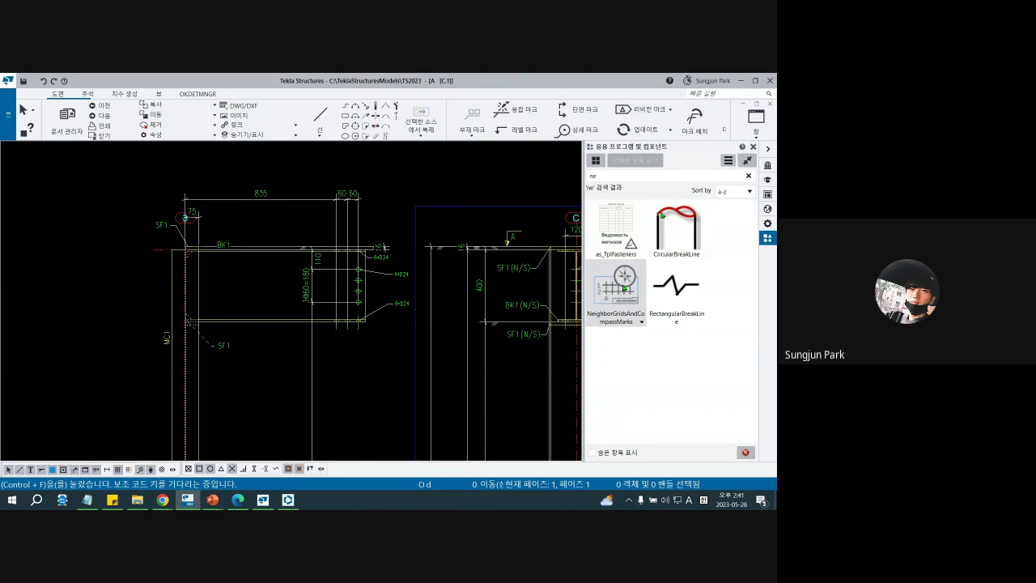
double_click(625, 288)
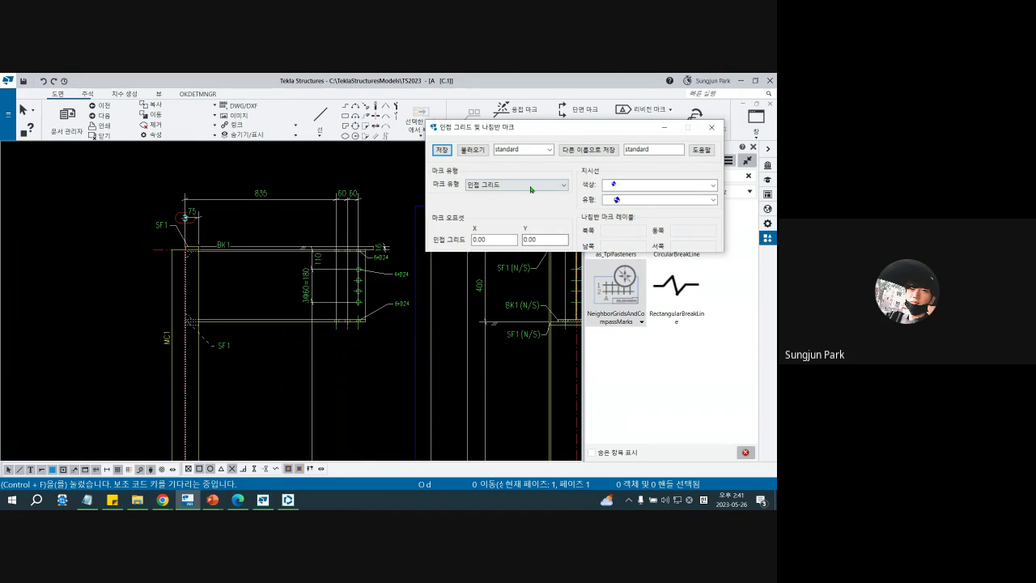
drag(514, 252, 517, 303)
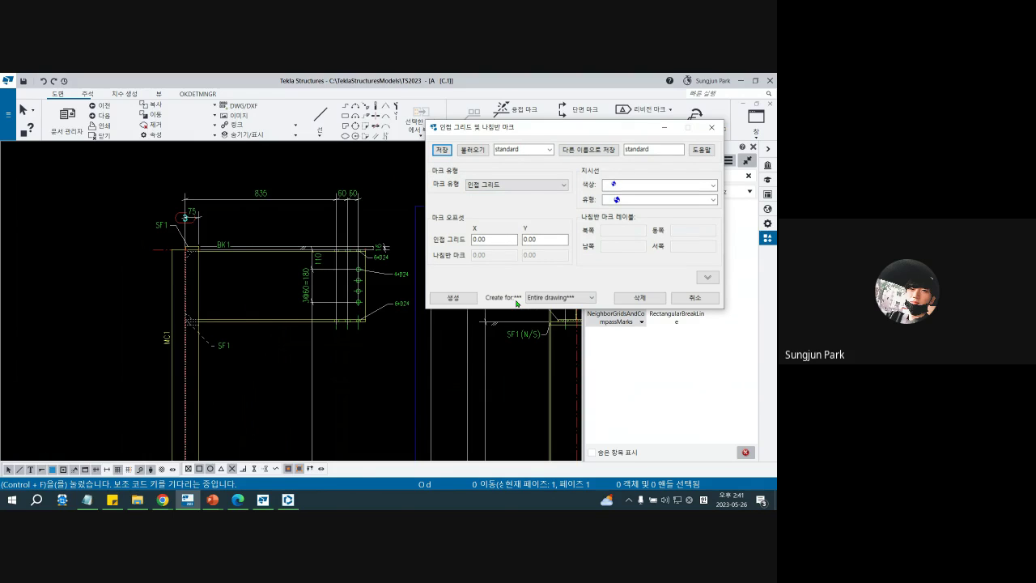
click(636, 185)
click(636, 217)
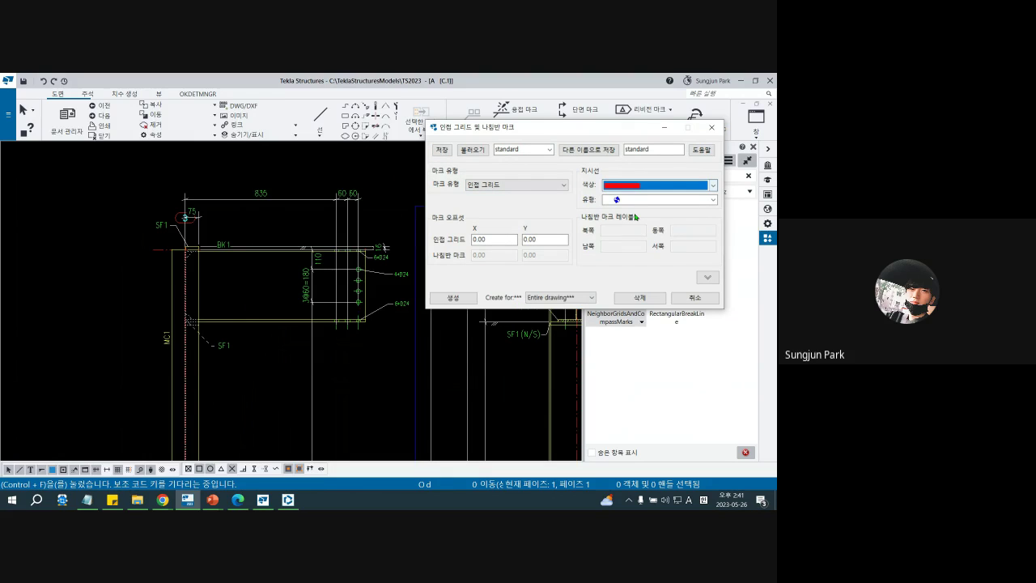
click(631, 199)
click(627, 241)
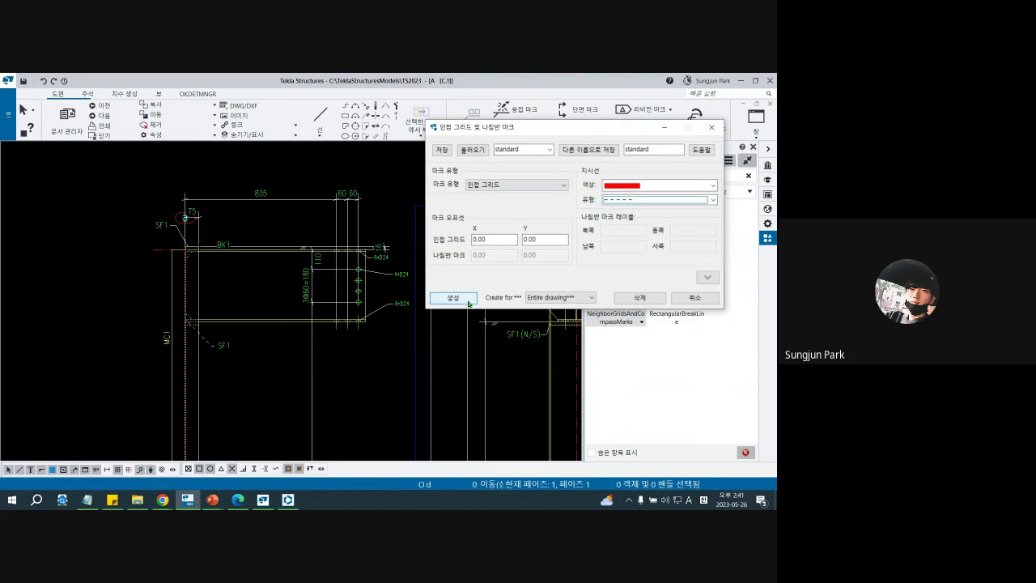
Try neighbor grid marks with 0.00 offsets on the entire drawing, and delete them after checking around grid label 3
click(453, 298)
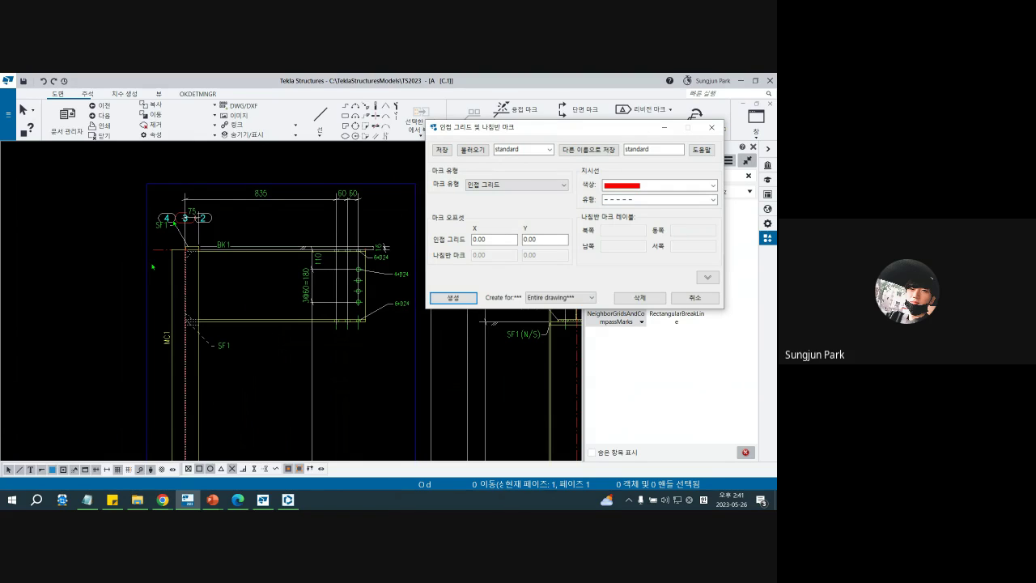
scroll(173, 221, up, 4)
click(171, 221)
click(280, 257)
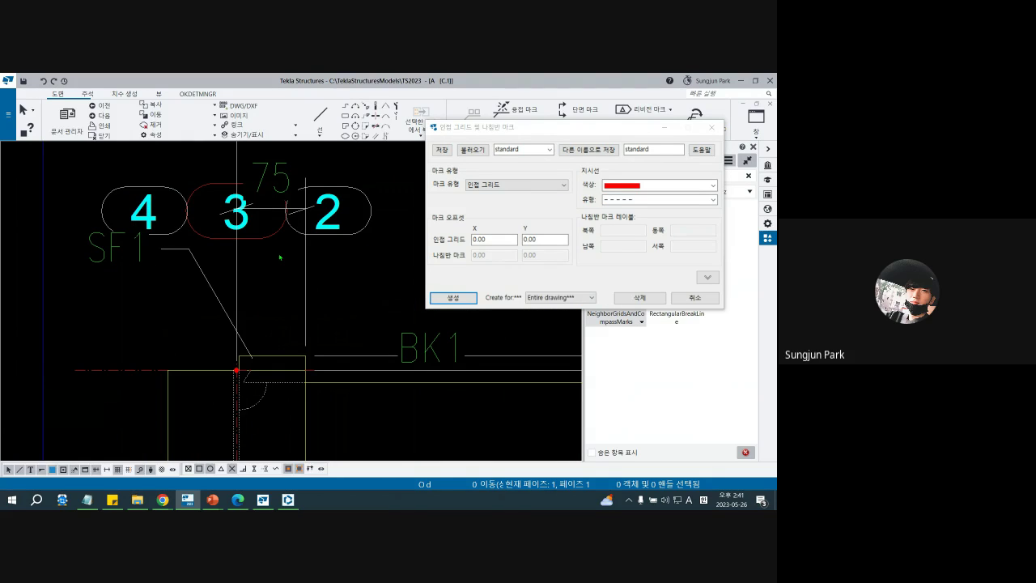
click(640, 298)
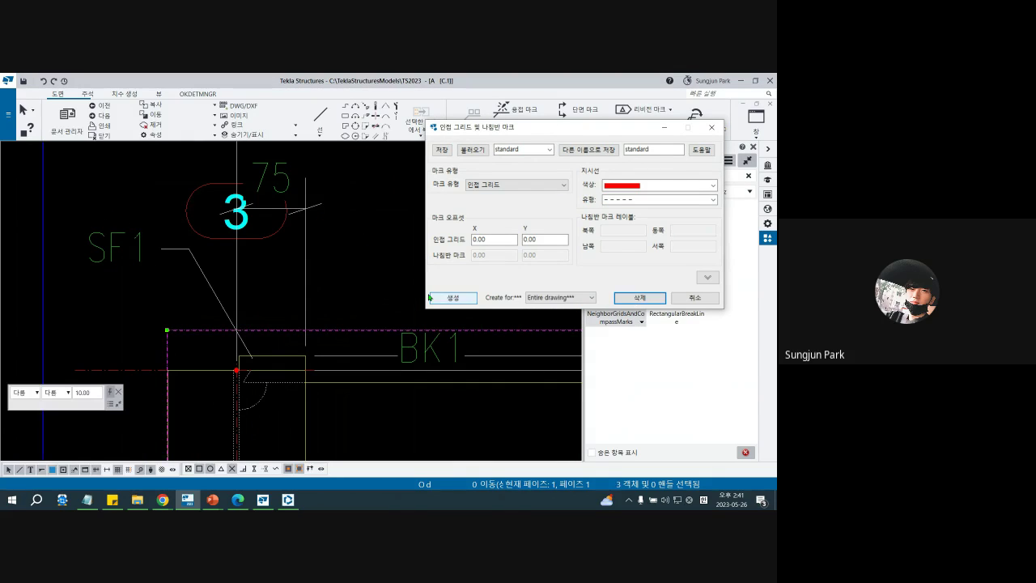
Set the neighbor grid mark offset to 10.00 in X and Y and create the marks for the entire drawing
double_click(506, 237)
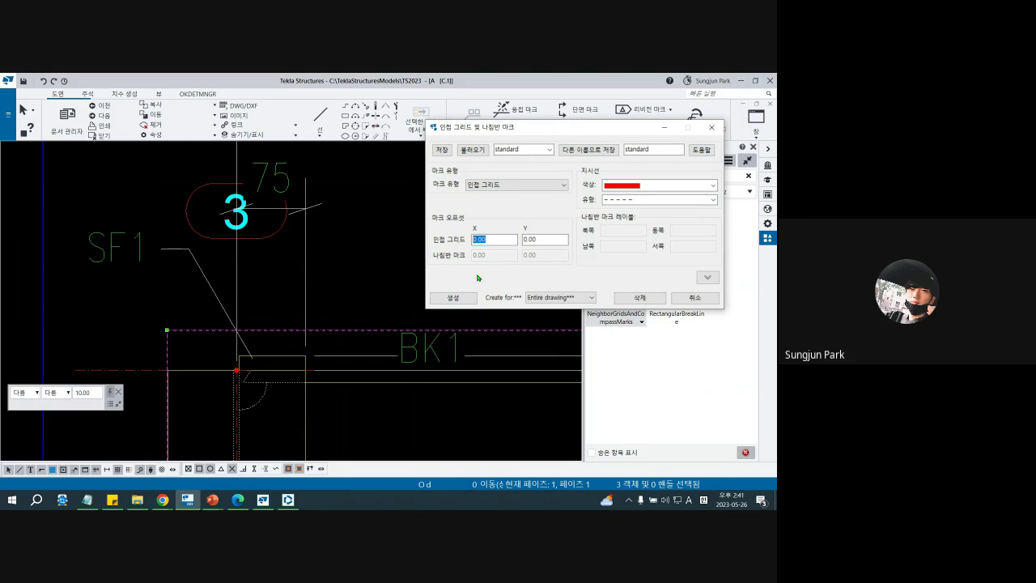
text(10)
key(Tab)
text(10)
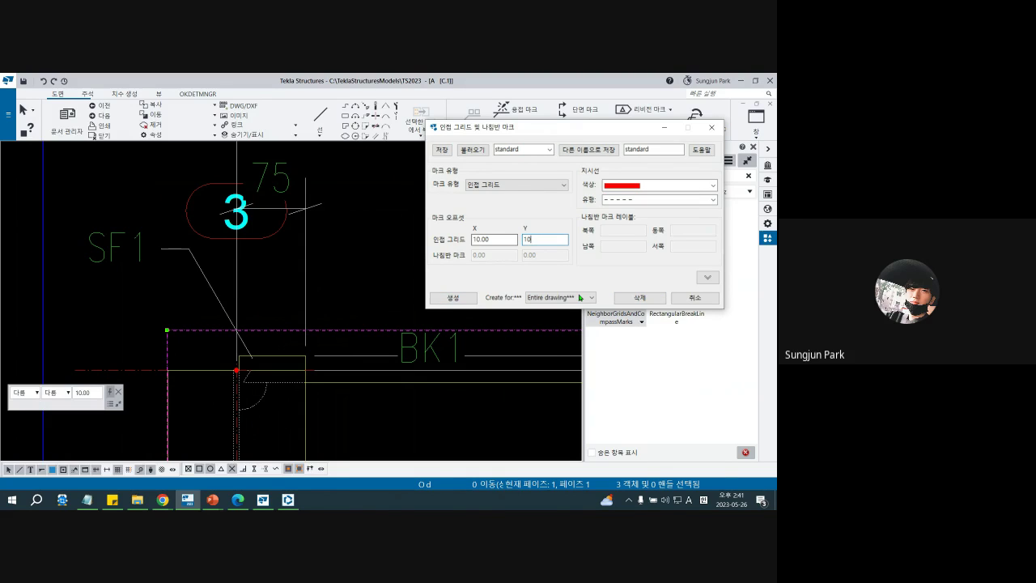
click(466, 299)
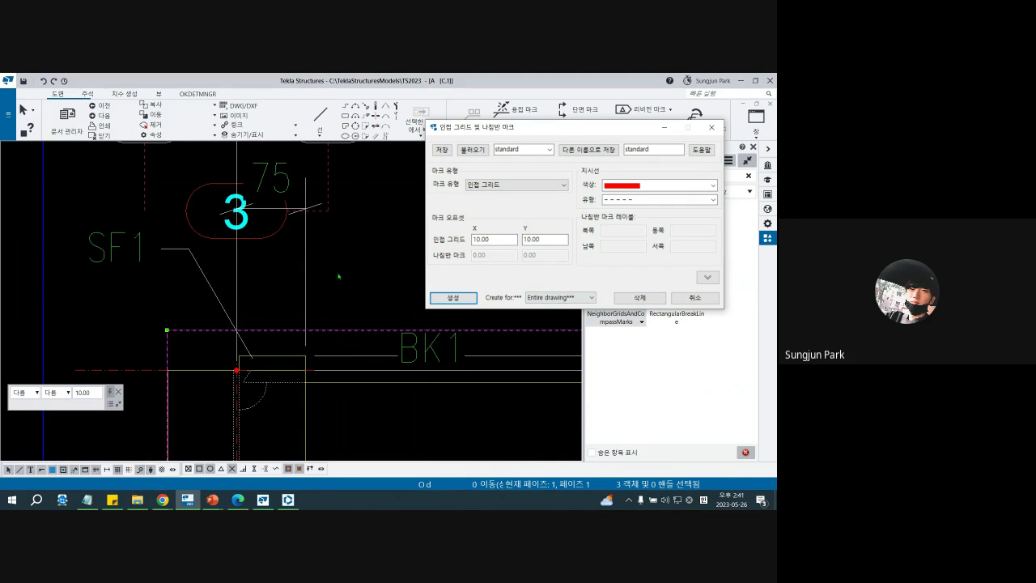
Inspect the neighbor grid marks around grid label C in the column's other view and switch the drawing to black-and-white display
scroll(208, 273, down, 2)
scroll(207, 273, down, 2)
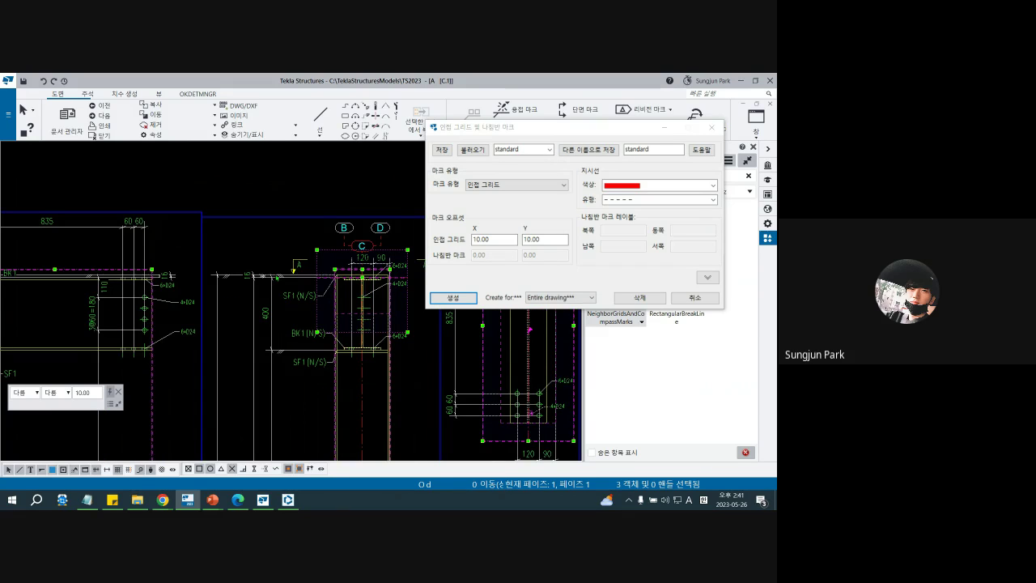
scroll(390, 243, up, 3)
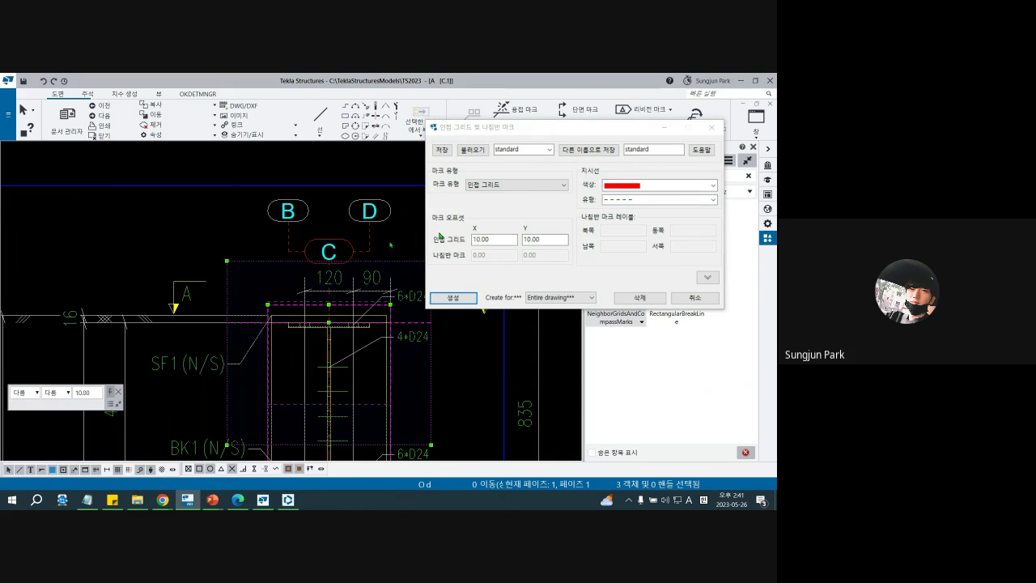
click(237, 230)
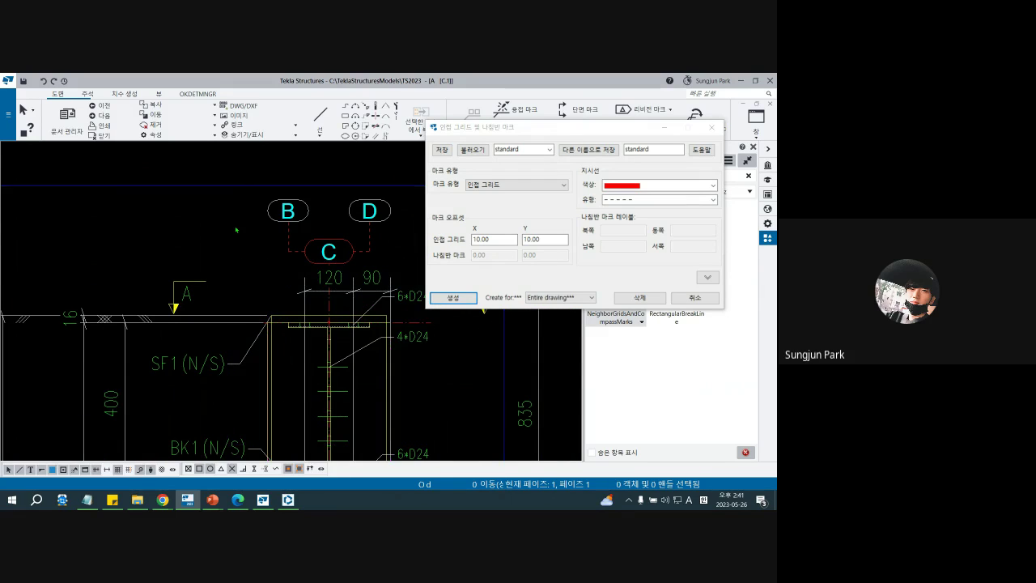
key(b)
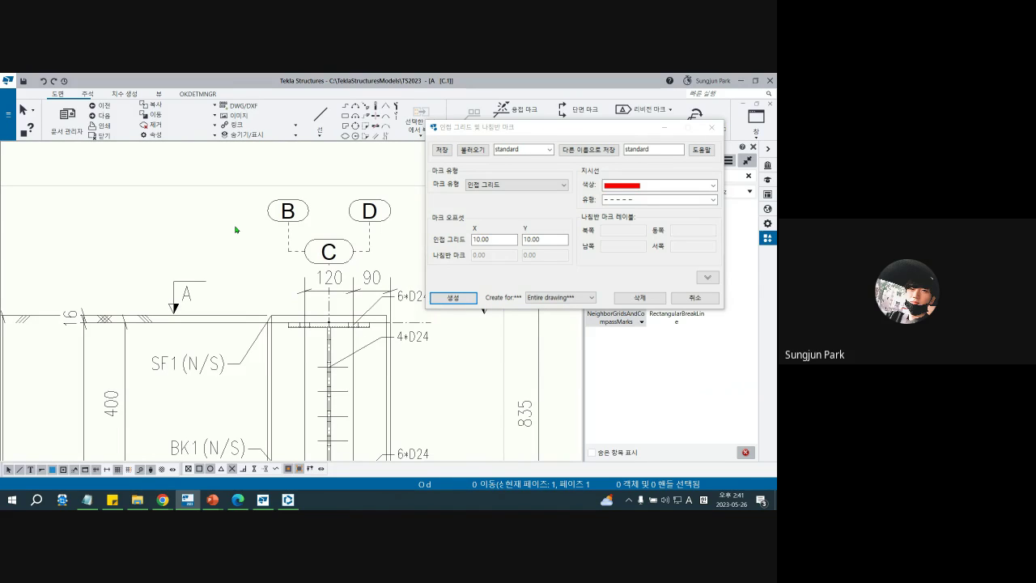
Switch to the PowerPoint slide show and exit it to the editing window at the 확장 프로그램 slide
mouse_move(212, 499)
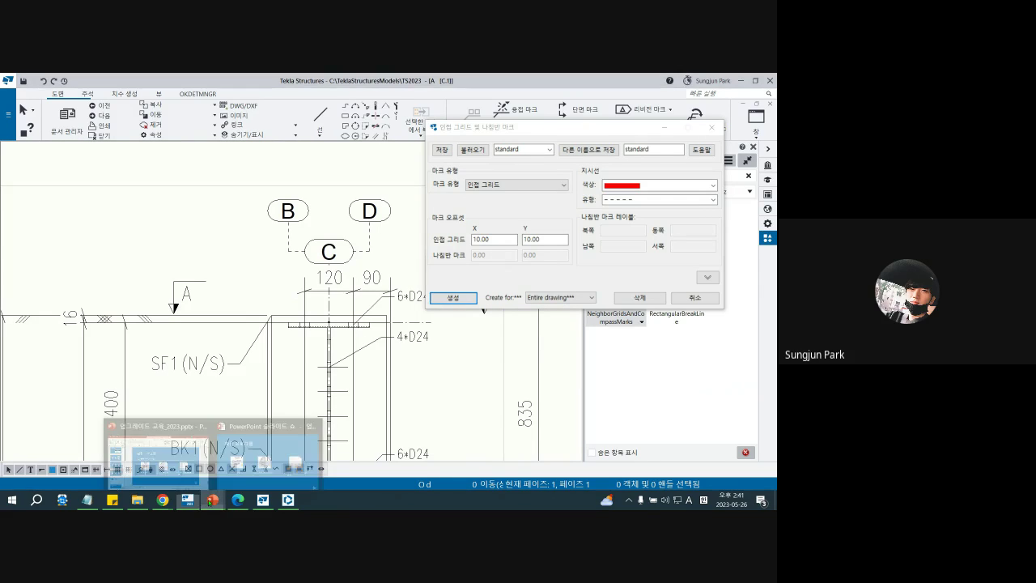
click(254, 466)
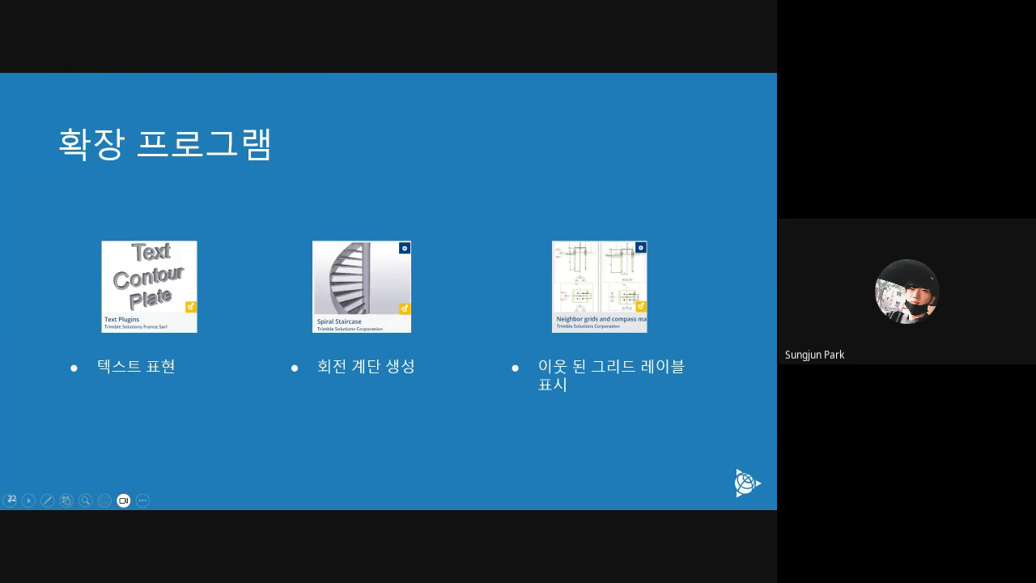
key(Escape)
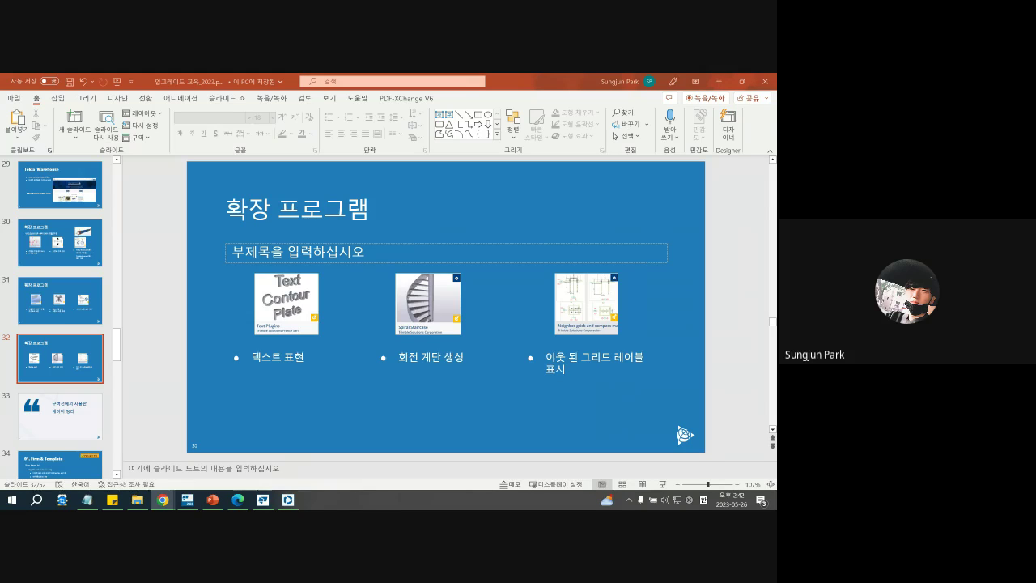
drag(275, 75, 289, 75)
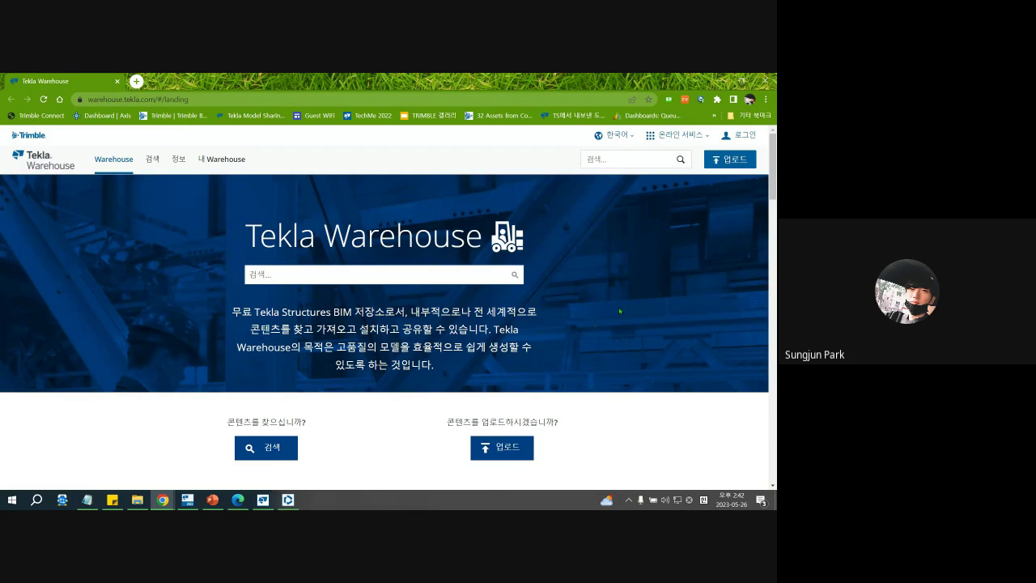
Browse the Tekla Warehouse landing page in Chrome and open the popular content (인기 있는 콘텐츠) listing
scroll(594, 329, down, 6)
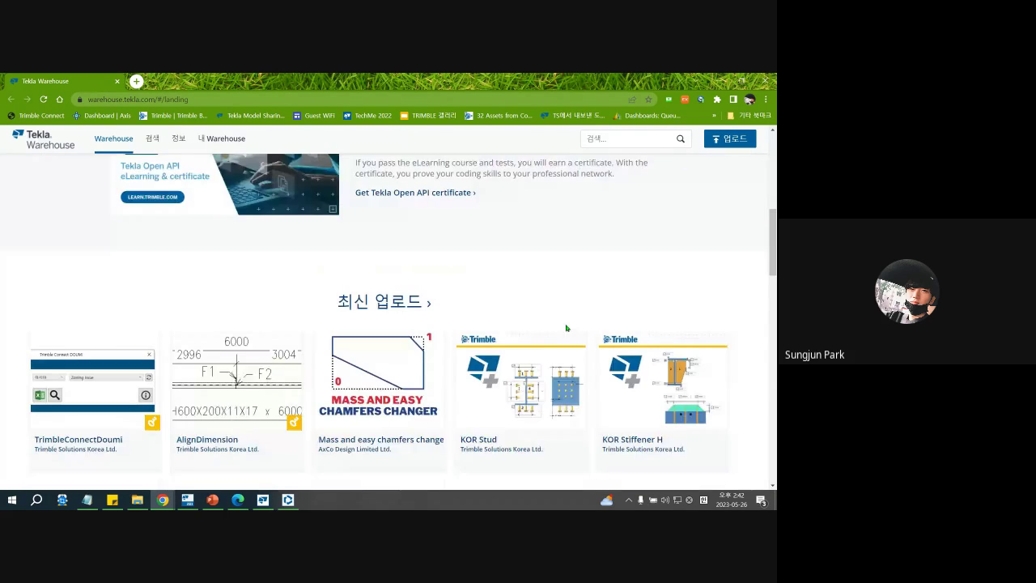
scroll(444, 286, down, 1)
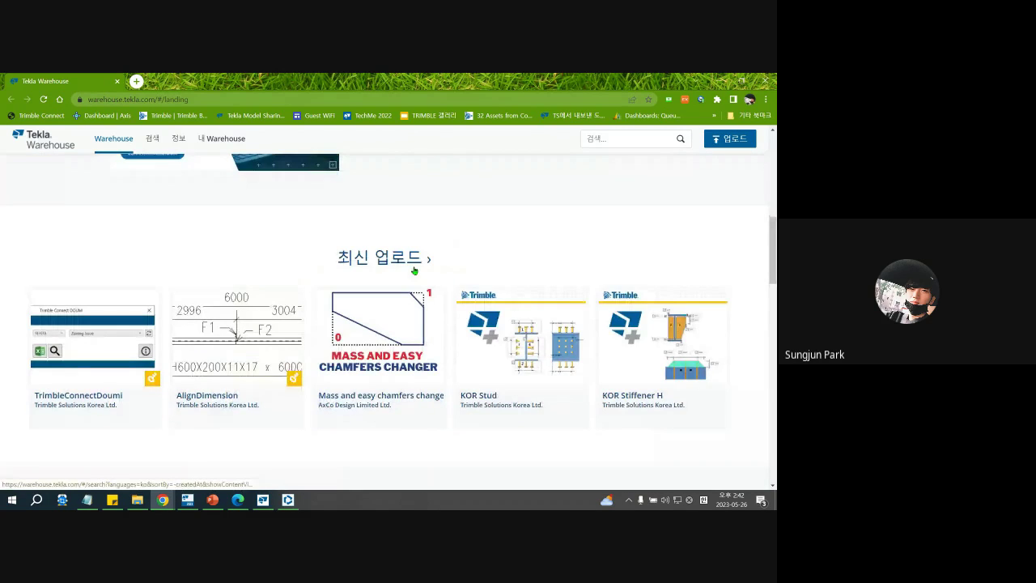
scroll(413, 270, down, 6)
scroll(410, 271, down, 2)
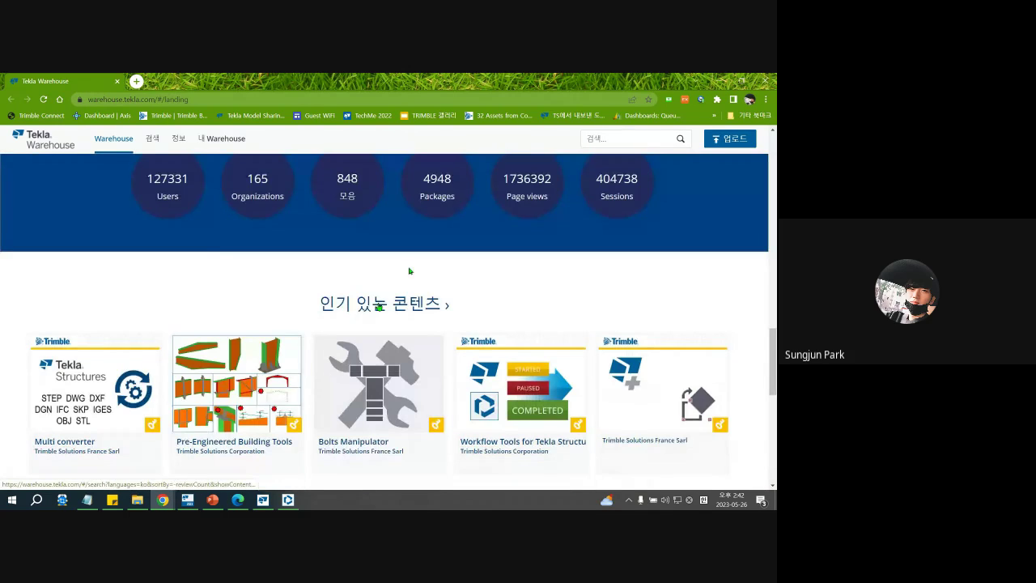
click(380, 301)
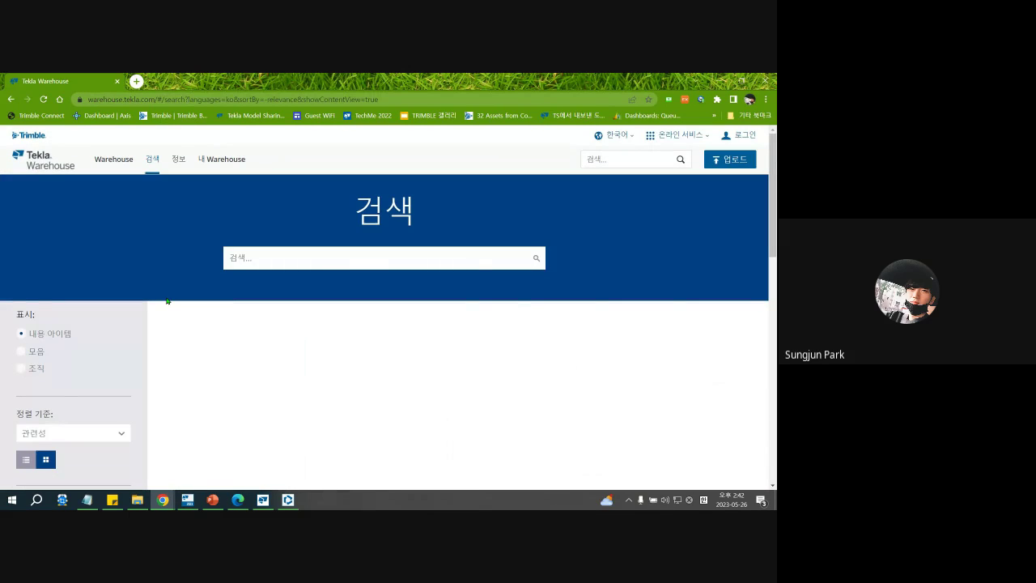
Return from the search results to the Warehouse landing page and open the popular content (인기 있는 콘텐츠) listing
scroll(167, 302, down, 3)
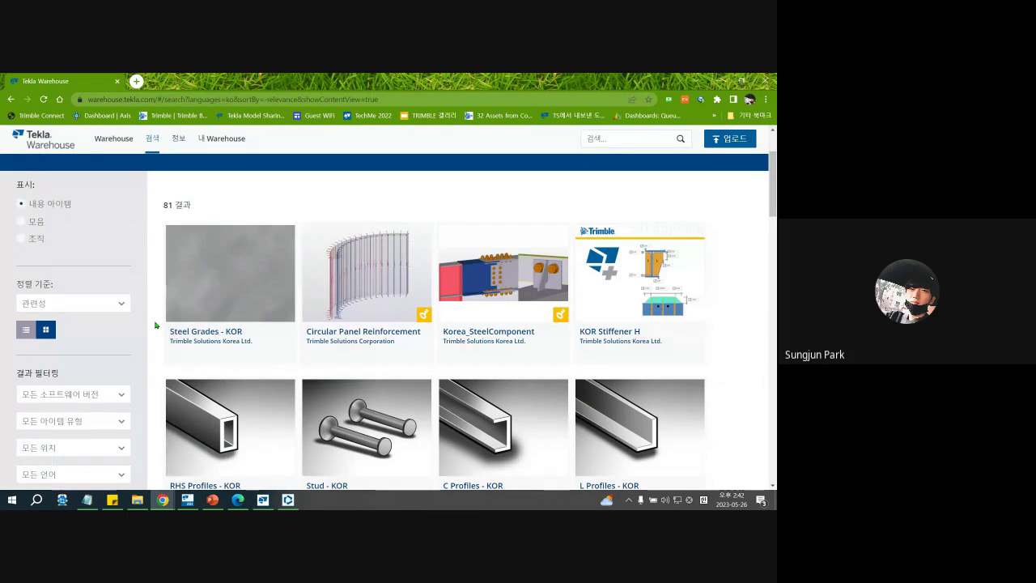
scroll(157, 352, down, 1)
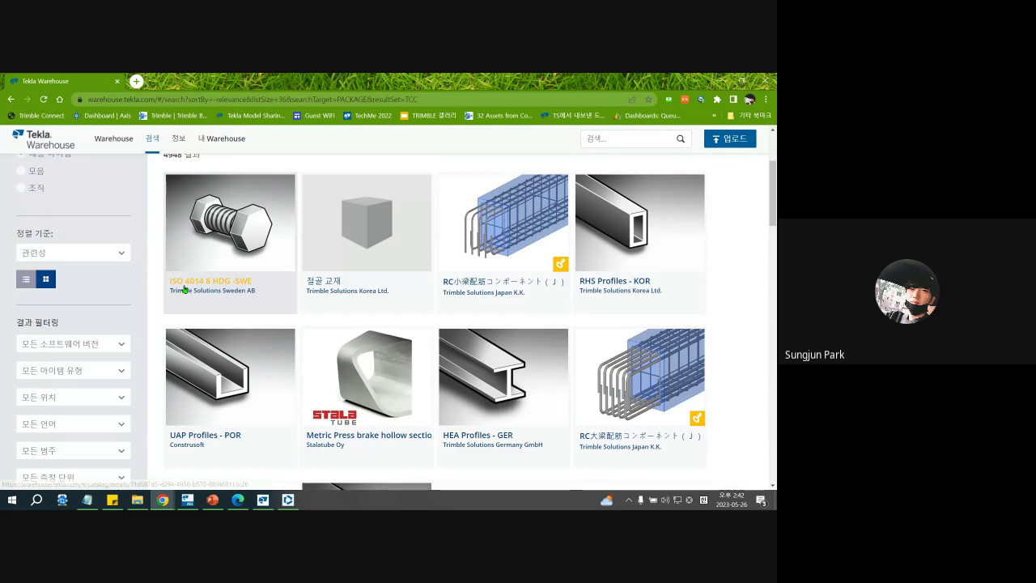
scroll(184, 289, up, 4)
click(62, 164)
scroll(162, 301, down, 12)
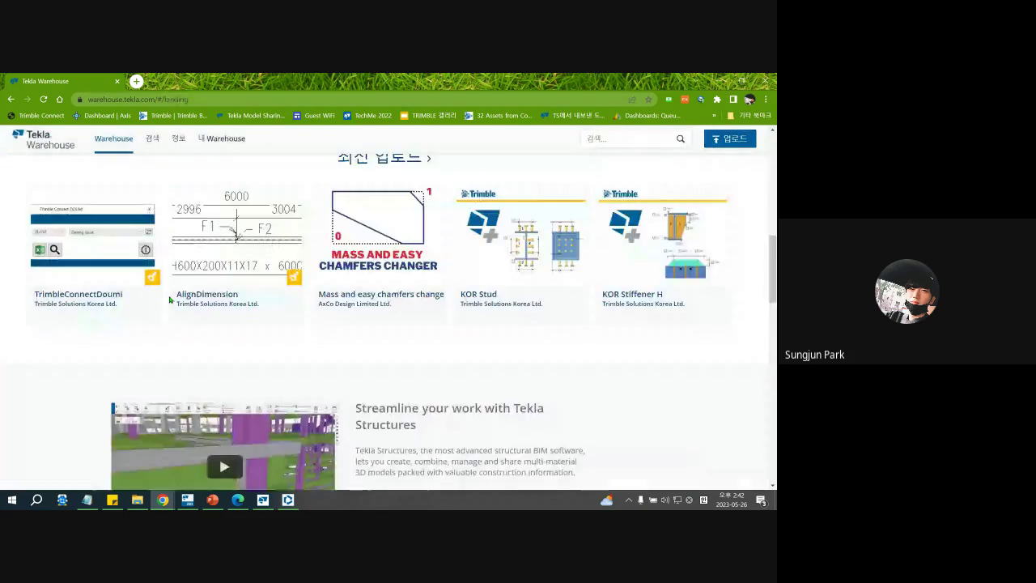
scroll(355, 331, down, 6)
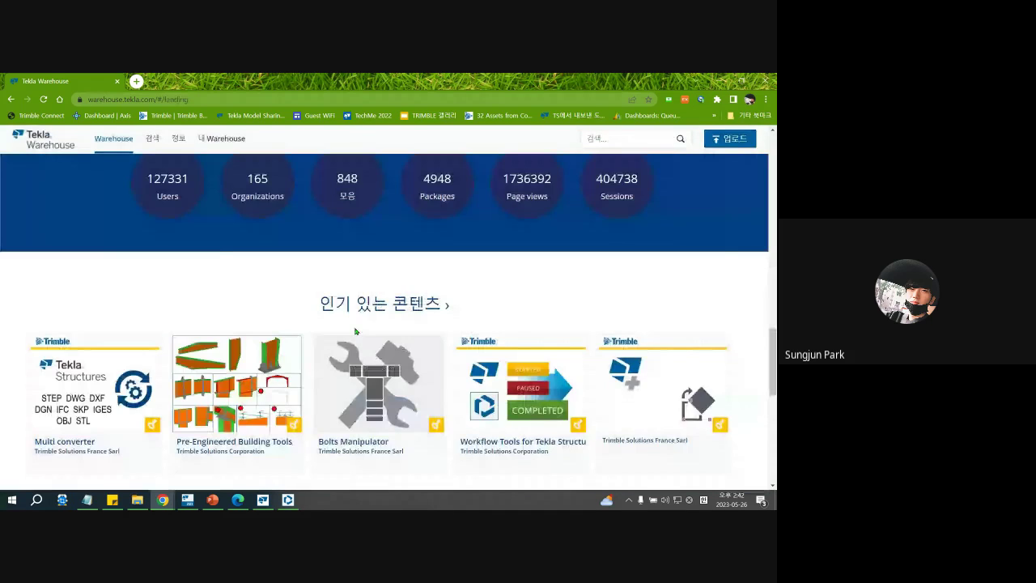
click(362, 305)
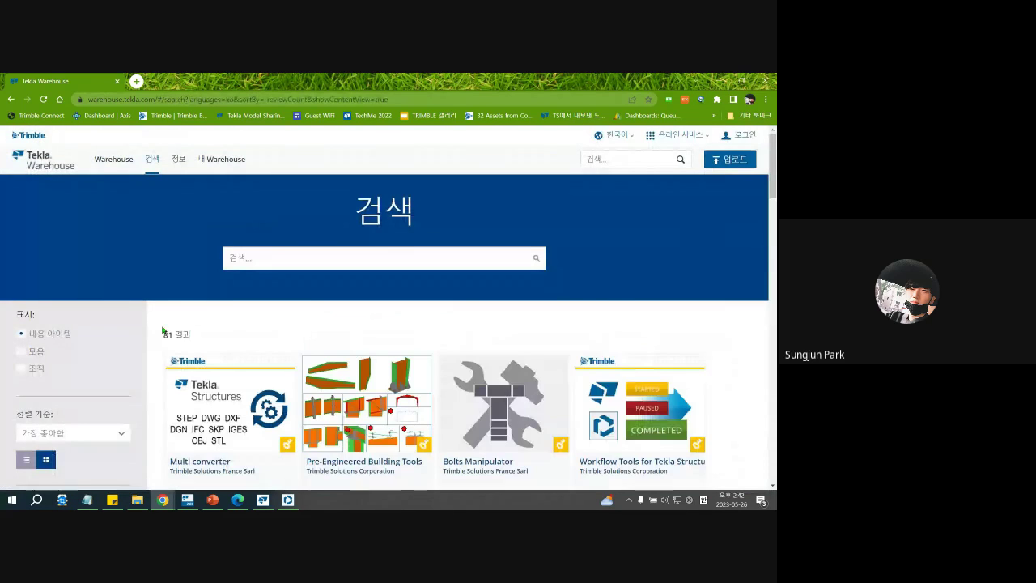
Look through the Korean-language popular content listing, from the Multi converter and Pre-Engineered Building Tools entries down to the Korean profile and grade catalogs
scroll(159, 330, down, 4)
scroll(160, 329, down, 1)
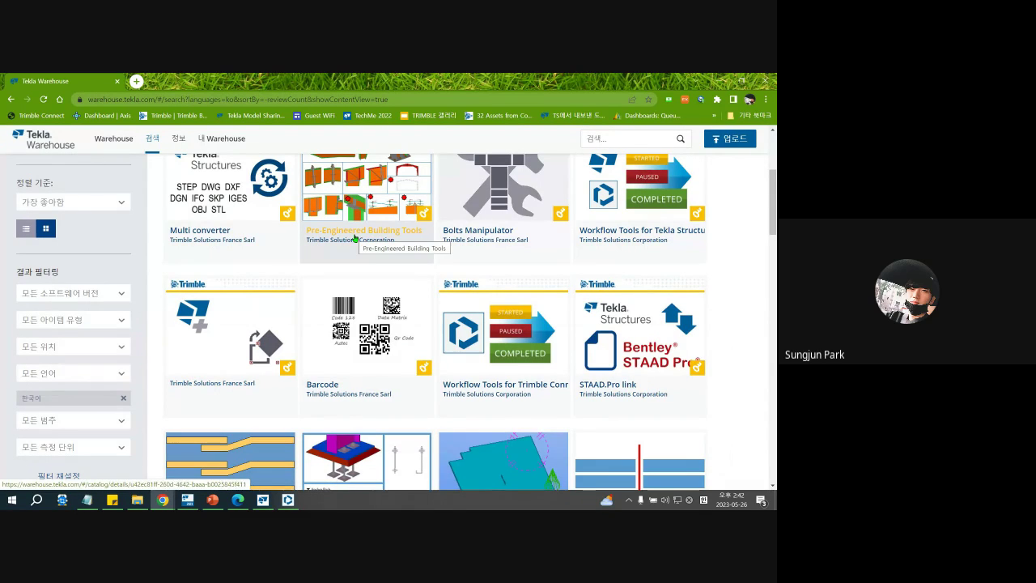
scroll(354, 238, down, 1)
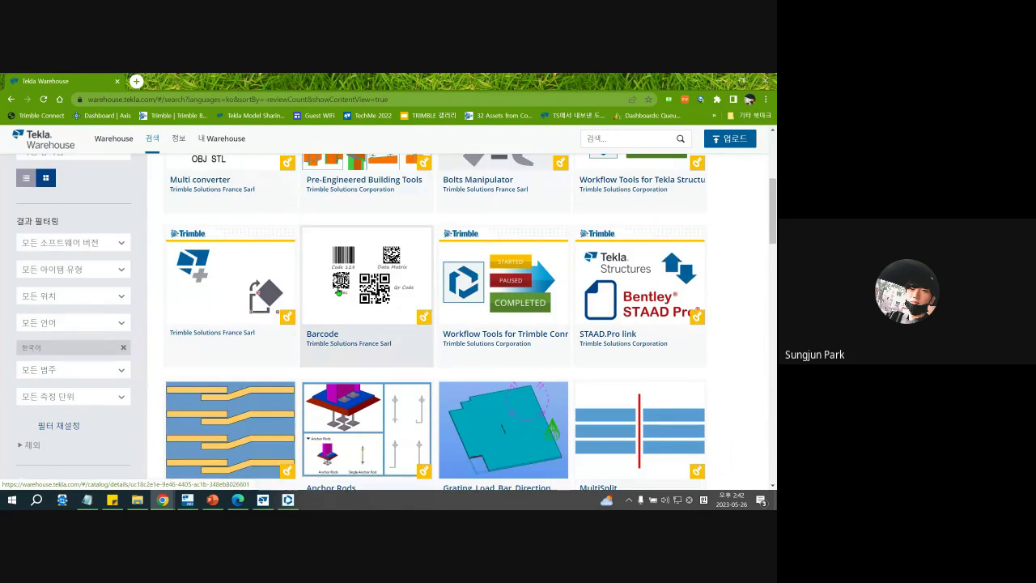
scroll(349, 269, down, 2)
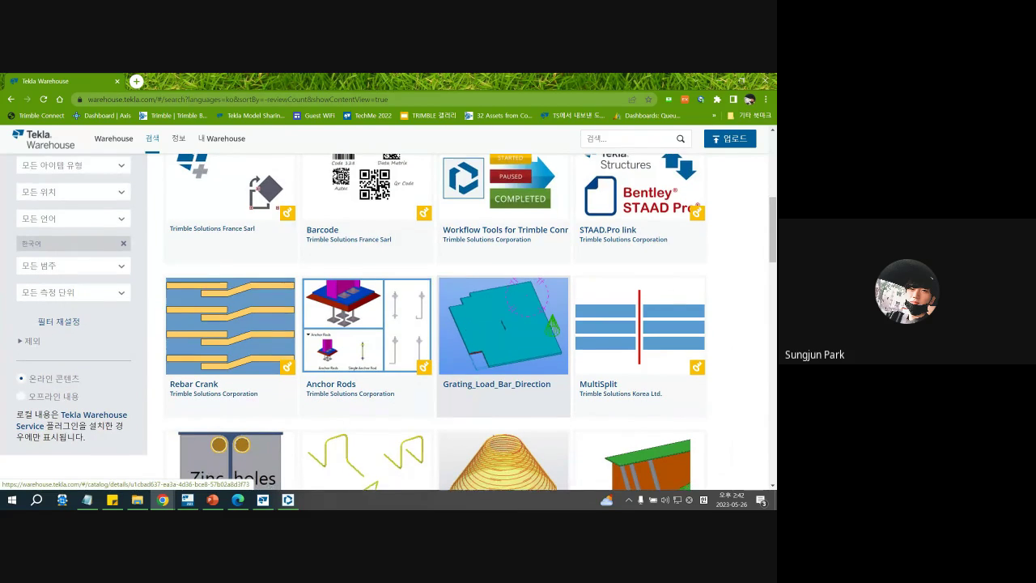
scroll(466, 332, down, 1)
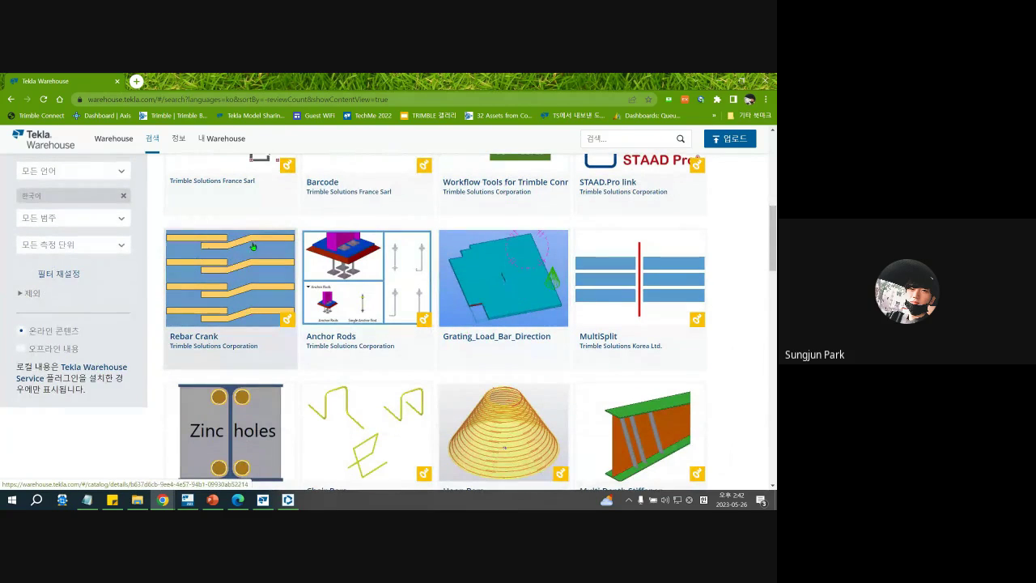
scroll(191, 309, down, 2)
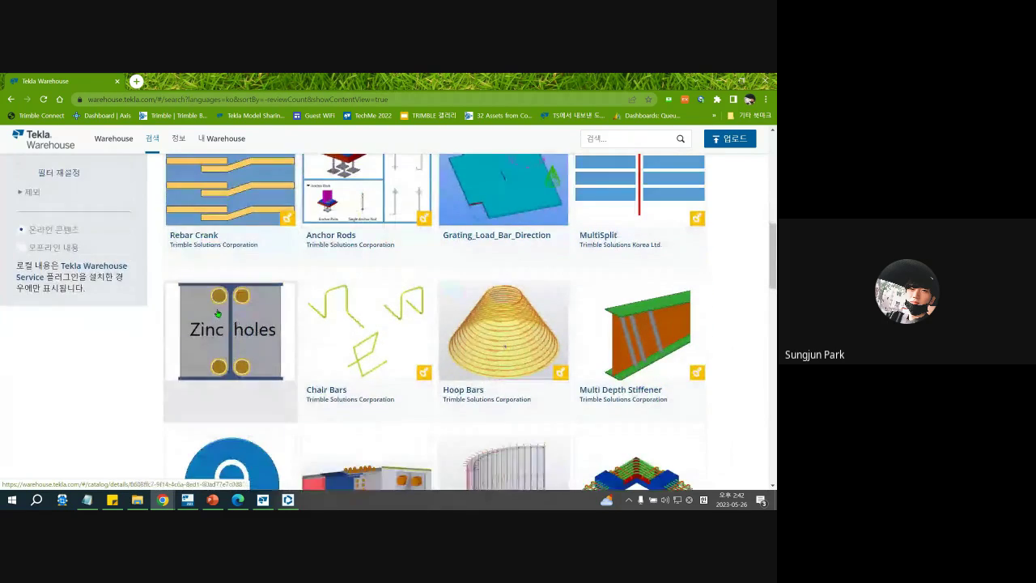
scroll(380, 321, down, 2)
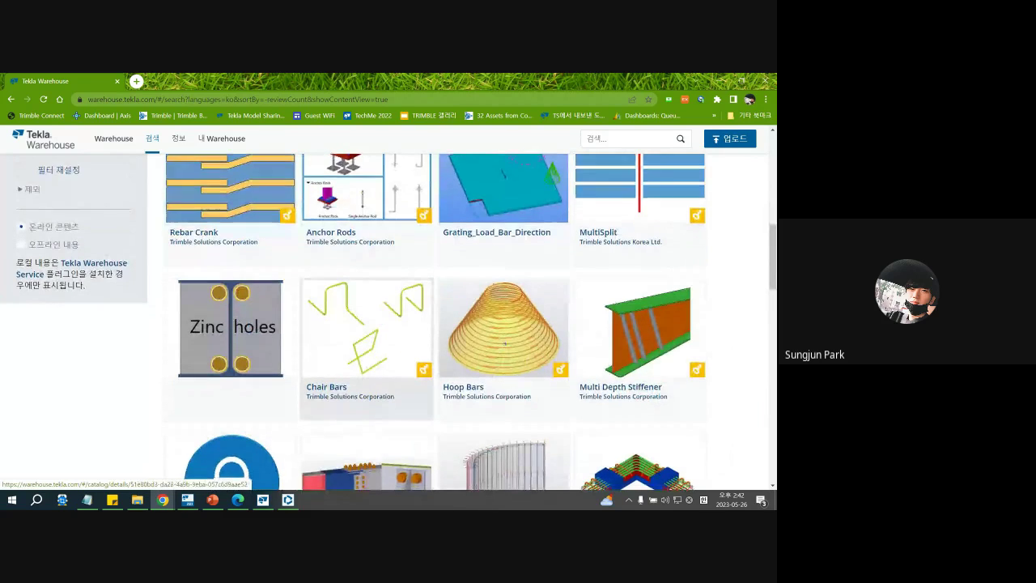
scroll(380, 321, down, 5)
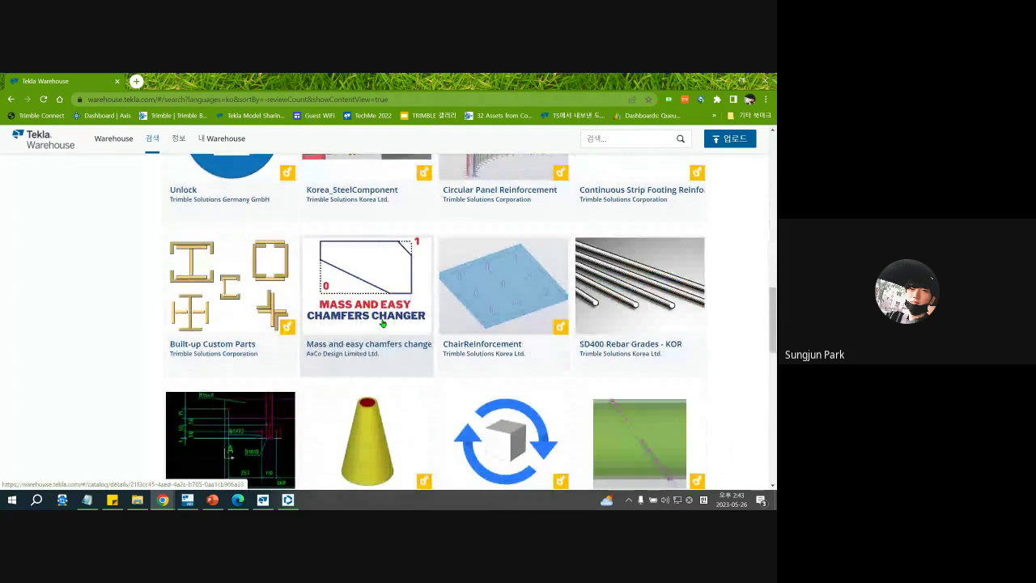
scroll(384, 324, down, 2)
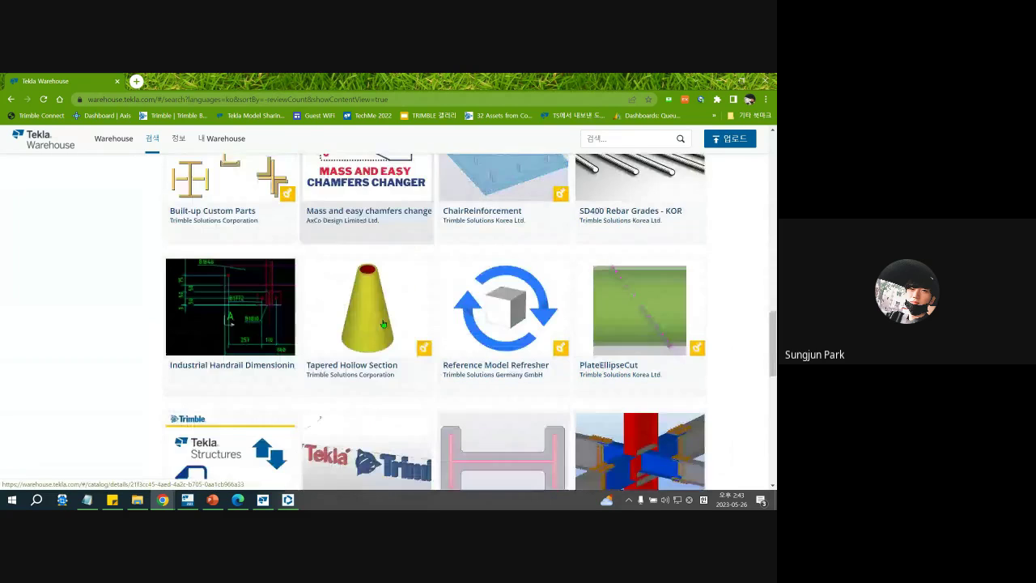
scroll(384, 326, down, 2)
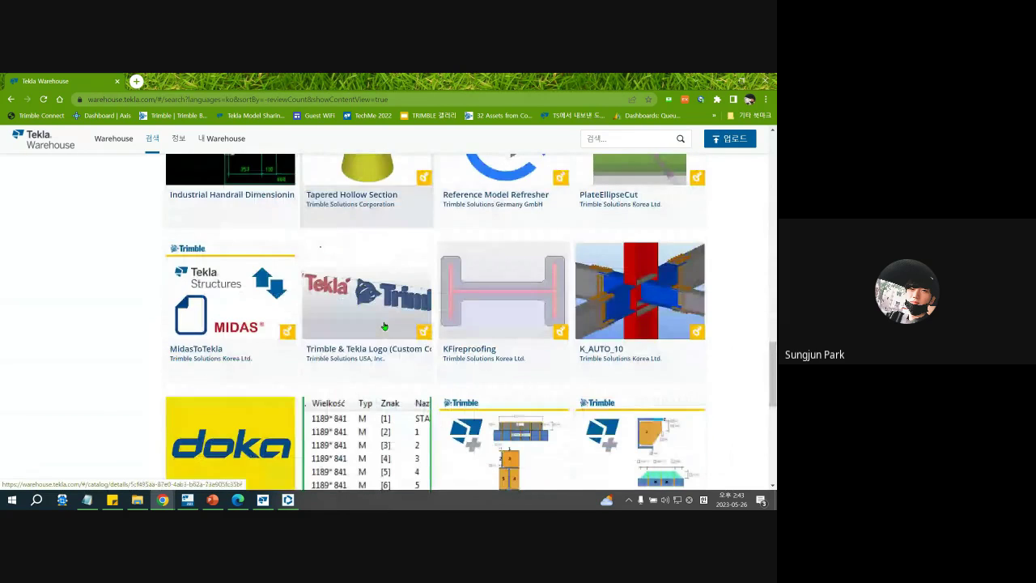
scroll(383, 326, down, 1)
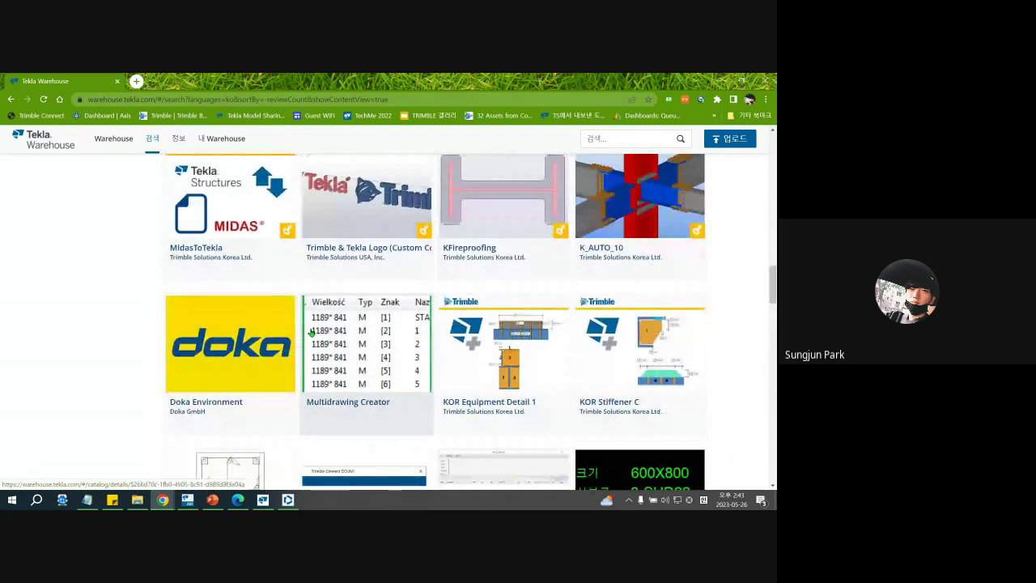
scroll(181, 327, down, 2)
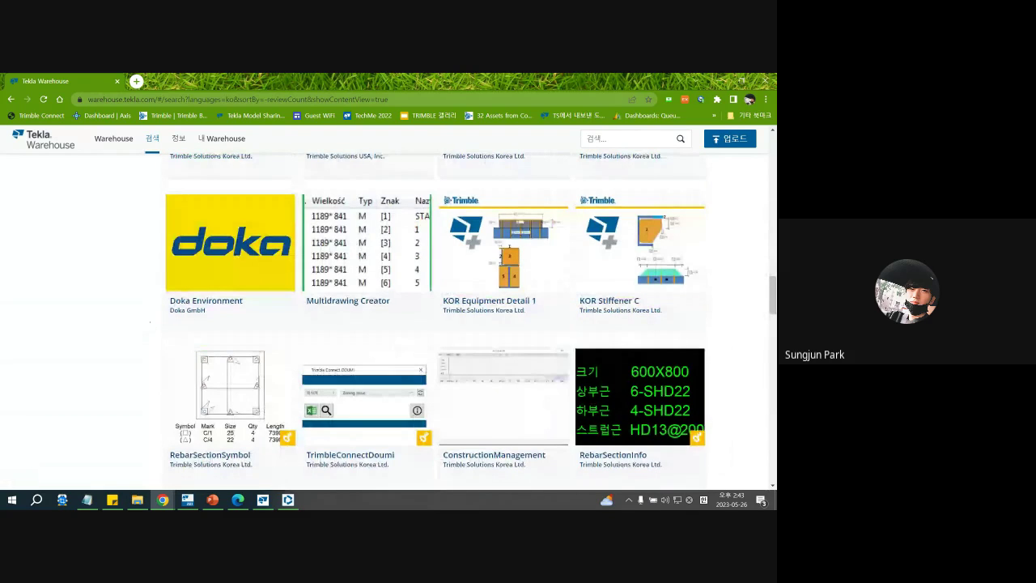
scroll(149, 328, down, 1)
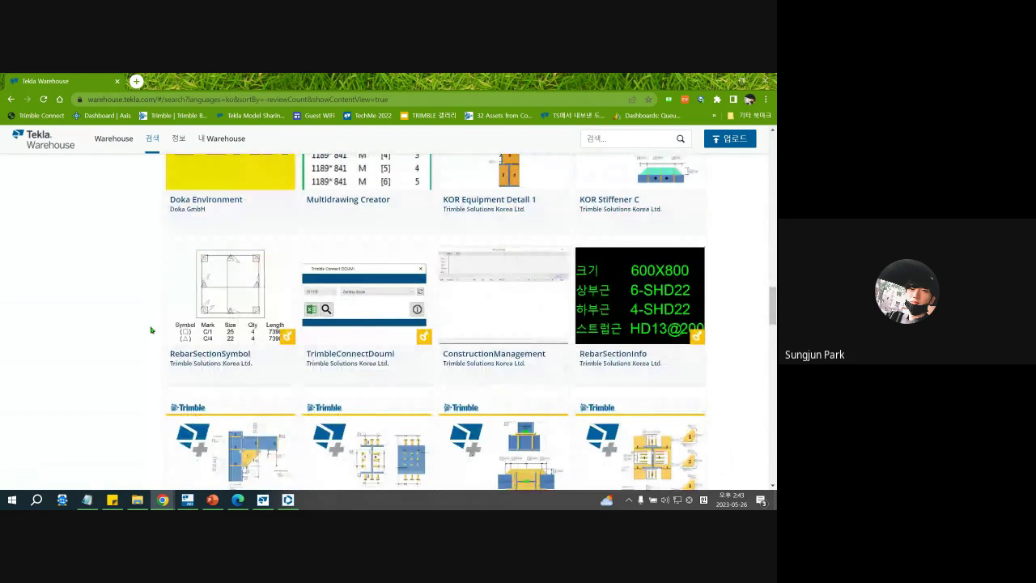
scroll(151, 329, down, 2)
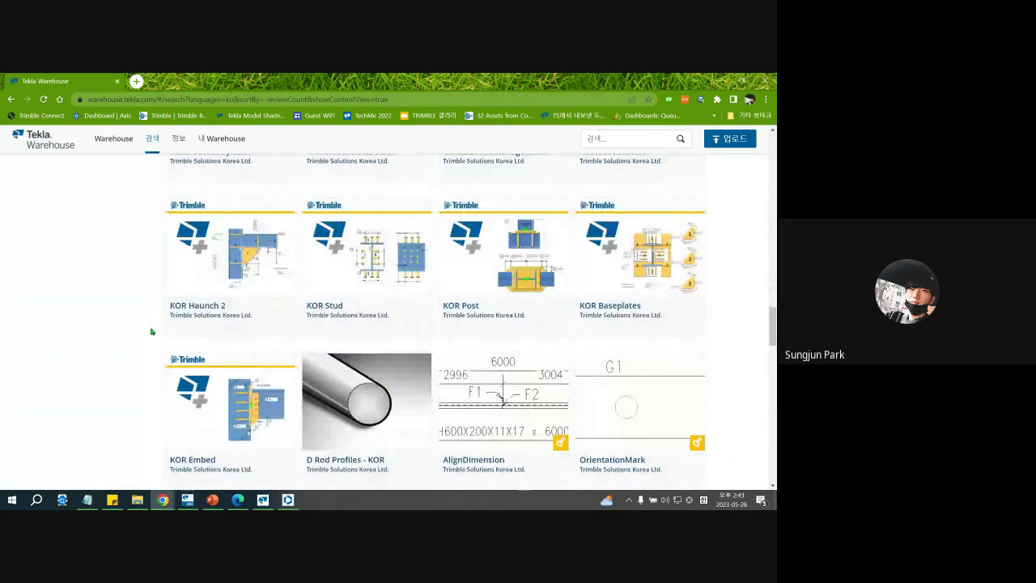
scroll(150, 331, down, 2)
scroll(152, 333, down, 1)
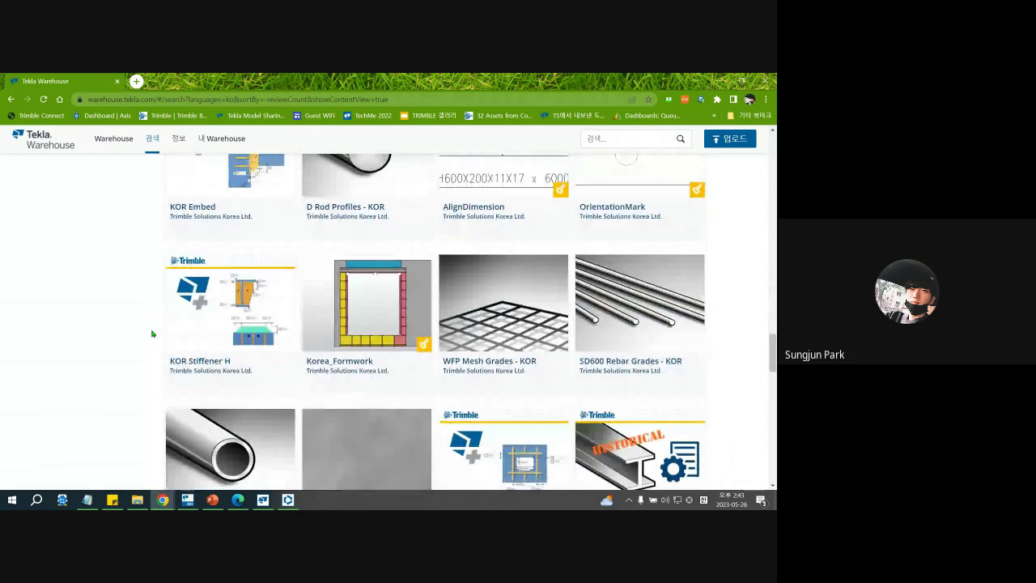
scroll(151, 334, down, 3)
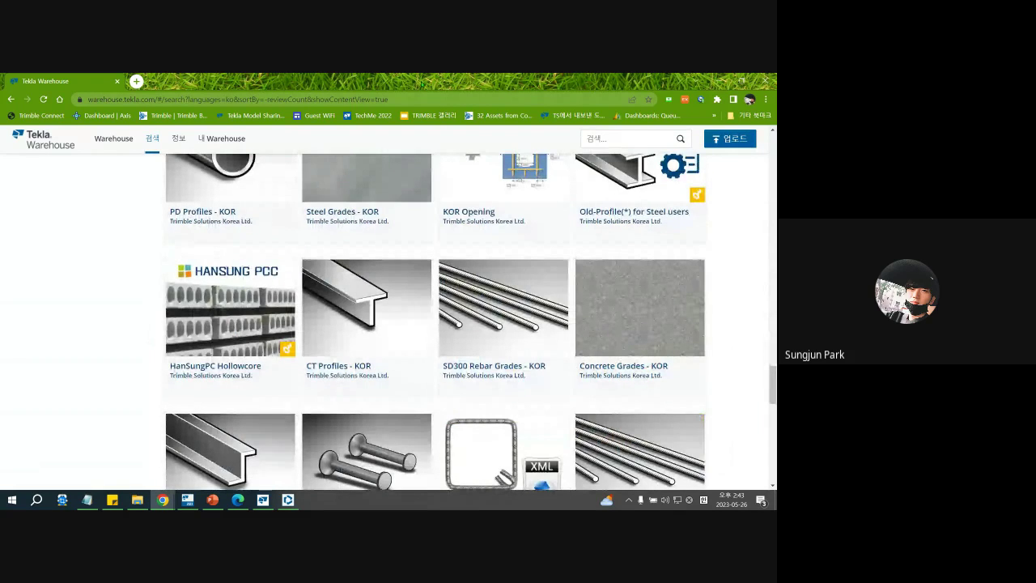
Switch to the PowerPoint presentation and start the slide show from slide 33, 구버전에서 사용한 데이터 정리
drag(77, 86, 0, 86)
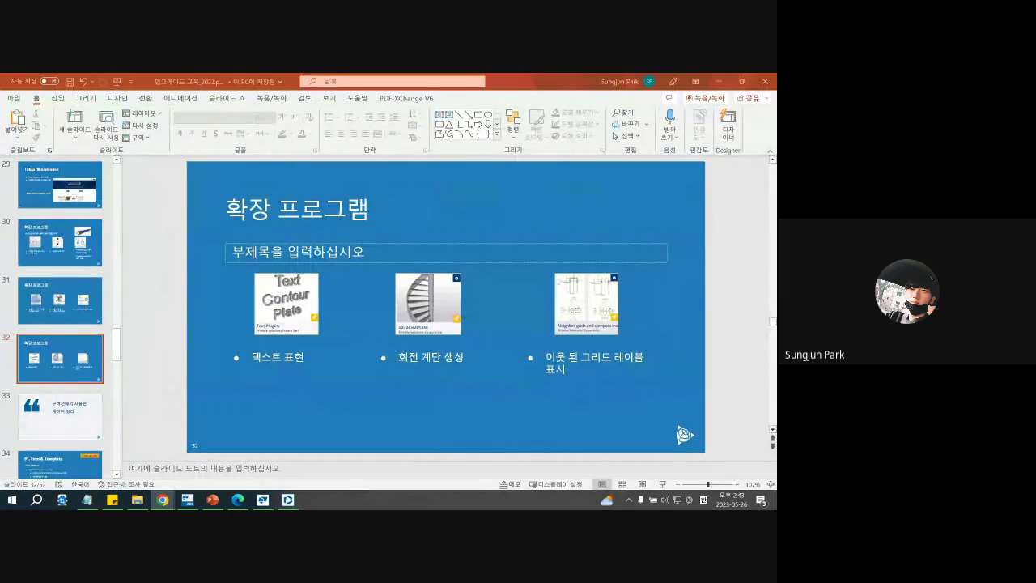
click(535, 407)
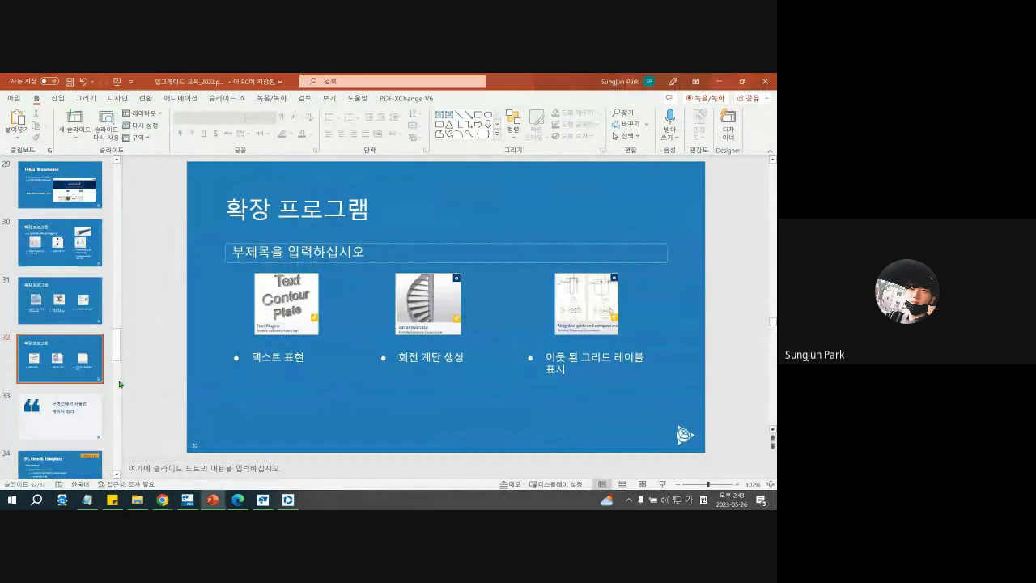
scroll(83, 365, down, 2)
click(94, 280)
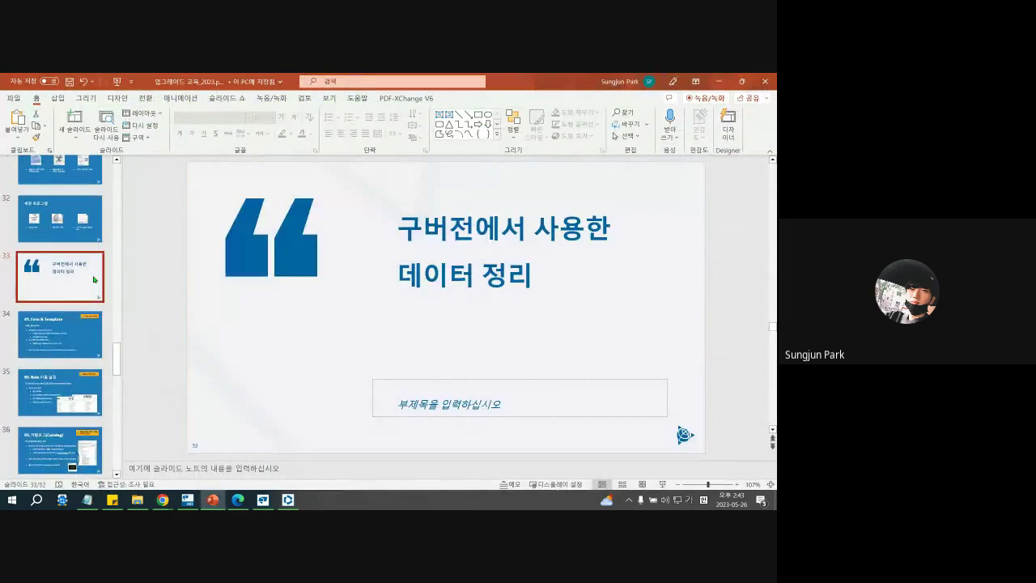
key(shift+F5)
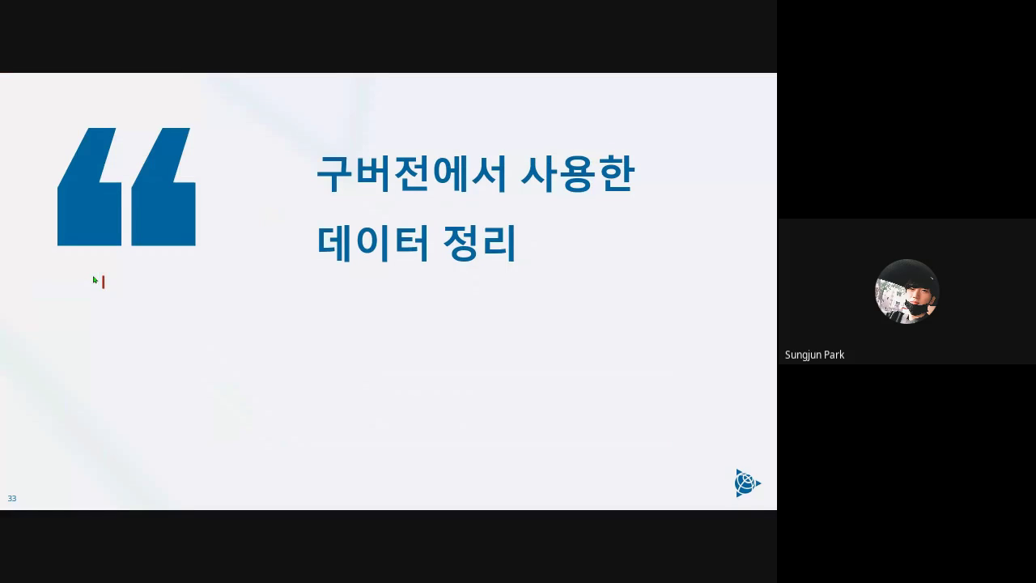
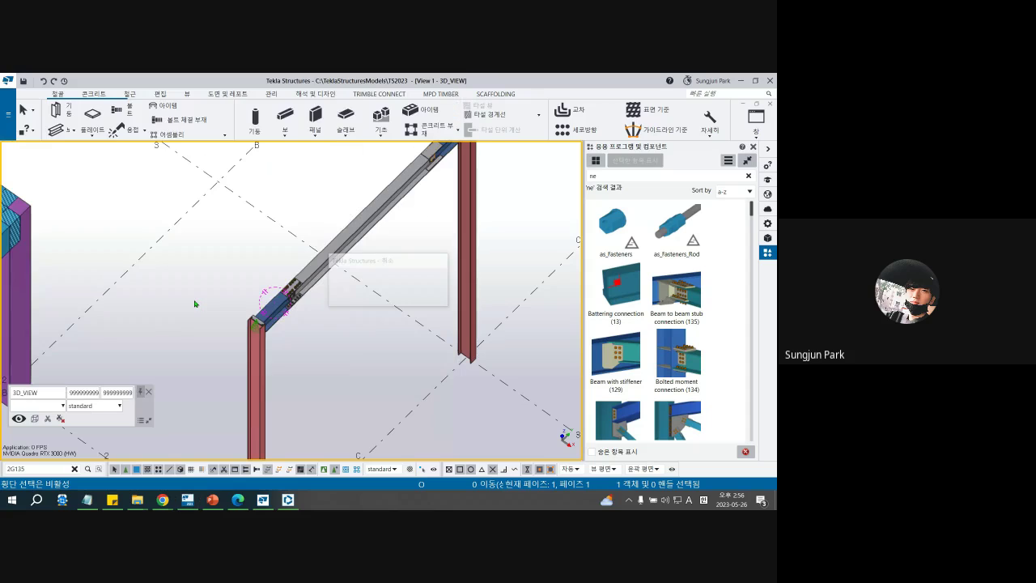
In Tekla Structures, search the applications and components catalog for "stud" and for "NEC", and find the NEC_STUD component in the results
click(603, 173)
text(stud)
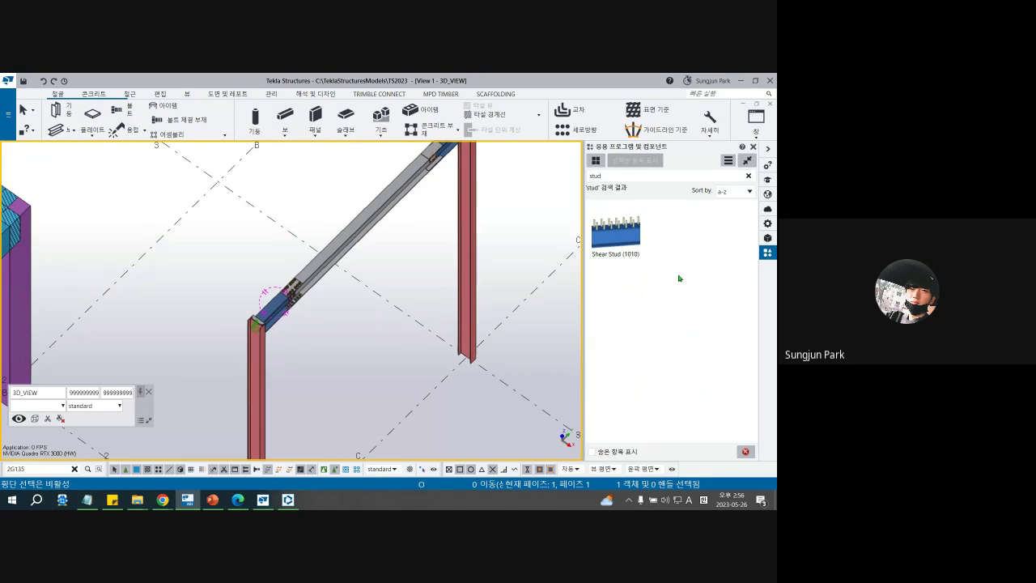
click(615, 176)
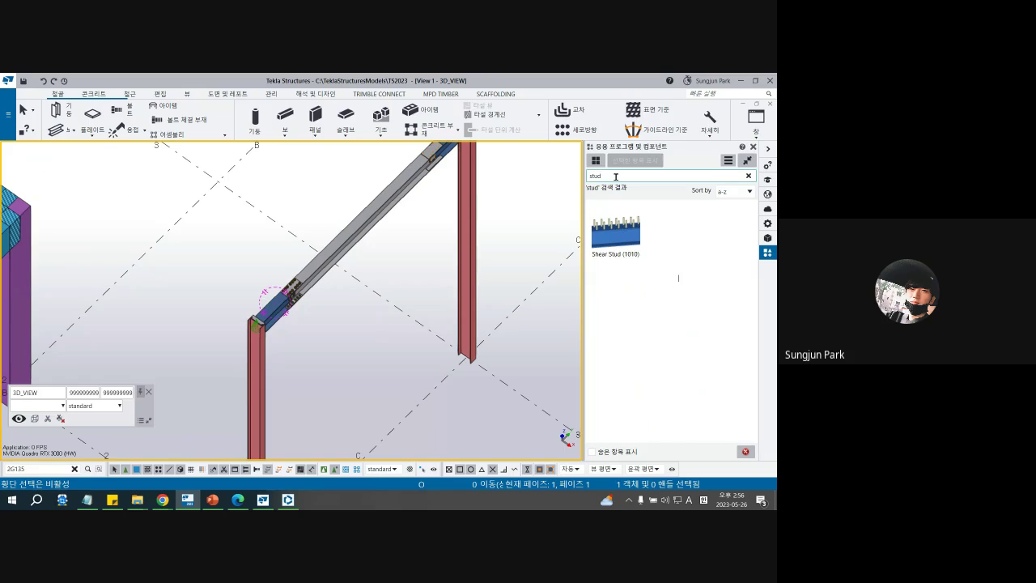
text(NEC)
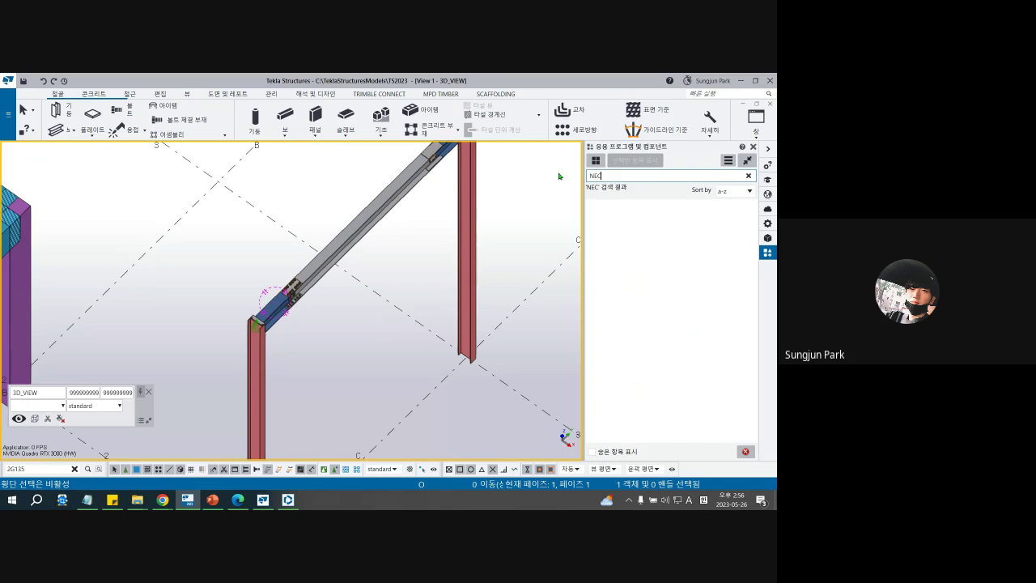
scroll(618, 251, down, 2)
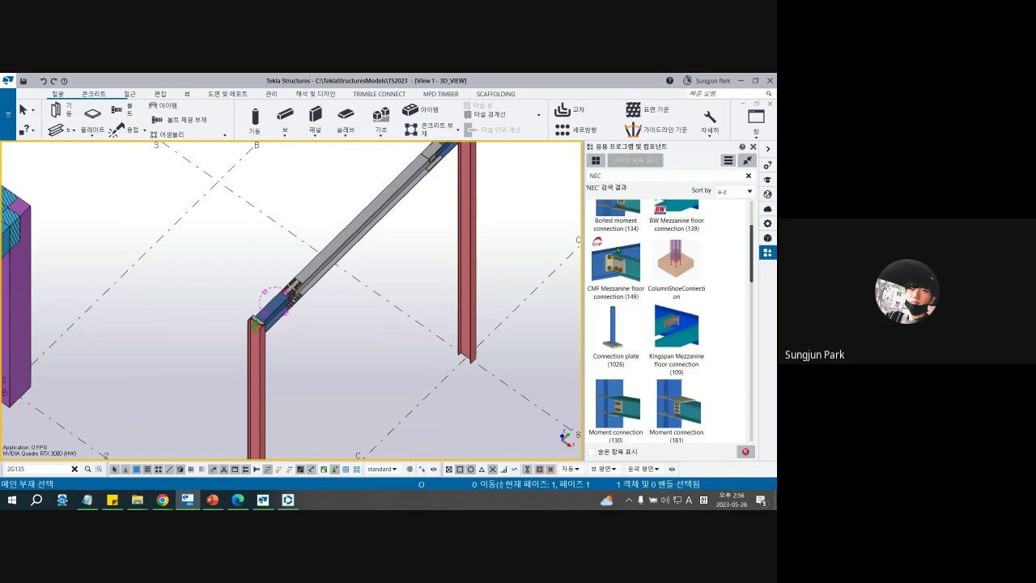
scroll(618, 251, down, 3)
scroll(618, 251, up, 6)
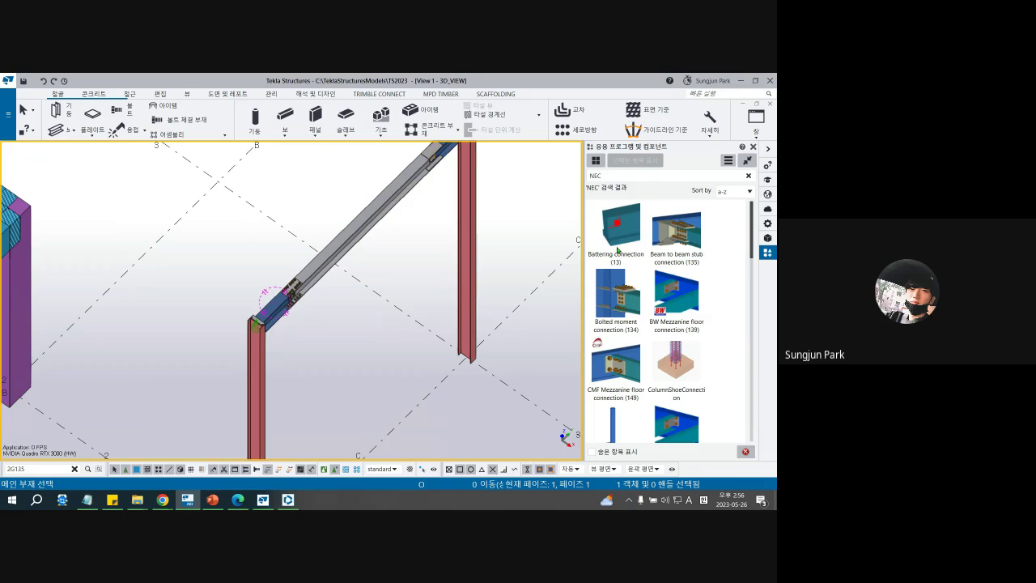
scroll(618, 249, down, 3)
scroll(618, 250, down, 2)
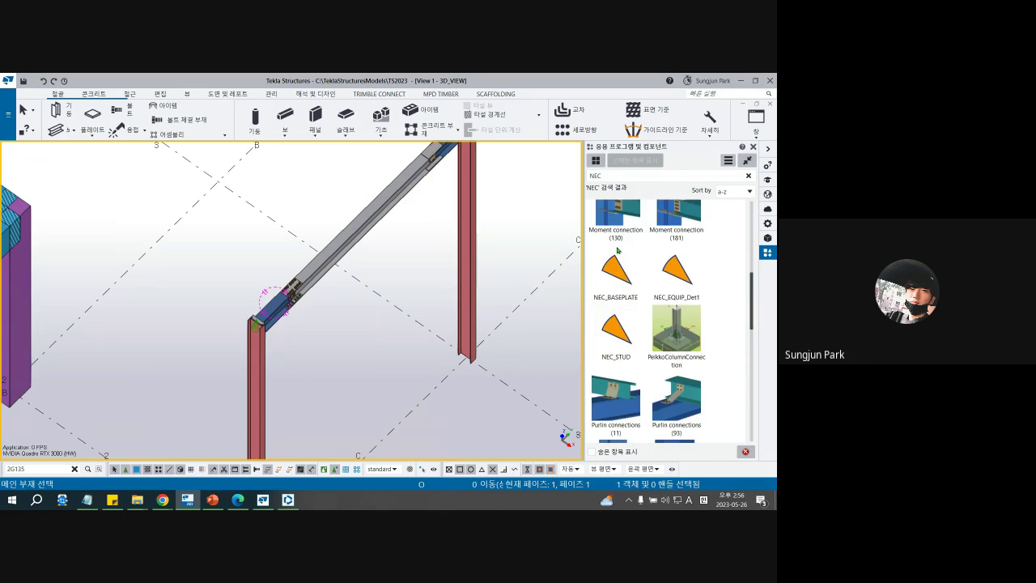
Open the NEC_STUD component's properties, review its stud bolt and spacing settings, and close the dialog
double_click(615, 328)
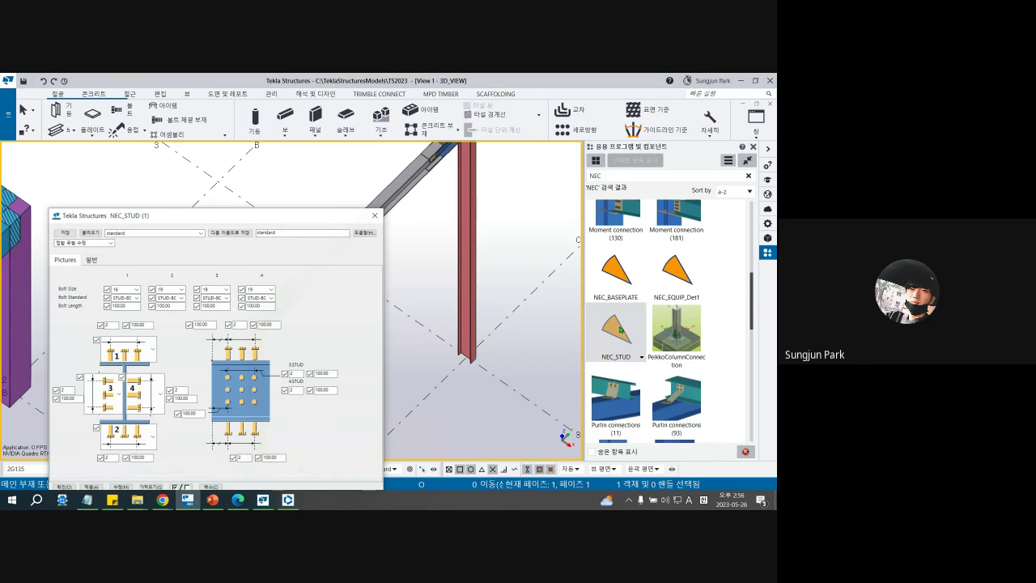
drag(326, 216, 515, 149)
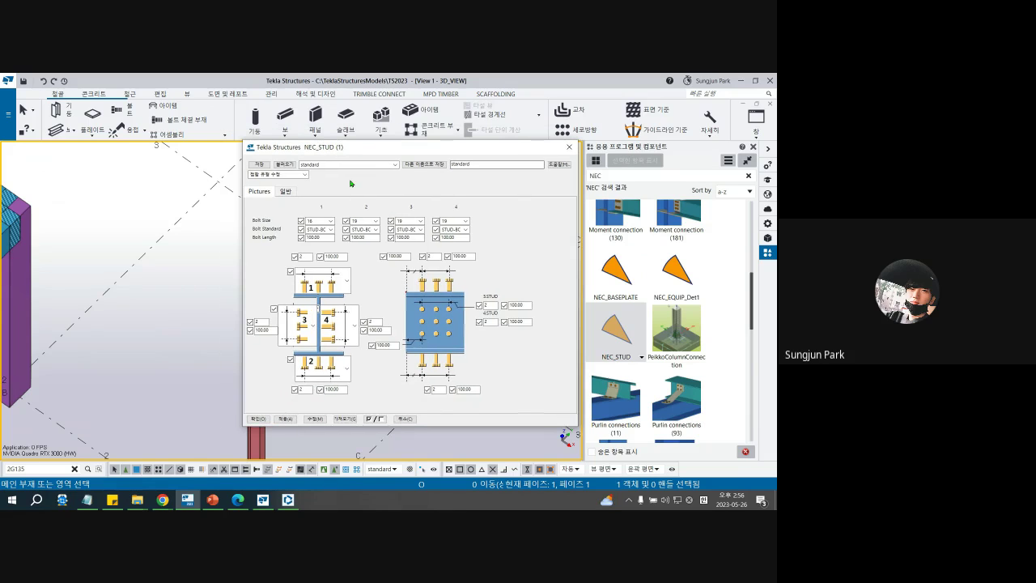
click(184, 272)
middle_drag(184, 272, 486, 222)
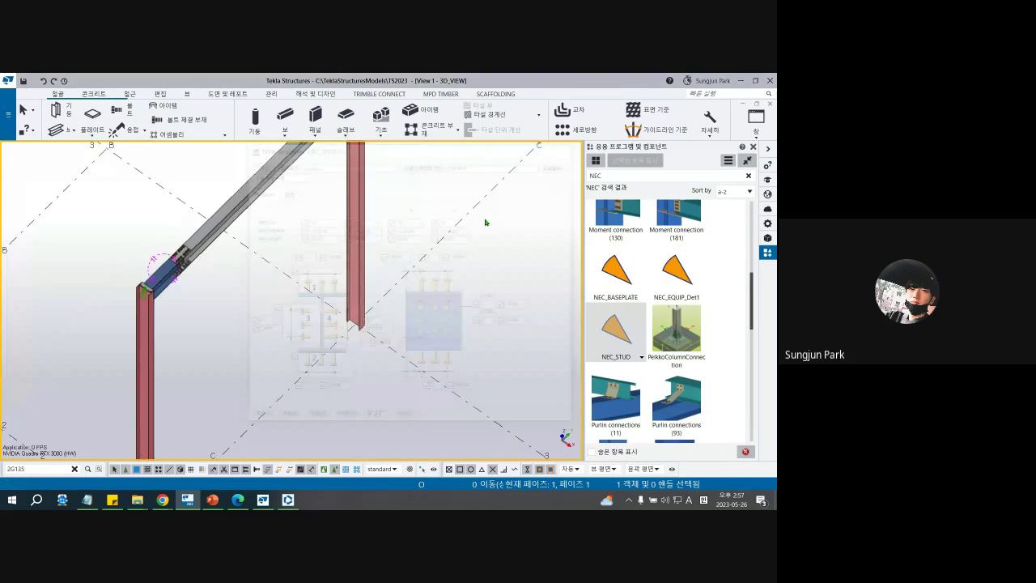
middle_drag(333, 423, 297, 393)
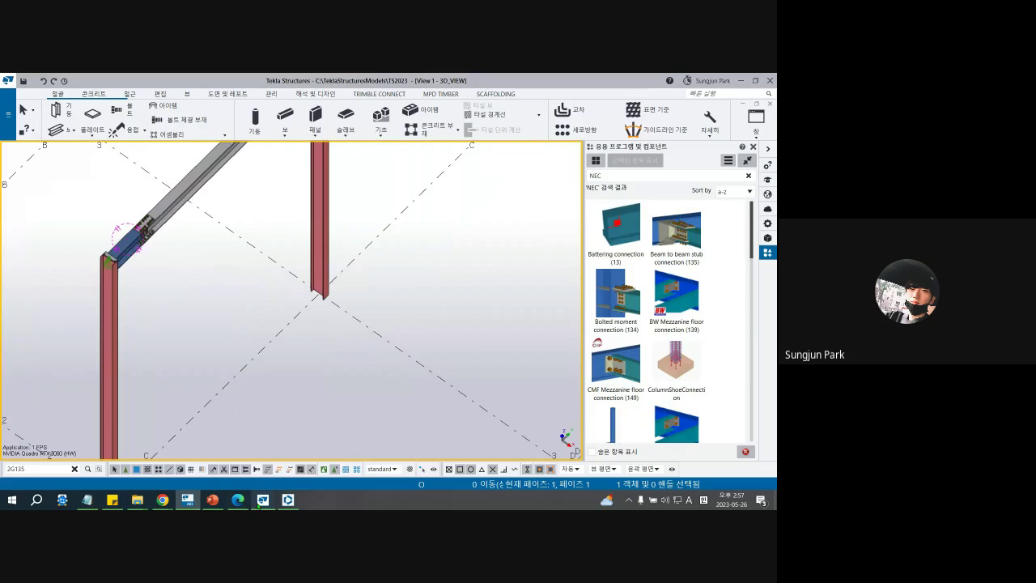
In the PowerPoint presentation, show slide 38 on user components (.uel) and slide 39 on clone templates, and exit the slide show
click(212, 500)
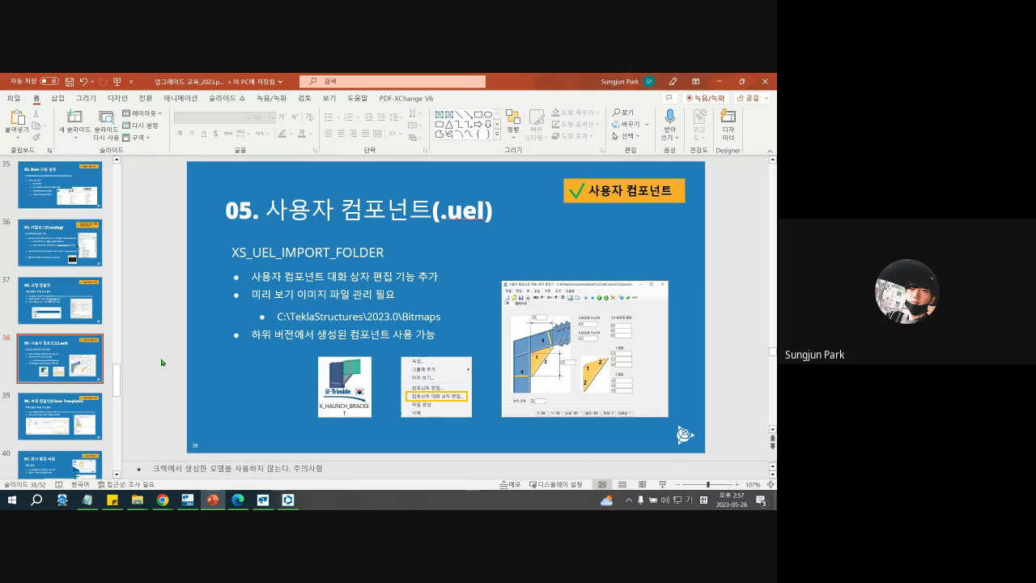
key(shift+F5)
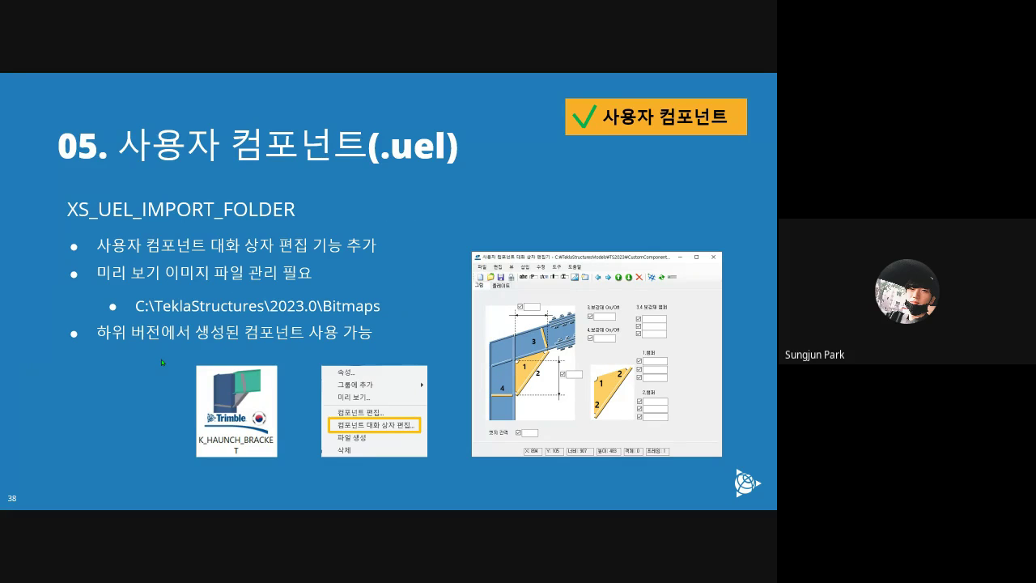
click(161, 360)
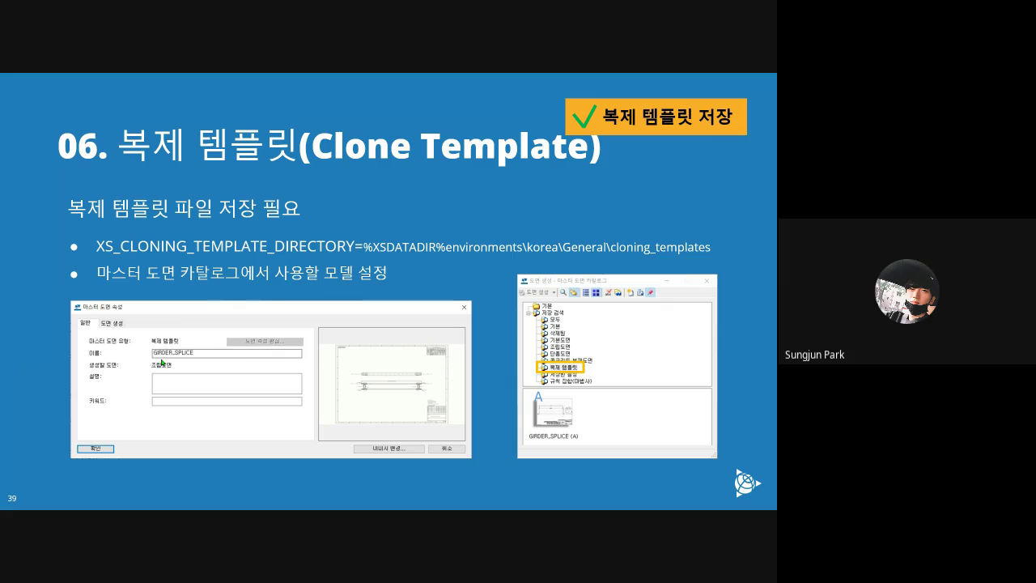
key(Escape)
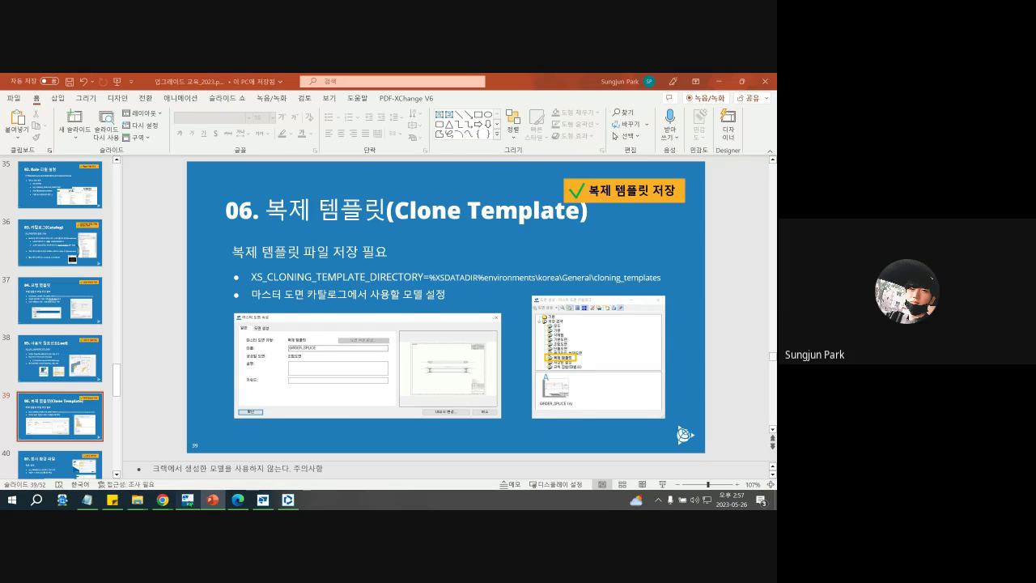
Back in Tekla Structures, select the H400X200 girder between the two columns and open its assembly drawing A [G.1]
key(alt+Tab)
ctrl+middle_drag(274, 383, 202, 256)
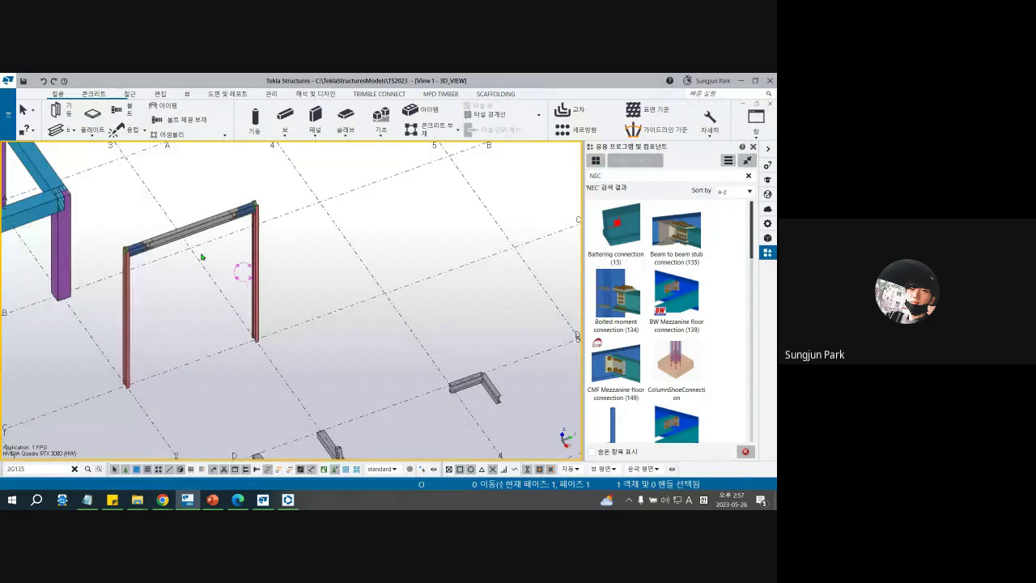
scroll(316, 349, down, 5)
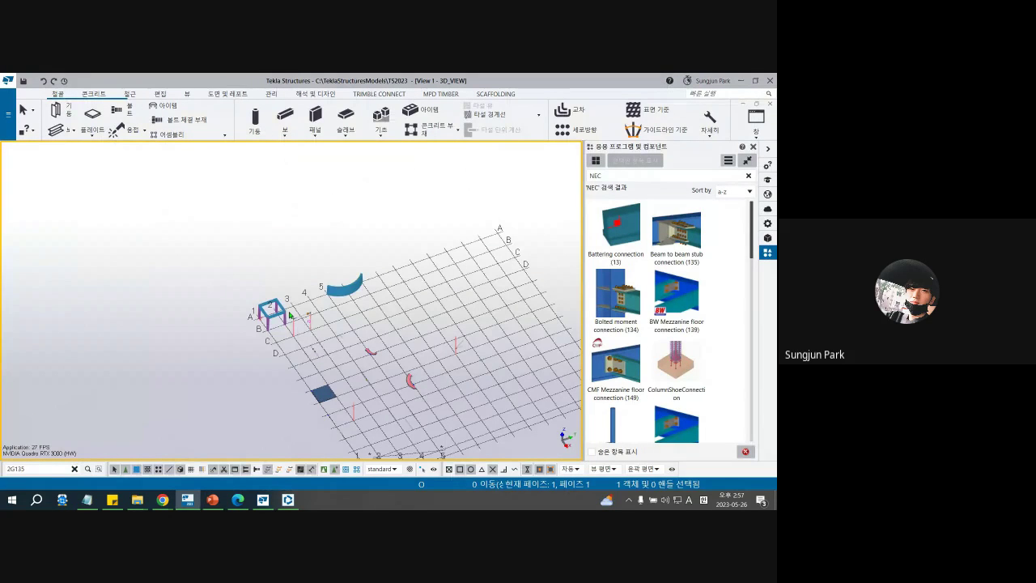
scroll(290, 315, up, 6)
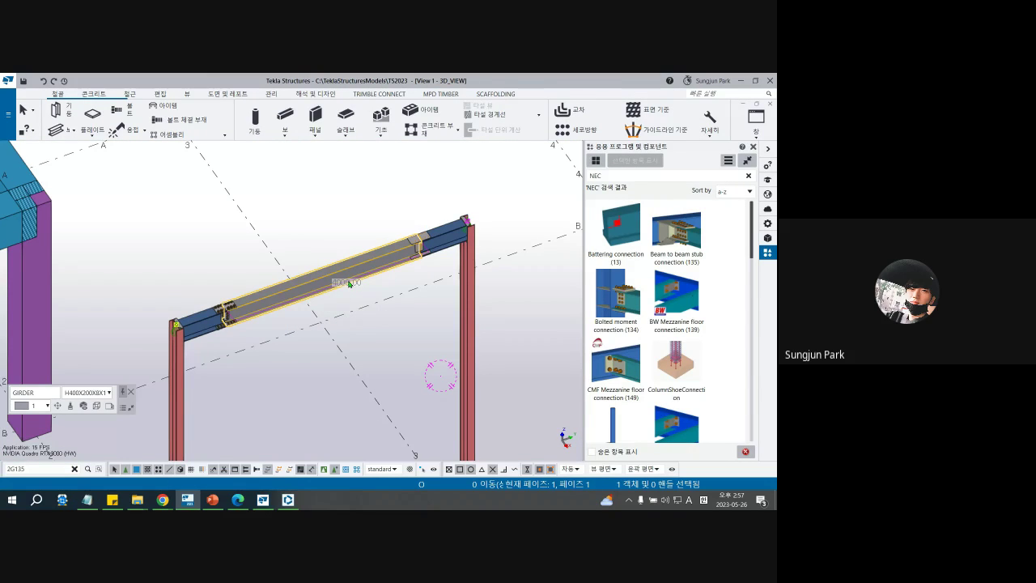
click(123, 407)
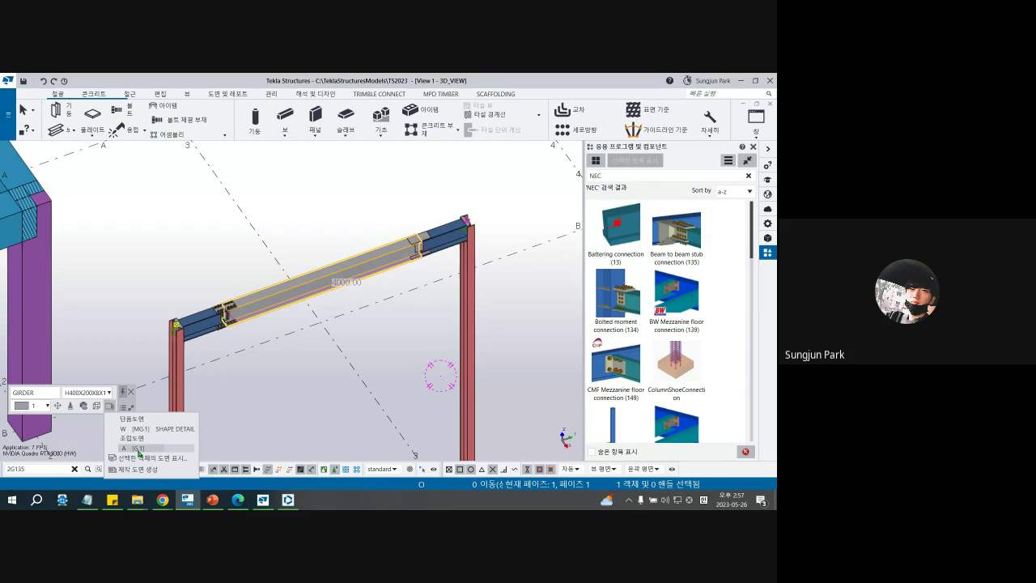
click(137, 449)
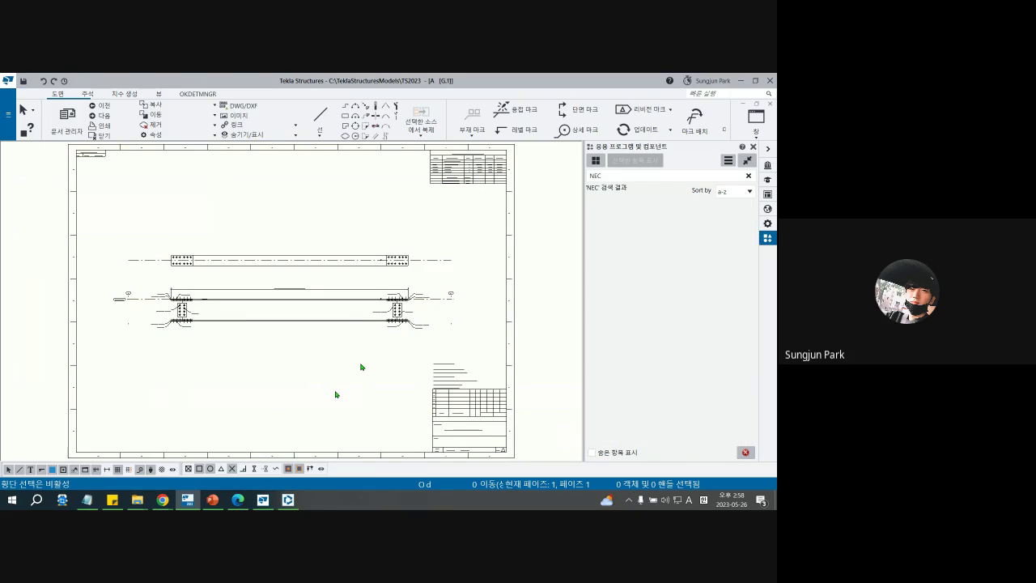
Split the 12*D24 bolt mark on the upper flange of the girder's right-end splice into separate marks
scroll(362, 367, up, 3)
middle_drag(473, 242, 473, 292)
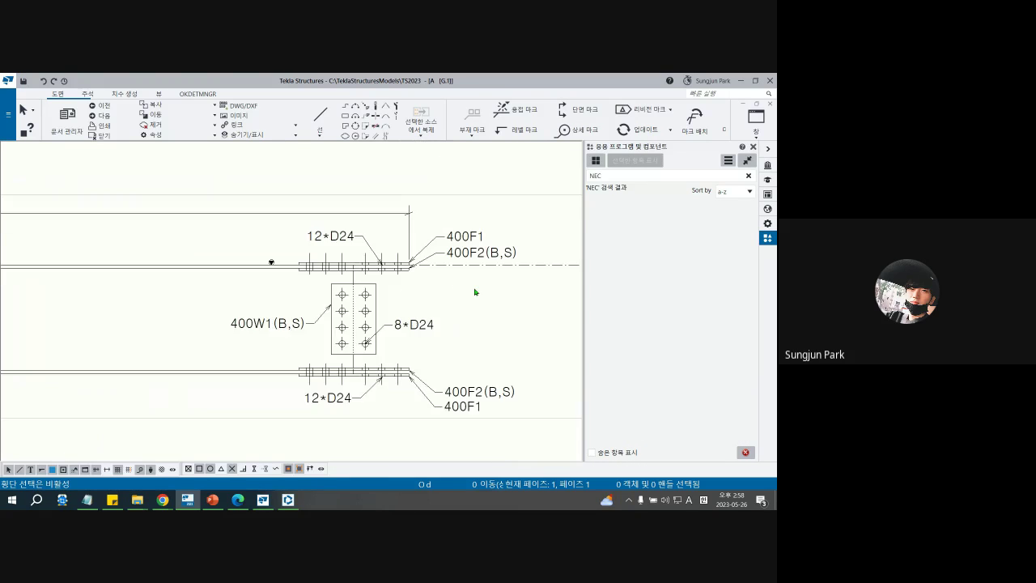
scroll(473, 291, up, 3)
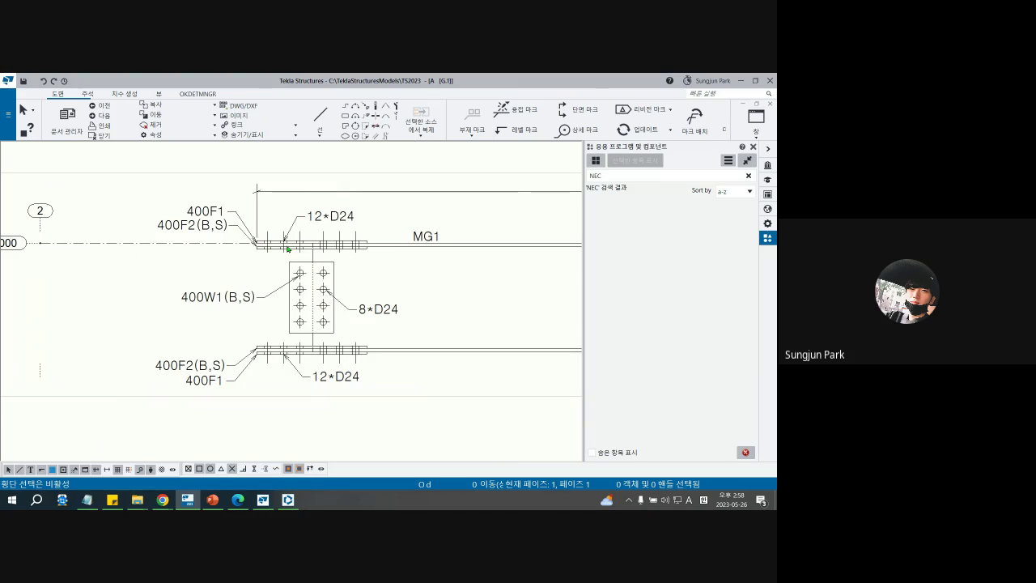
scroll(468, 301, down, 3)
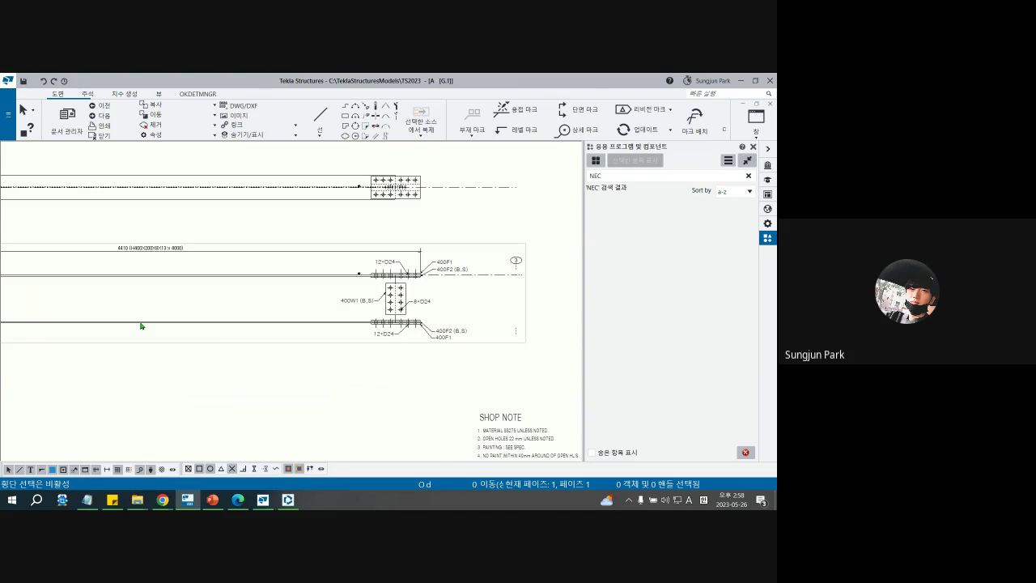
scroll(414, 301, up, 4)
middle_drag(404, 266, 434, 327)
click(364, 228)
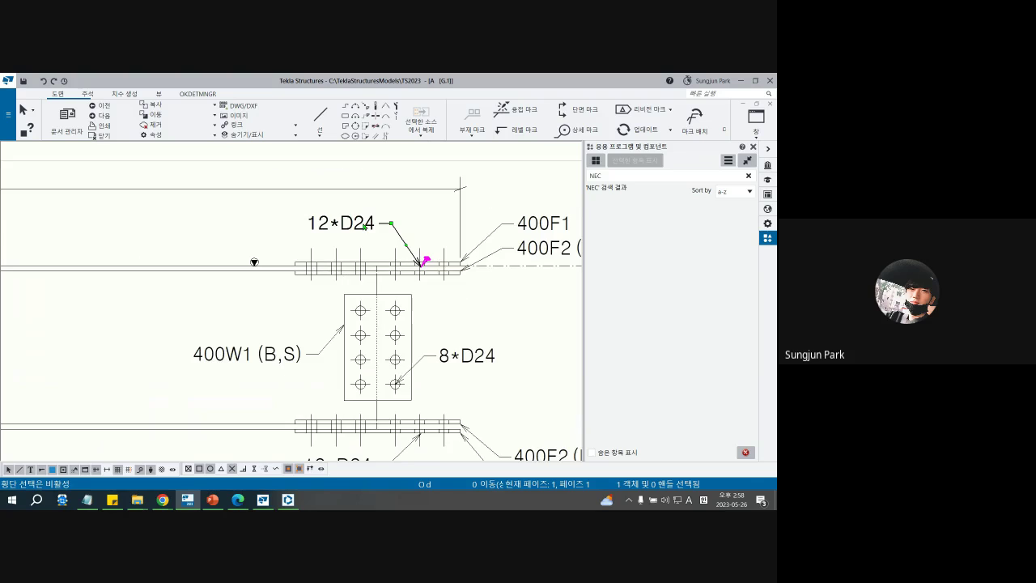
right_click(364, 225)
click(395, 276)
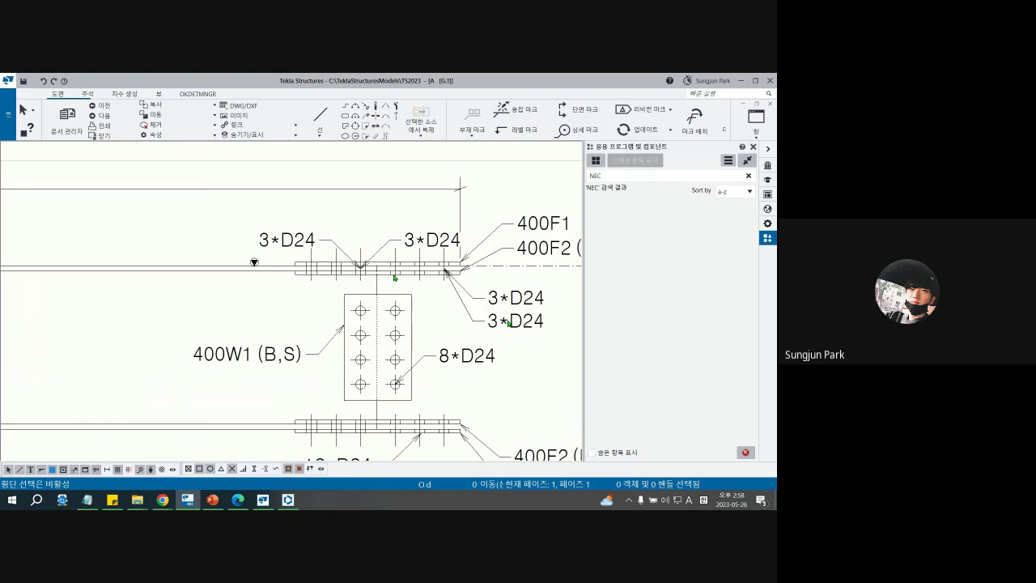
Merge the four 3*D24 bolt marks into one mark and place it above the upper flange, toward the splice's inner end
click(510, 302)
ctrl+click(431, 242)
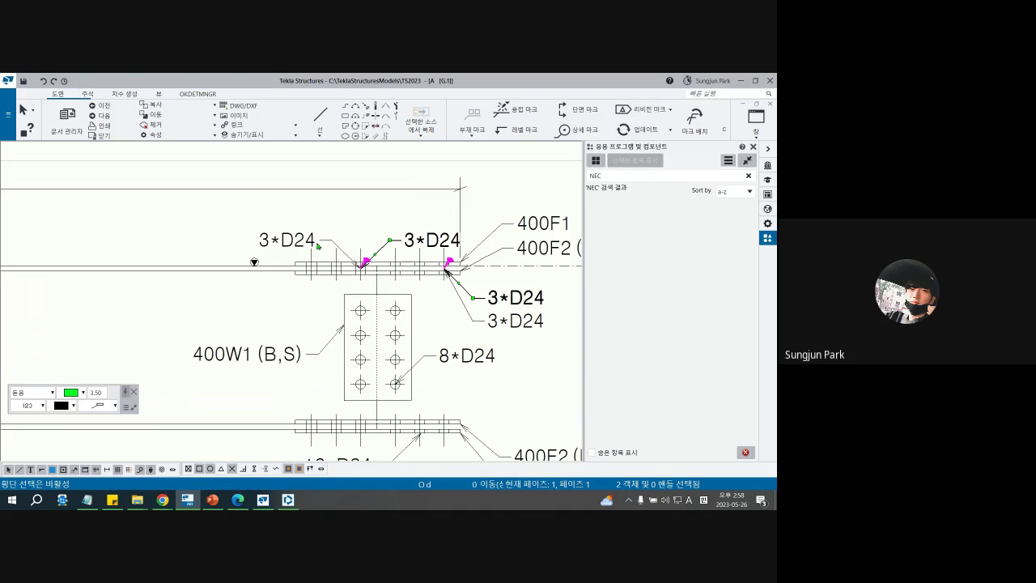
ctrl+click(317, 245)
ctrl+click(515, 320)
right_click(518, 324)
click(539, 361)
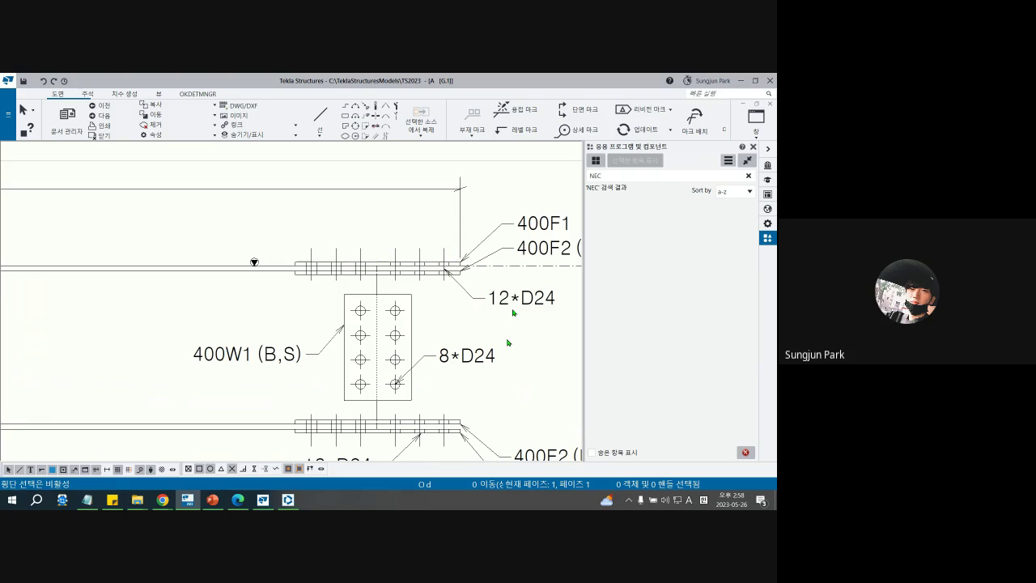
drag(518, 298, 292, 221)
click(408, 221)
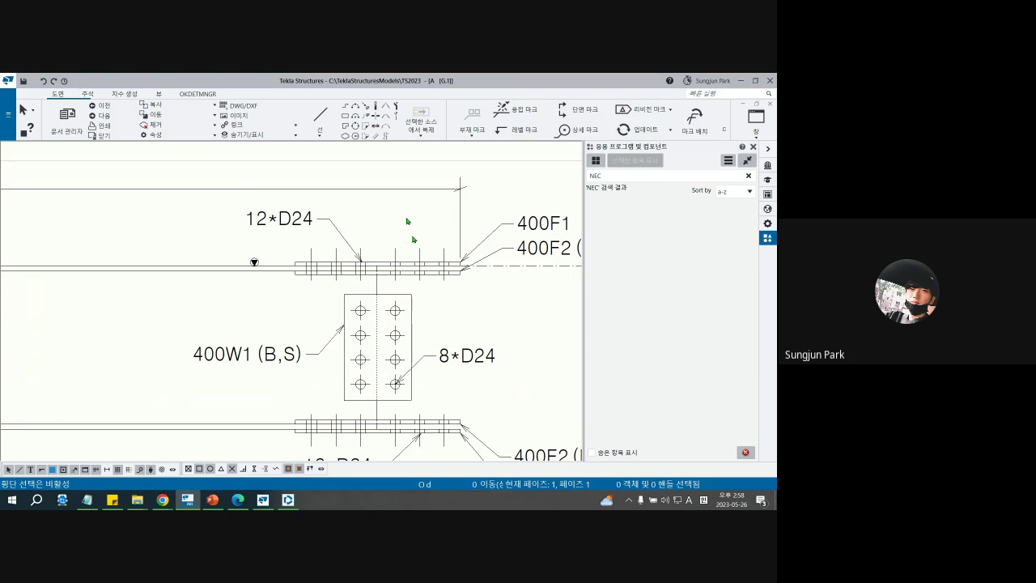
Examine the 400F1, 400F2 (B,S) and 12*D24 marks and their leader arrows at the right-end splice's lower flange
scroll(415, 308, down, 2)
scroll(416, 315, up, 2)
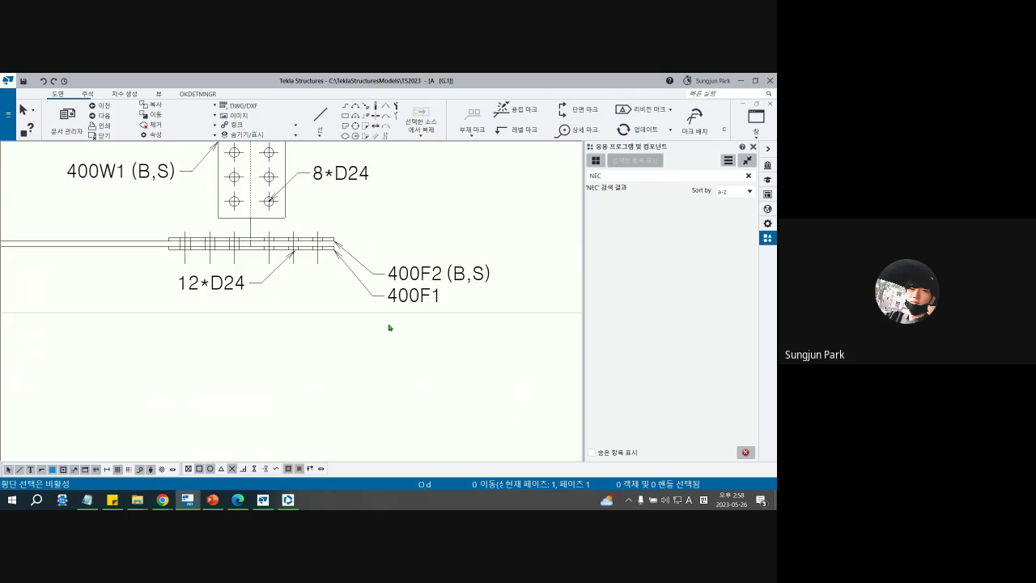
middle_drag(386, 331, 423, 334)
scroll(422, 336, down, 4)
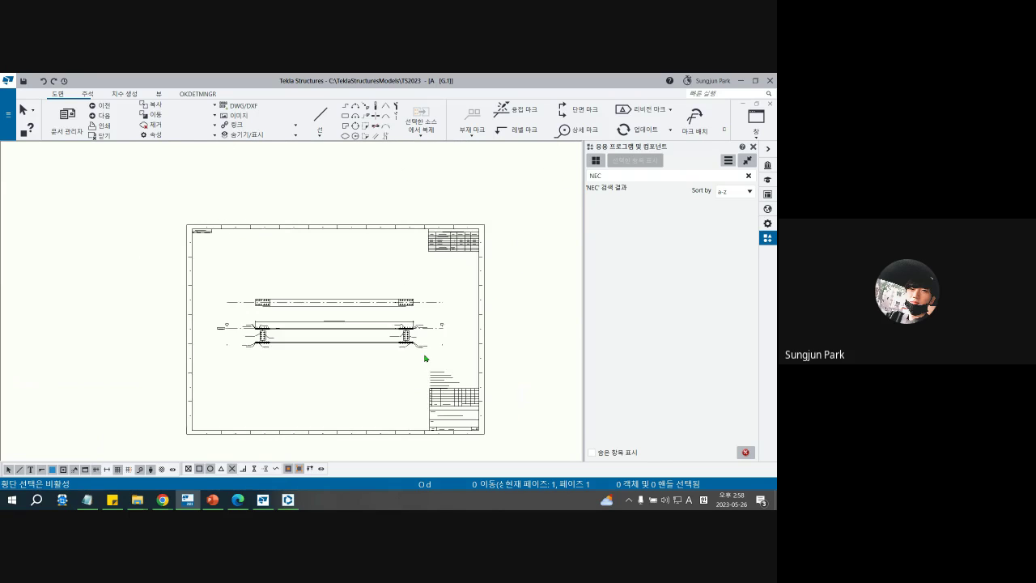
scroll(401, 323, up, 5)
click(426, 311)
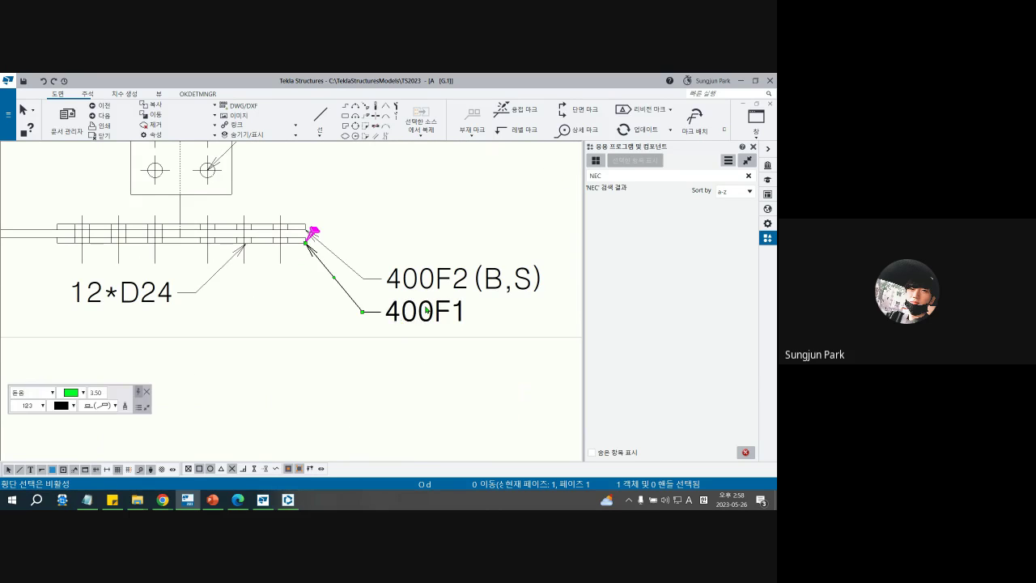
mouse_move(427, 310)
mouse_down()
mouse_move(138, 303)
mouse_move(351, 282)
mouse_move(418, 329)
mouse_move(404, 280)
mouse_move(440, 320)
mouse_move(388, 299)
mouse_move(463, 302)
mouse_move(594, 410)
mouse_move(478, 375)
mouse_move(425, 320)
mouse_move(428, 308)
mouse_up()
click(405, 365)
scroll(305, 245, up, 1)
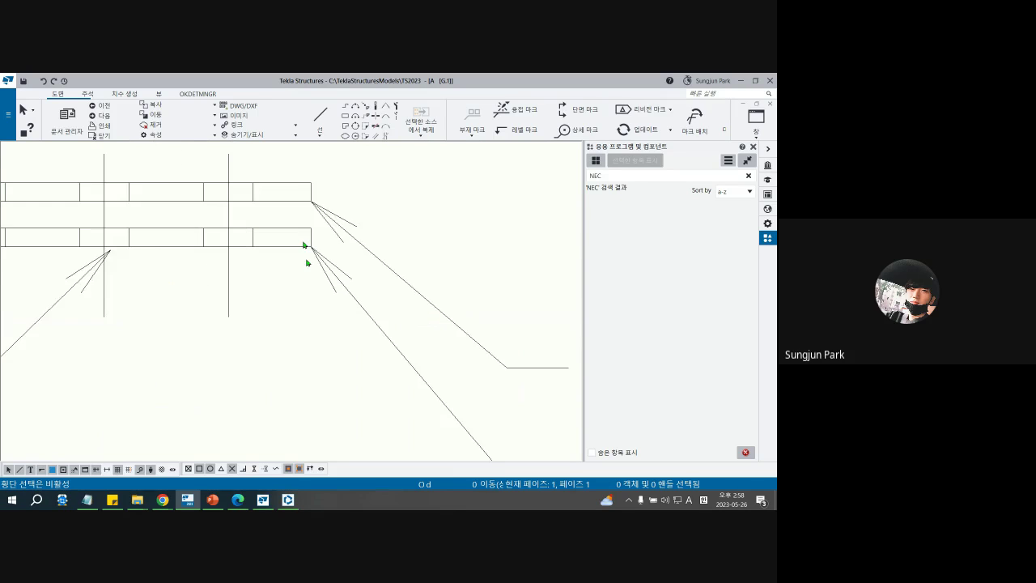
scroll(321, 277, down, 1)
scroll(299, 282, down, 2)
scroll(267, 293, up, 2)
scroll(296, 290, down, 1)
scroll(217, 246, up, 3)
scroll(227, 266, down, 2)
Reposition the 400W1 (B,S) web plate mark slightly beside the right-end splice plate
middle_drag(153, 311, 353, 312)
click(332, 298)
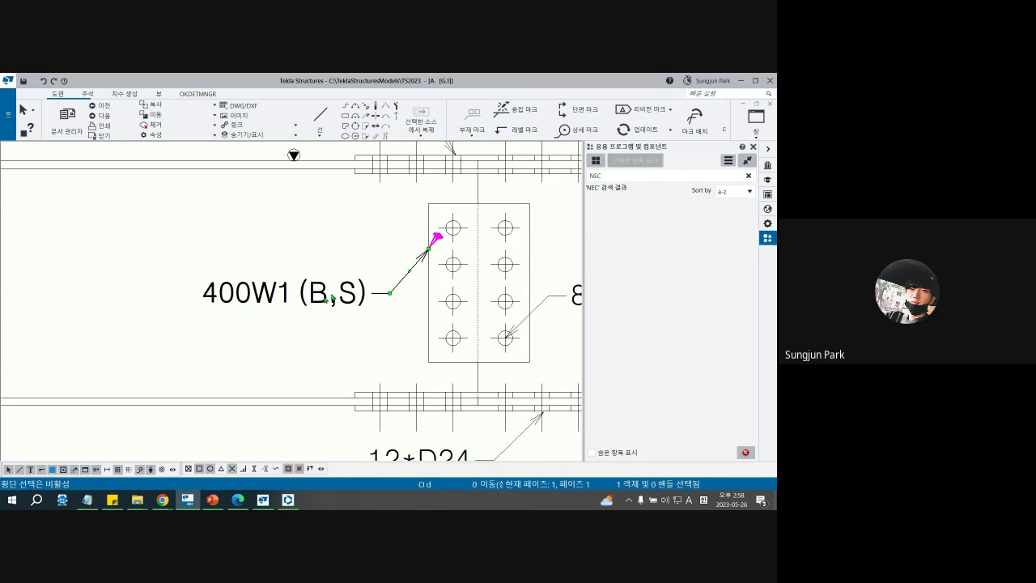
drag(333, 298, 310, 290)
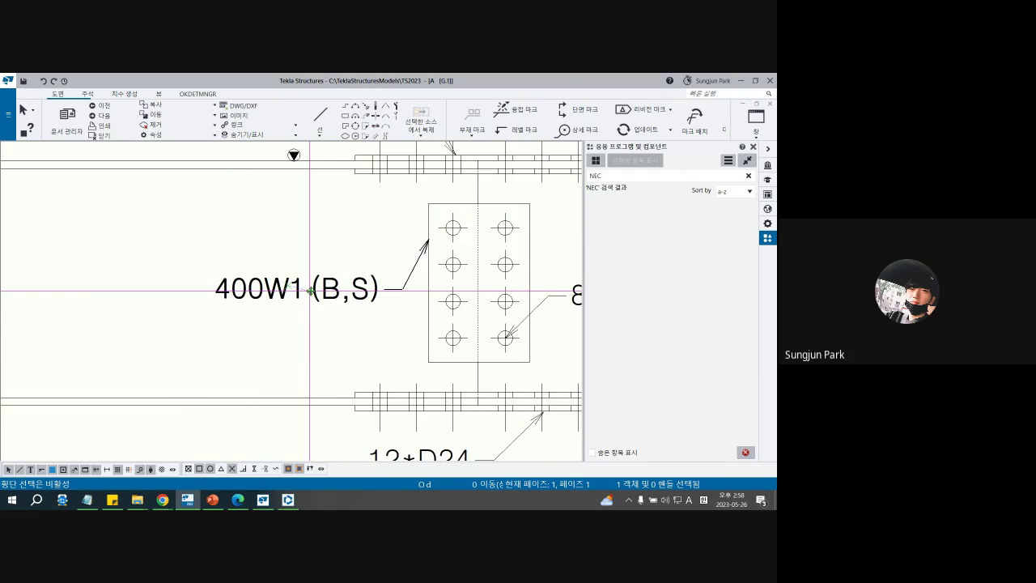
Compare the bolt and plate marks at both ends of the girder, including the left-end splice's 8*D24 and upper 12*D24 marks
scroll(310, 290, down, 5)
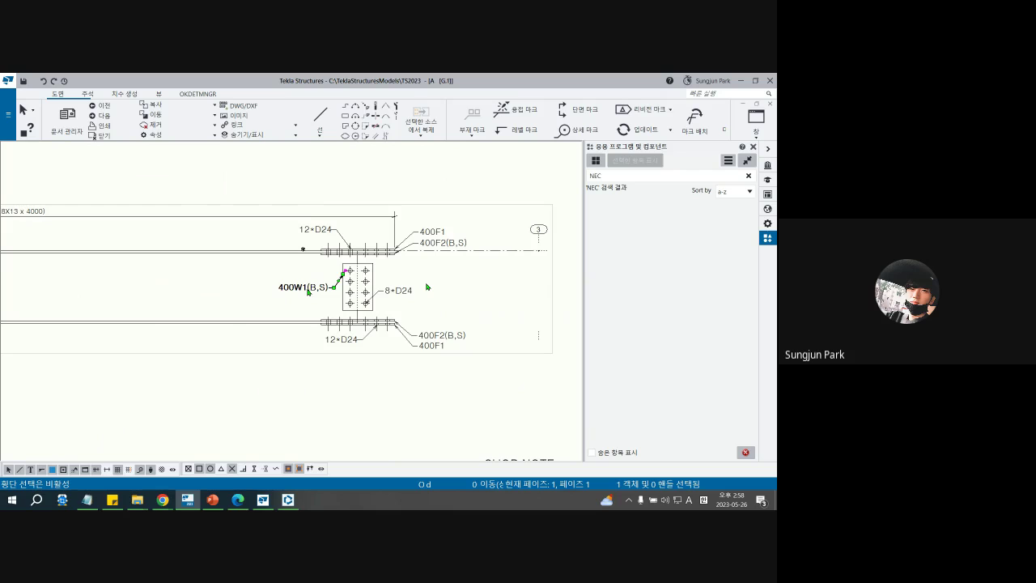
middle_drag(252, 290, 451, 287)
scroll(450, 287, down, 2)
scroll(509, 243, up, 4)
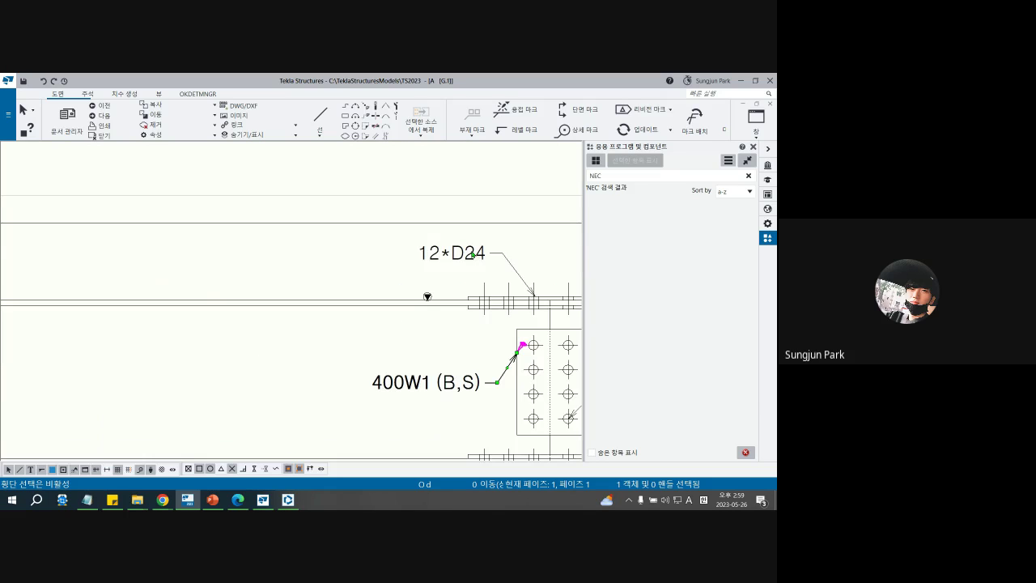
scroll(472, 255, down, 4)
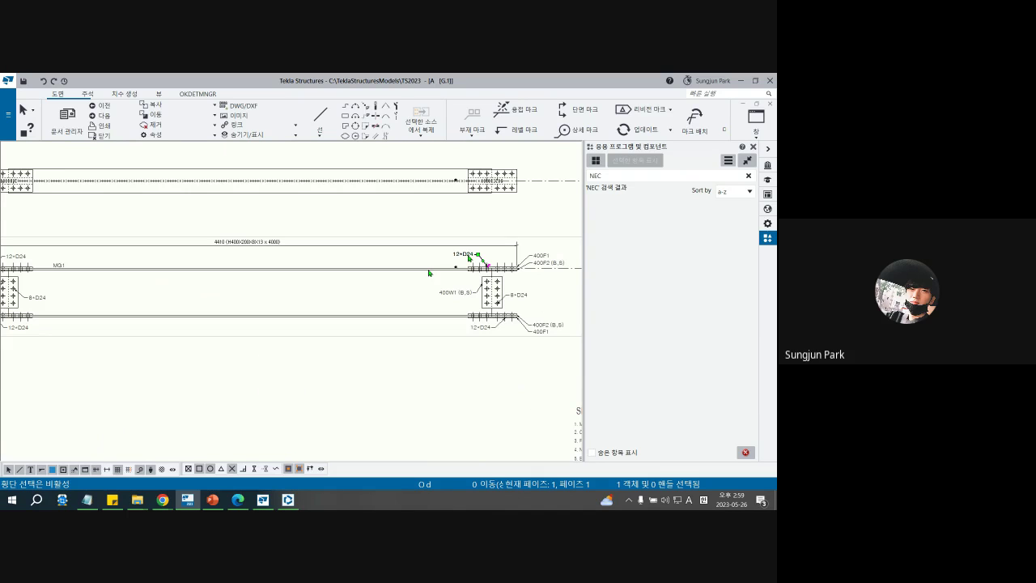
click(430, 273)
middle_drag(20, 293, 220, 292)
scroll(220, 292, up, 3)
click(220, 291)
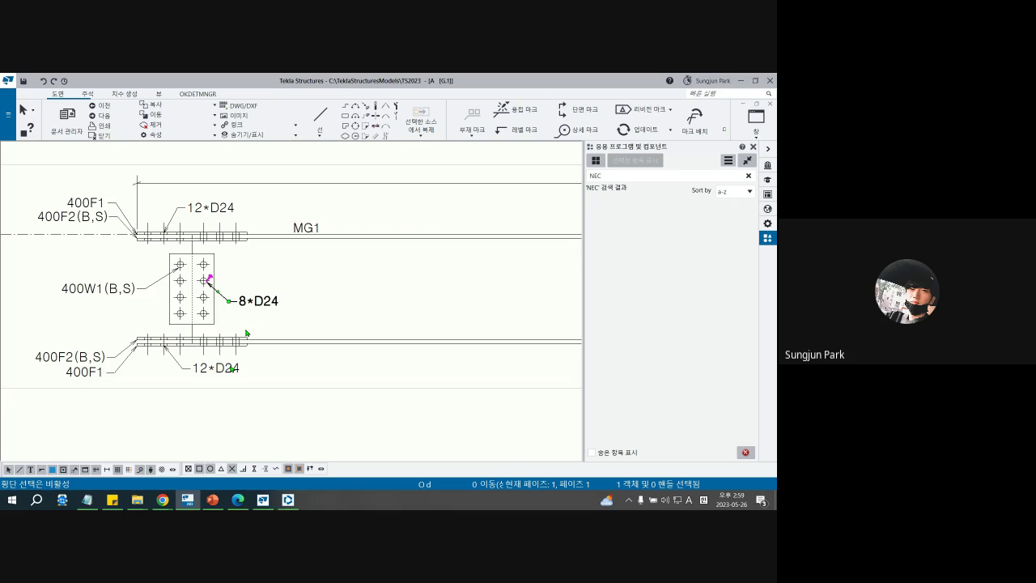
click(228, 213)
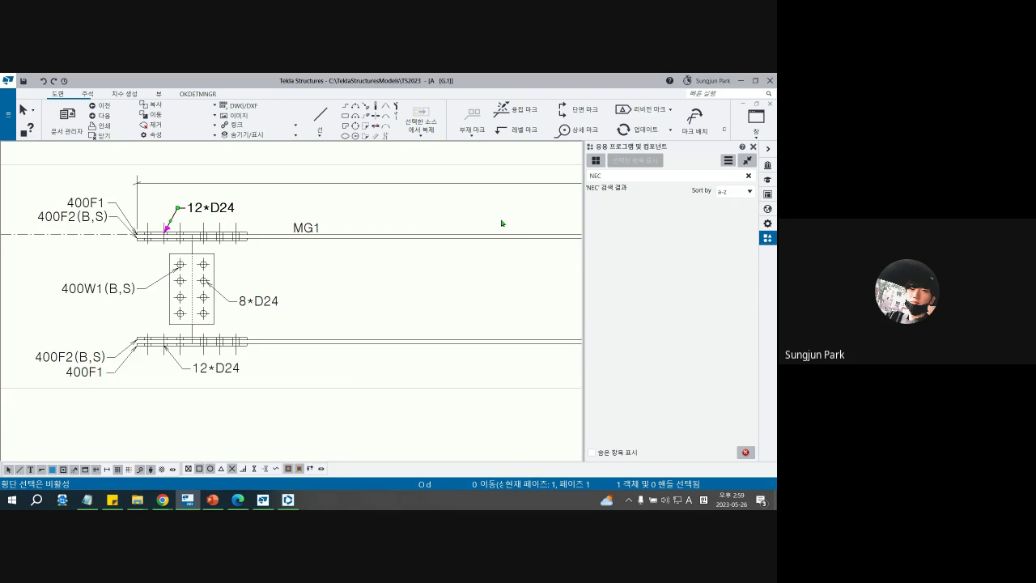
Close the girder's assembly drawing and return to the 3D model view
click(770, 104)
click(213, 334)
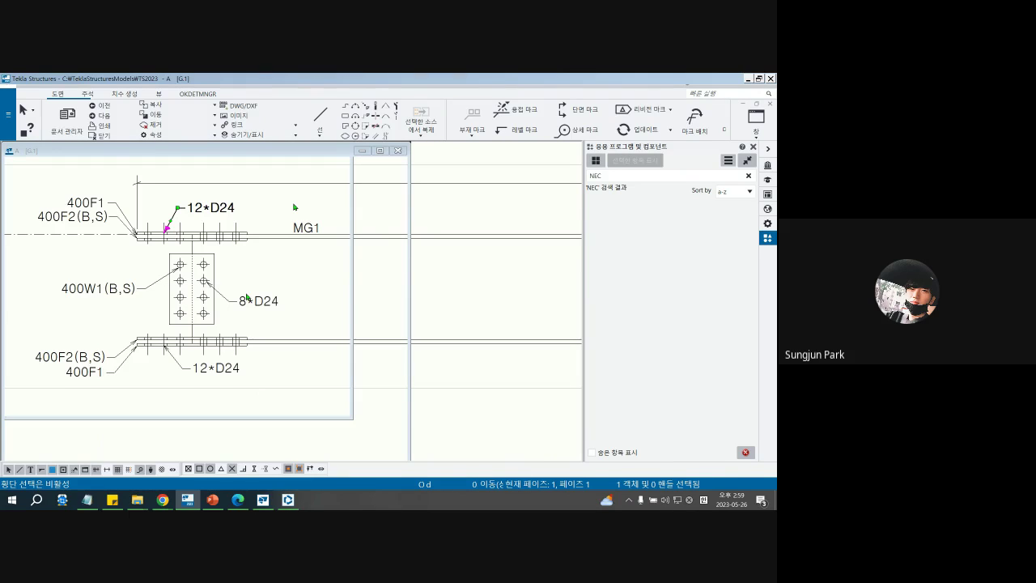
middle_drag(353, 175, 276, 211)
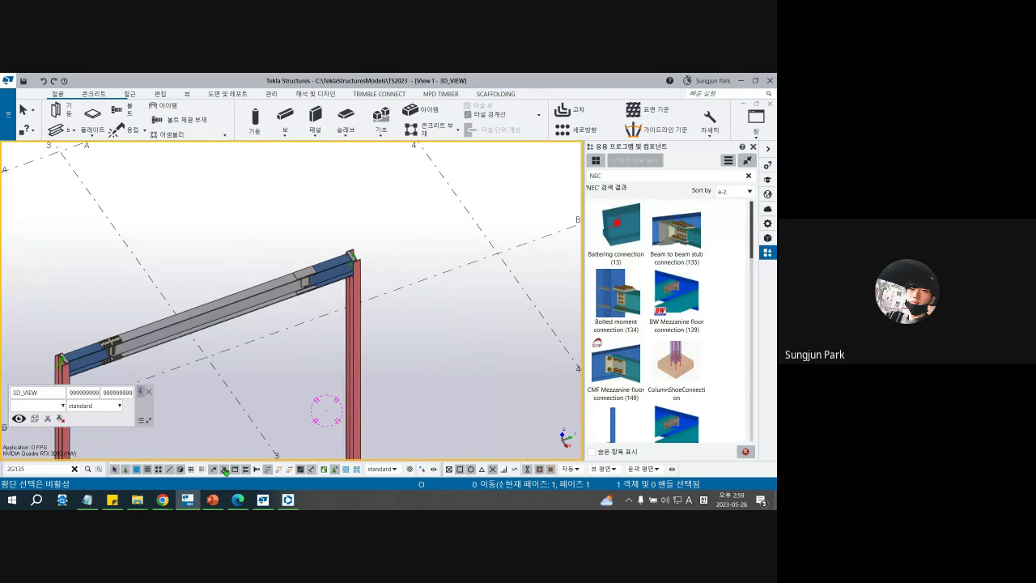
Copy the XS_CLONING_TEMPLATE_DIRECTORY path from the file location advanced options and close the dialog
key(ctrl+e)
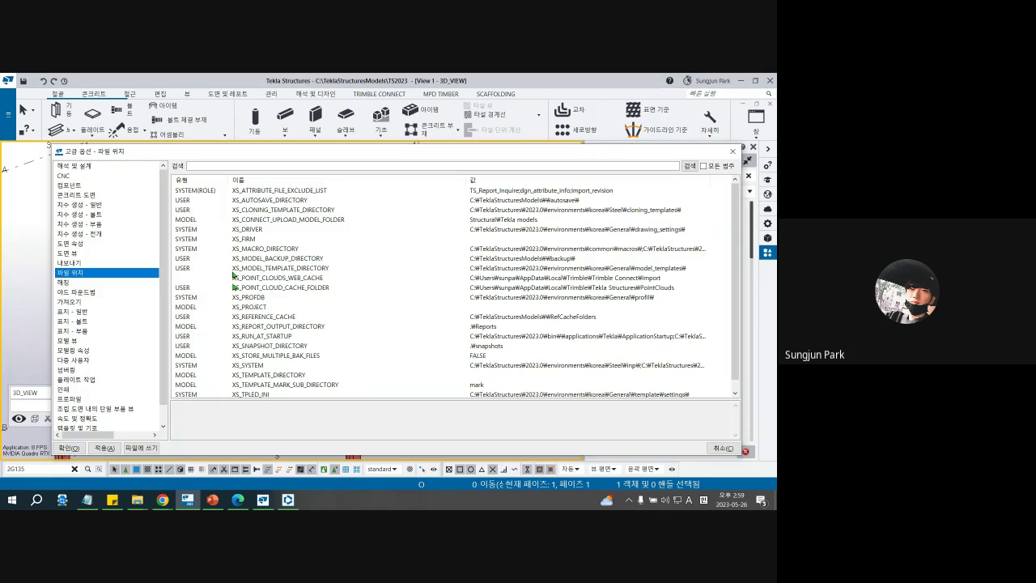
click(663, 212)
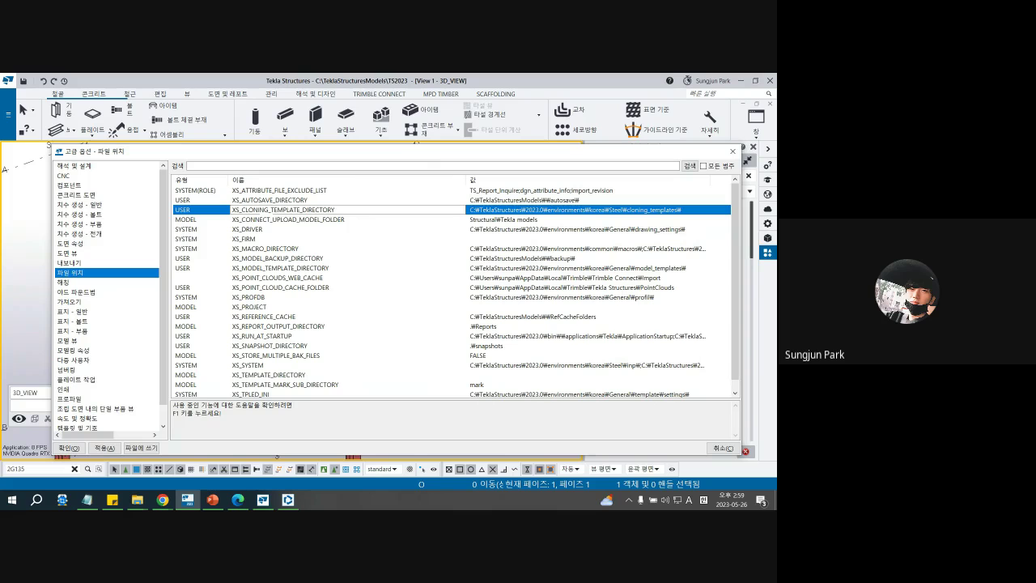
click(664, 214)
drag(689, 212, 474, 219)
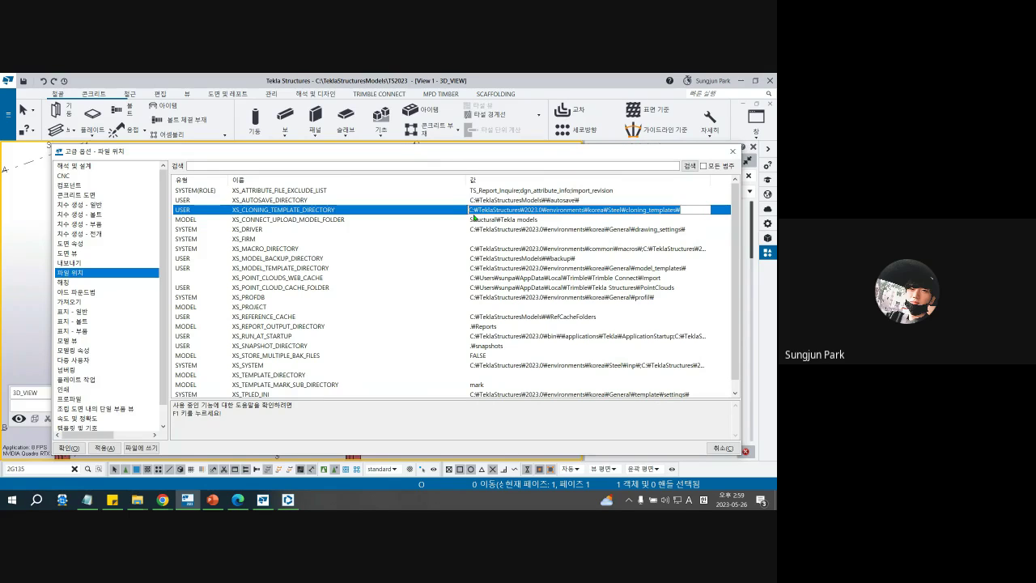
key(super+e)
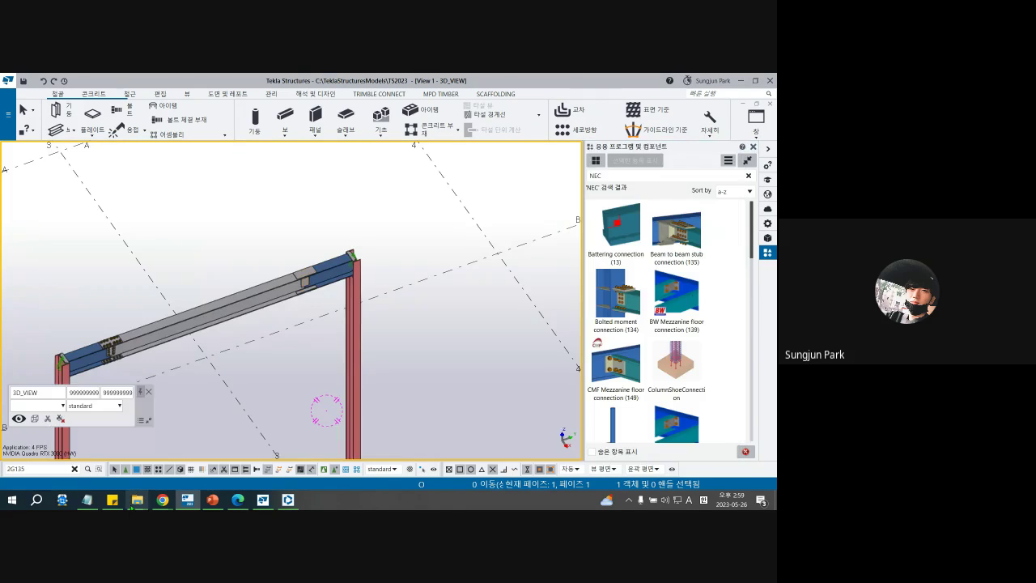
In File Explorer, open the folder C:\TeklaStructures\2023.0\Environments\Korea\Steel\cloning_templates
mouse_move(137, 499)
click(194, 444)
click(383, 172)
text(C:\TeklaStructures\2023.0\Environments\Korea\Steel\cloning_templates)
key(Return)
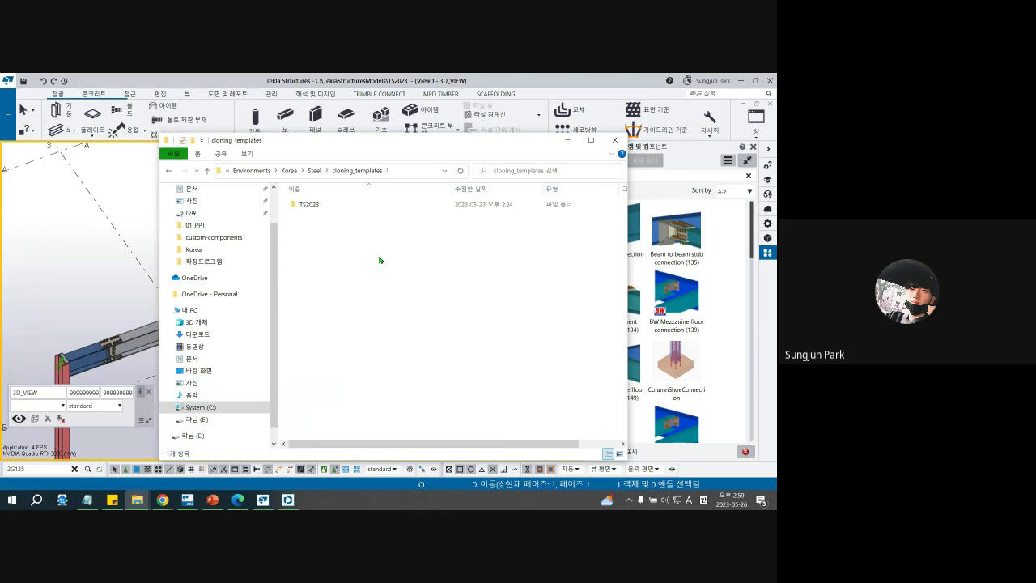
Open the TS2023 folder inside cloning_templates, view its contents, and return to the Tekla Structures 3D model view
double_click(311, 205)
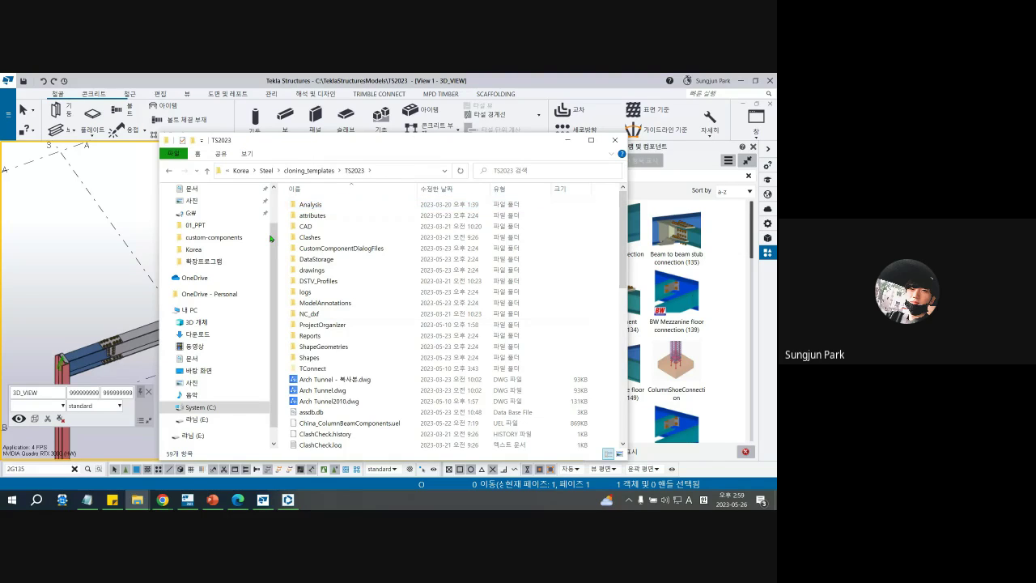
right_click(124, 189)
click(139, 196)
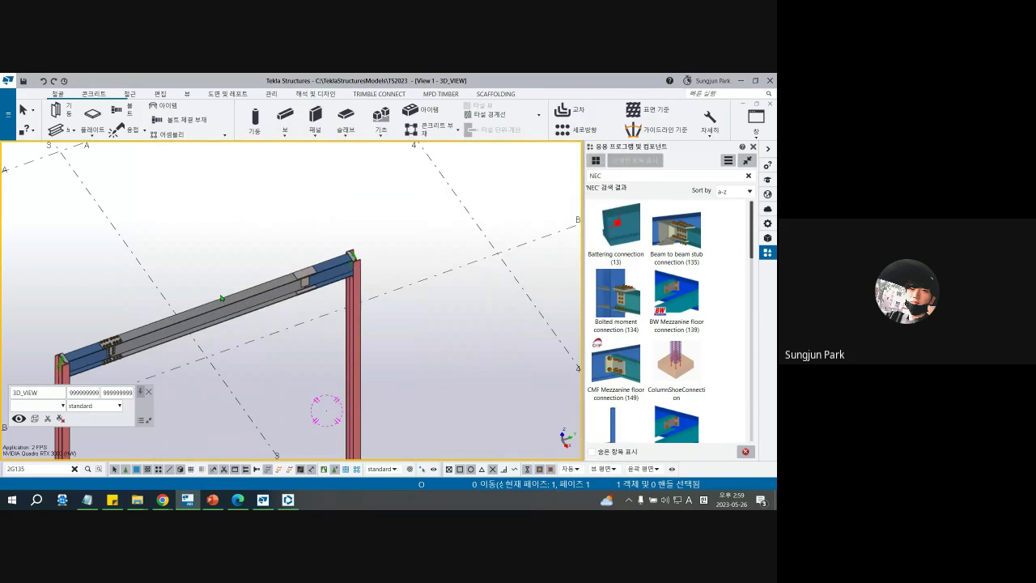
Create two steel columns at neighbouring grid intersections in the empty area of the model near the large blue object
scroll(174, 226, down, 2)
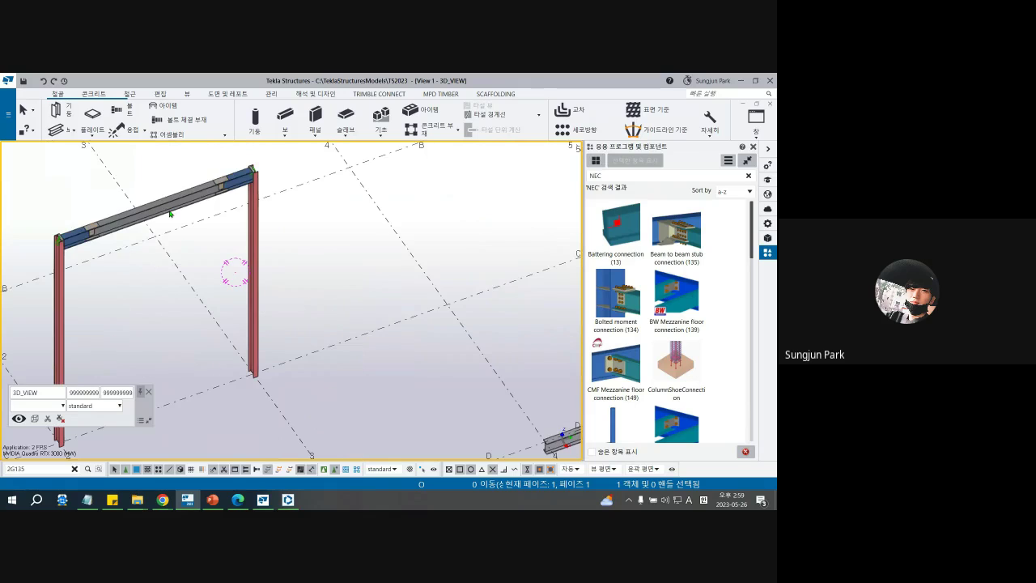
scroll(170, 214, down, 2)
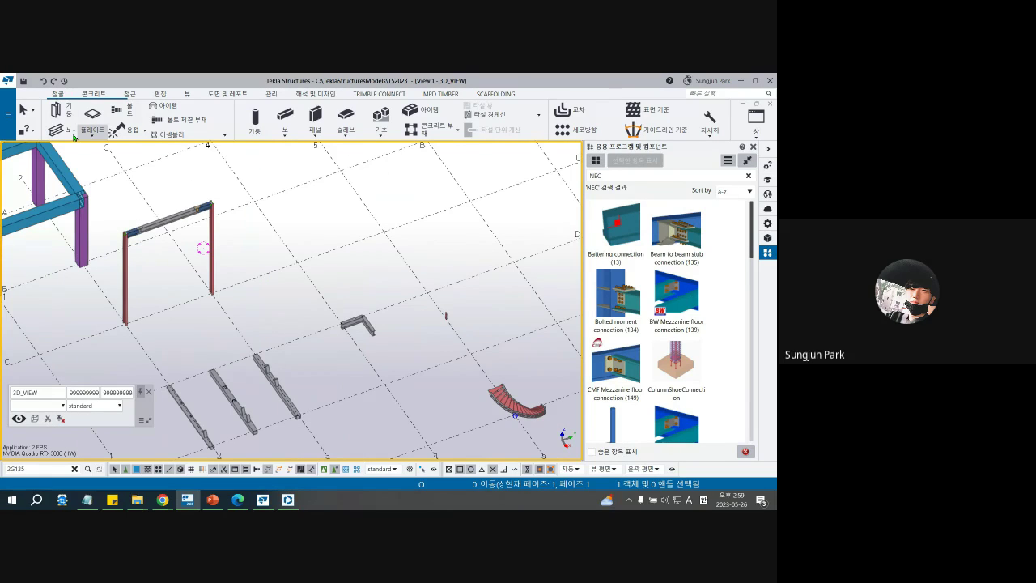
click(62, 111)
middle_drag(409, 276, 324, 310)
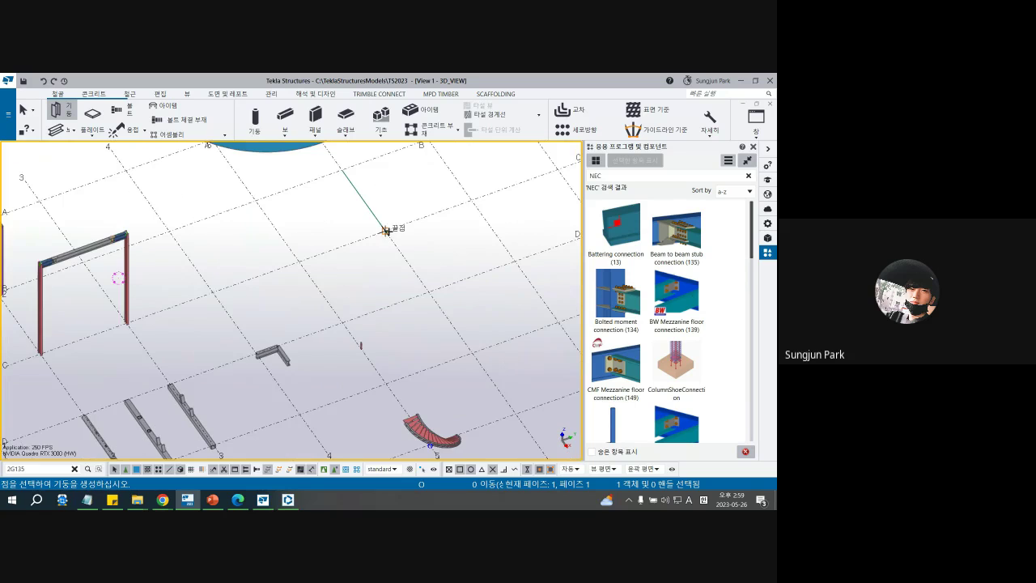
click(387, 230)
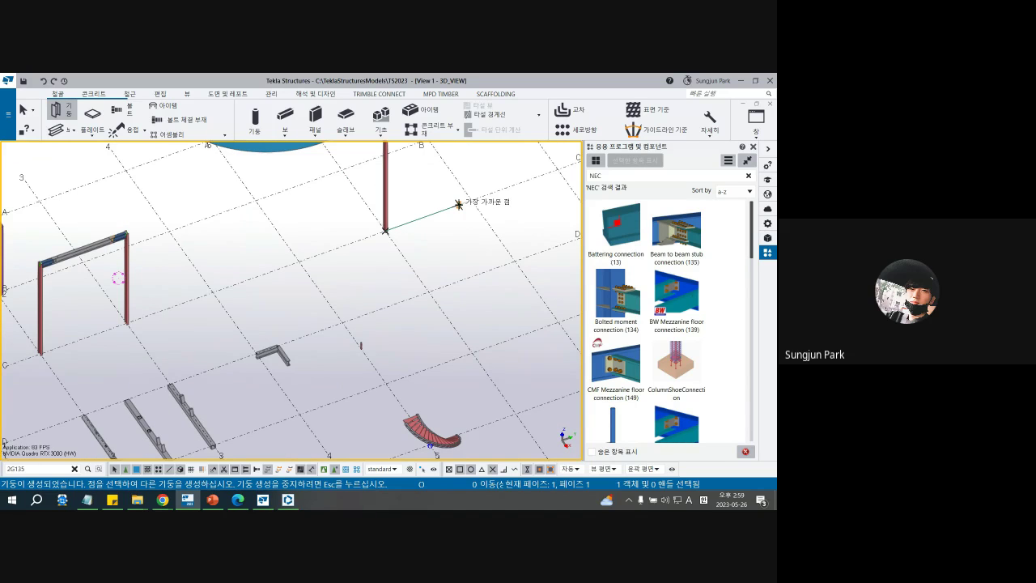
middle_drag(459, 204, 401, 278)
click(401, 278)
scroll(398, 275, up, 2)
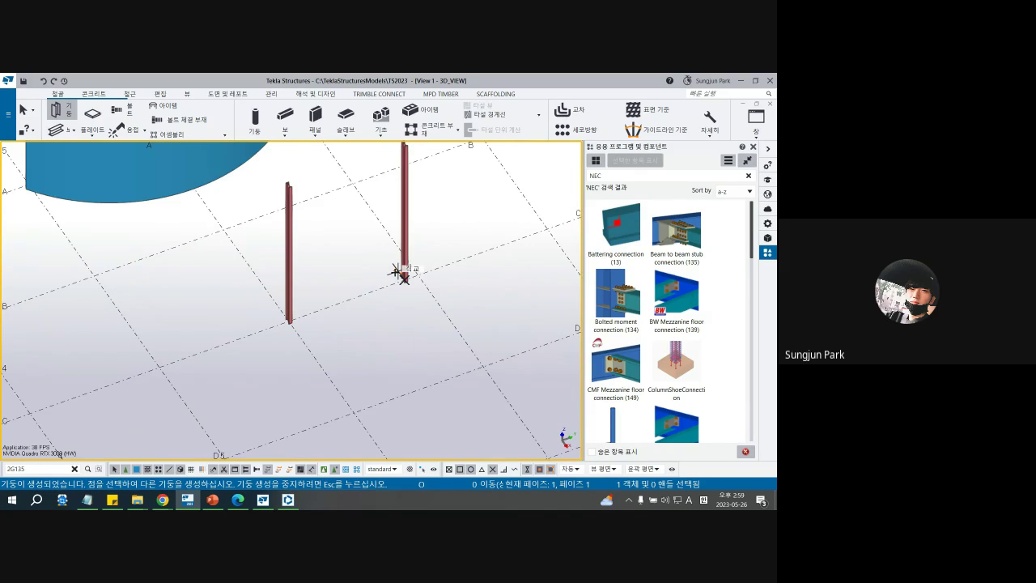
scroll(398, 273, up, 2)
key(Escape)
Create a steel beam spanning between the tops of the two new columns and end the beam command
ctrl+middle_drag(451, 298, 119, 165)
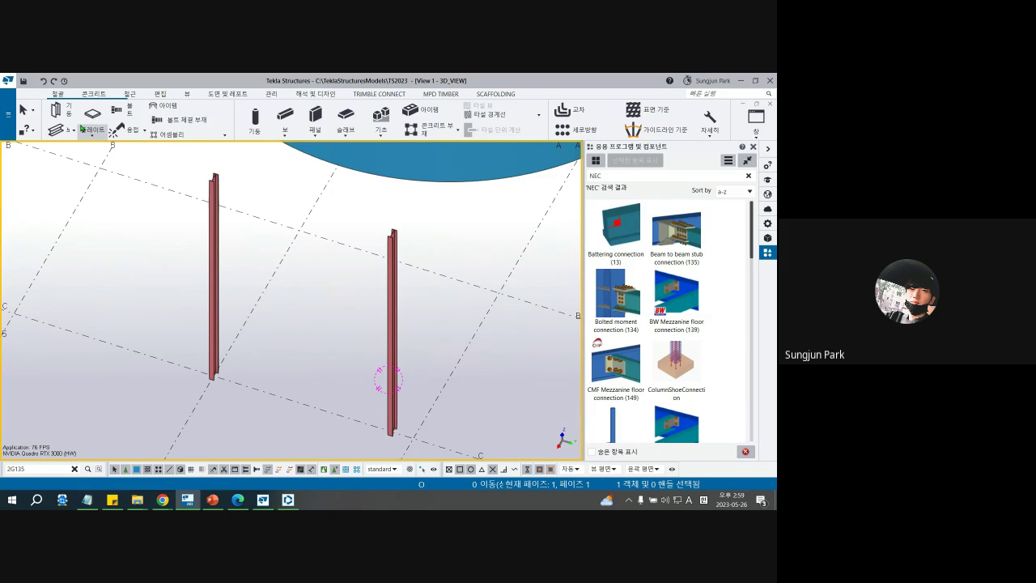
click(213, 177)
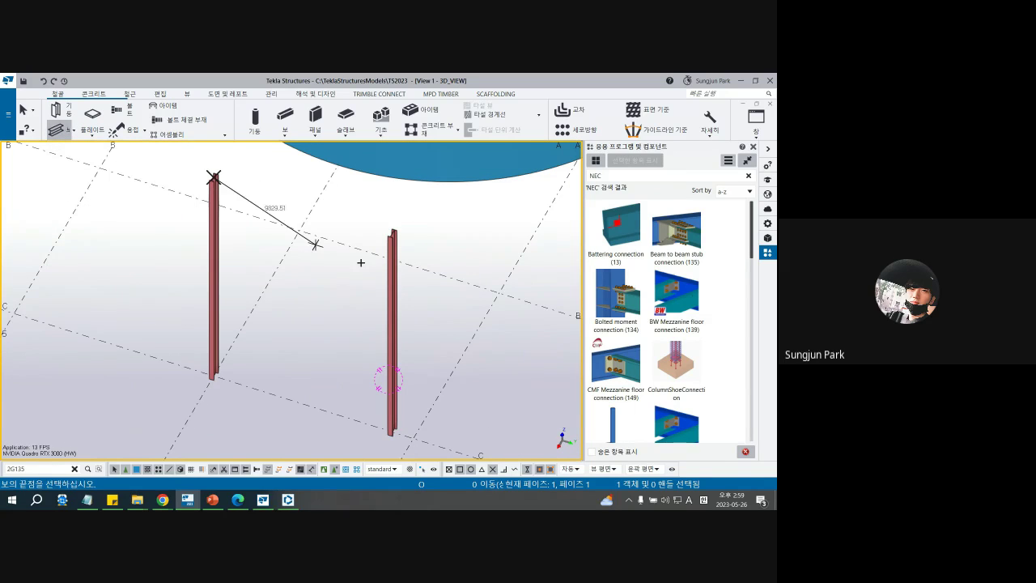
click(393, 233)
right_click(403, 201)
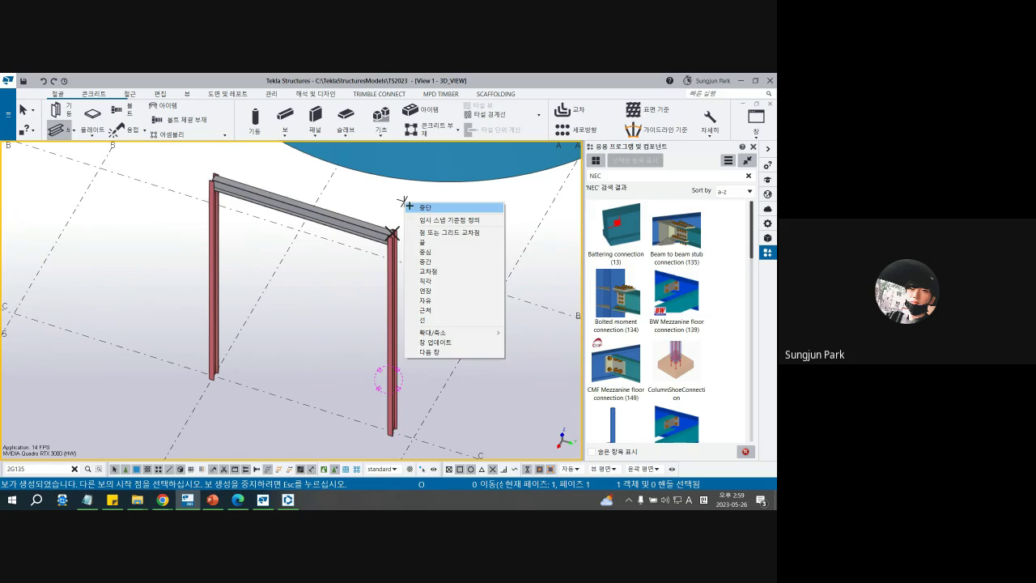
click(411, 207)
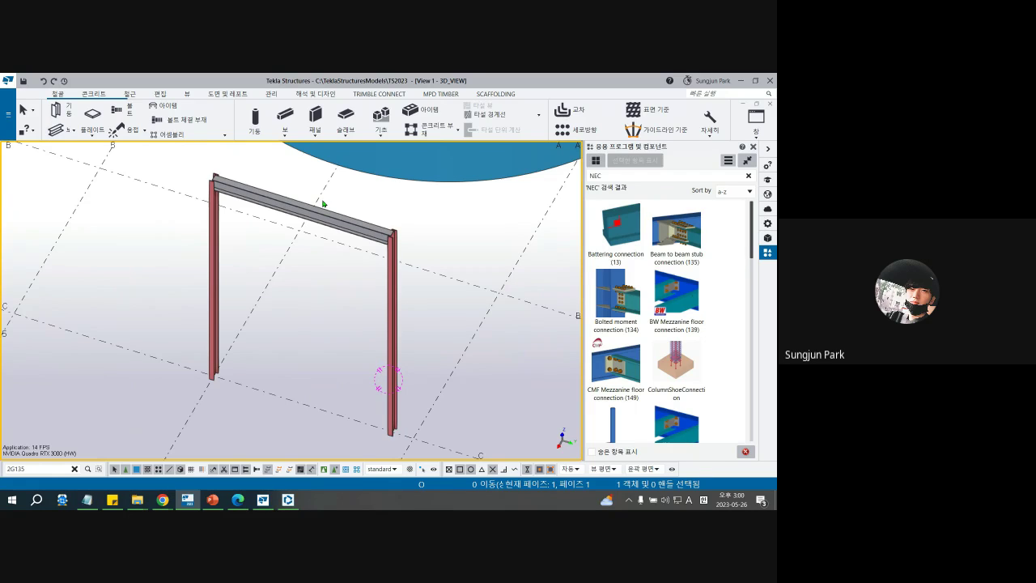
Clear the NEC component search and apply the K Bracket (10) component between the new beam and both columns
scroll(353, 225, up, 2)
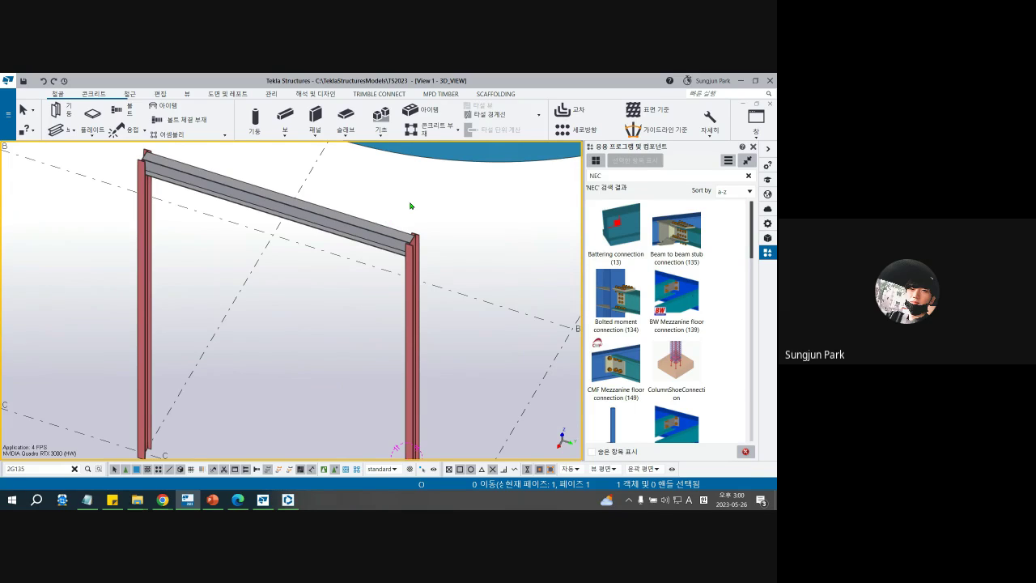
drag(623, 178, 530, 175)
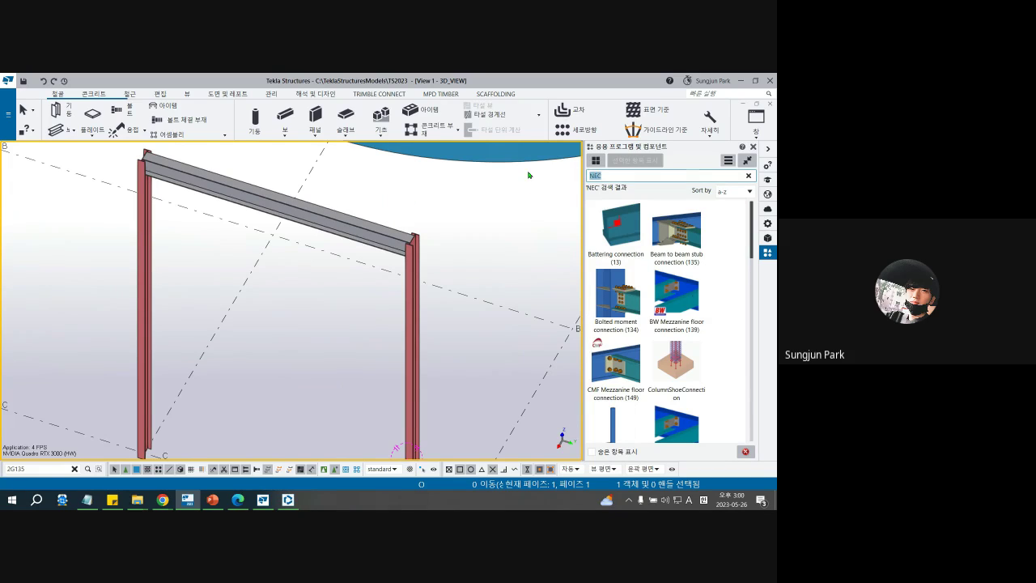
key(BackSpace)
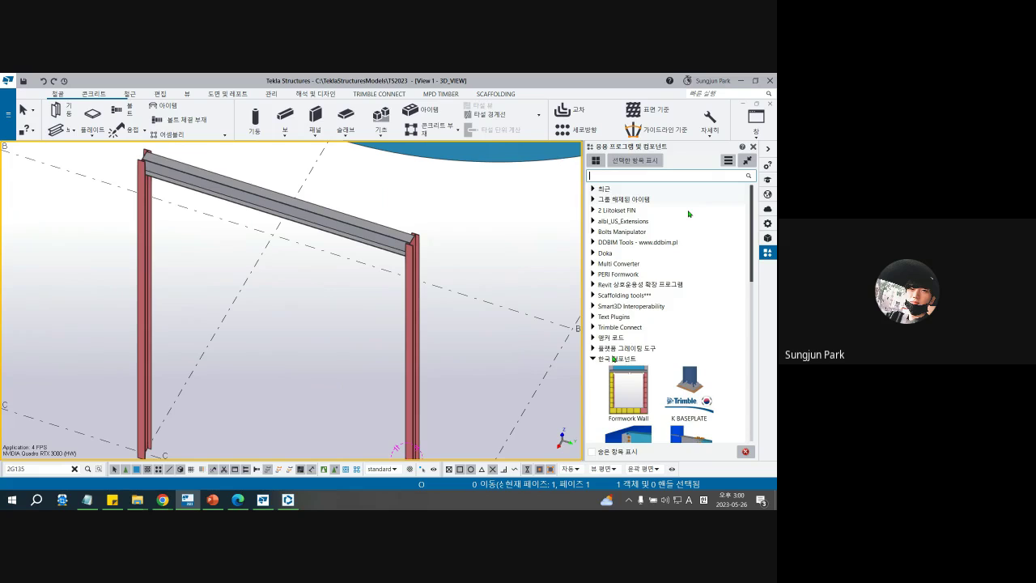
scroll(689, 213, down, 3)
click(689, 352)
middle_drag(210, 277, 301, 332)
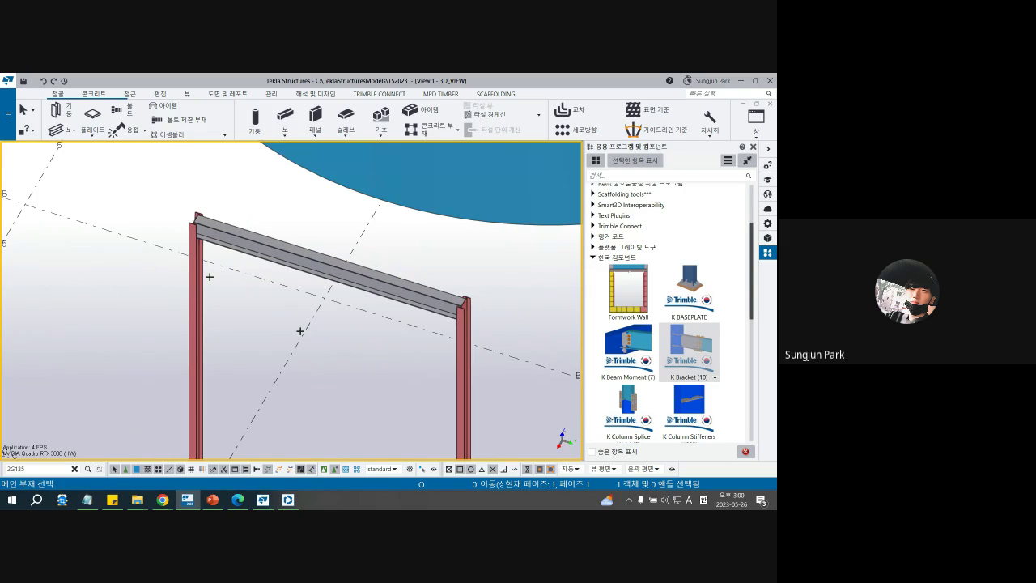
click(212, 241)
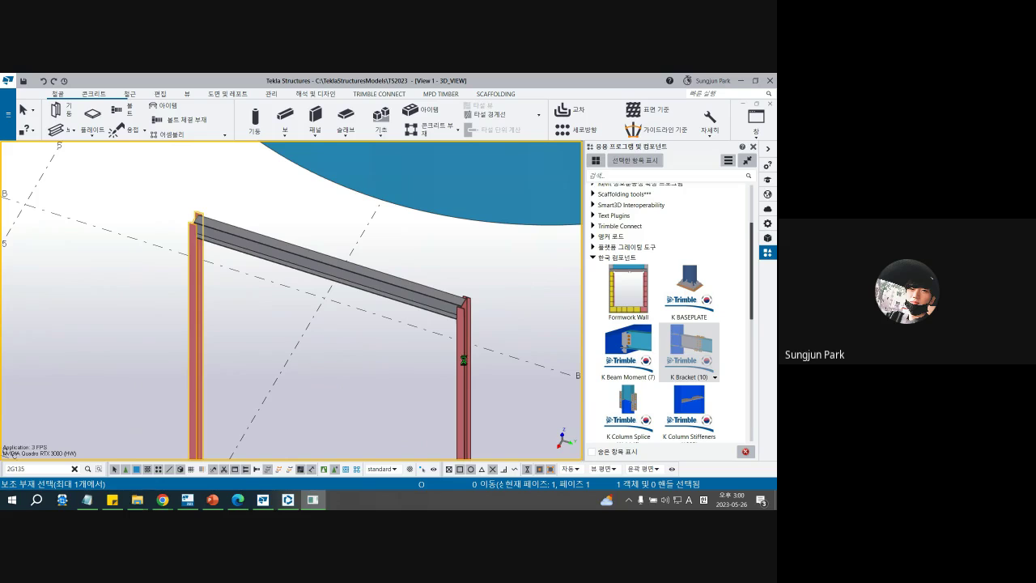
click(463, 360)
click(441, 306)
right_click(425, 243)
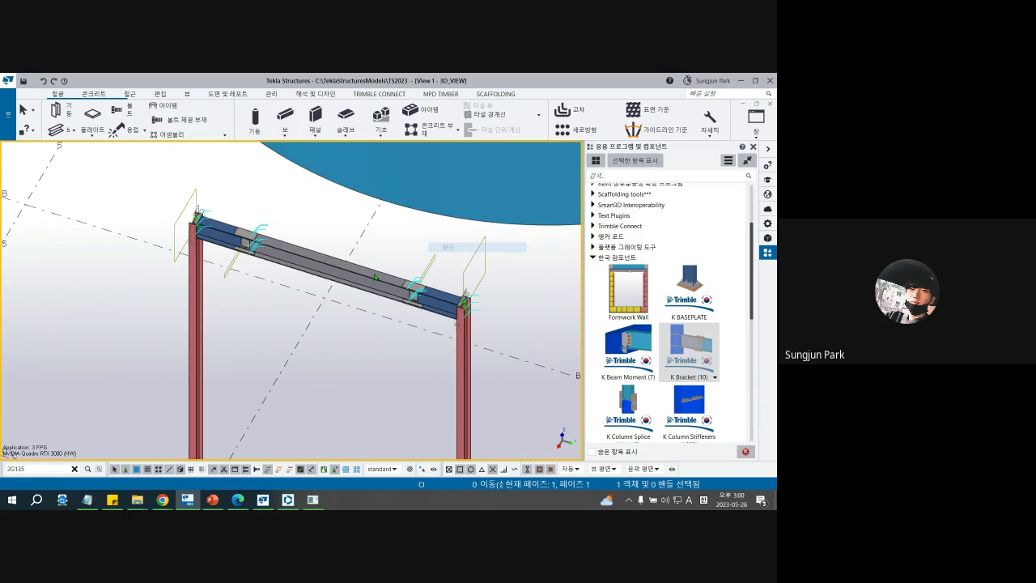
click(433, 247)
Change the profile of the middle beam between the two brackets to H500X200X10X16 and clear the temporary component graphics from the view
double_click(375, 277)
middle_drag(375, 278, 454, 297)
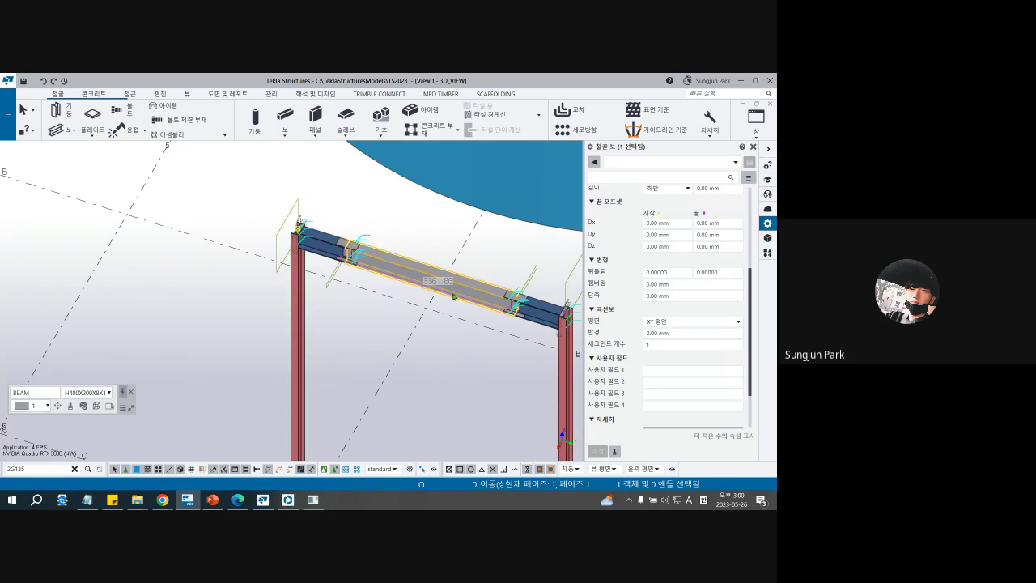
scroll(454, 295, up, 3)
scroll(672, 285, up, 4)
click(672, 285)
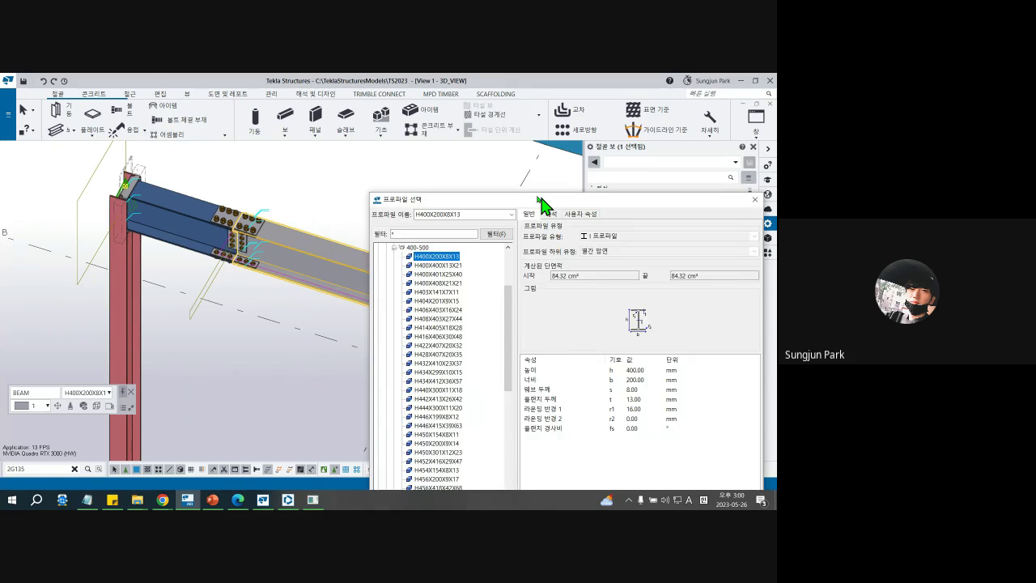
drag(542, 198, 504, 109)
click(356, 158)
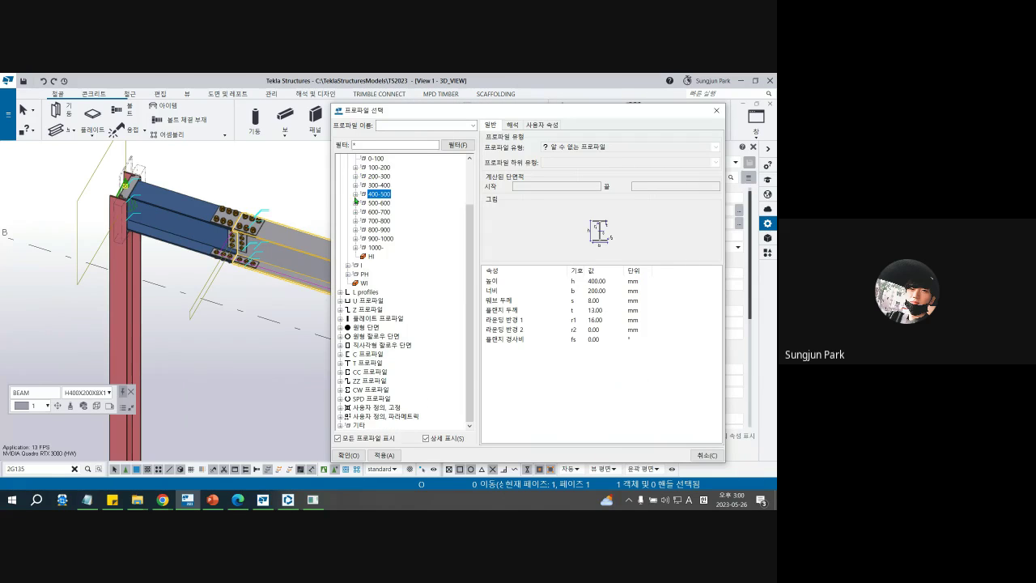
click(356, 203)
double_click(399, 211)
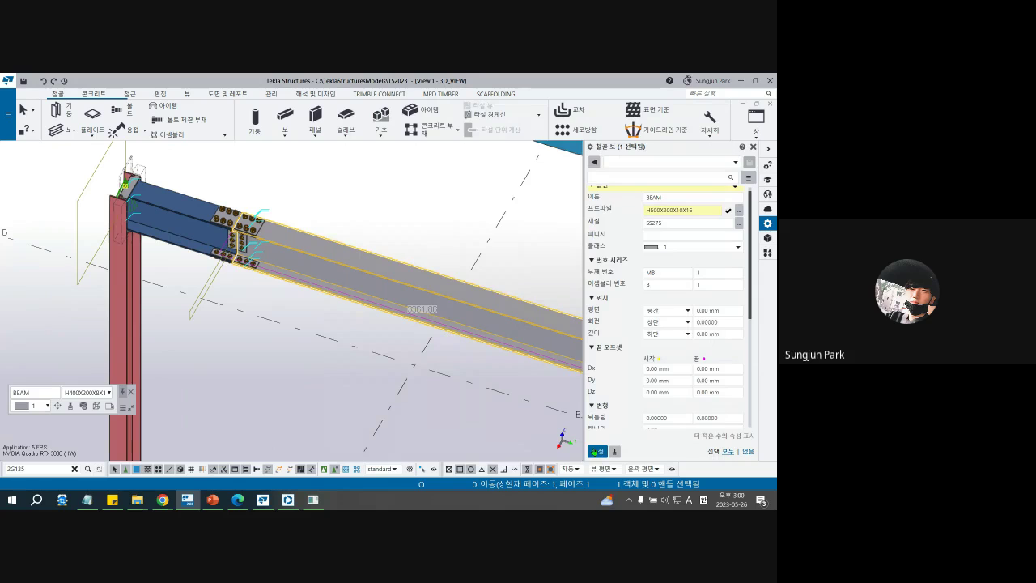
click(598, 451)
click(441, 203)
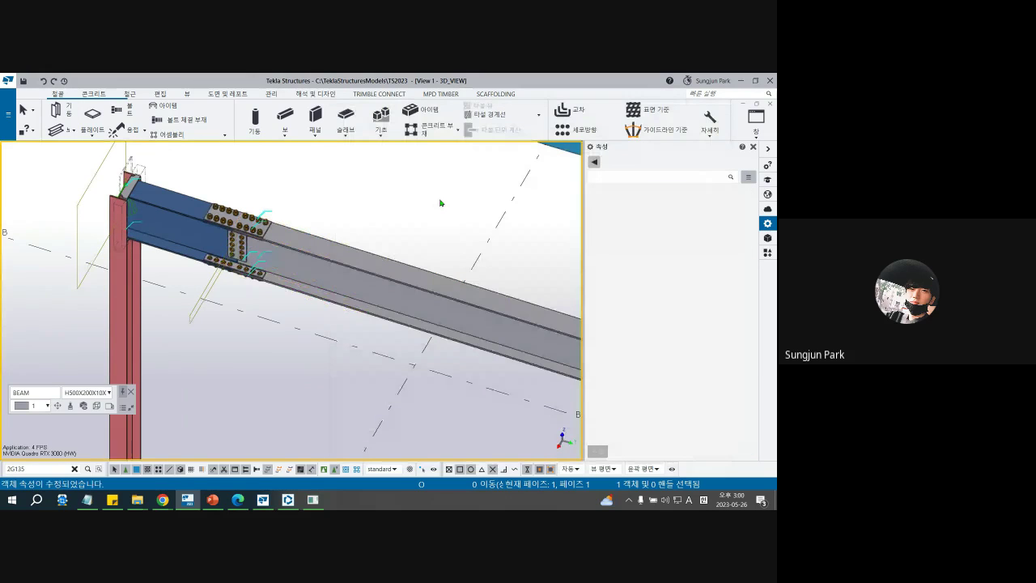
middle_drag(440, 203, 359, 198)
right_click(359, 198)
click(388, 247)
Select the middle beam and display the clone templates (복제 템플릿) from the saved searches in the Master Drawing Catalog
click(331, 283)
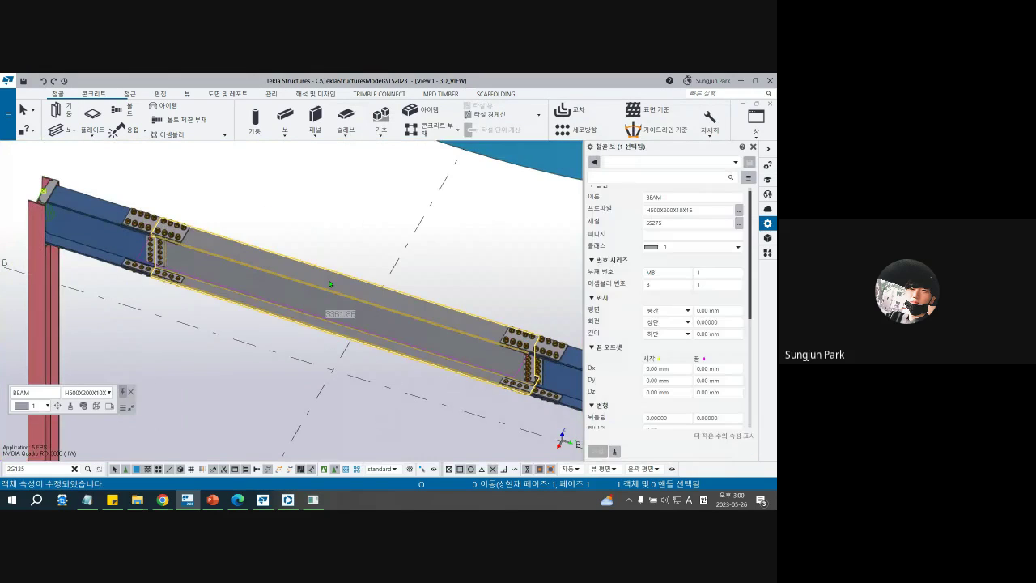
scroll(331, 283, down, 5)
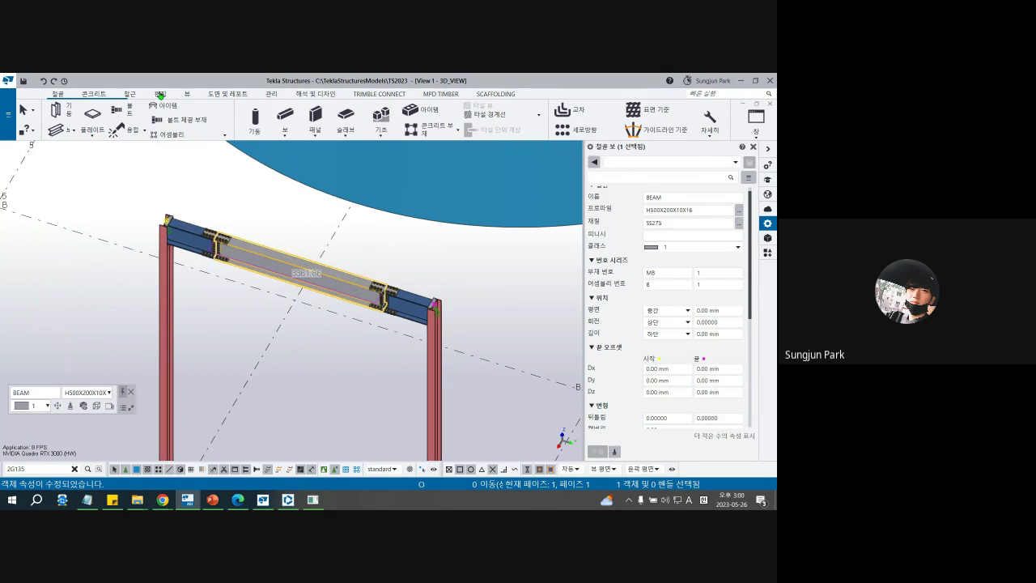
click(215, 95)
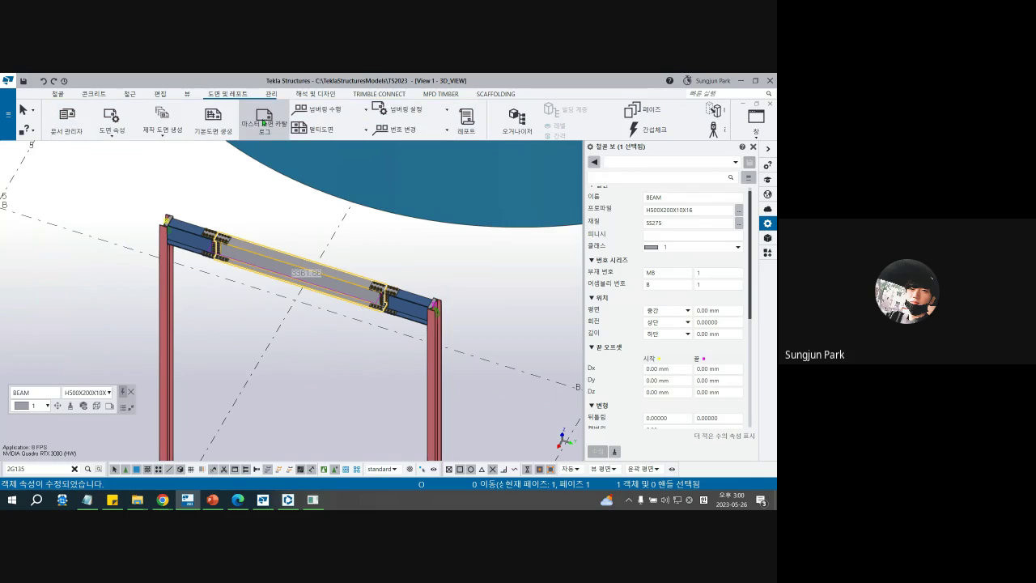
click(263, 123)
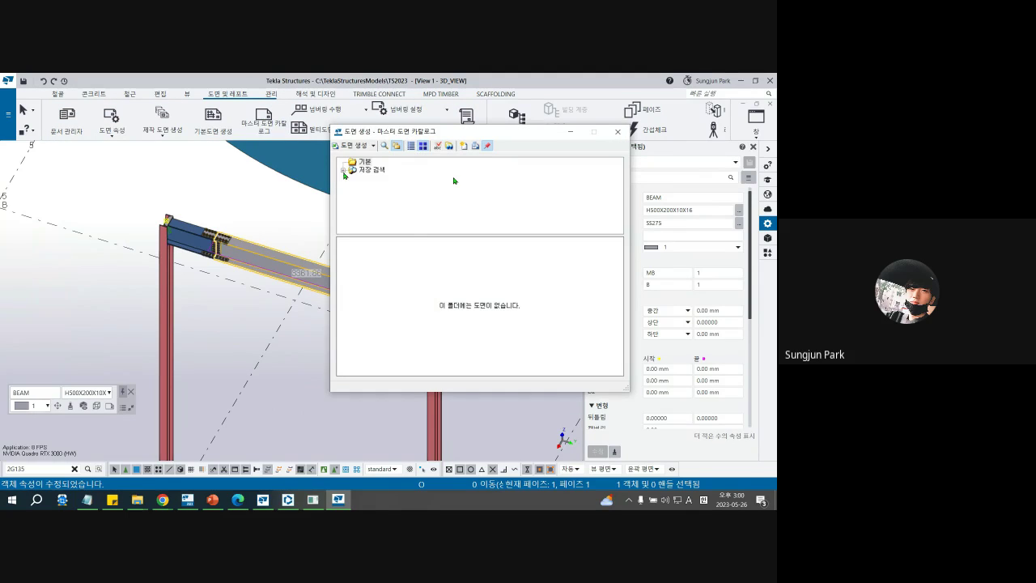
click(344, 171)
click(382, 227)
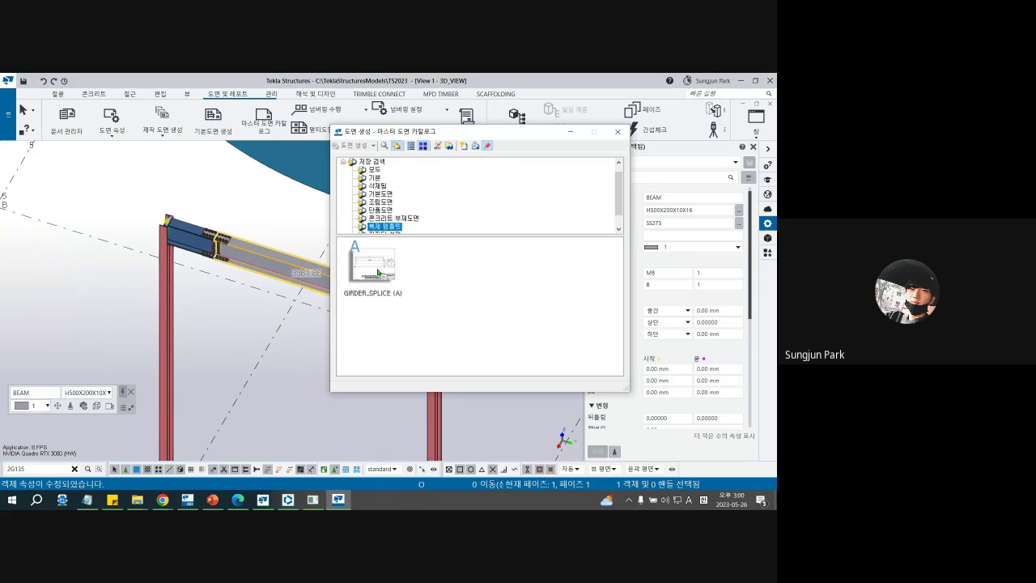
Preview the sample image of the GIRDER_SPLICE (A) clone template and close the preview
click(378, 273)
right_click(369, 267)
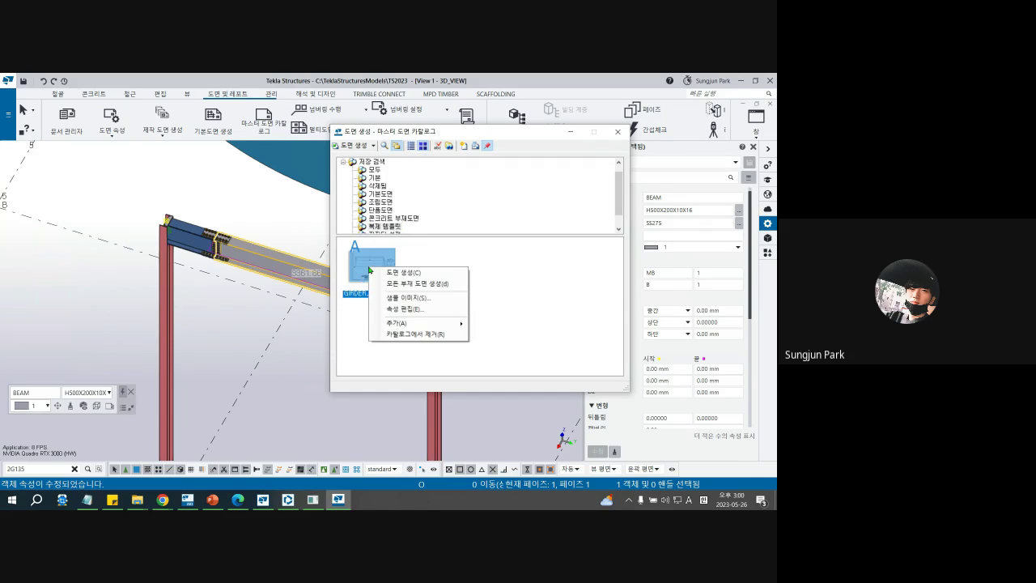
click(413, 298)
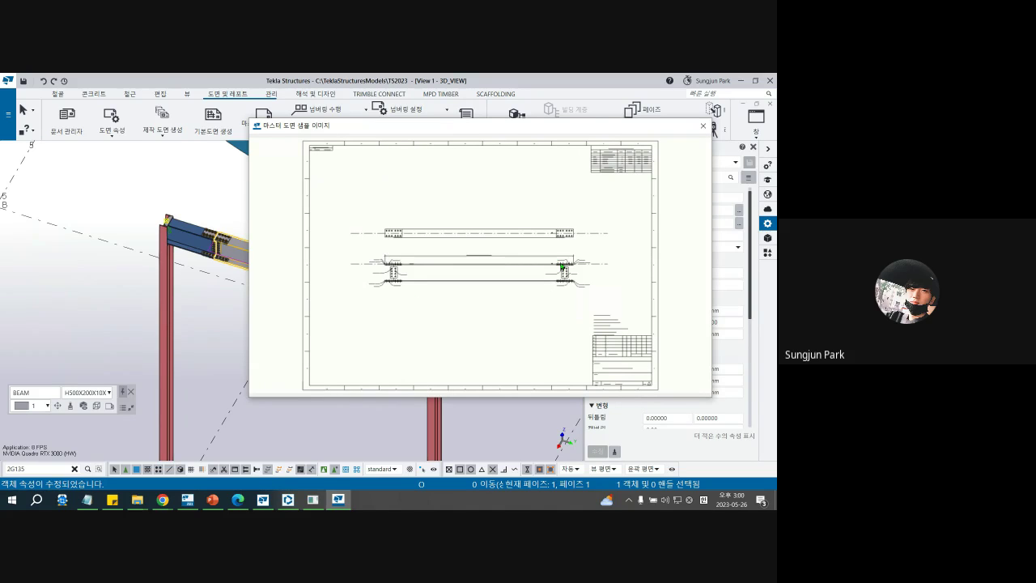
click(703, 127)
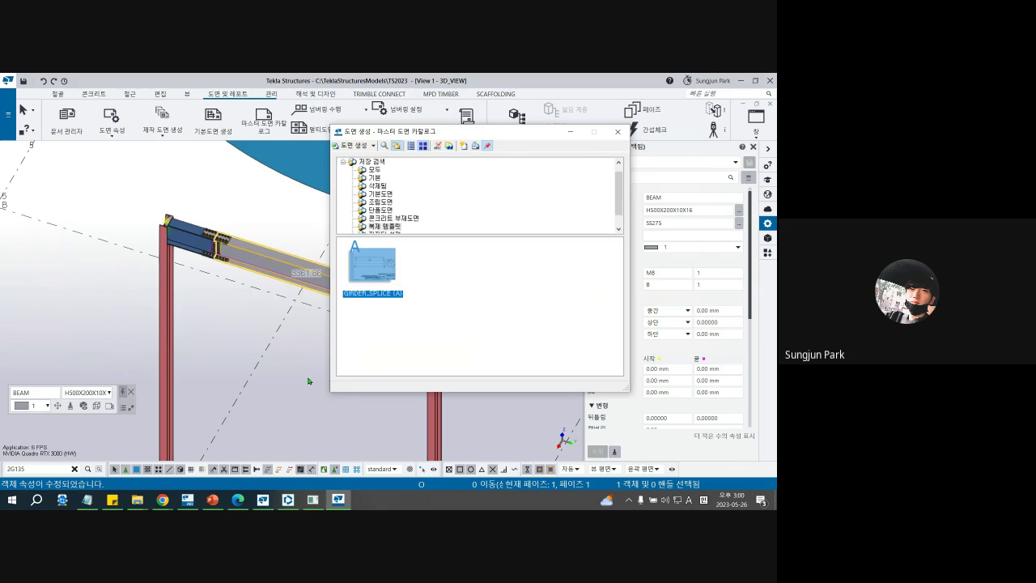
Create the selected beam's assembly drawing from the GIRDER_SPLICE (A) template, performing numbering on the modified objects
click(368, 285)
right_click(370, 268)
click(391, 273)
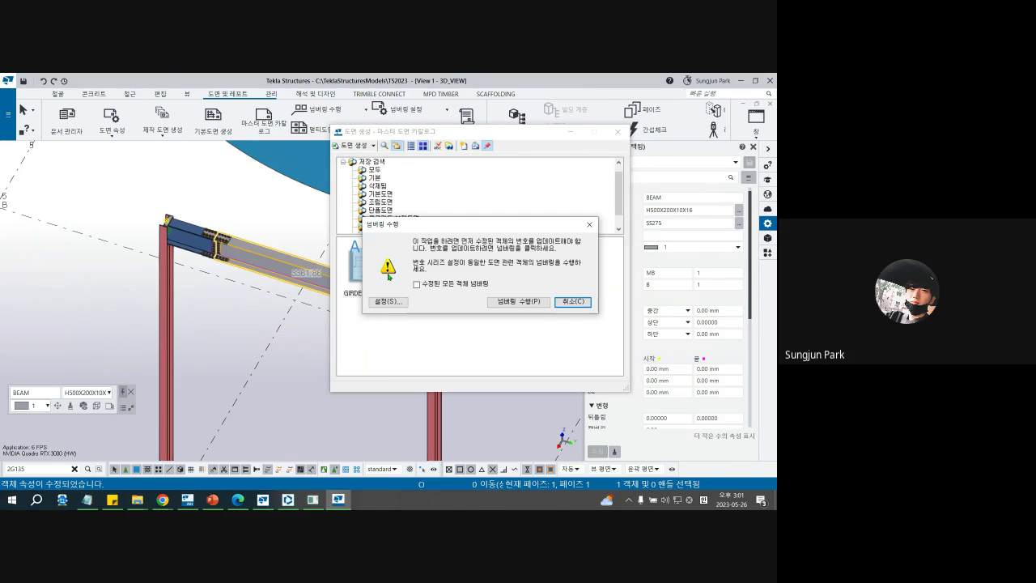
click(518, 301)
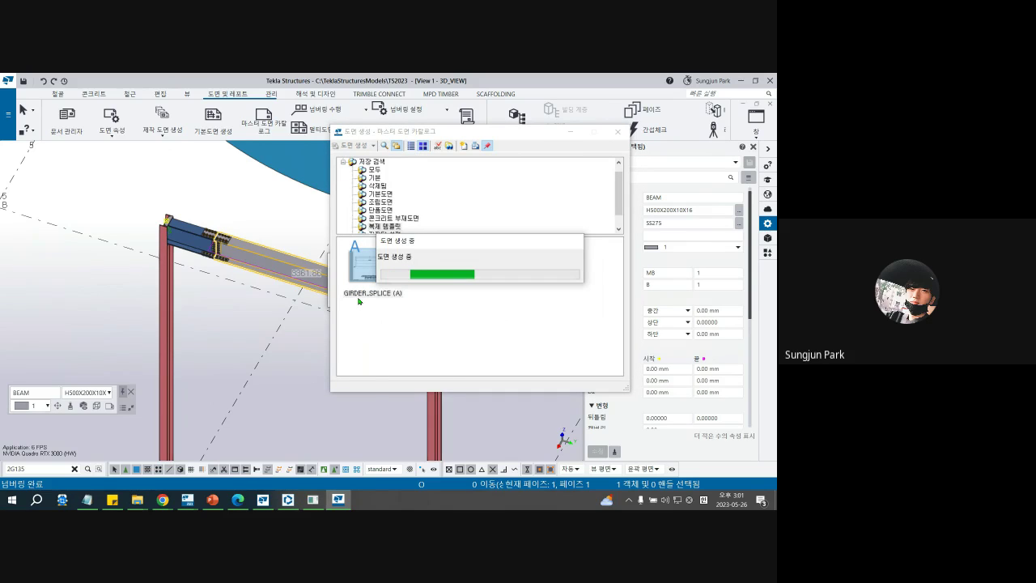
Select the middle beam in the 3D view and open its assembly drawing A [B.14]
click(317, 289)
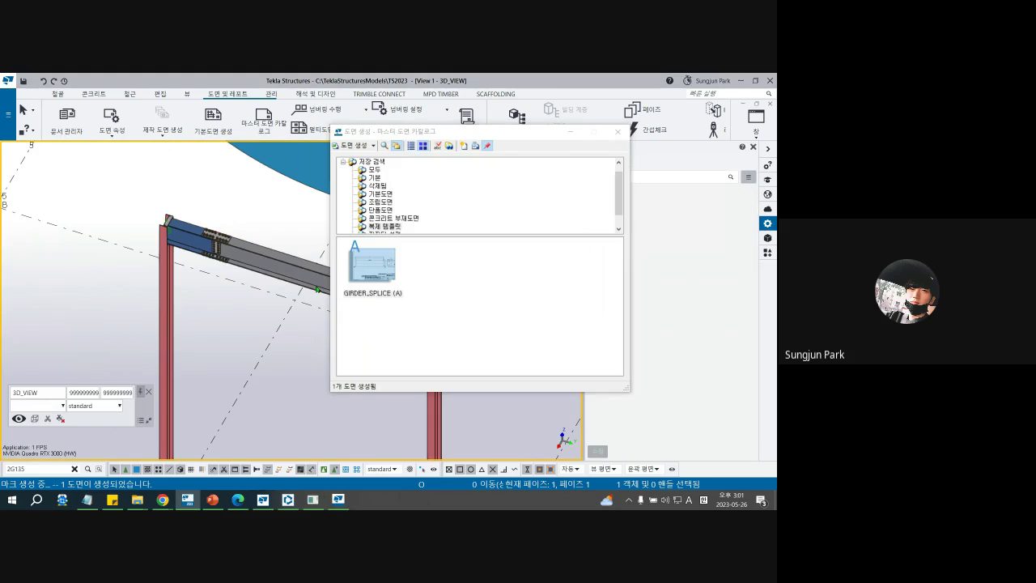
click(317, 288)
middle_drag(317, 287, 192, 254)
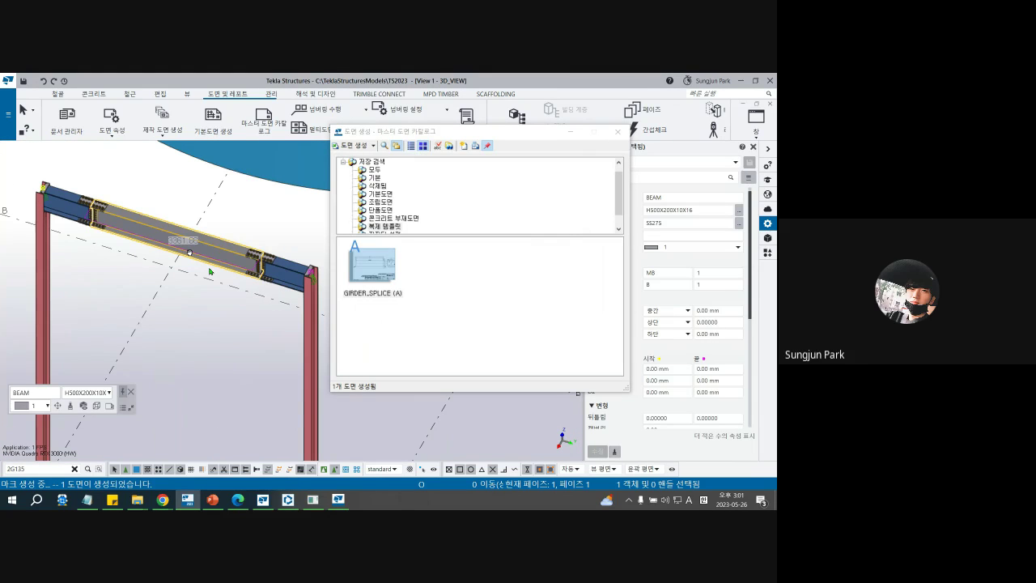
click(117, 409)
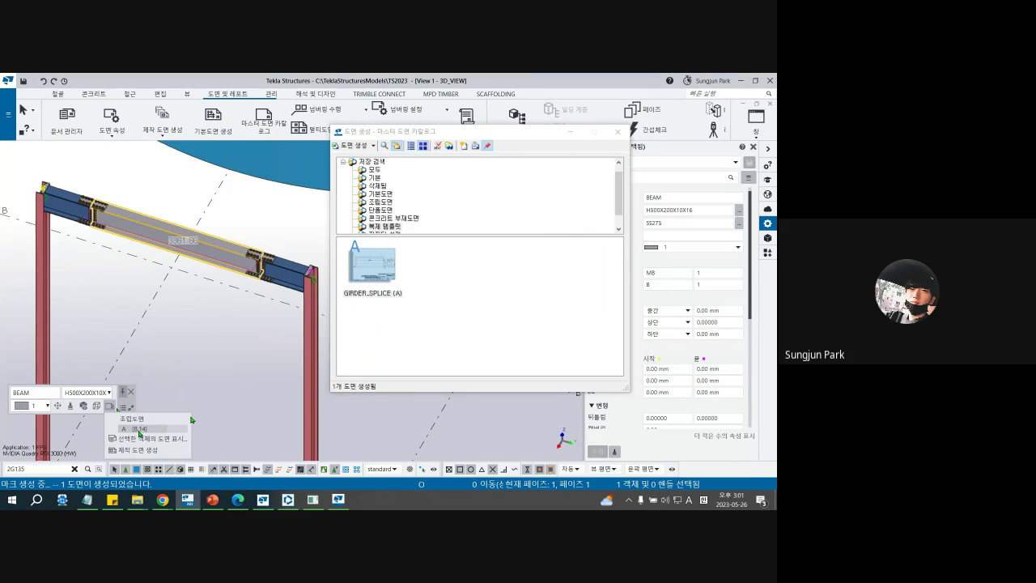
click(139, 434)
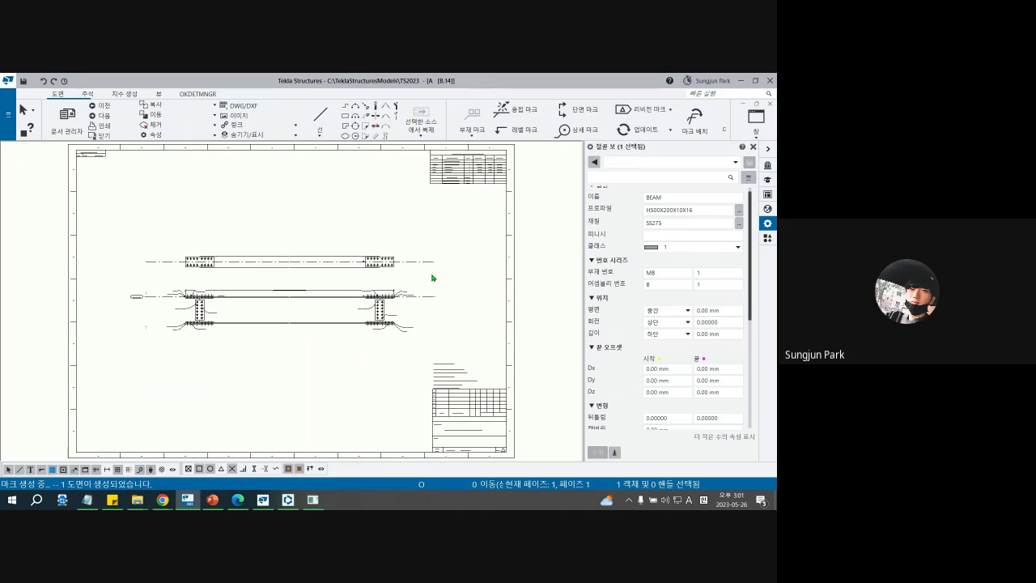
Inspect the bolt and part marks around the splice plates at the beam's right end in the front view
scroll(407, 322, up, 5)
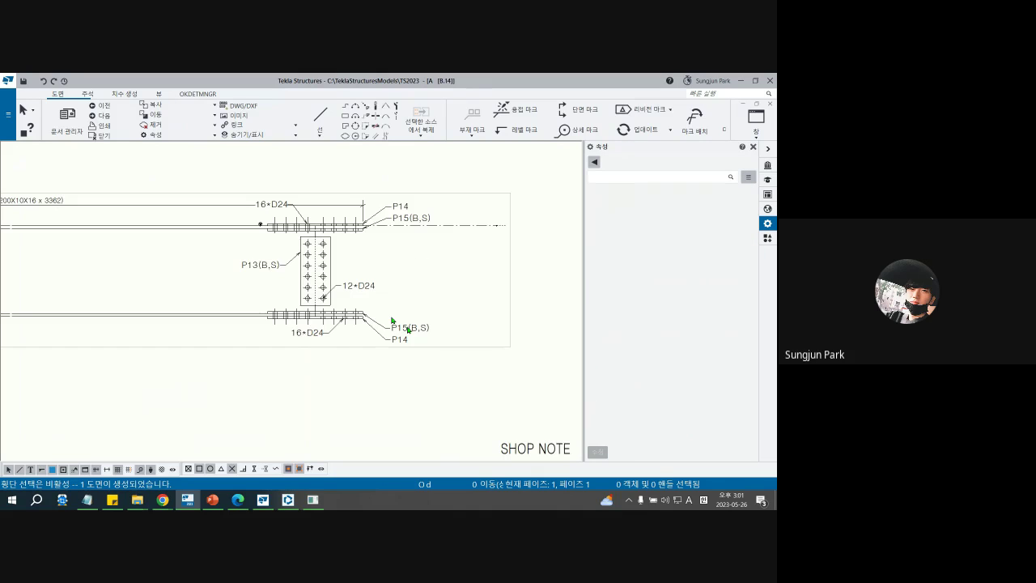
scroll(366, 321, up, 2)
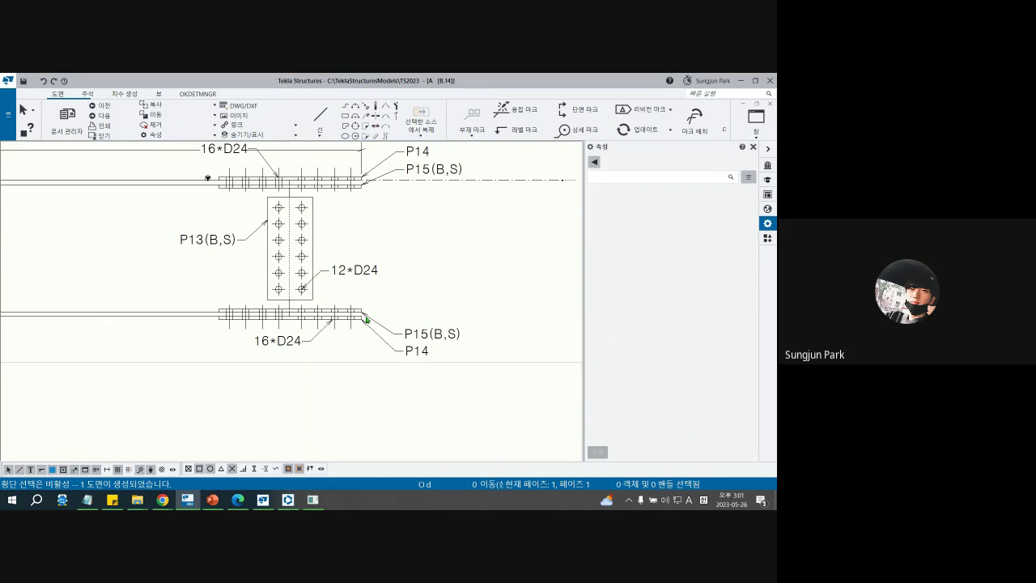
click(352, 273)
click(420, 337)
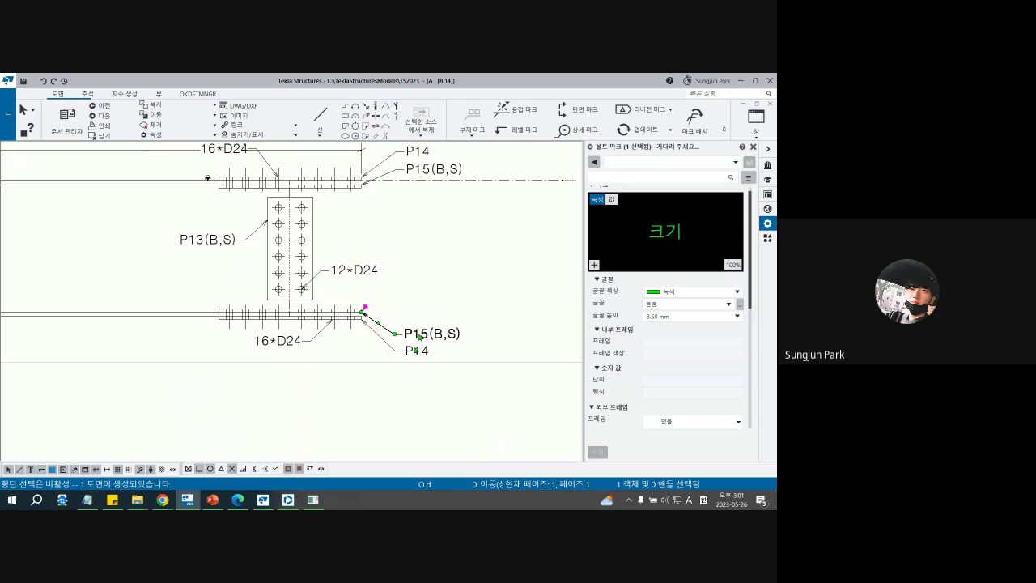
click(292, 343)
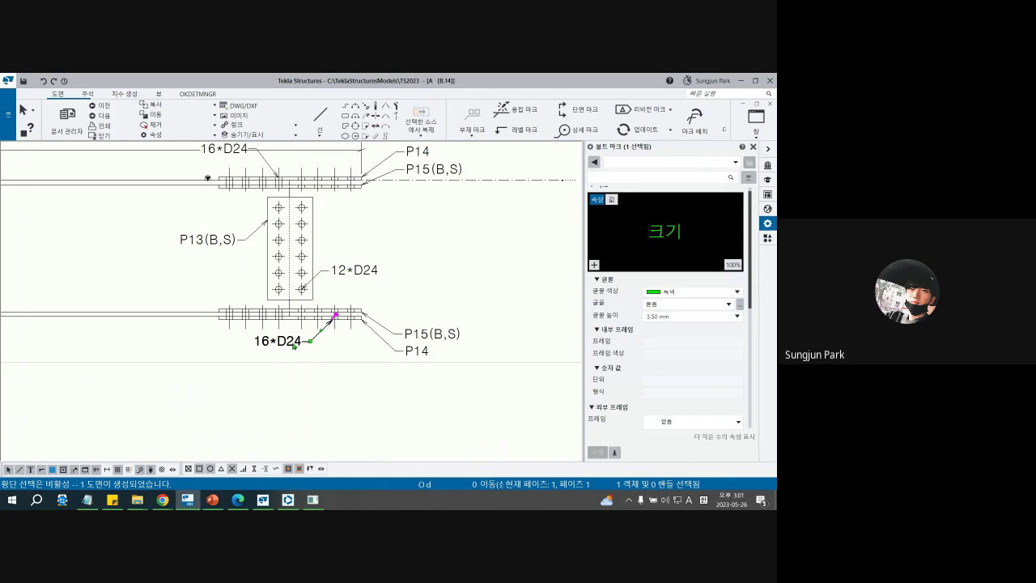
middle_drag(476, 237, 501, 297)
click(273, 220)
click(274, 219)
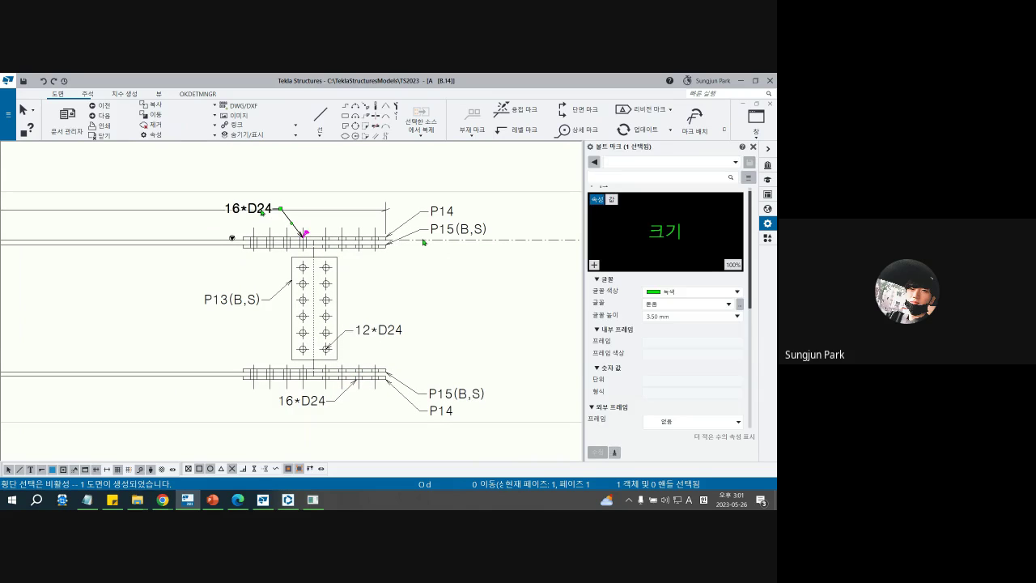
click(424, 241)
Inspect the splice marks at the beam's left end and the overall length dimension above the front view
scroll(341, 280, down, 3)
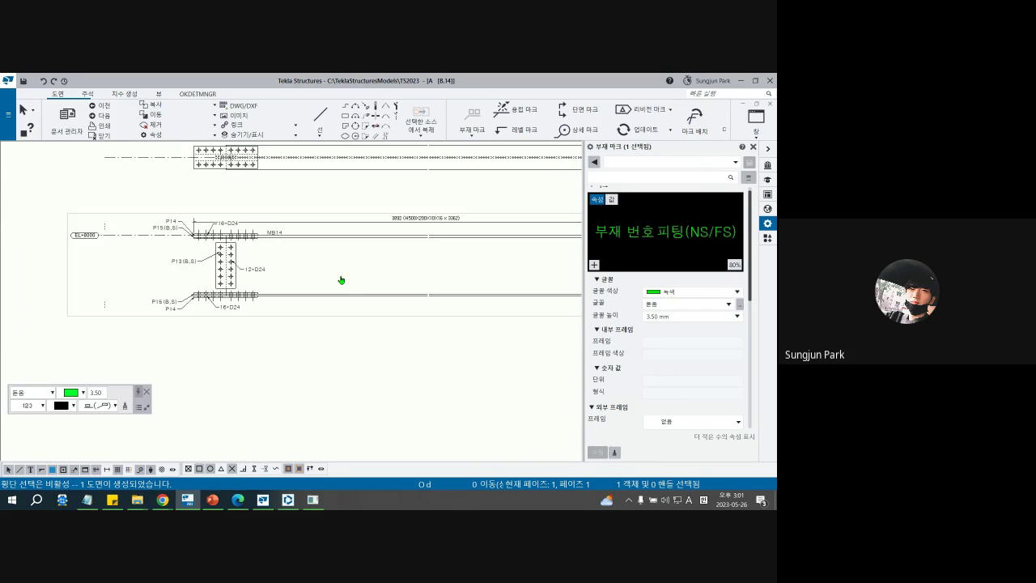
scroll(137, 296, up, 4)
click(219, 313)
click(330, 324)
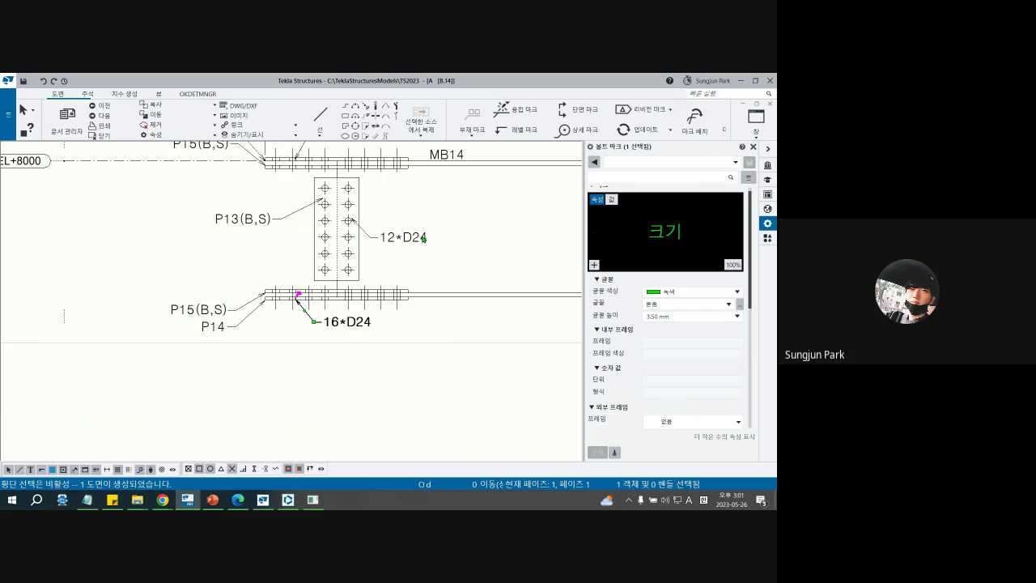
middle_drag(423, 239, 406, 344)
click(342, 239)
click(436, 194)
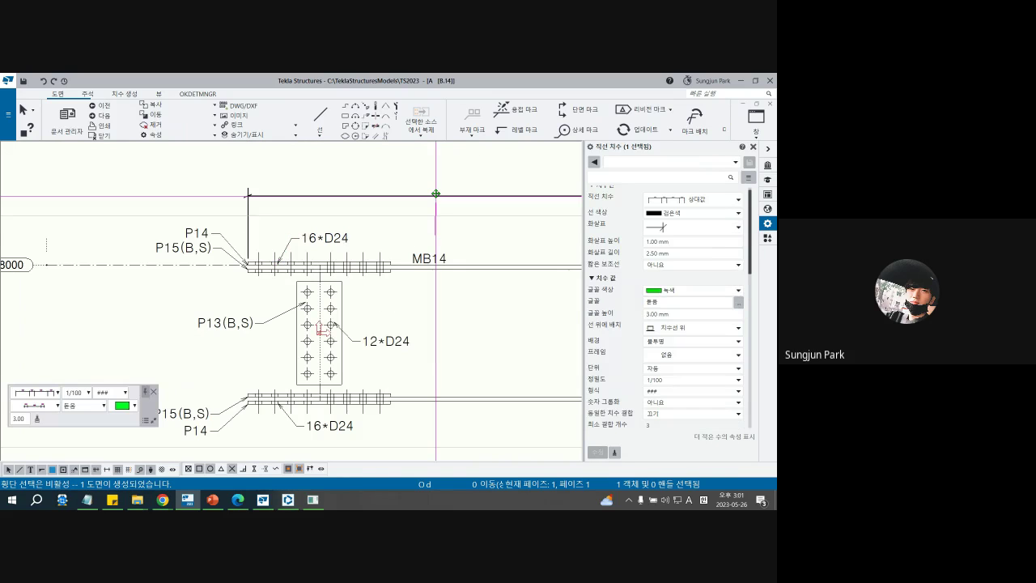
scroll(438, 259, down, 5)
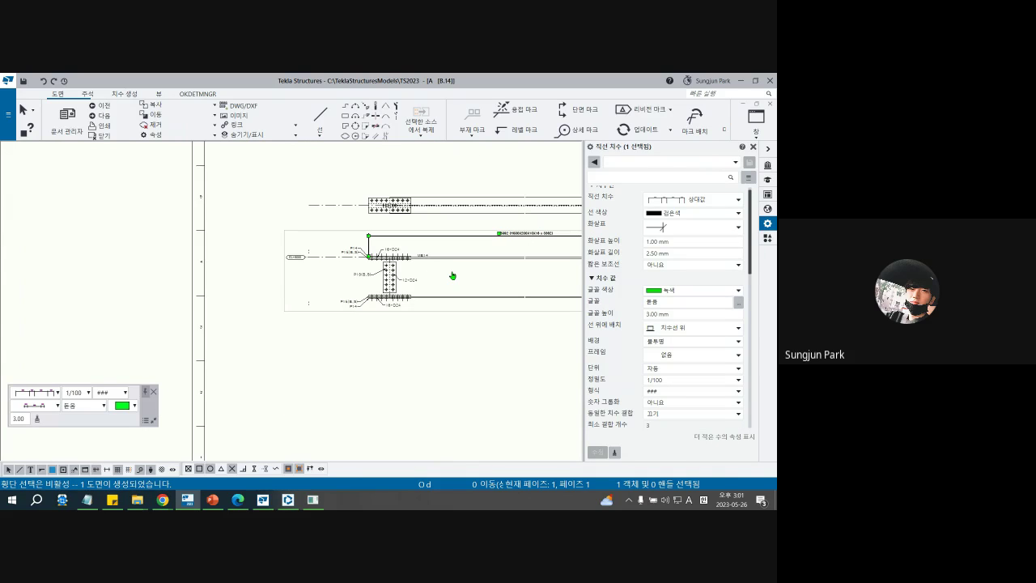
middle_drag(453, 276, 230, 269)
click(378, 326)
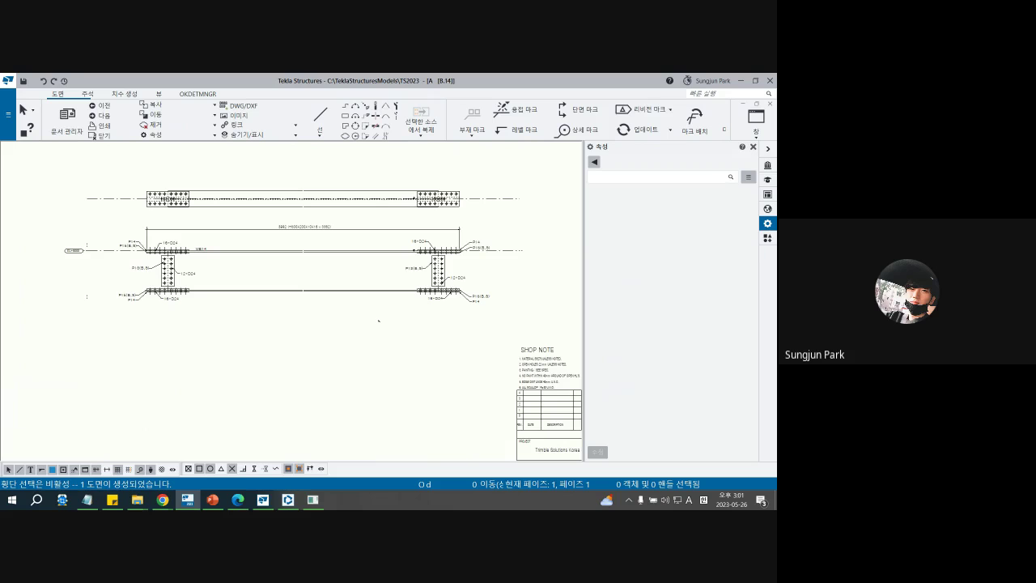
Close the assembly drawing and the Master Drawing Catalog, and maximize the 3D model view around the frame
click(771, 105)
click(210, 333)
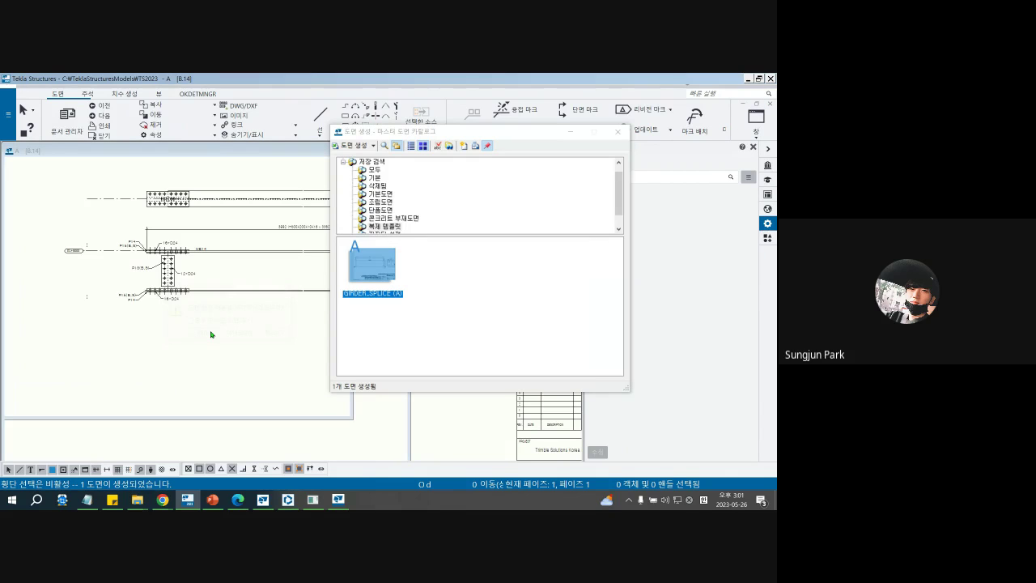
click(617, 132)
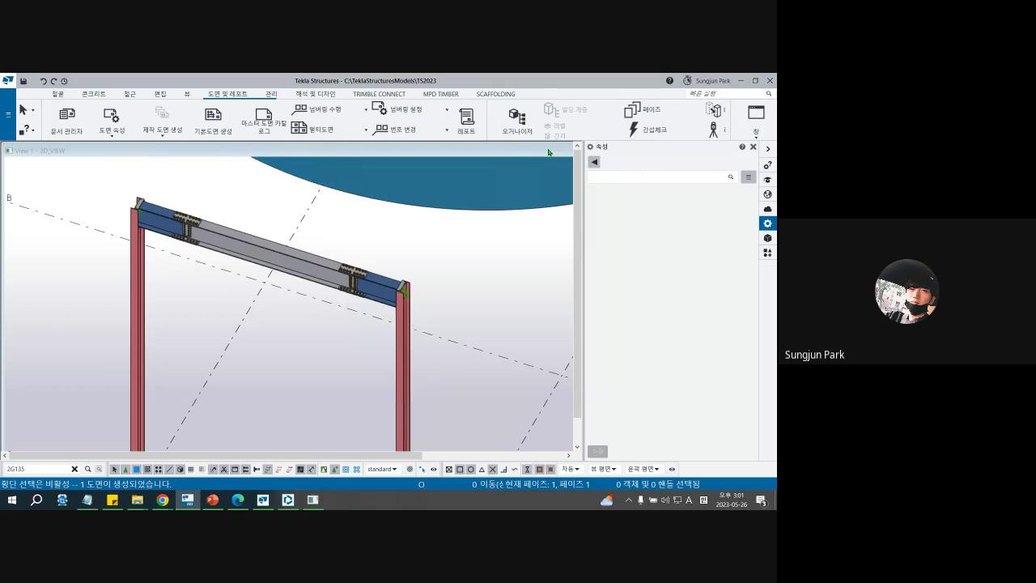
double_click(549, 152)
scroll(411, 263, down, 4)
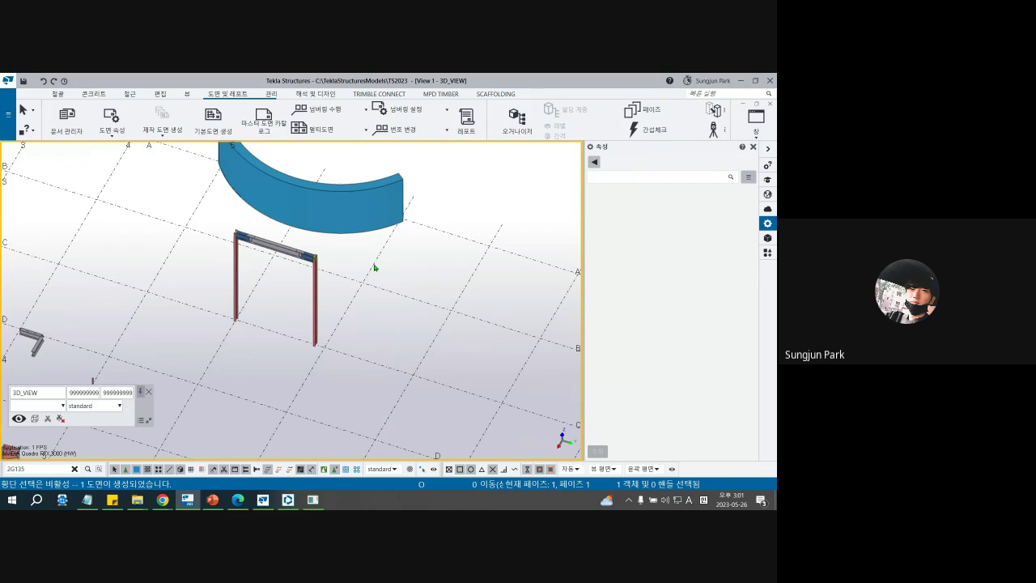
scroll(308, 259, up, 2)
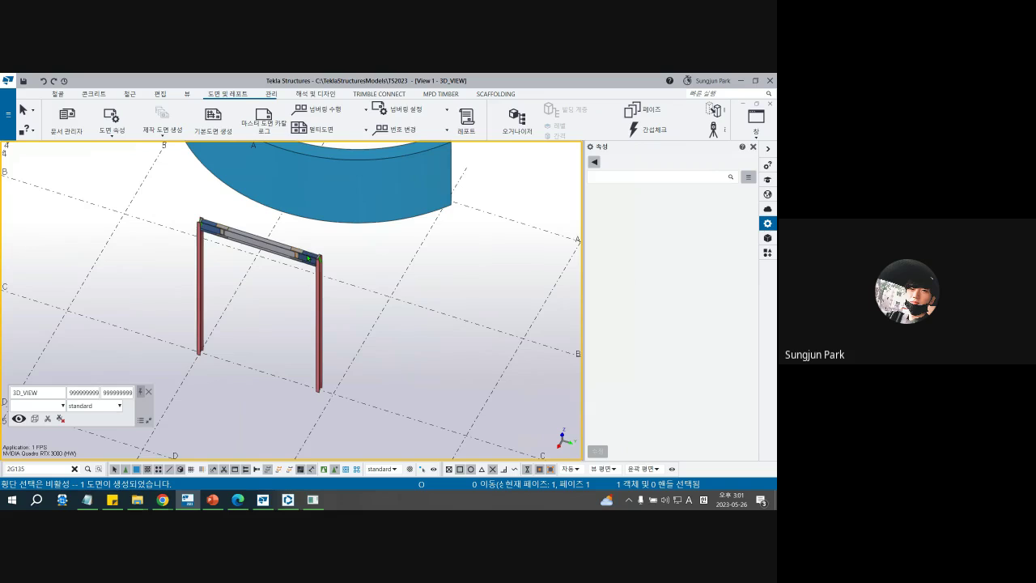
scroll(309, 258, up, 2)
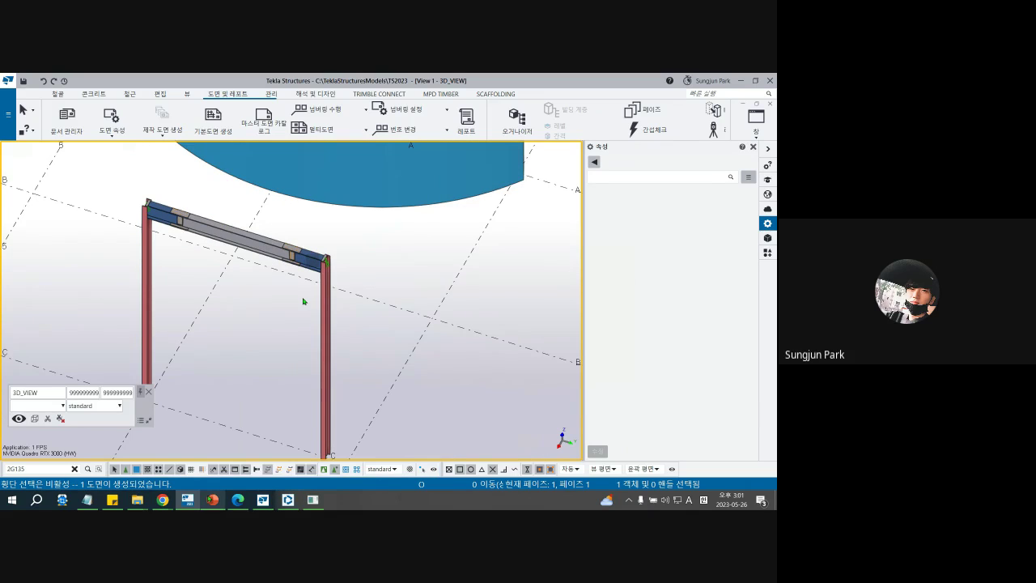
Switch to PowerPoint, present the Clone Template slide and the company environment file slide, and end the show
click(213, 500)
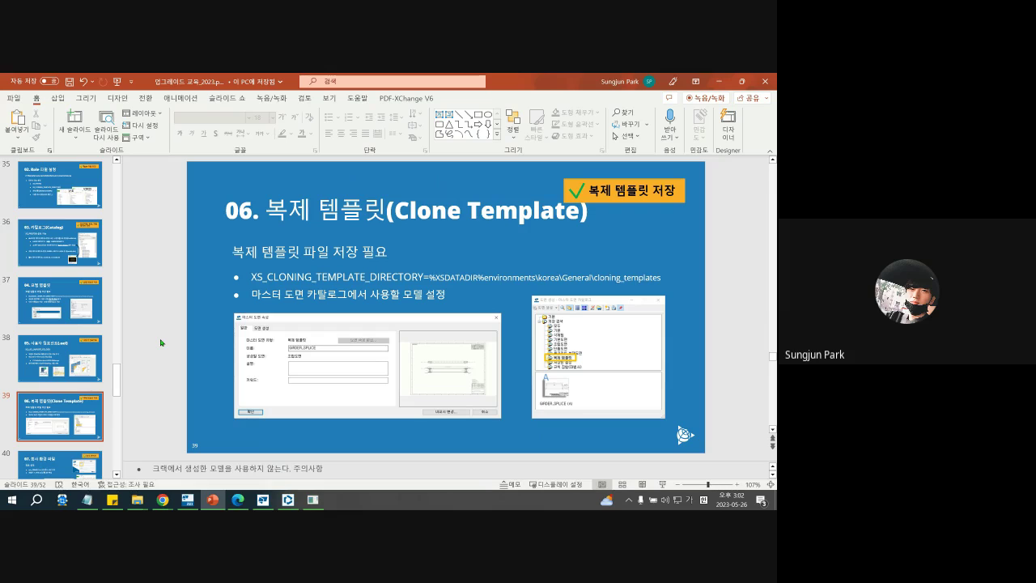
key(shift+F5)
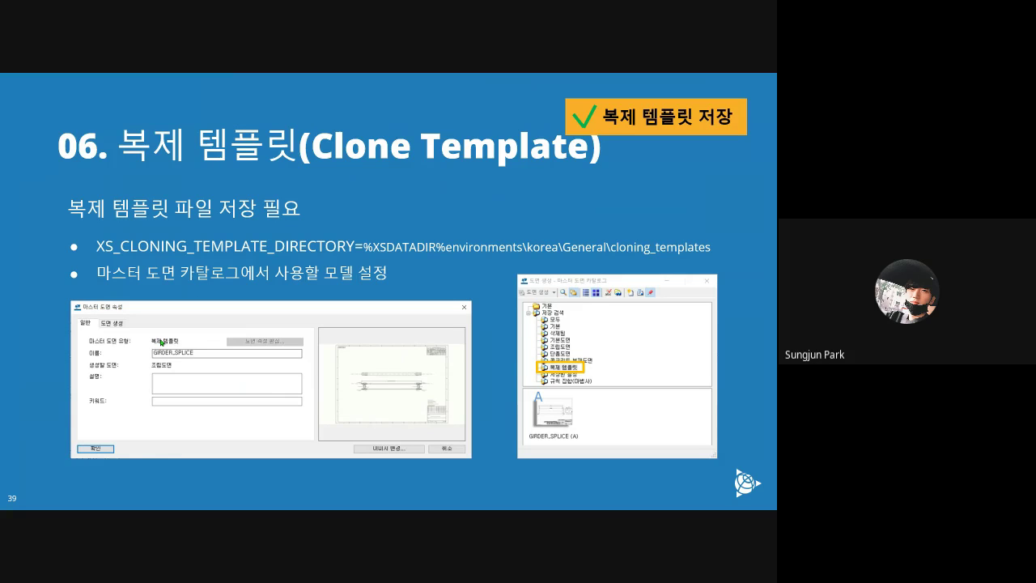
click(161, 342)
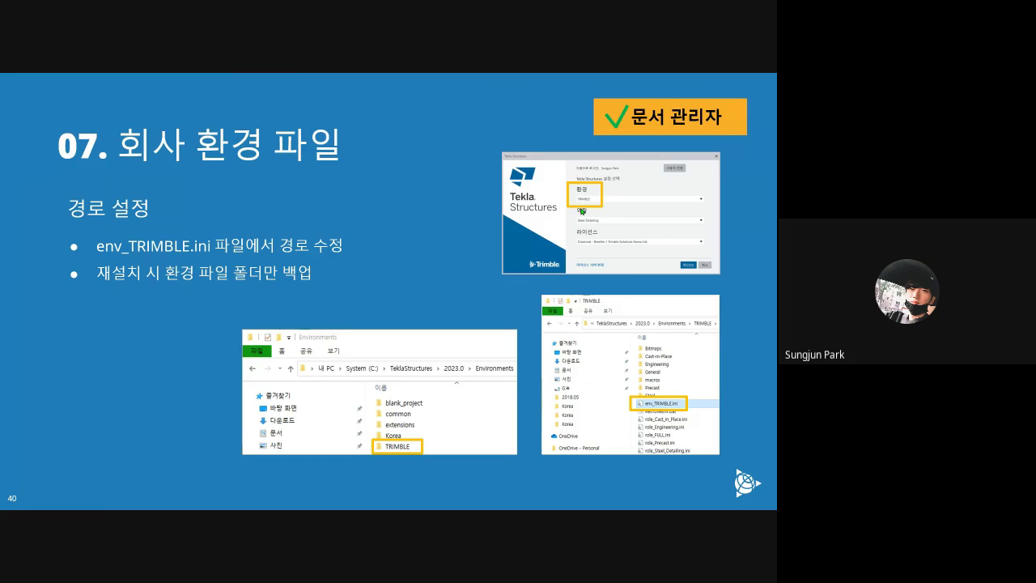
key(Escape)
Switch to File Explorer and duplicate the Korea folder inside TeklaStructures\2023.0\Environments
mouse_move(138, 499)
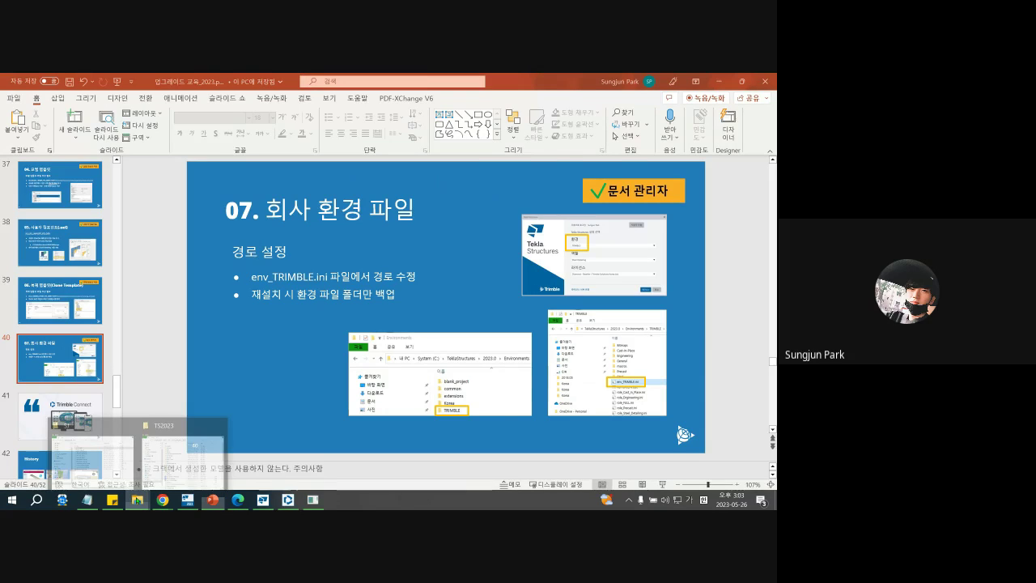
click(177, 468)
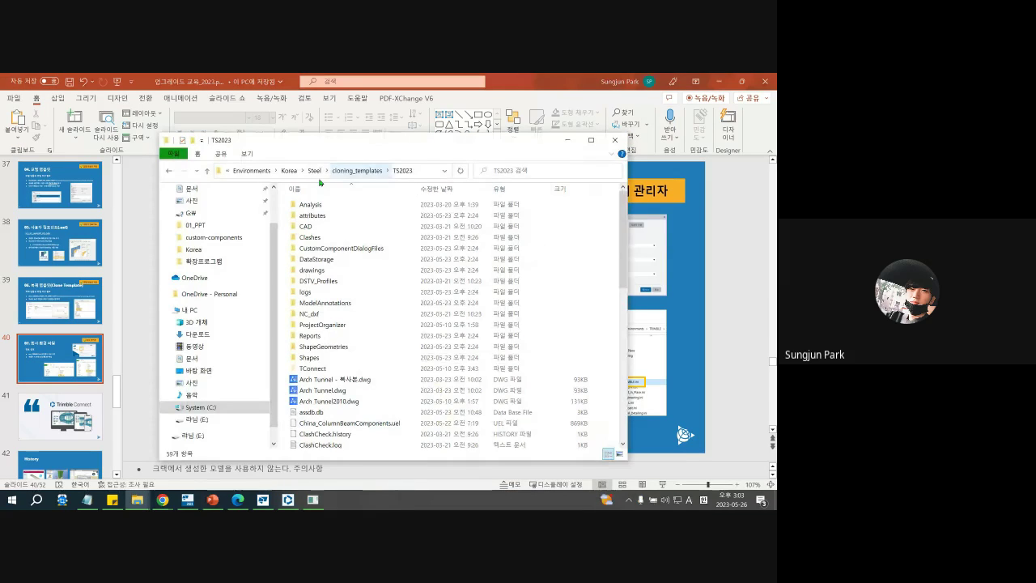
key(alt+Left)
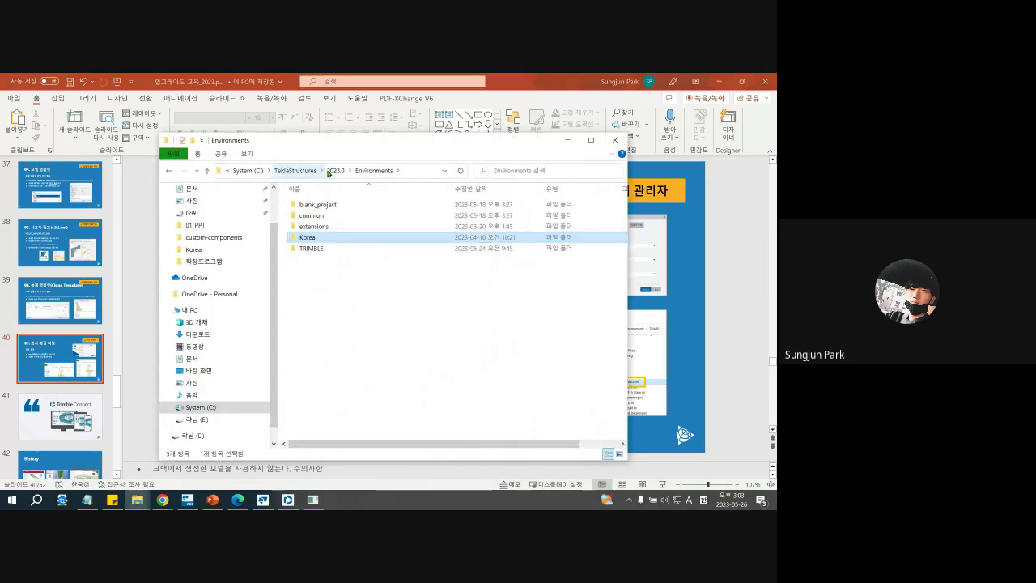
click(362, 220)
click(319, 237)
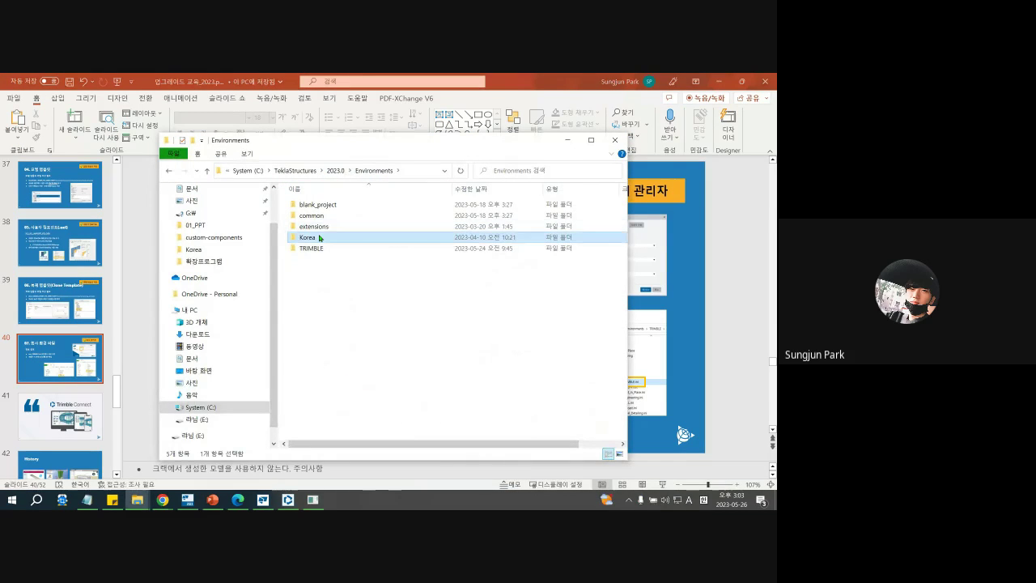
click(318, 285)
key(ctrl+v)
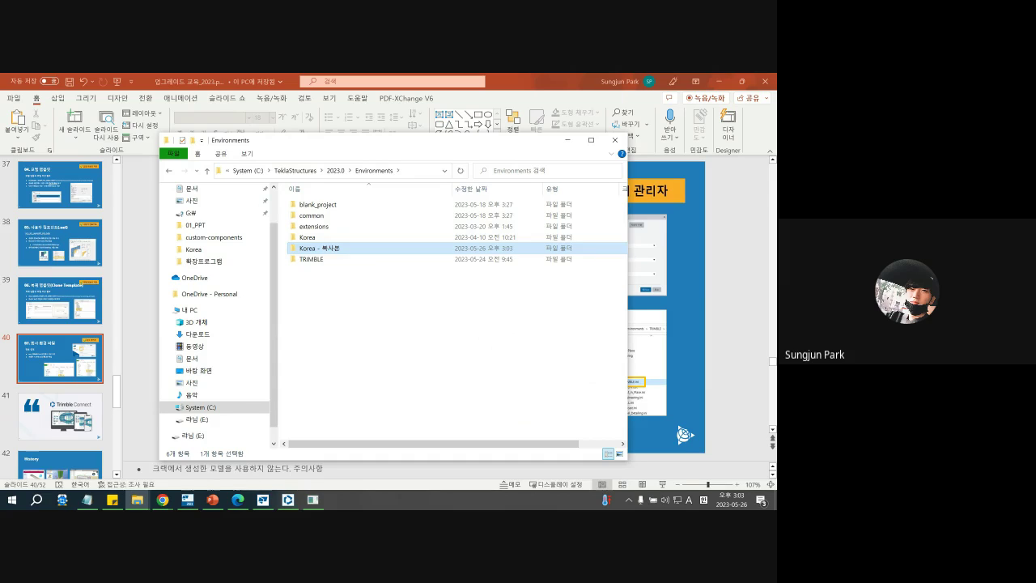
Rename the copied Korea environment folder as RYA
click(334, 270)
click(338, 248)
key(F2)
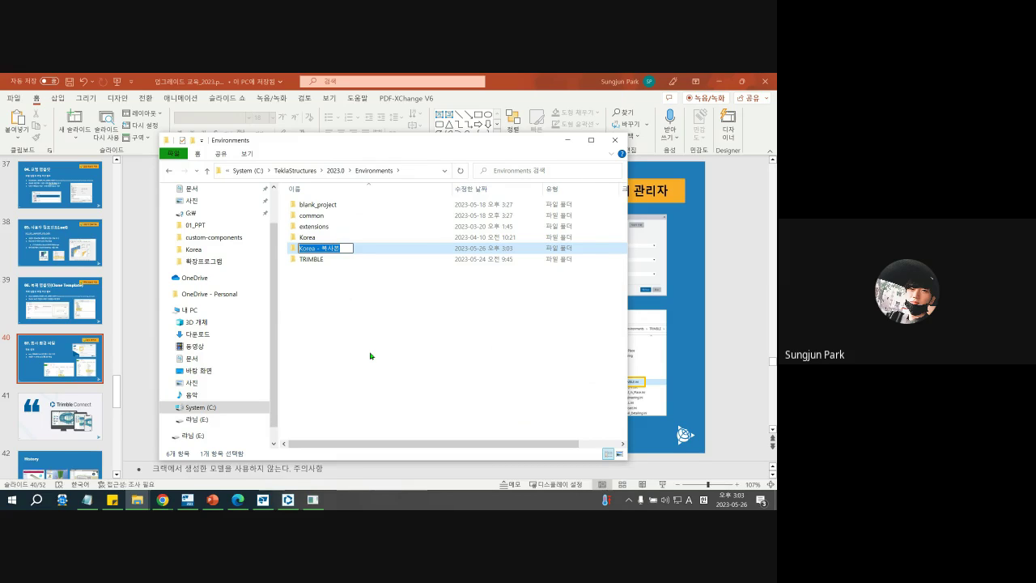
text(RYA)
key(Return)
click(313, 251)
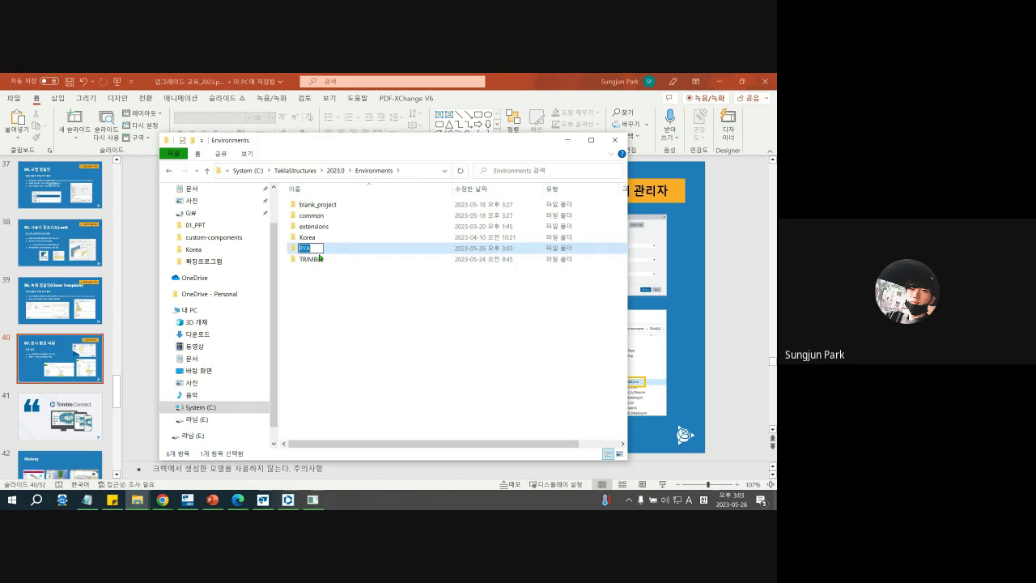
click(323, 261)
Open the RYA folder and rename its env_Korea.ini file as env_RYA.ini
double_click(312, 248)
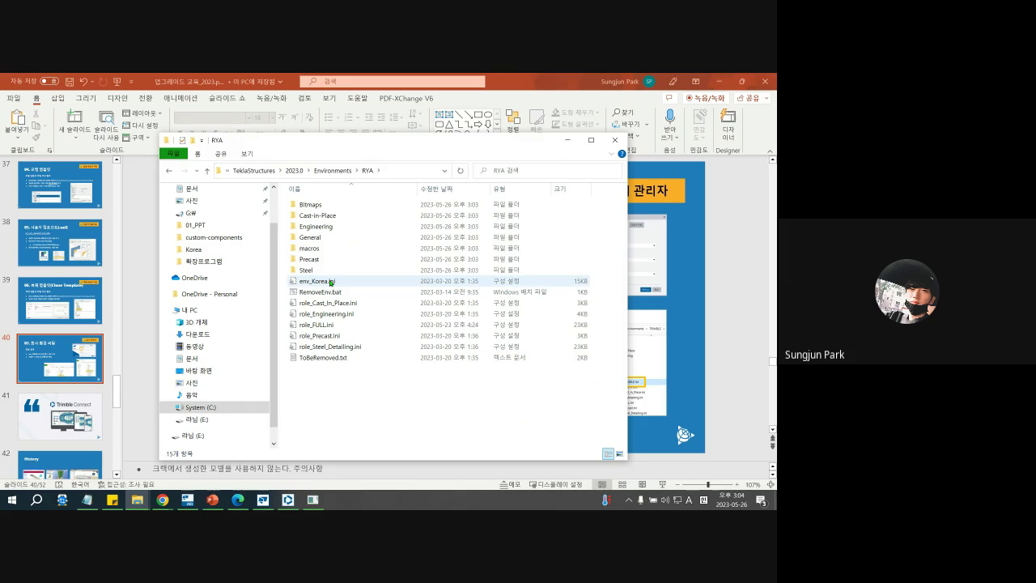
click(315, 282)
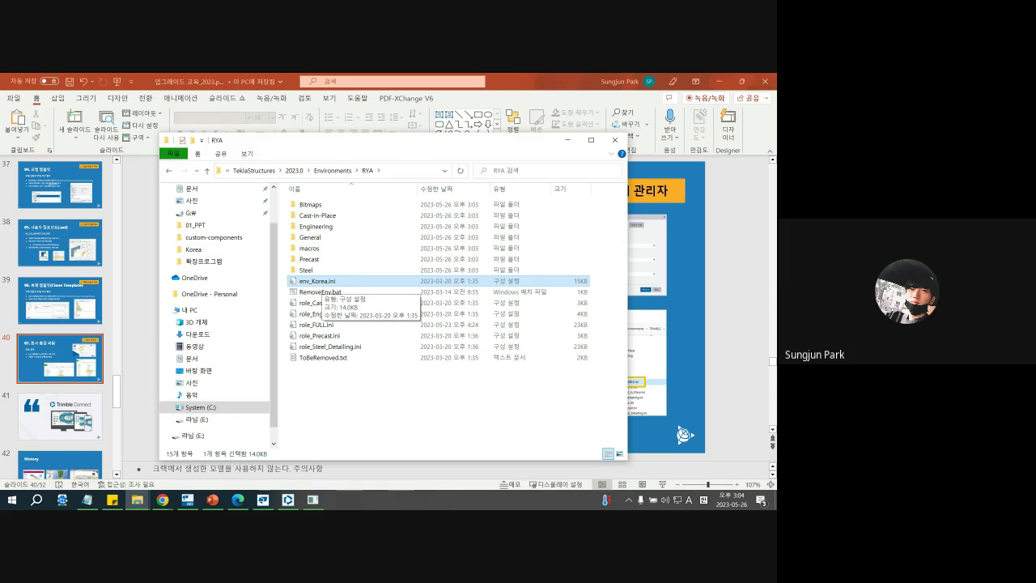
click(328, 283)
click(328, 283)
drag(328, 282, 311, 281)
text(RYA)
click(356, 390)
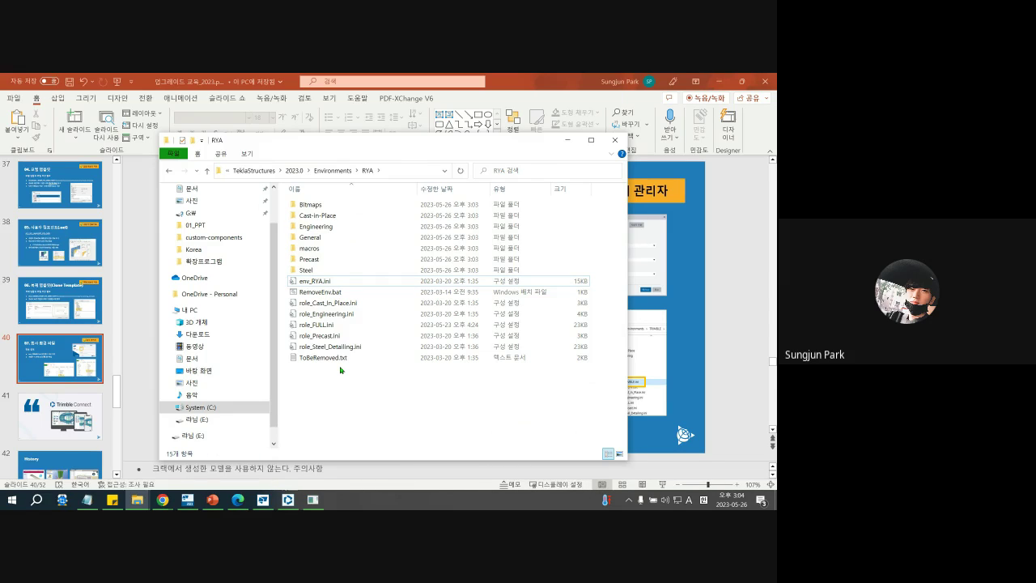
Open env_RYA.ini in Notepad and enlarge the window to show more of the settings
click(329, 283)
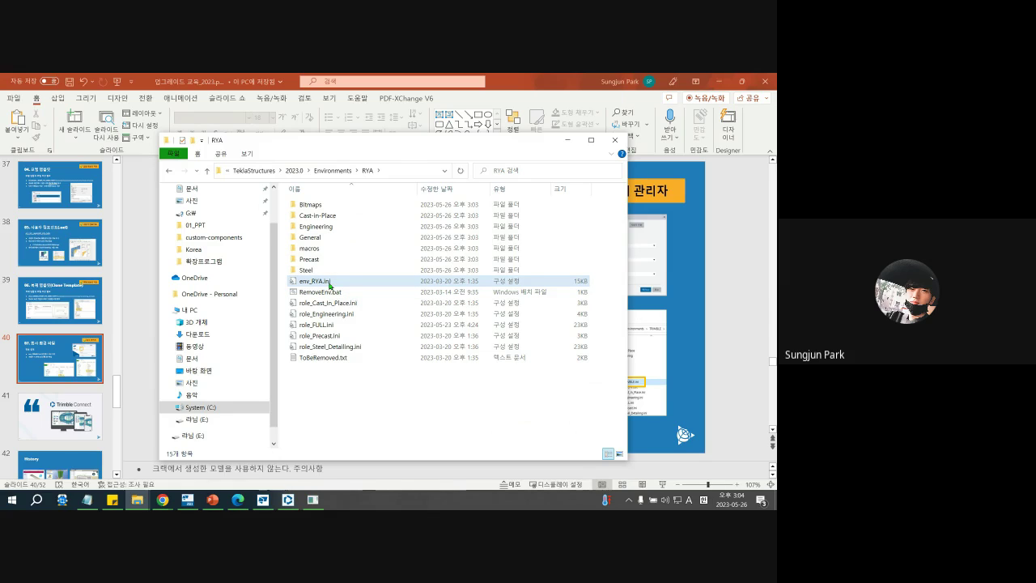
click(330, 284)
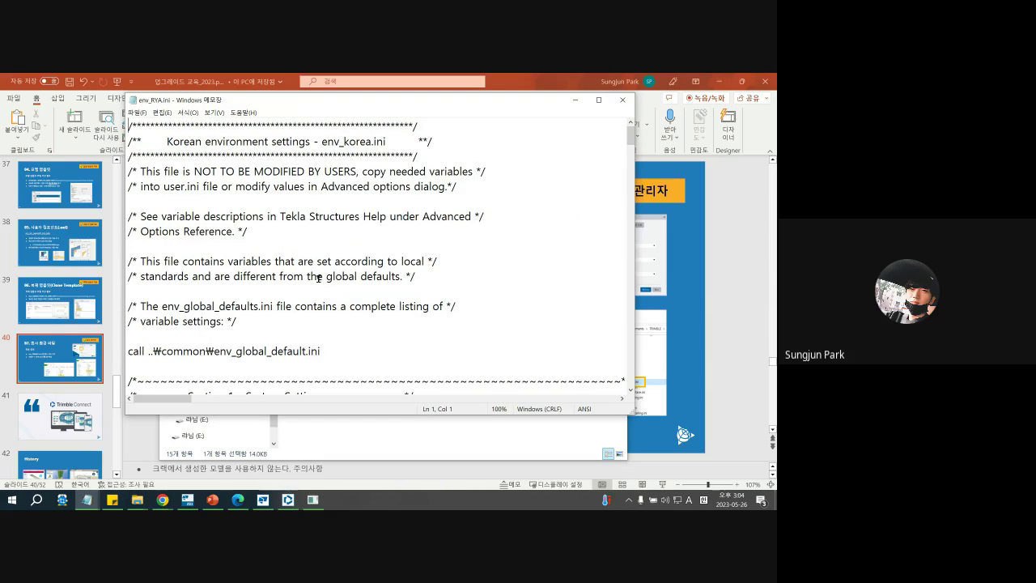
drag(634, 414, 721, 478)
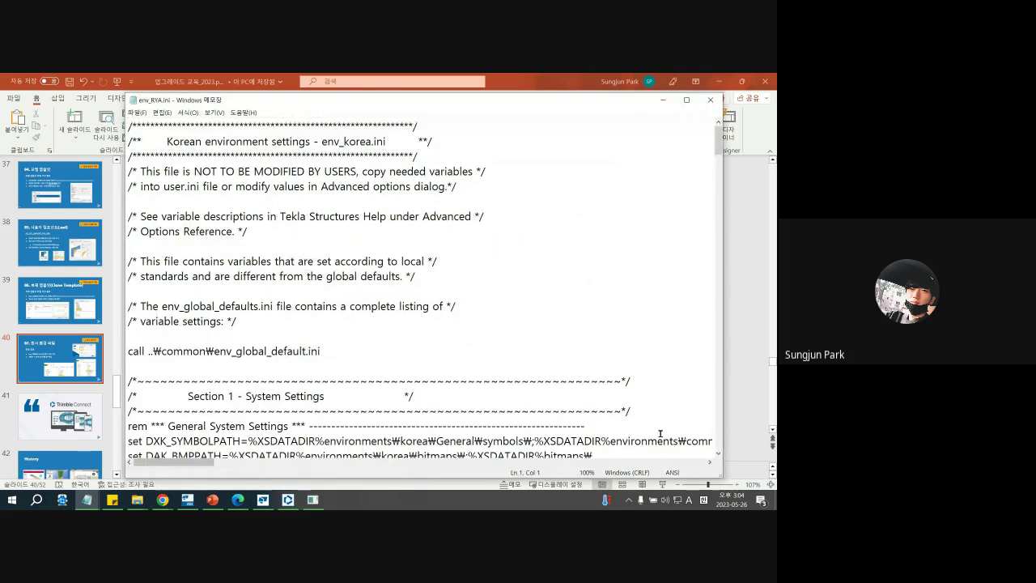
Replace every occurrence of korea with RYA throughout env_RYA.ini
scroll(503, 316, down, 5)
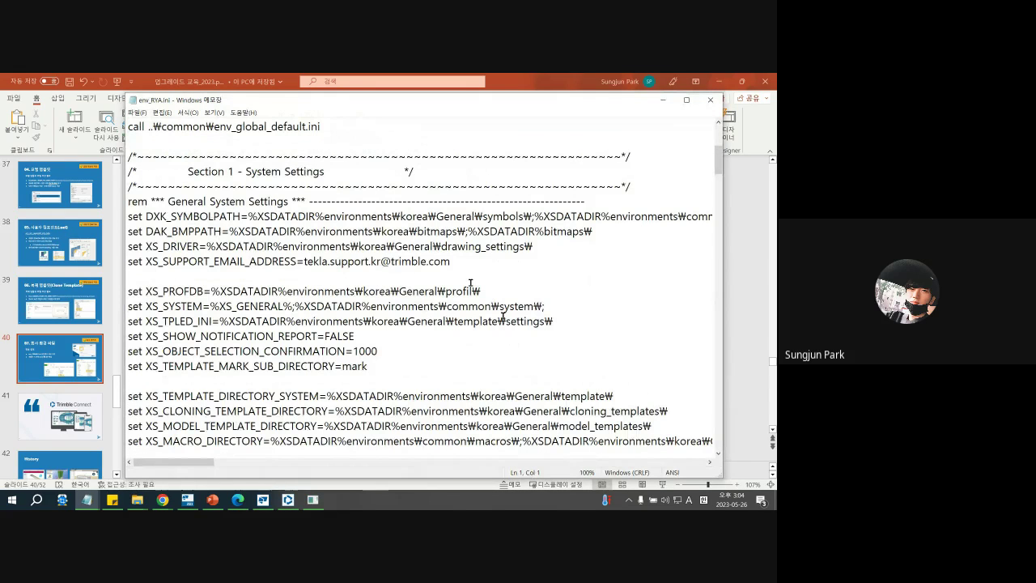
drag(410, 232, 382, 233)
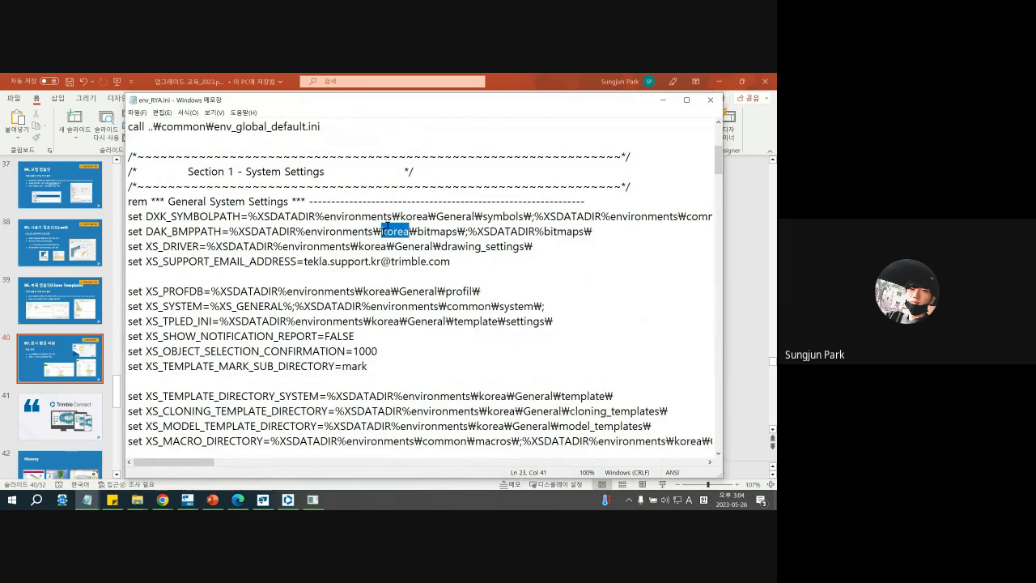
scroll(356, 196, up, 5)
click(380, 216)
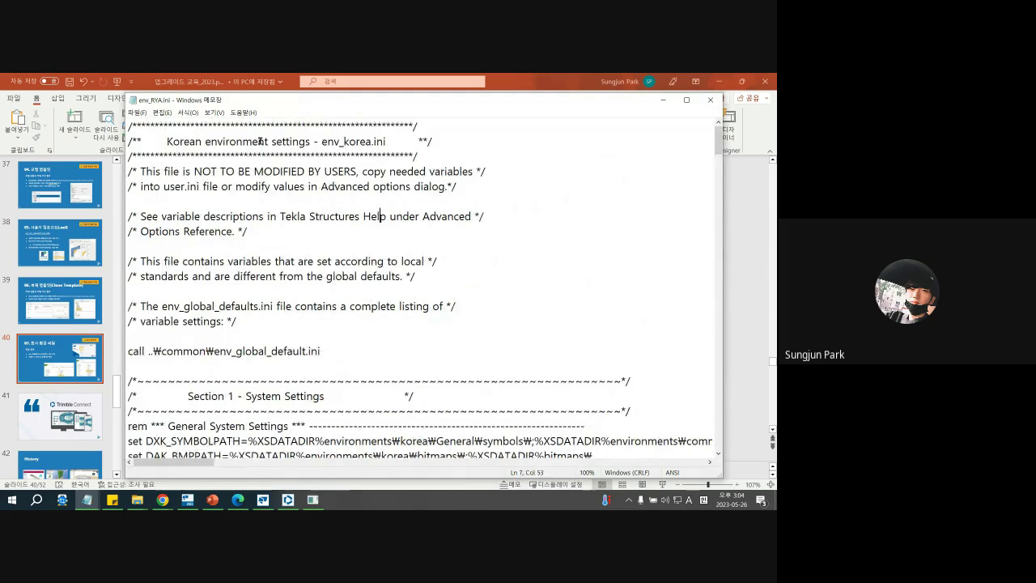
scroll(376, 215, down, 3)
scroll(377, 214, up, 3)
click(162, 112)
click(190, 212)
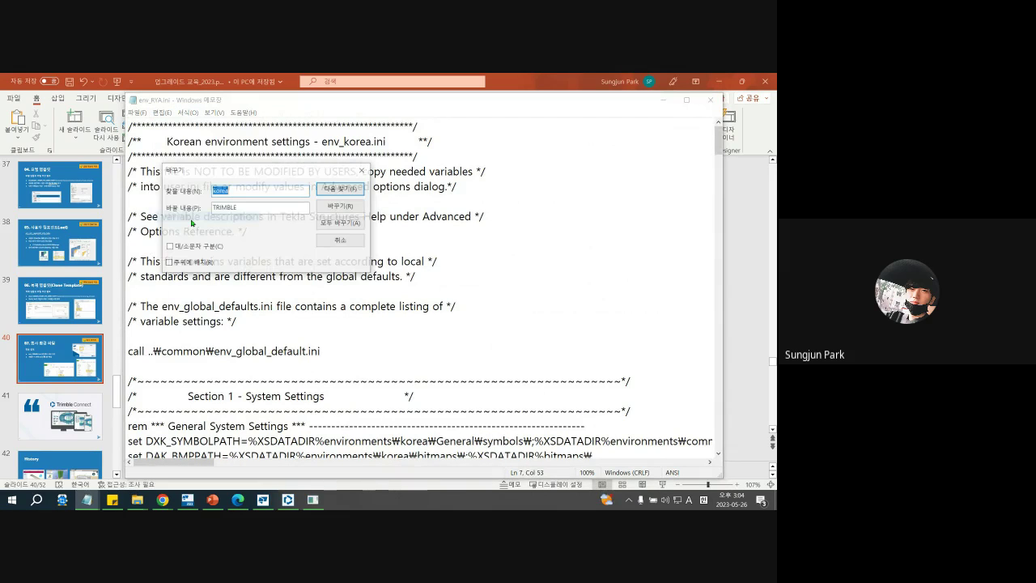
click(277, 193)
double_click(255, 206)
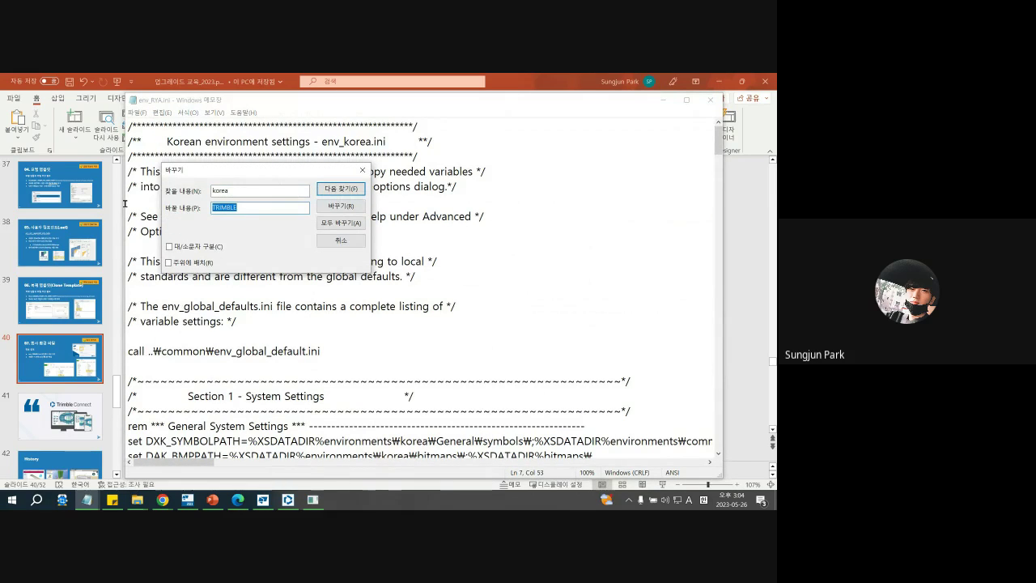
text(RYA)
click(351, 227)
click(349, 241)
Check the RYA folder paths in the system settings of env_RYA.ini, and save and close the file
scroll(425, 313, down, 3)
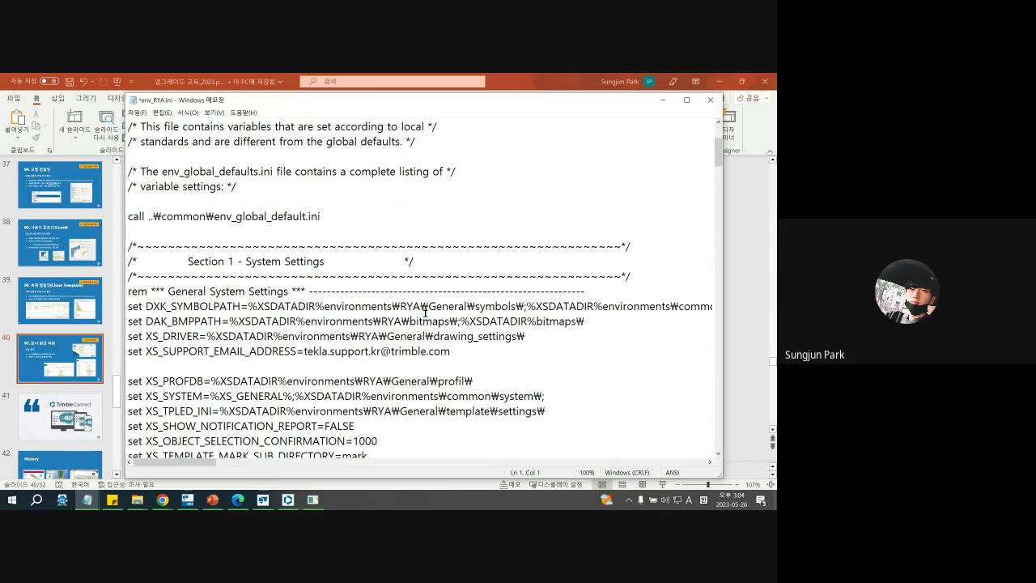
double_click(370, 335)
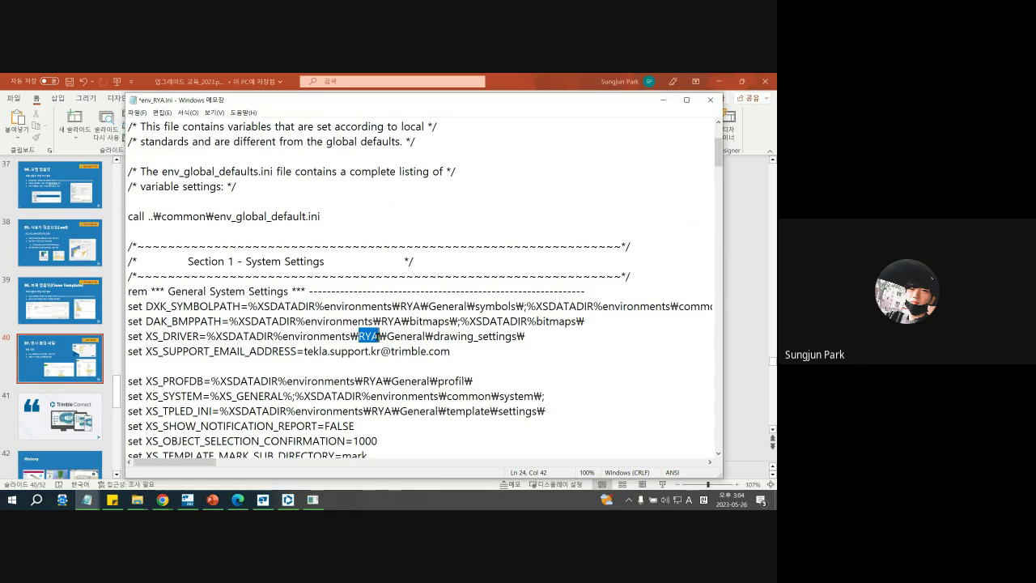
scroll(378, 336, down, 4)
click(368, 293)
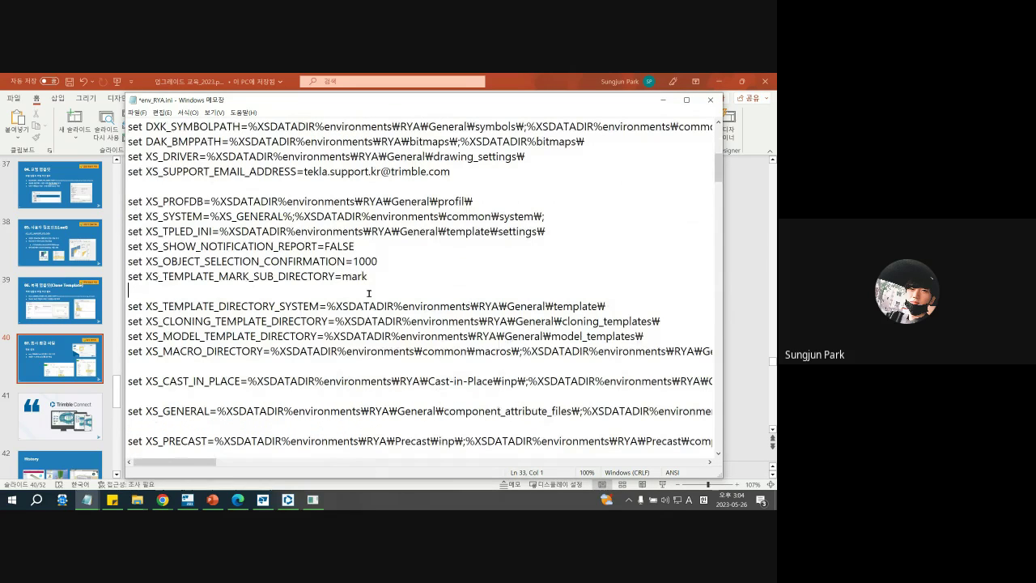
scroll(369, 293, down, 3)
click(137, 112)
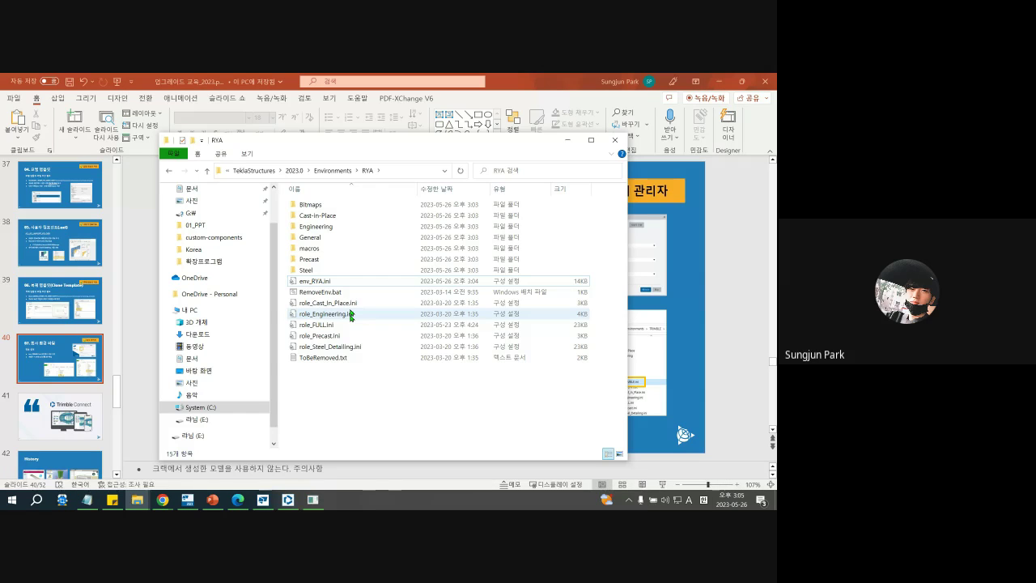
Open role_FULL.ini from the RYA folder and locate the korea folder name in its macro directory path
click(344, 303)
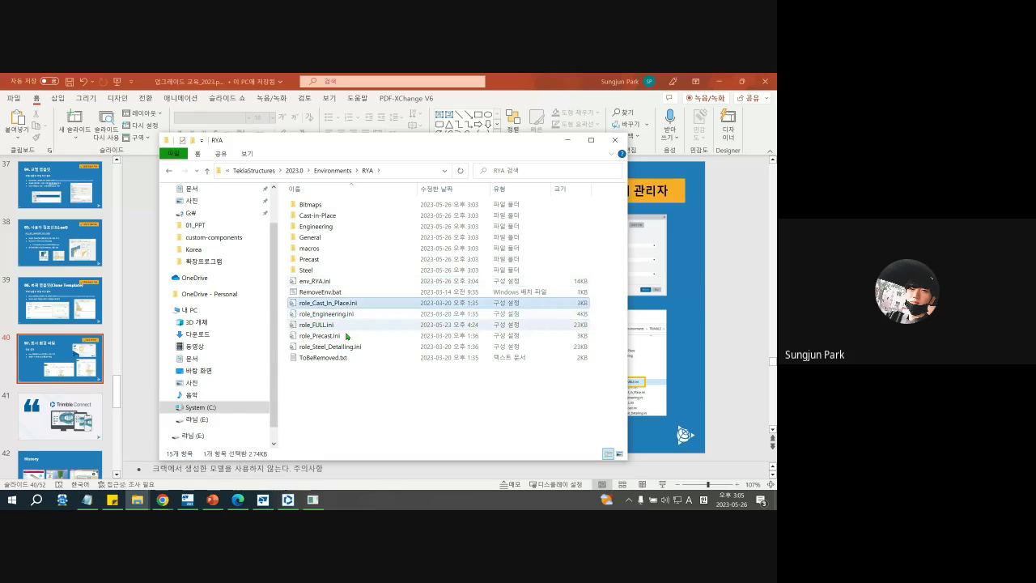
click(331, 389)
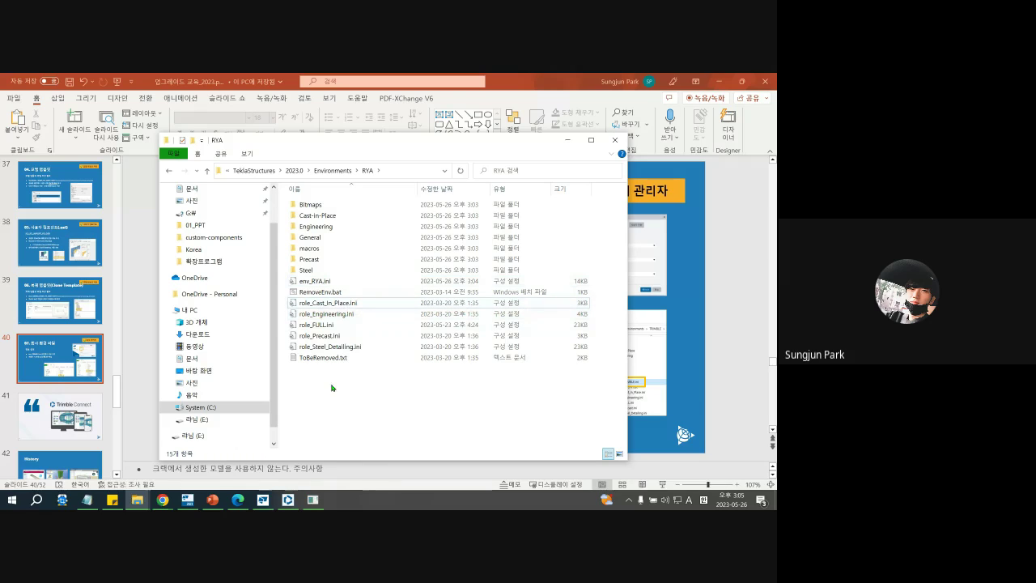
double_click(323, 327)
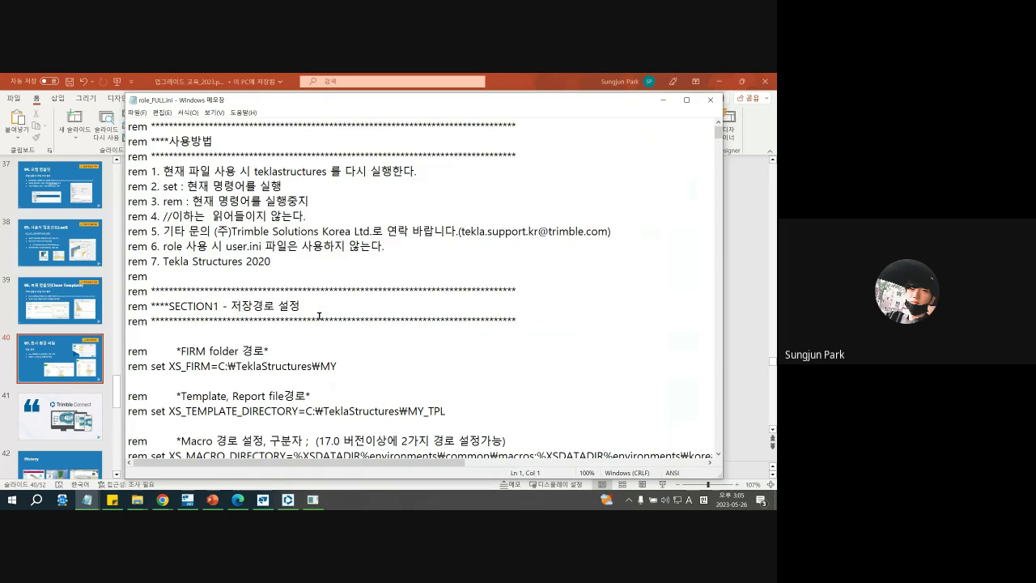
click(354, 353)
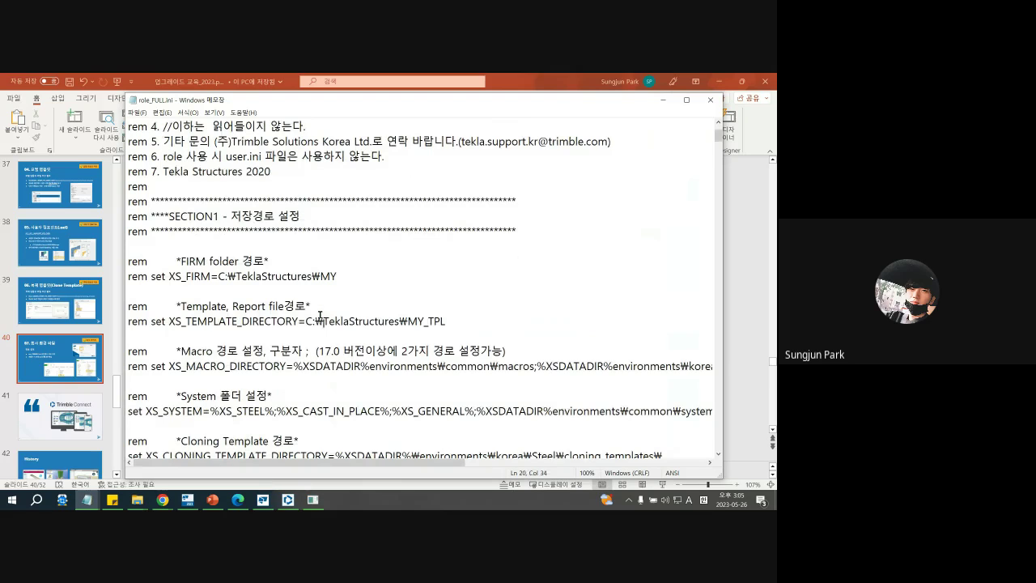
click(399, 366)
click(509, 367)
click(469, 367)
drag(455, 463, 551, 464)
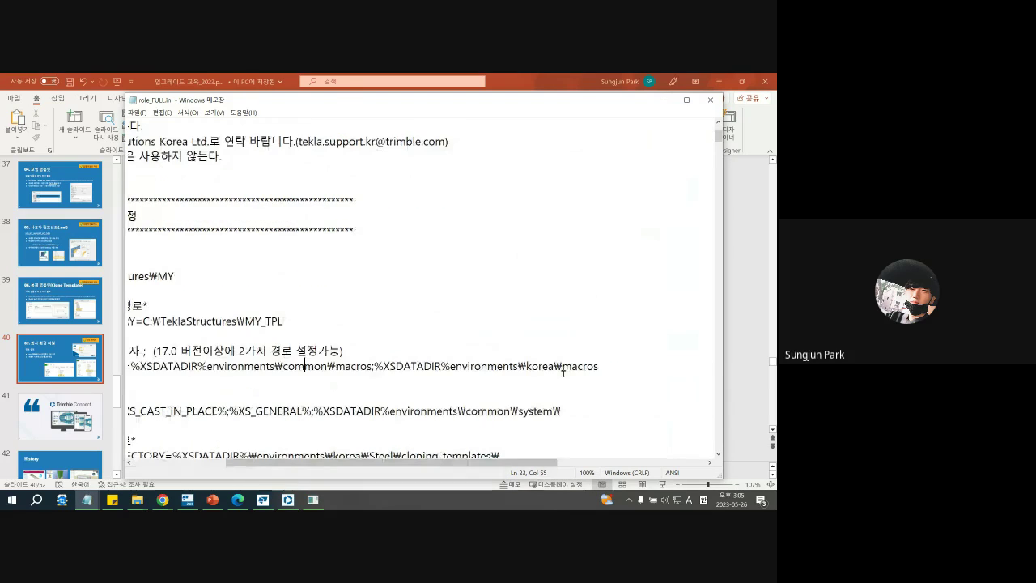
drag(555, 366, 527, 365)
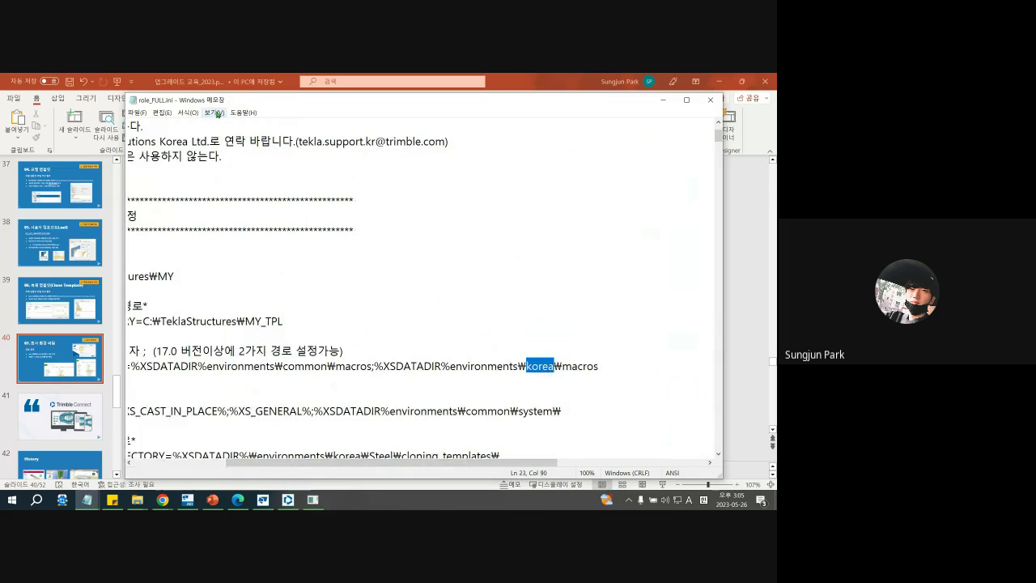
Replace every occurrence of korea with RYA in role_FULL.ini and check the cloning template path
click(161, 112)
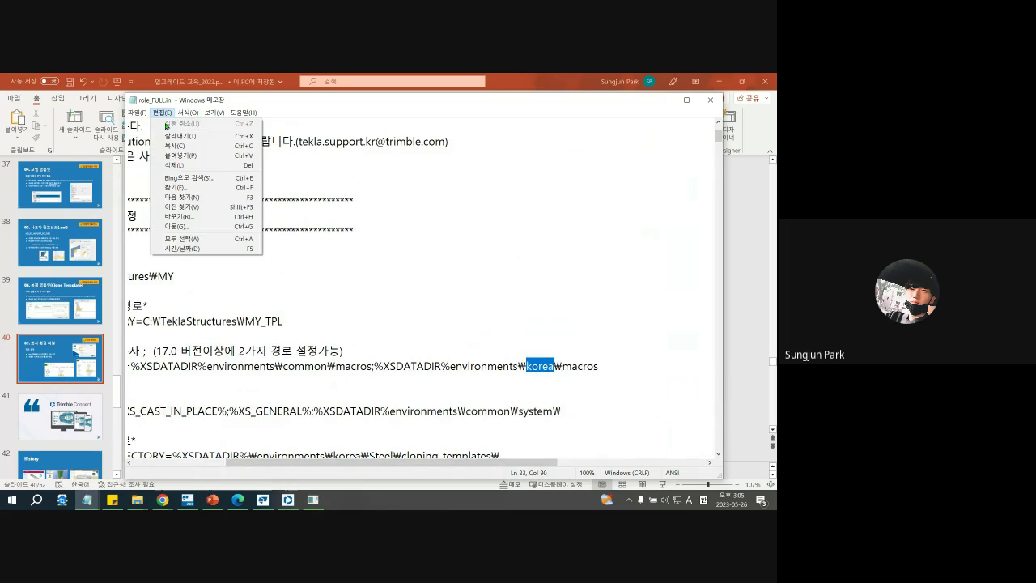
click(202, 217)
click(235, 208)
click(342, 224)
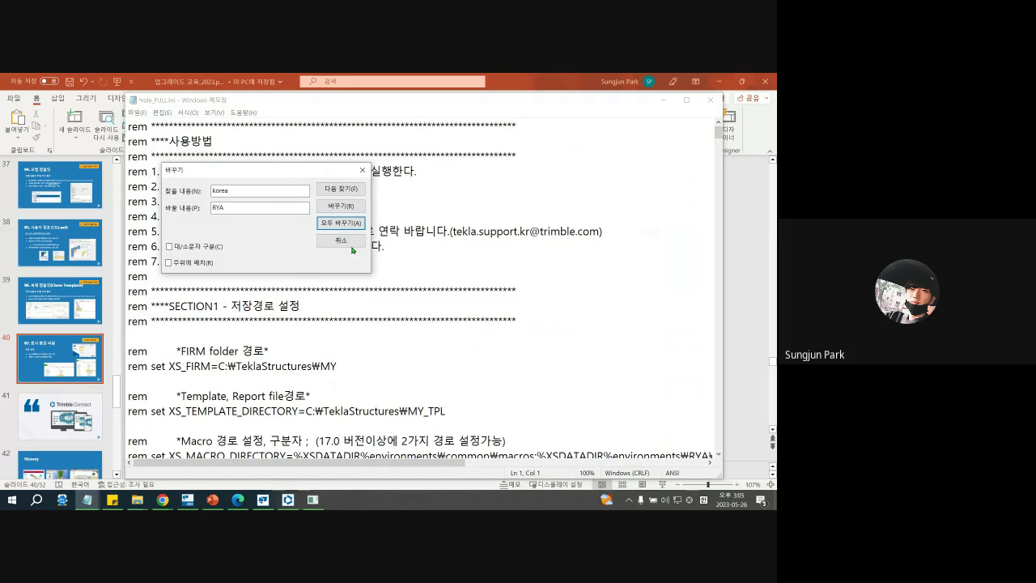
key(Escape)
scroll(481, 309, down, 6)
click(513, 322)
drag(515, 322, 496, 322)
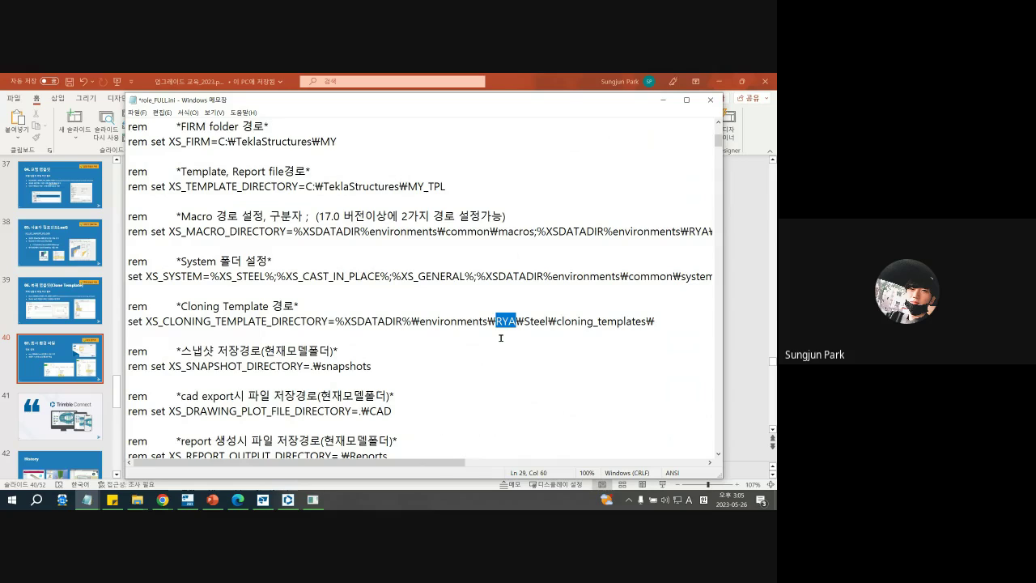
Switch to Tekla Structures and close the open Template Editor and Trimble Connect windows
click(187, 500)
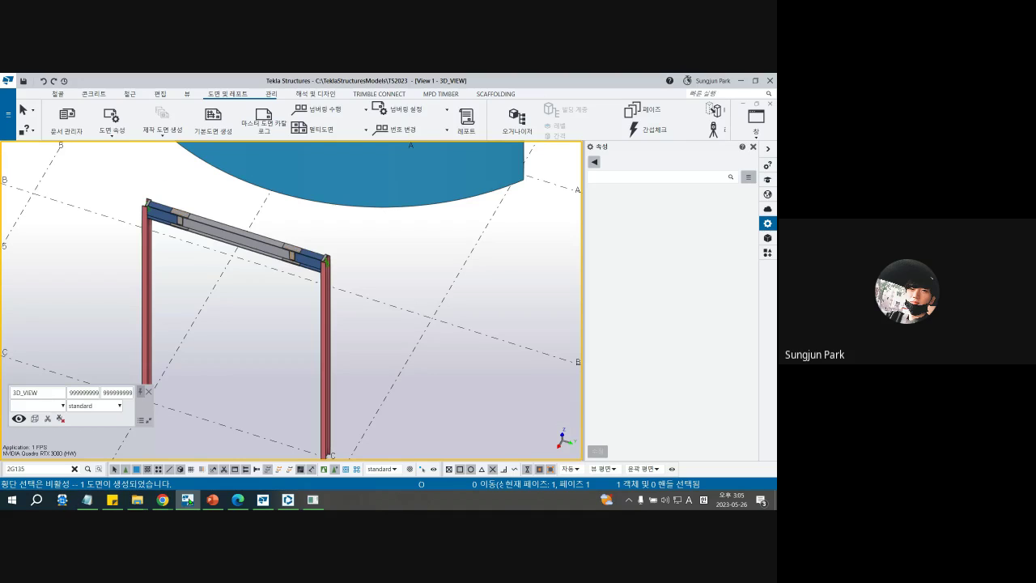
click(263, 500)
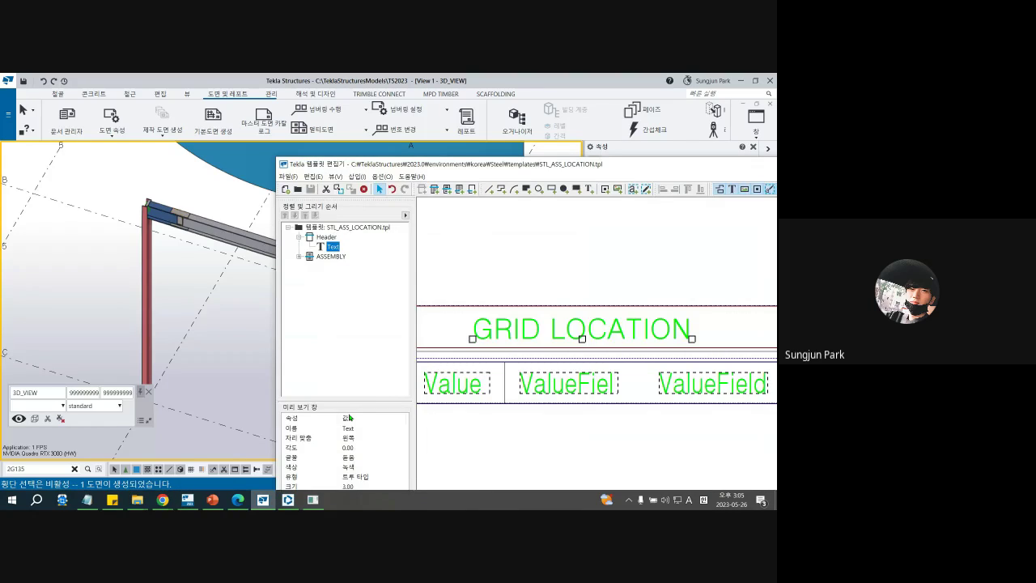
drag(680, 165, 297, 133)
click(455, 132)
click(263, 500)
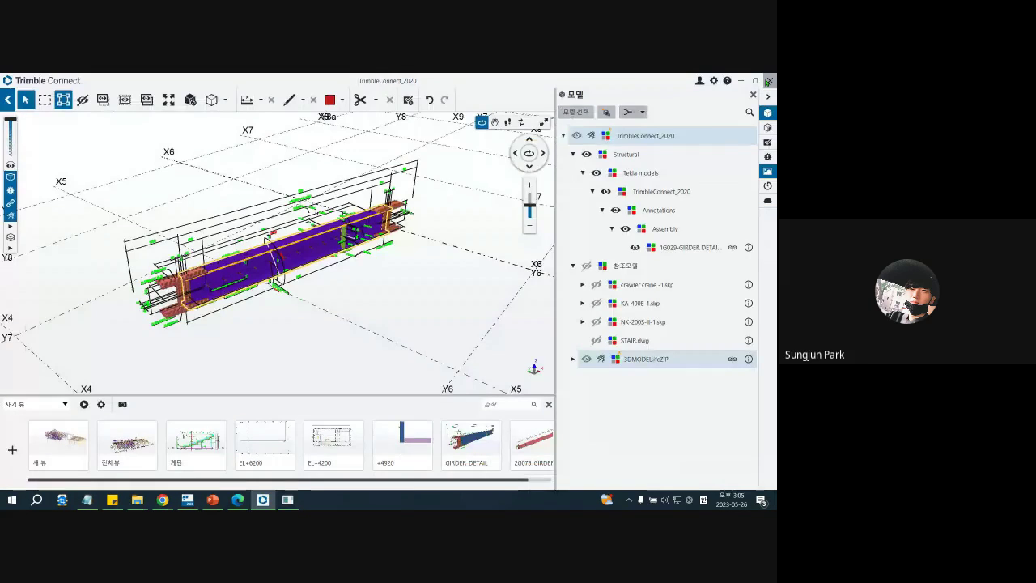
click(768, 81)
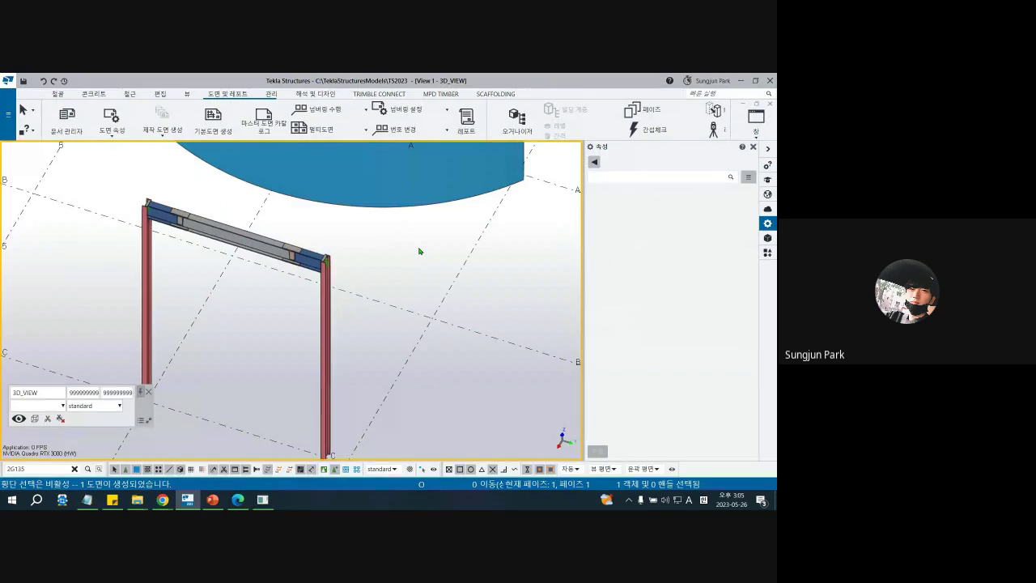
Select the RYA environment and the FULL role in the Tekla Structures startup settings
click(382, 258)
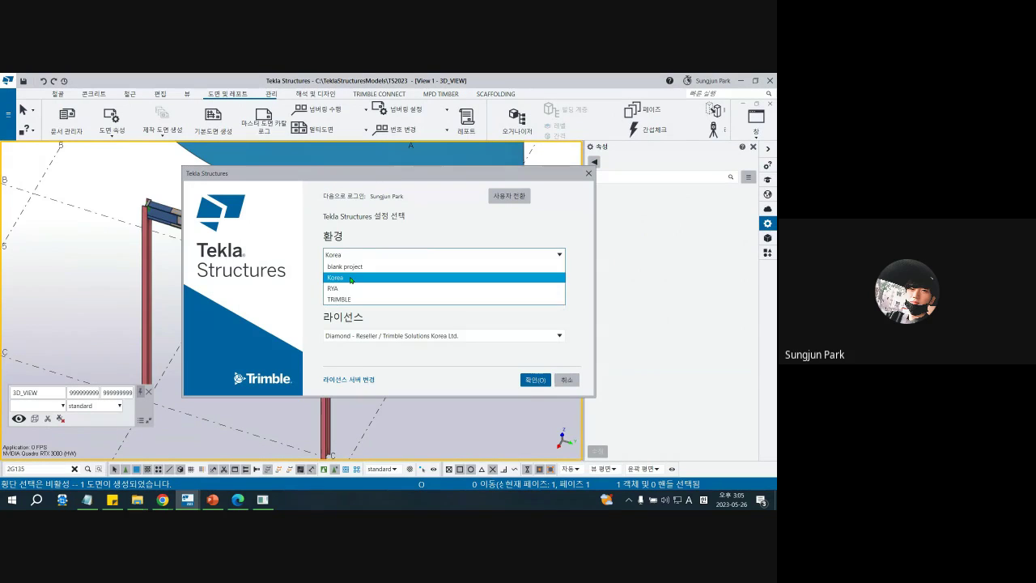
click(348, 288)
click(348, 296)
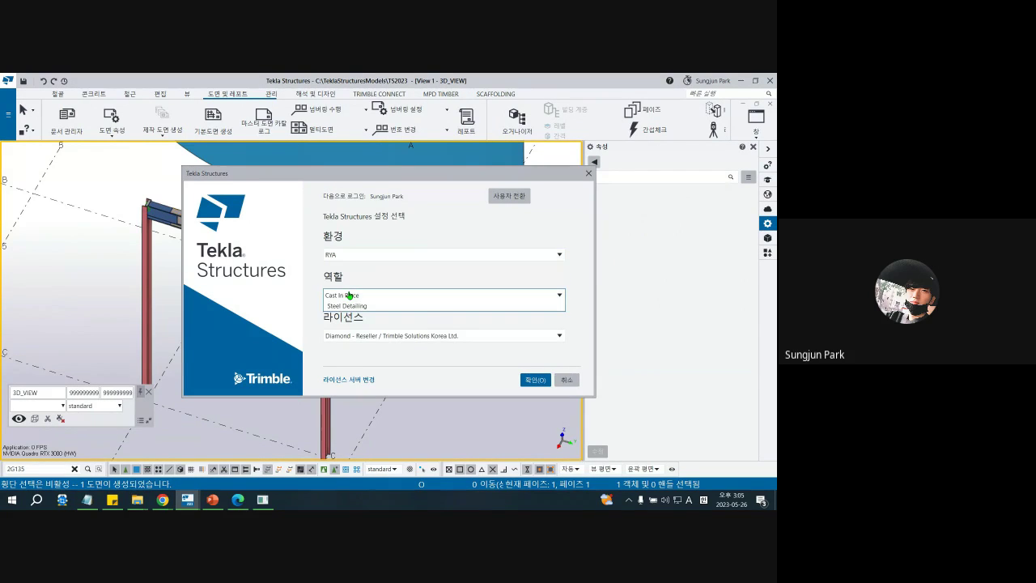
click(348, 328)
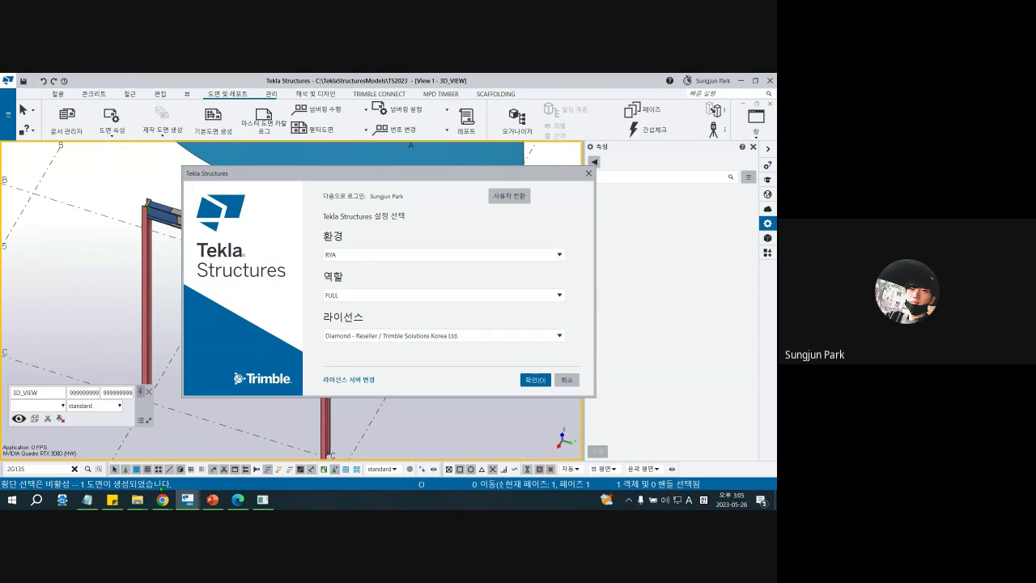
Return to the RYA environment folder in File Explorer and clear the file selection
mouse_move(137, 500)
click(228, 441)
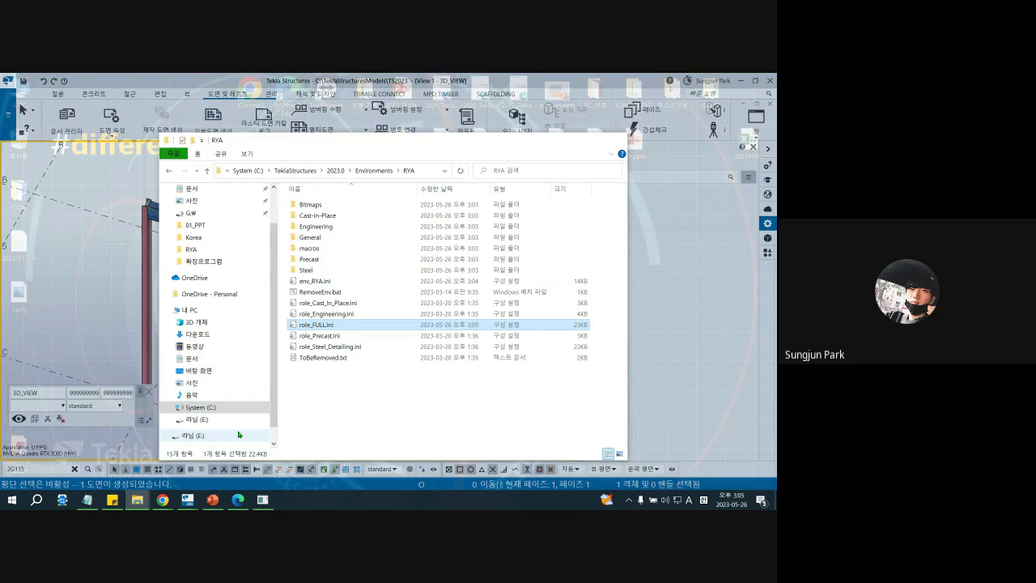
click(557, 383)
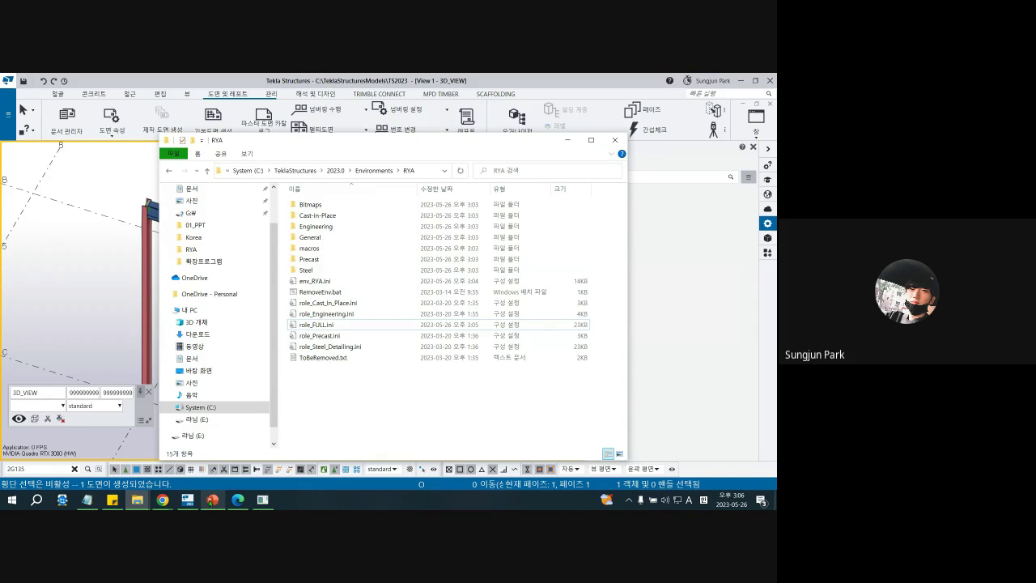
Switch to PowerPoint, show the company environment file slide full screen, and end the slide show
click(212, 499)
key(shift+F5)
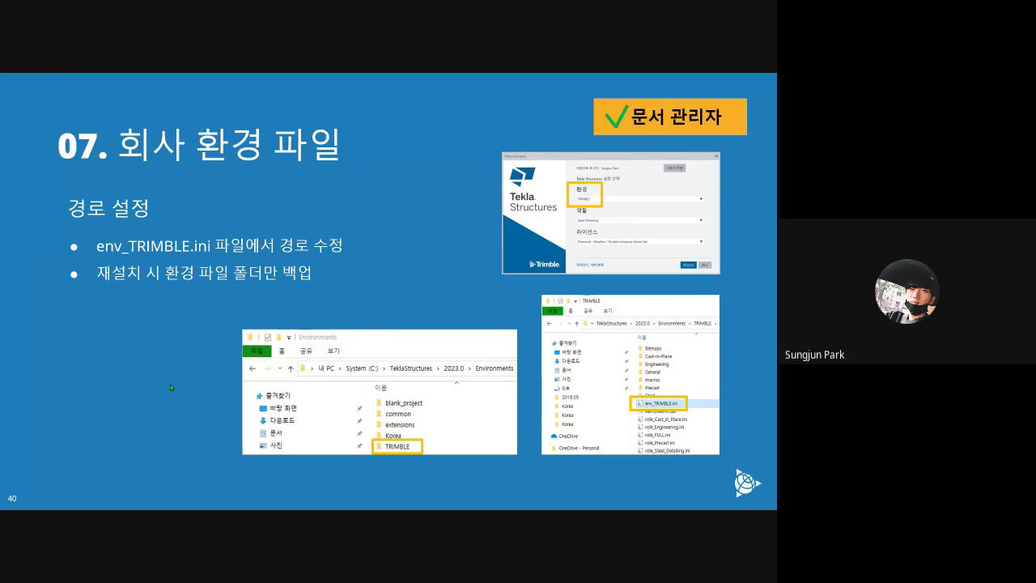
key(Escape)
Review the older-version data slides from Firm & Template (34) through the company environment file slide (40)
scroll(71, 375, up, 5)
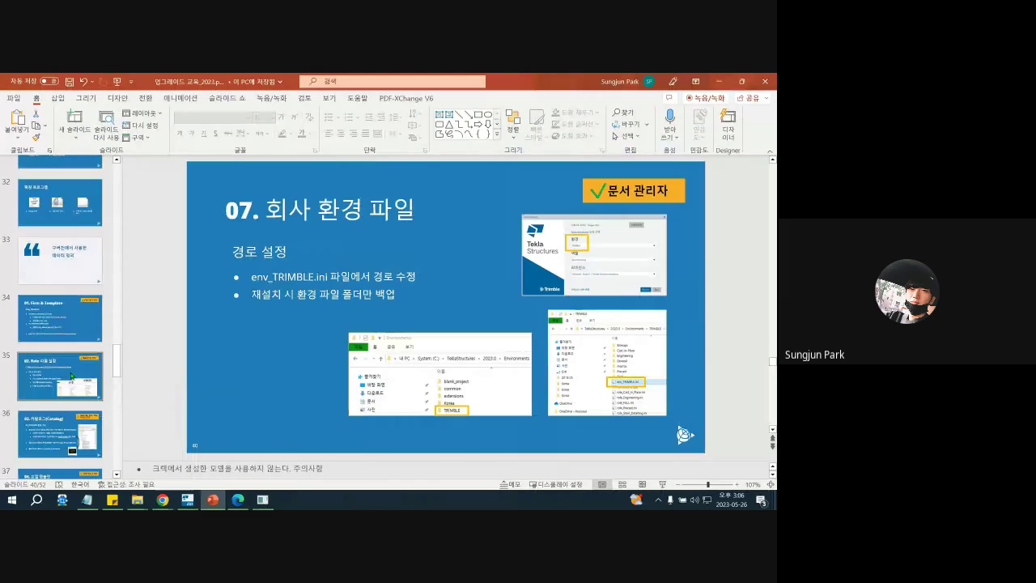
click(82, 263)
scroll(82, 263, down, 1)
click(79, 266)
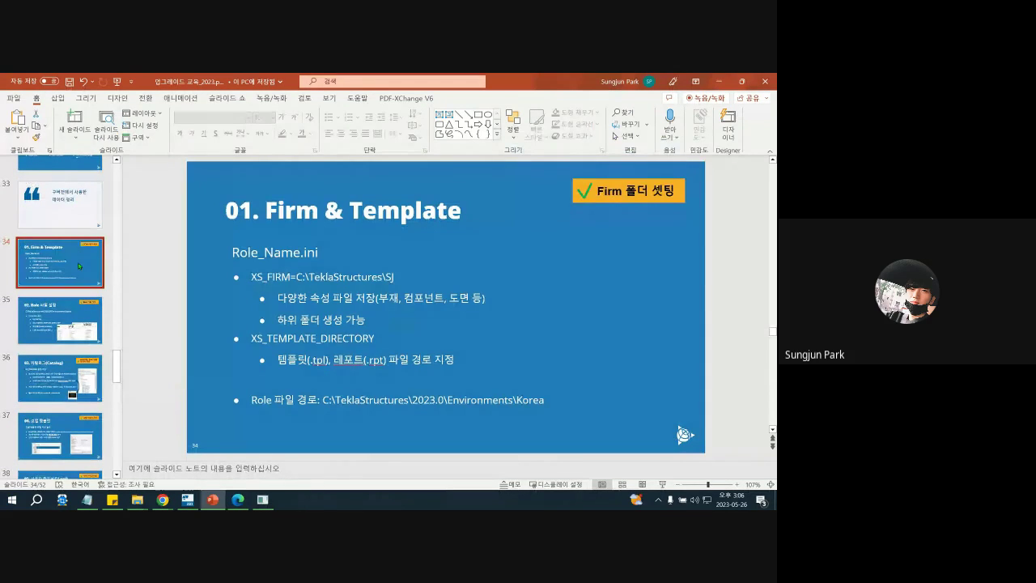
scroll(77, 267, down, 1)
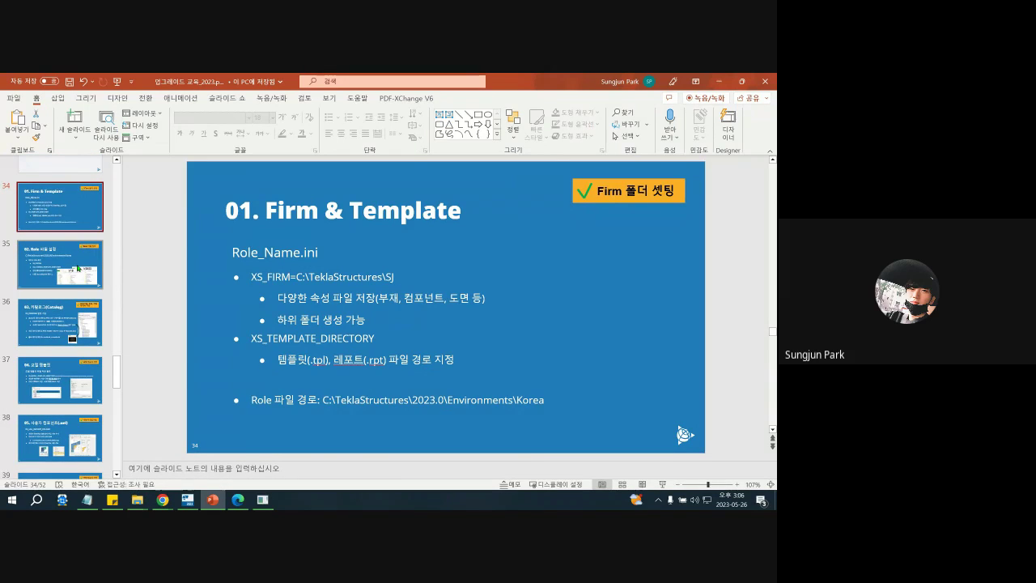
key(Down)
key(Down)
key(Down)
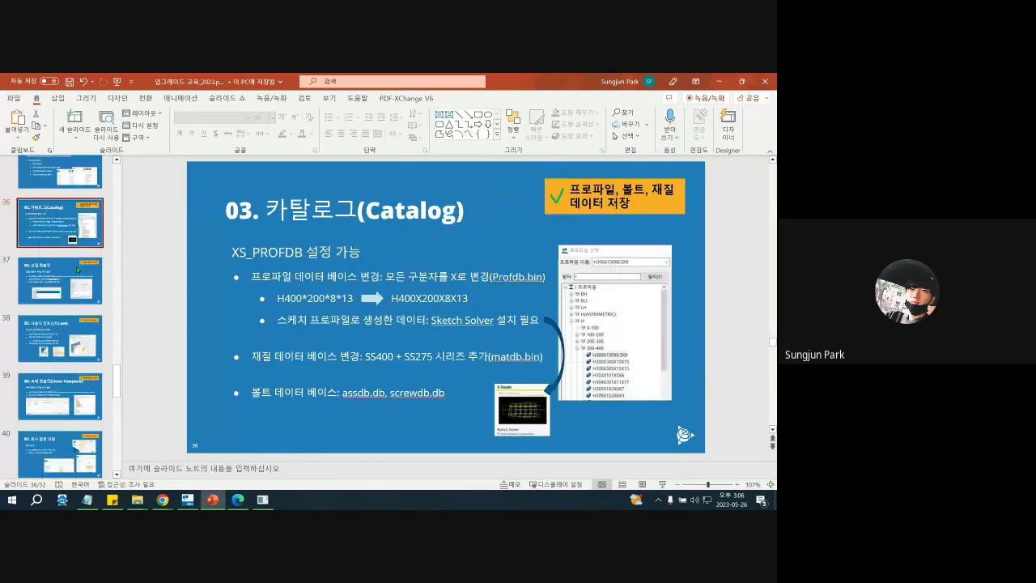
scroll(77, 269, down, 1)
click(78, 297)
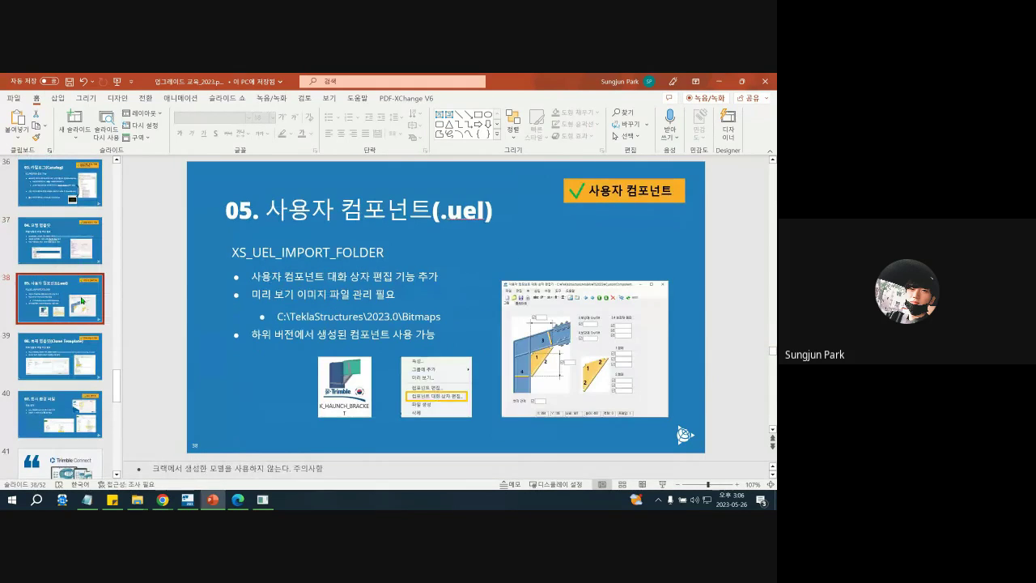
click(76, 357)
click(75, 405)
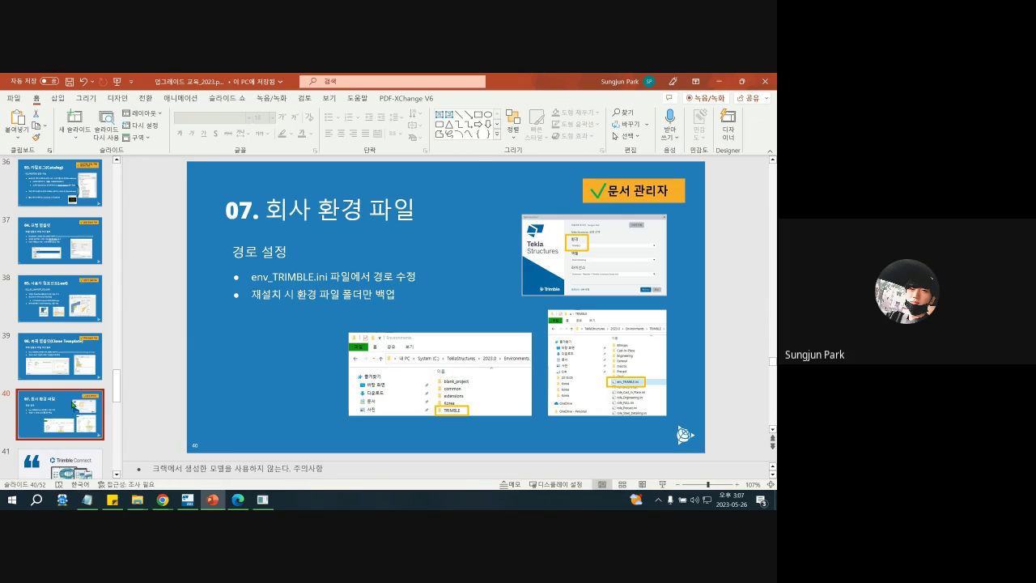
Start the slide show from the Trimble Connect title slide (41) and advance to the History slide
scroll(64, 265, down, 4)
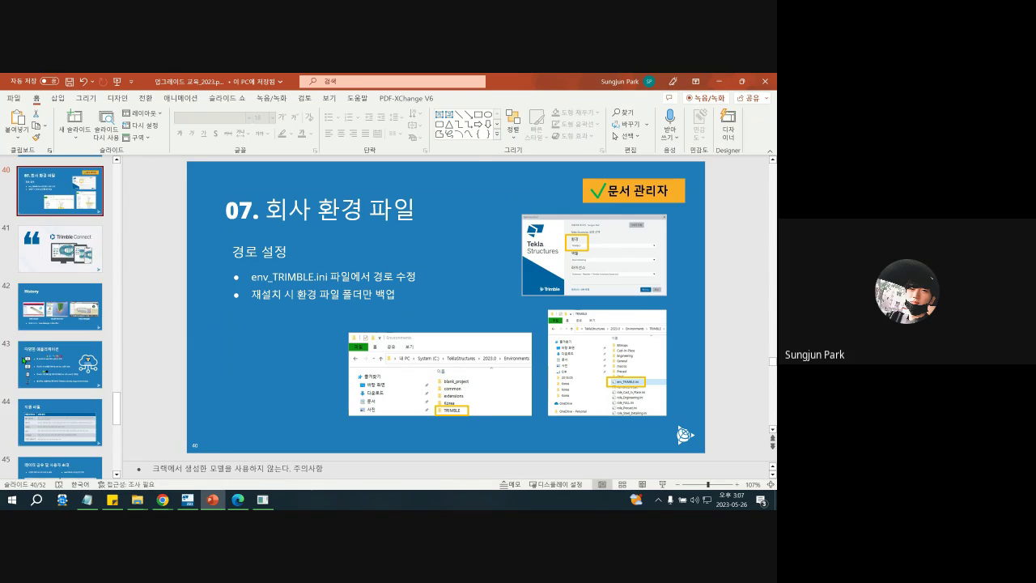
click(65, 265)
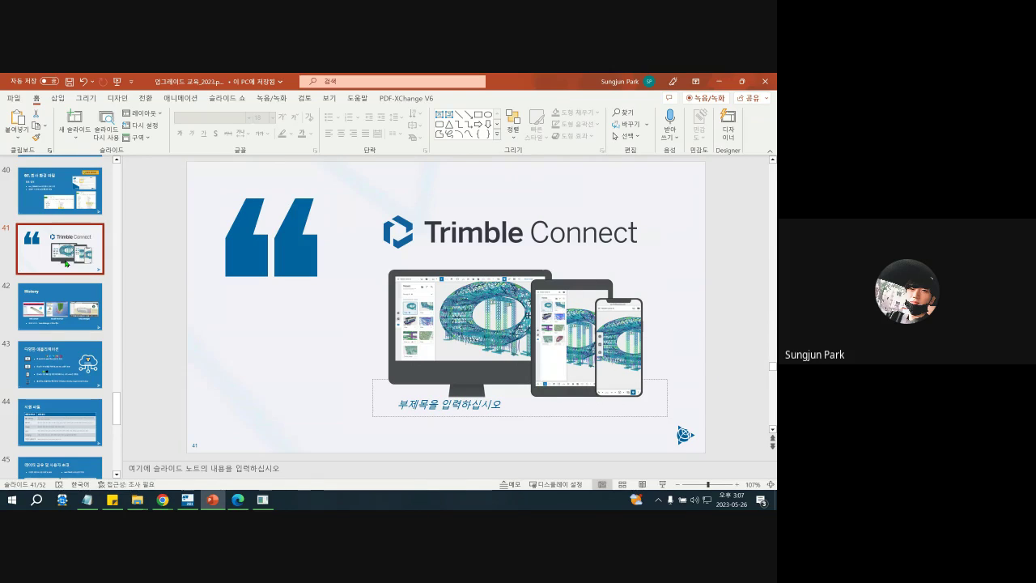
key(shift+F5)
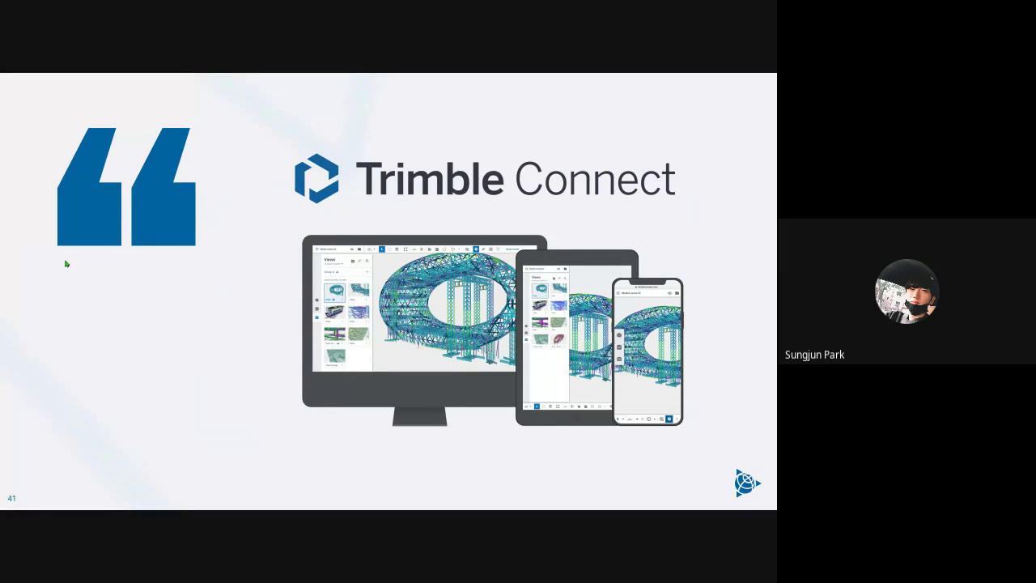
key(Right)
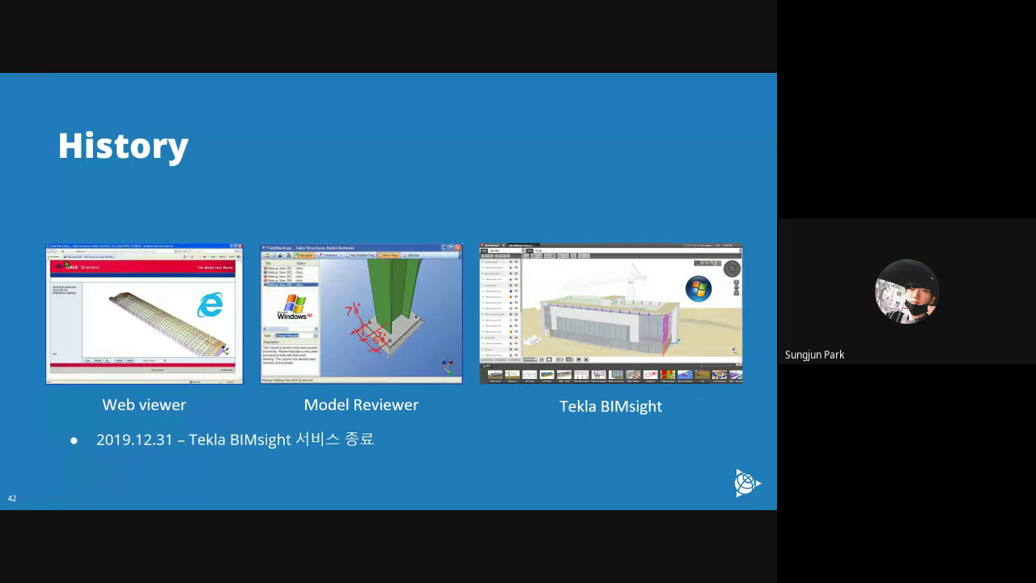